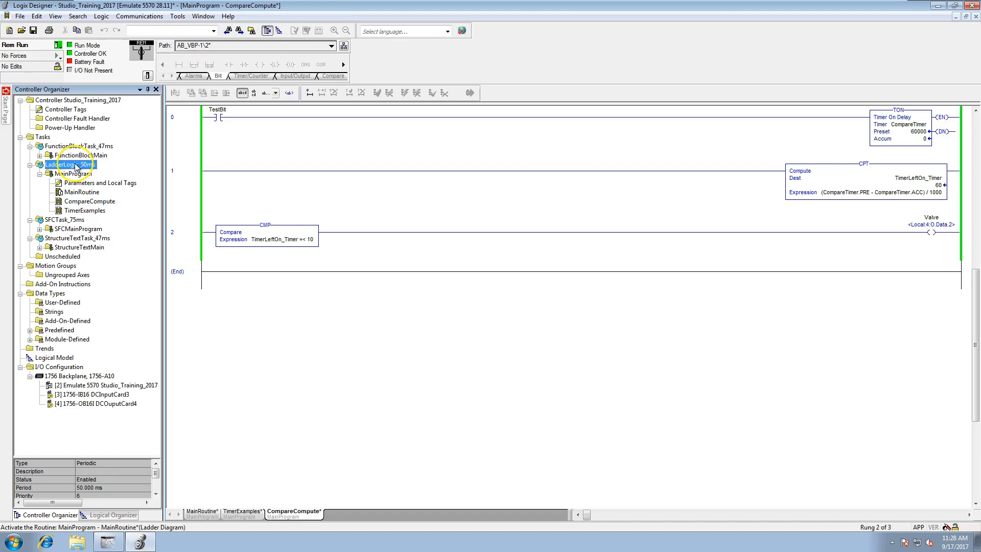
# - Create a new ladder diagram routine named Produced_Consumed in MainProgram of the LadderLogic_50ms task
pyautogui.click(70, 176)
pyautogui.rightClick(70, 175)
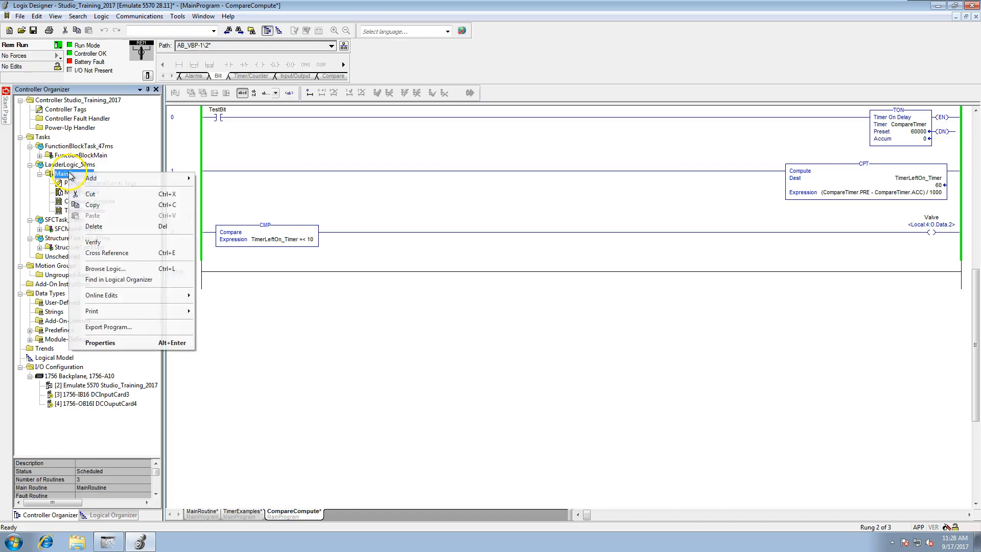
pyautogui.moveTo(117, 177)
pyautogui.click(230, 178)
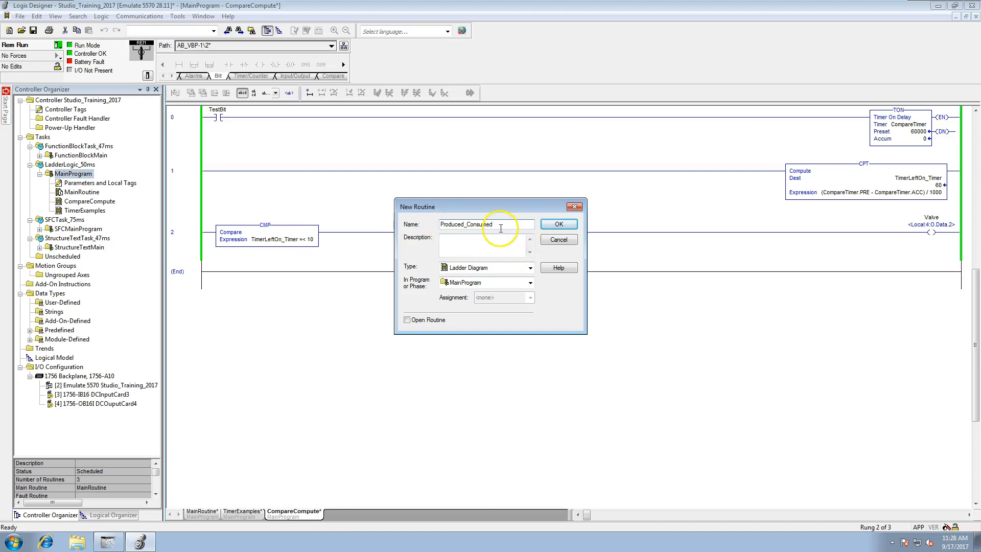
pyautogui.click(561, 227)
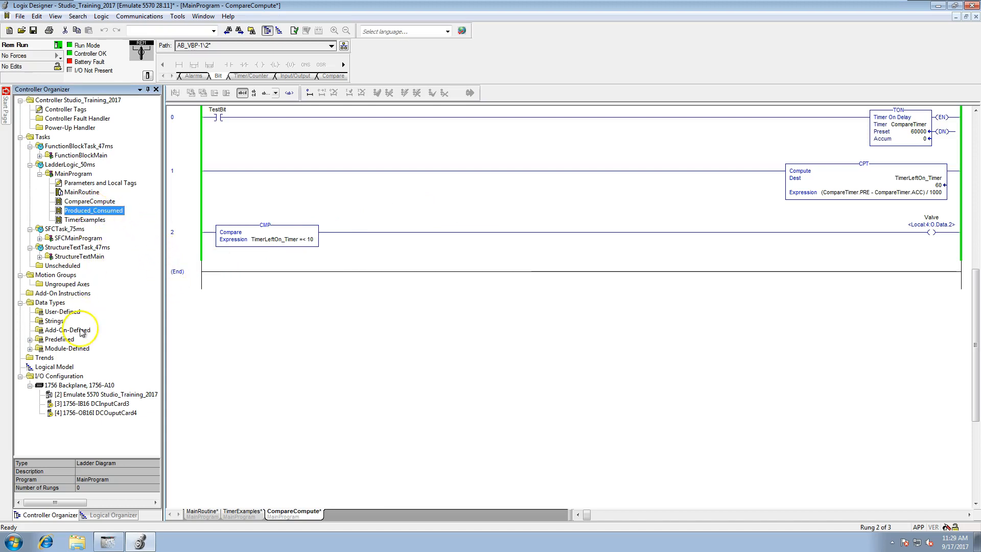
# - Start a new user-defined data type and name it ProdCons
pyautogui.click(69, 313)
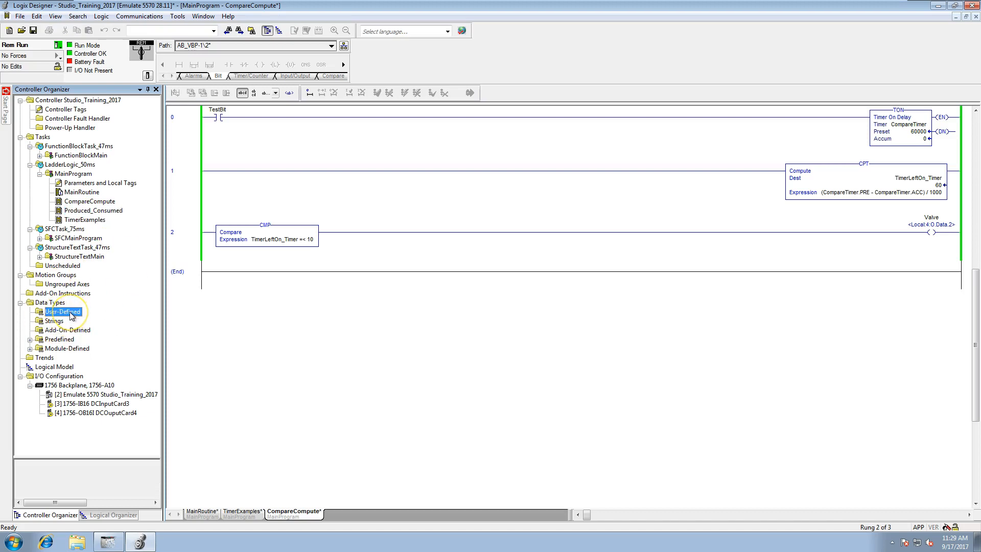
pyautogui.rightClick(70, 315)
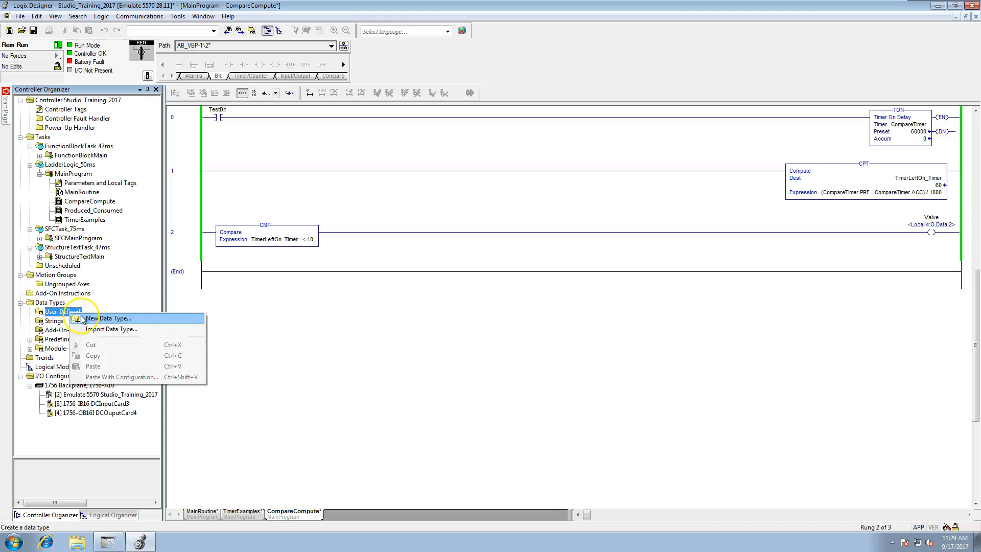
pyautogui.click(81, 320)
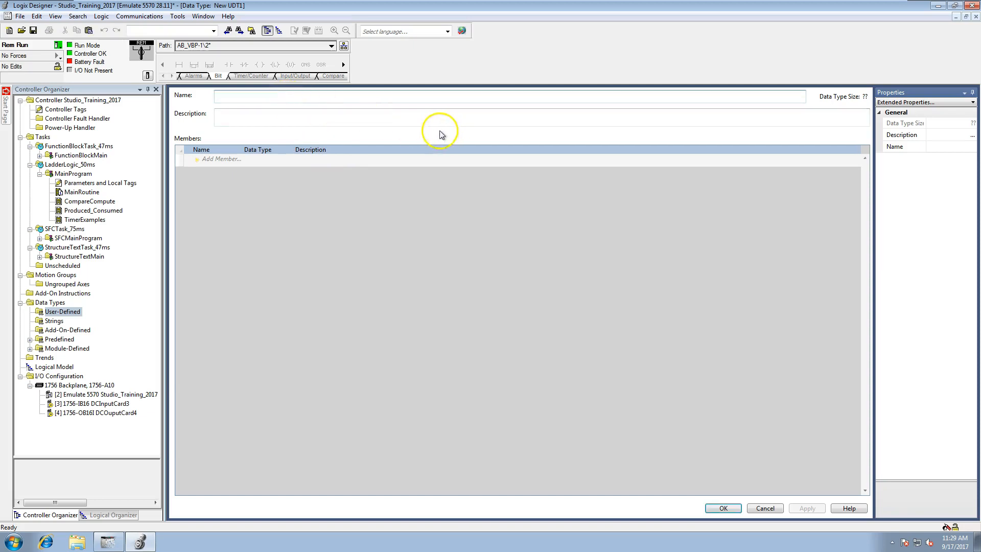
pyautogui.click(220, 159)
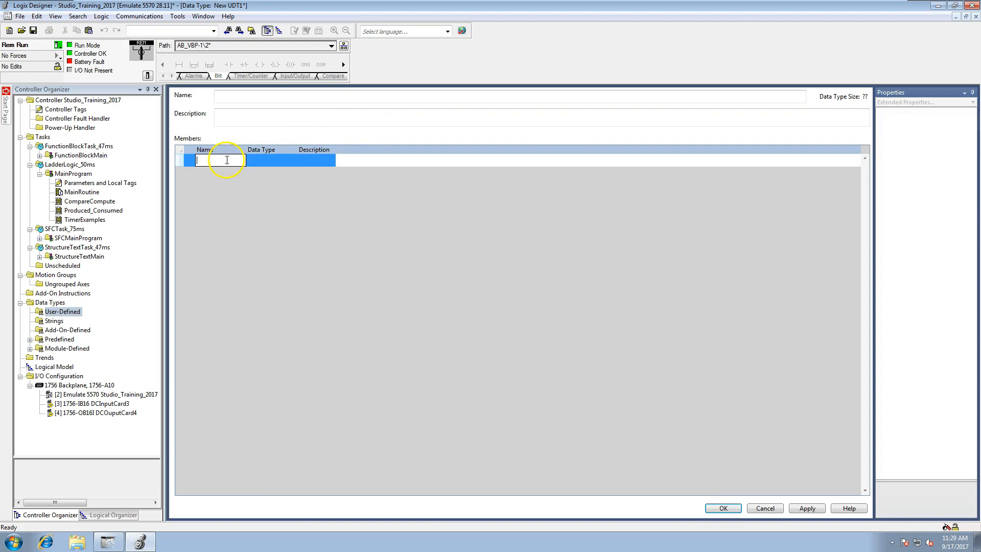
pyautogui.click(259, 97)
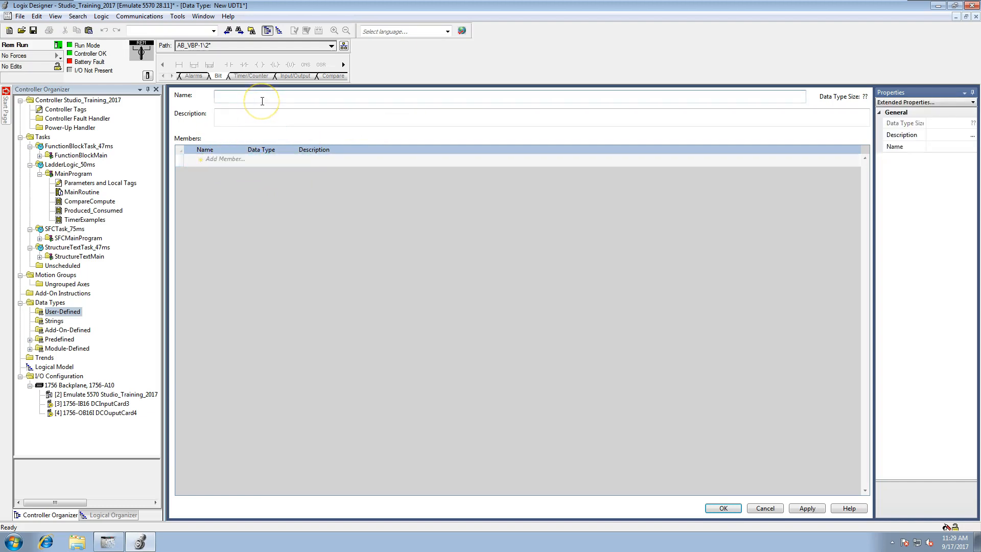
pyautogui.write('PRod')
pyautogui.press('Num_Lock')
pyautogui.press('BackSpace')
pyautogui.press('BackSpace')
pyautogui.press('BackSpace')
pyautogui.write('rod')
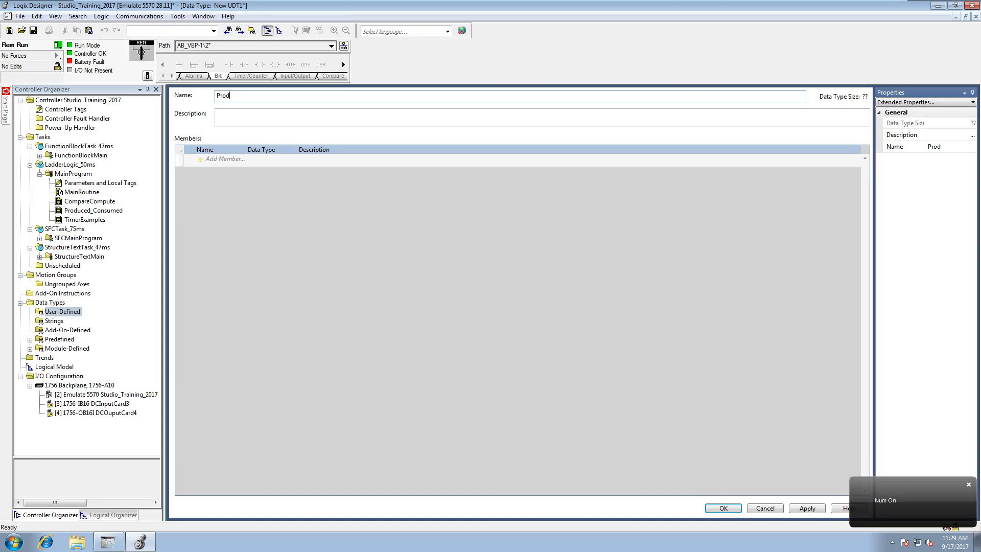
pyautogui.write('Cons')
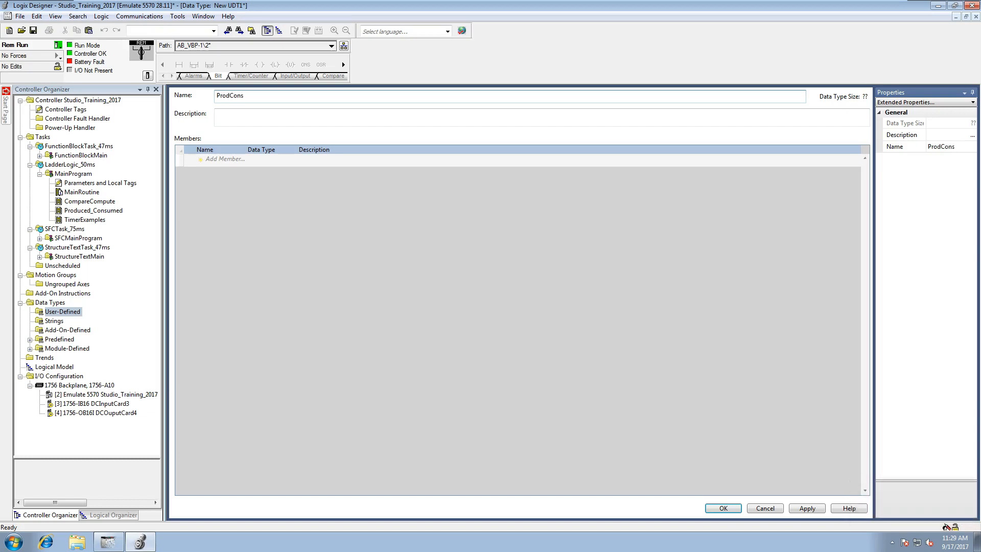
# - Enter the data type's description "This is for communication between processors"
pyautogui.click(246, 115)
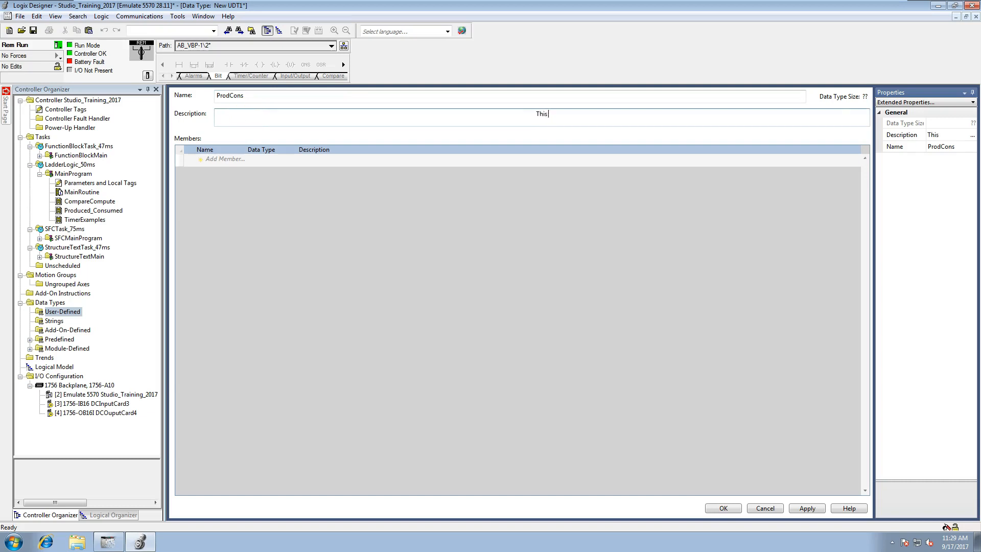
pyautogui.write('This is for communc')
pyautogui.press('BackSpace')
pyautogui.write('ication between')
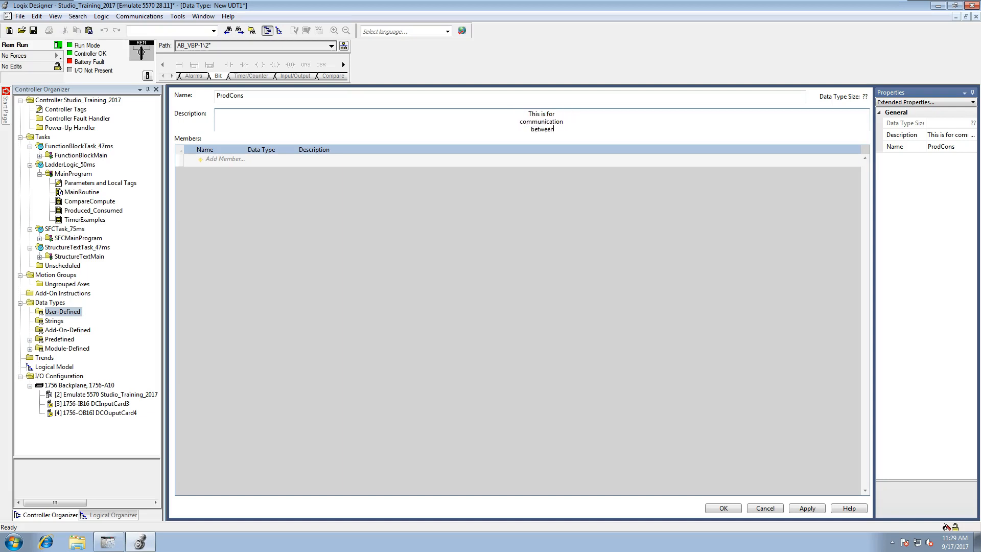
pyautogui.write(' processors')
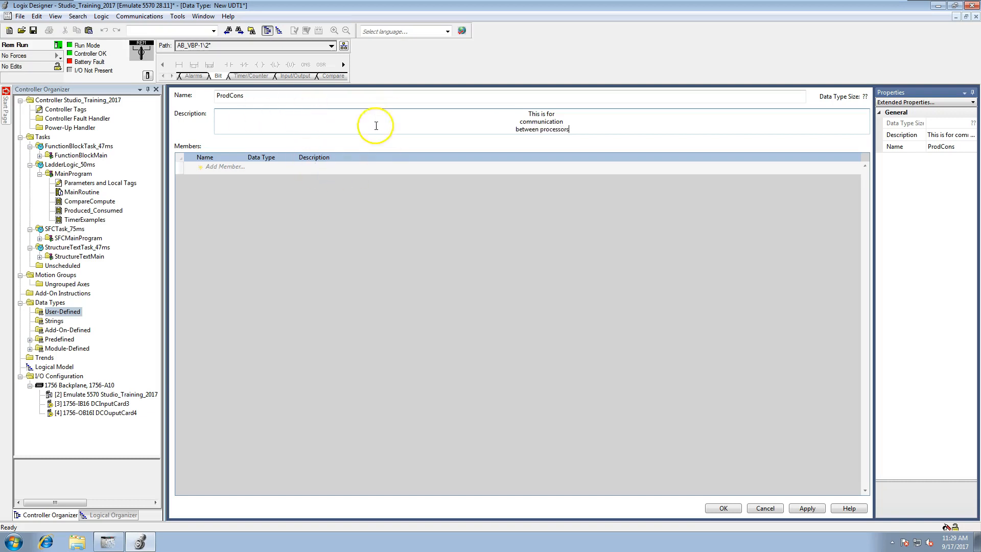
# - Add a member named Bool with data type BOOL and an array dimension Dim 0 of 96
pyautogui.click(227, 167)
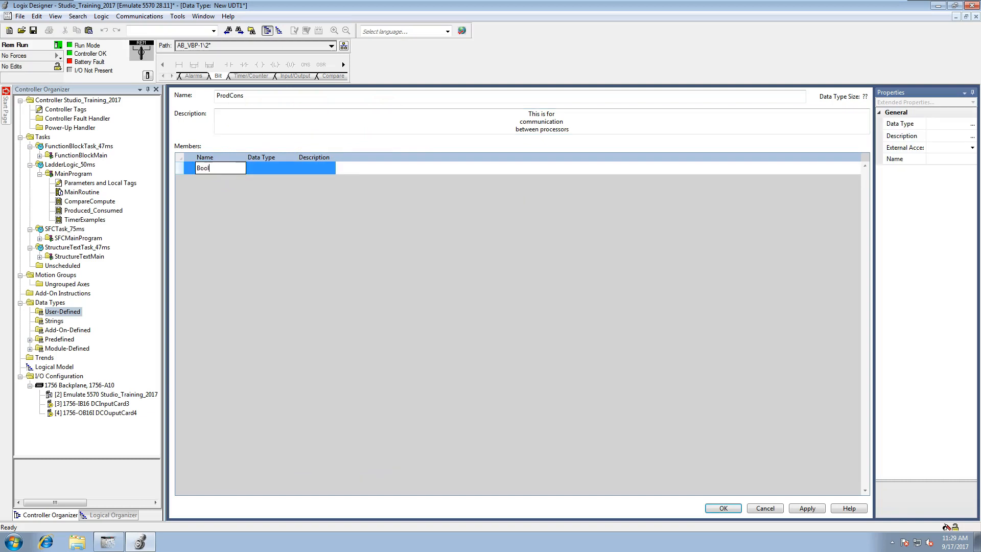
pyautogui.click(265, 168)
pyautogui.click(292, 169)
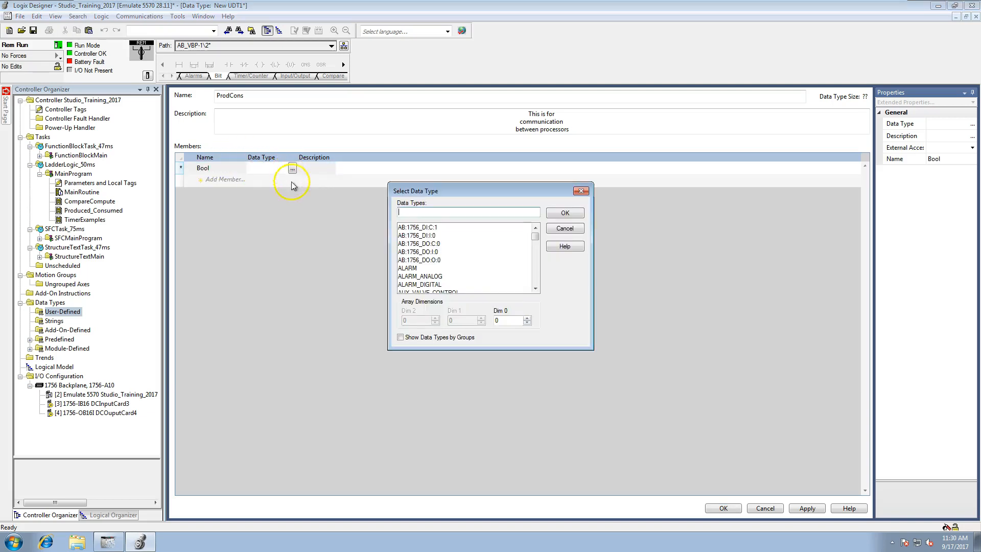
pyautogui.write('BOOo')
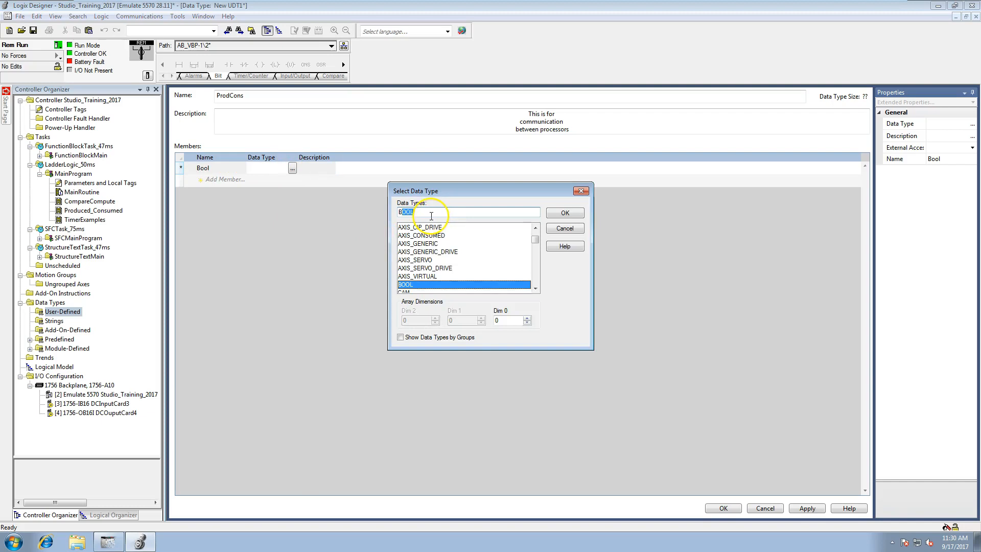
pyautogui.write('L')
pyautogui.click(501, 321)
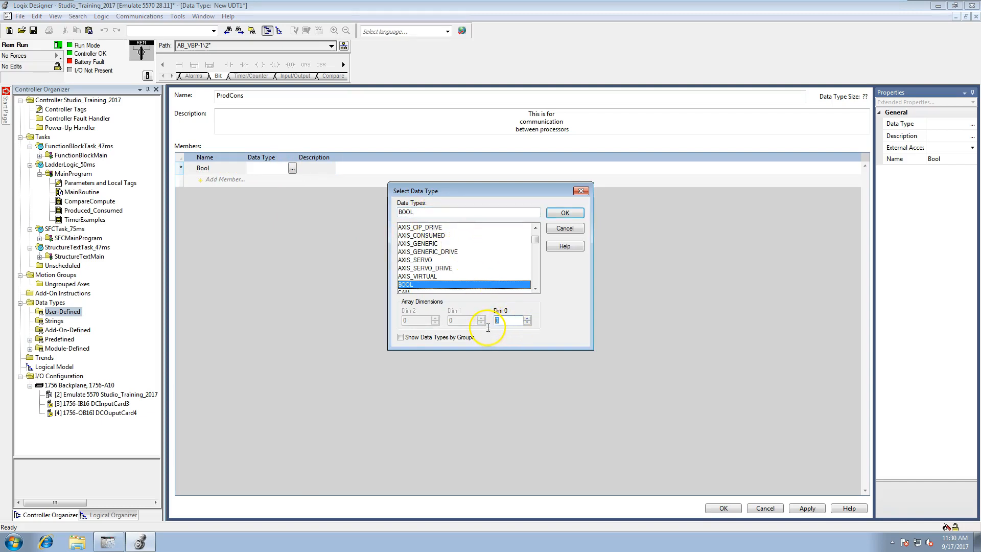
pyautogui.write('96')
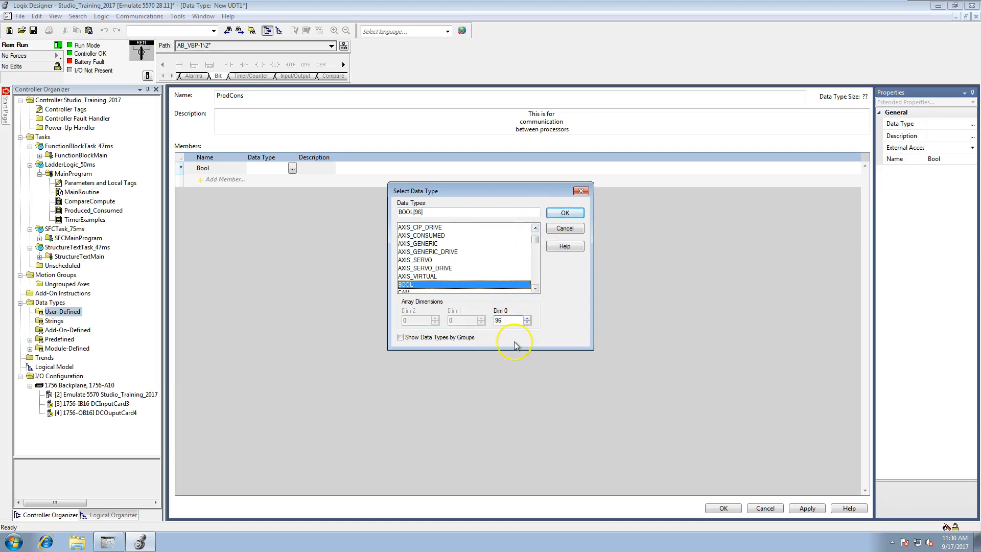
pyautogui.click(565, 214)
# - Rename the first member in capitals as BOOL
pyautogui.click(206, 183)
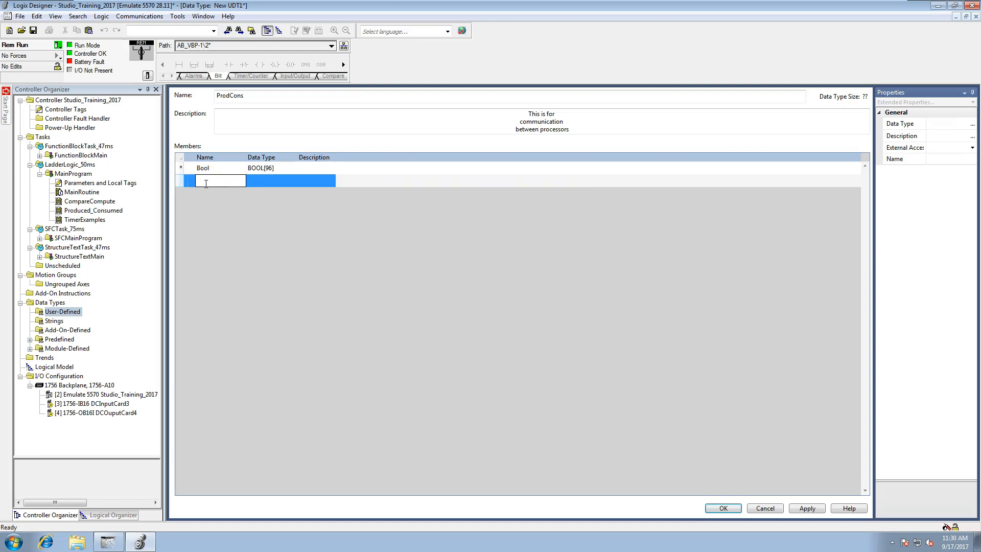
pyautogui.click(211, 168)
pyautogui.click(213, 169)
pyautogui.press('BackSpace')
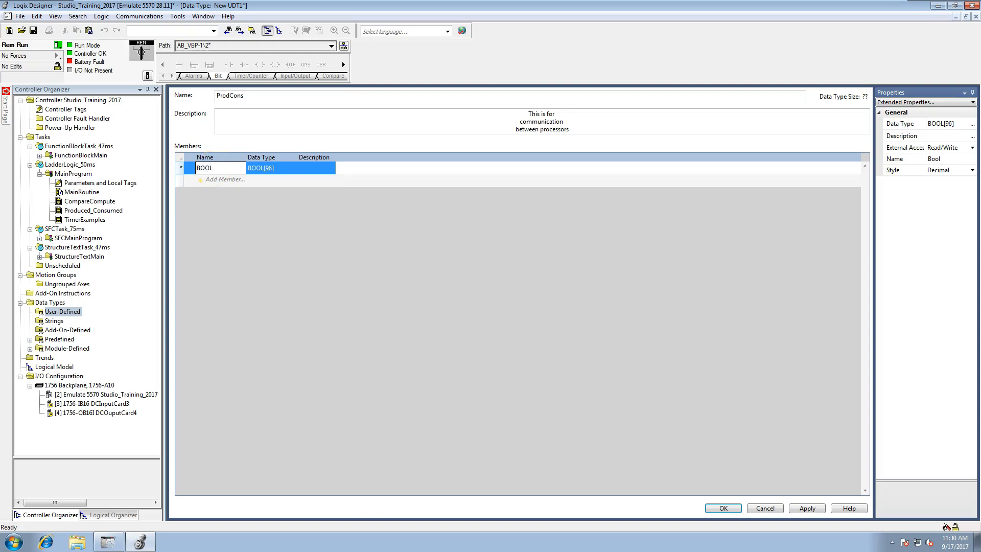
# - Add a member named DINT with data type DINT and an array dimension Dim 0 of 96
pyautogui.click(205, 179)
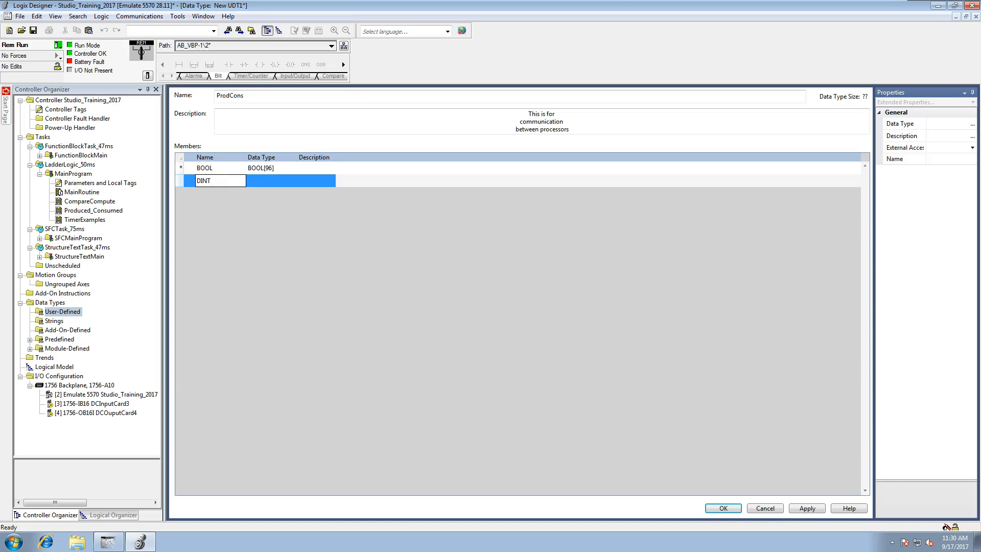
pyautogui.write('DINT')
pyautogui.click(261, 181)
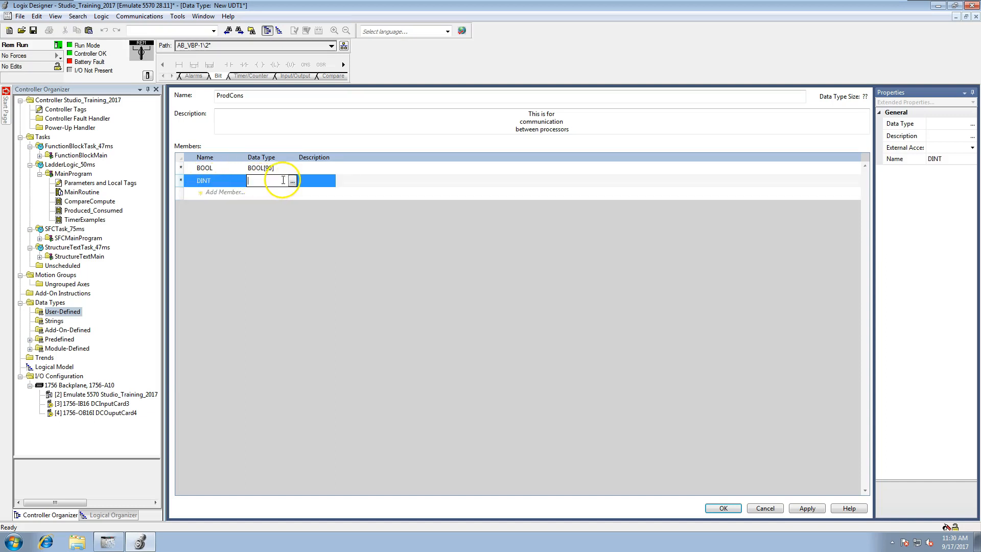
pyautogui.click(292, 181)
pyautogui.write('DINT')
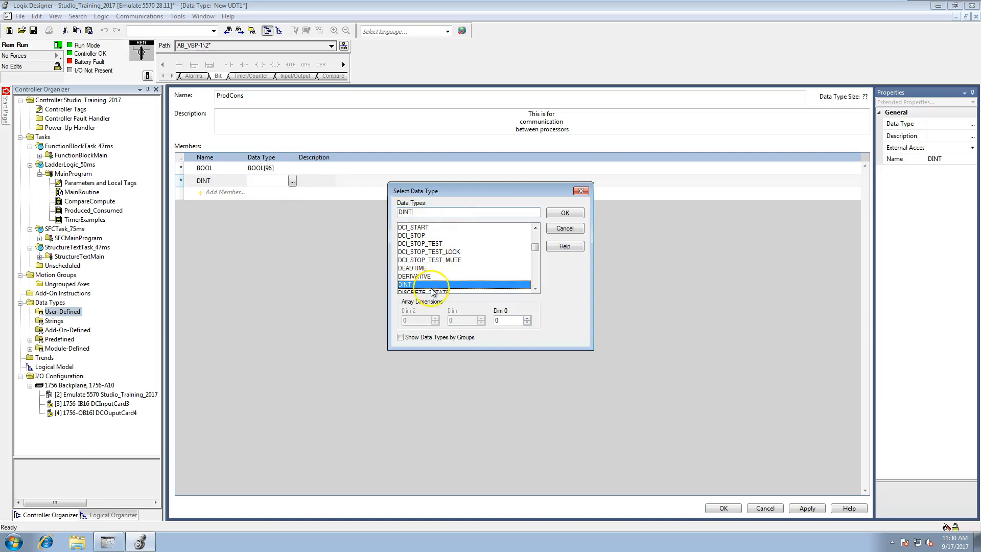
pyautogui.click(499, 320)
pyautogui.doubleClick(496, 321)
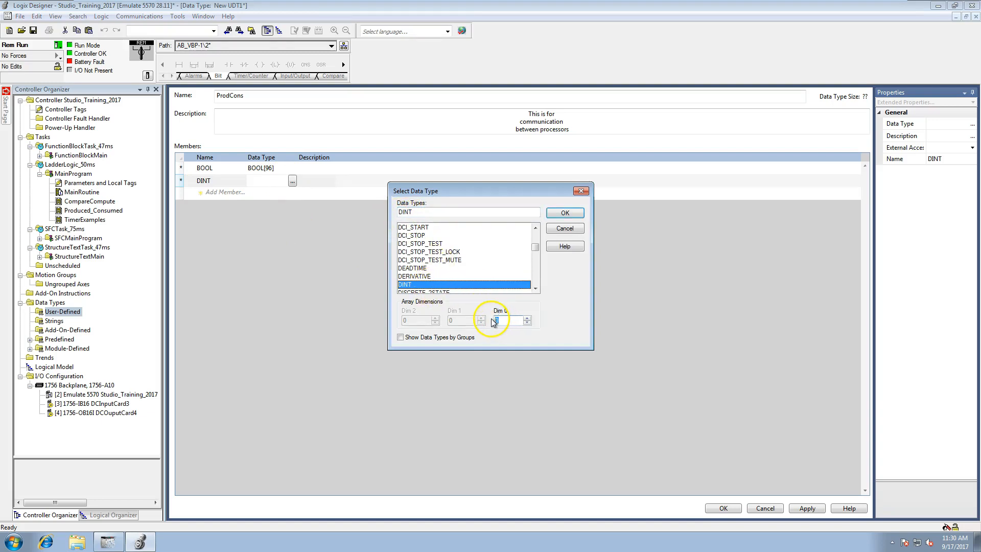
pyautogui.write('96')
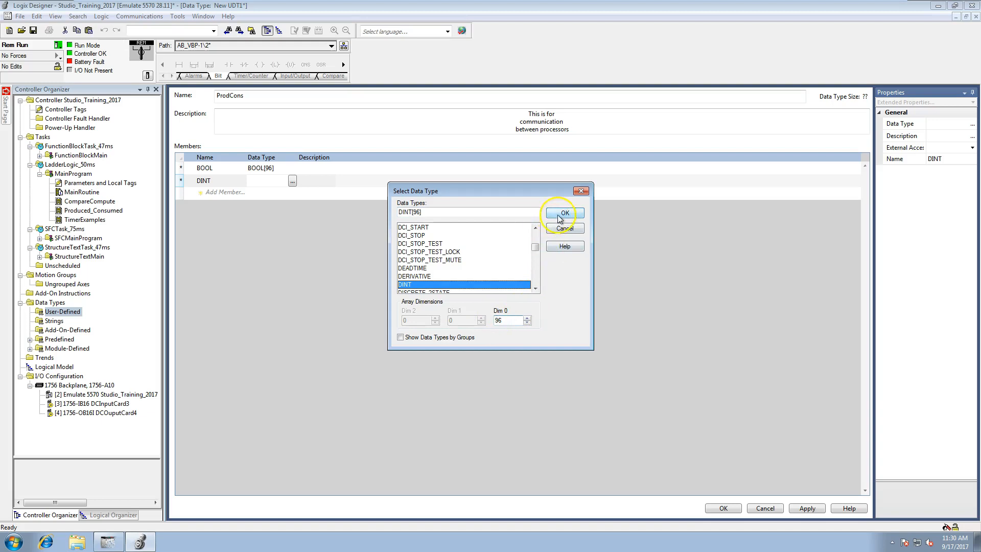
pyautogui.press('Return')
# - Add a member named REAL with data type REAL and an array dimension Dim 0 of 96
pyautogui.click(219, 193)
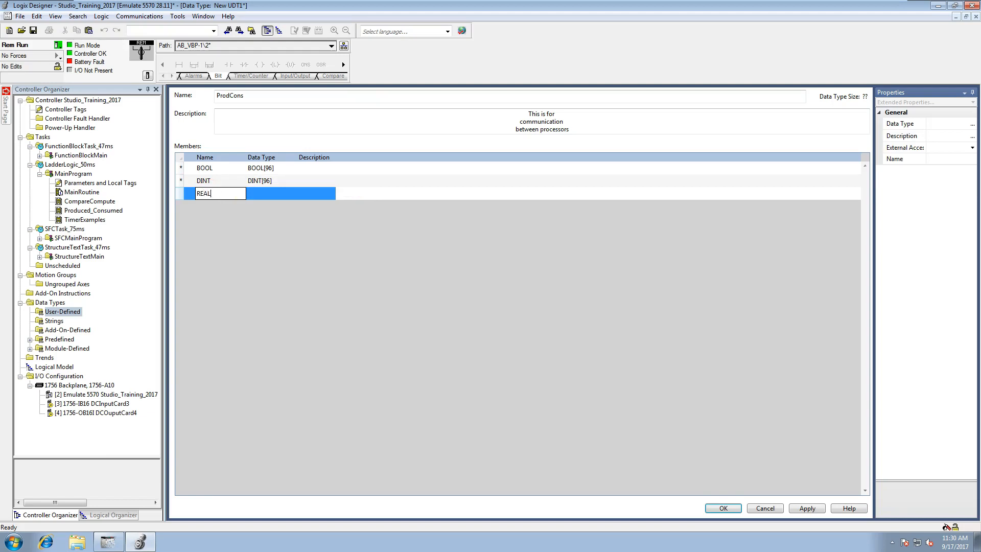
pyautogui.click(286, 193)
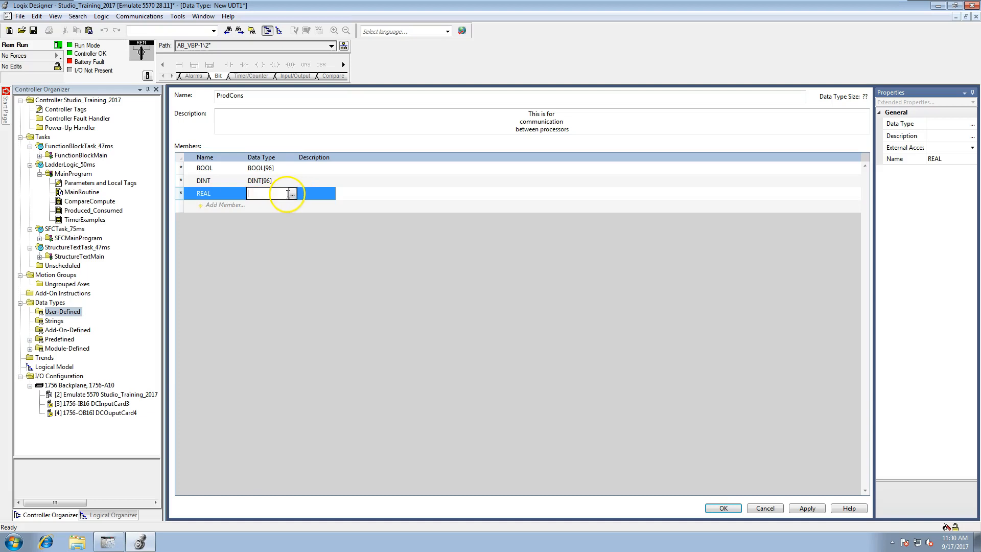
pyautogui.click(289, 194)
pyautogui.write('Rwa')
pyautogui.press('BackSpace')
pyautogui.press('BackSpace')
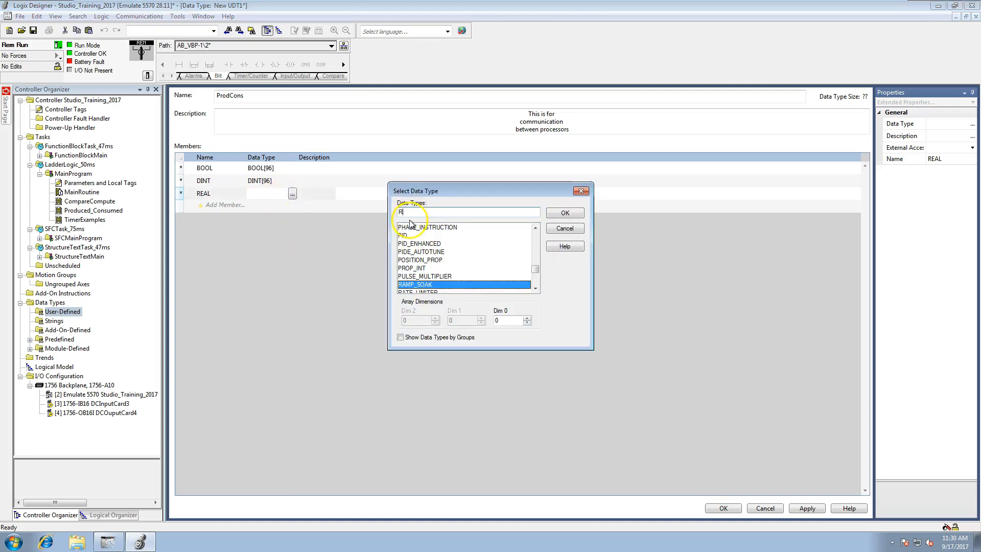
pyautogui.write('EAL')
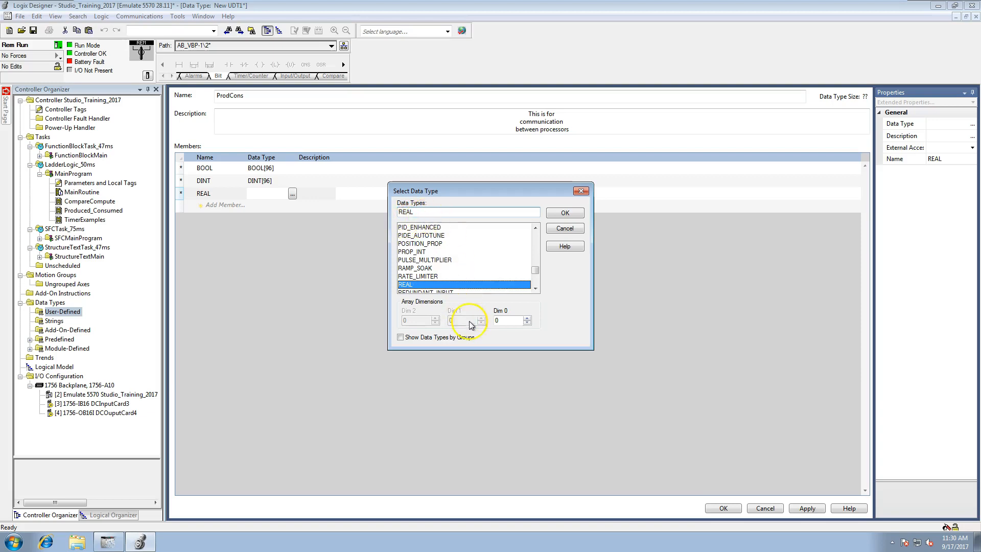
pyautogui.doubleClick(501, 321)
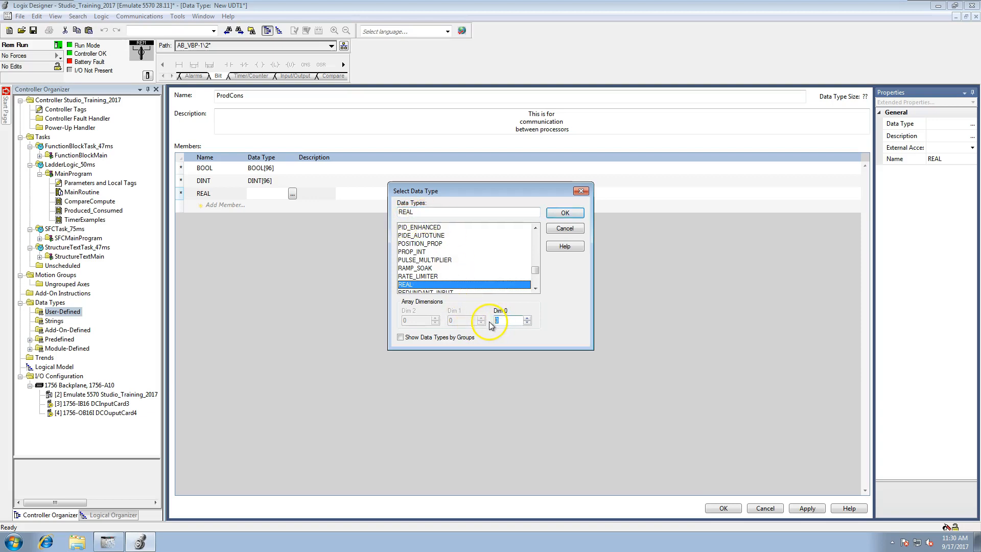
pyautogui.write('96')
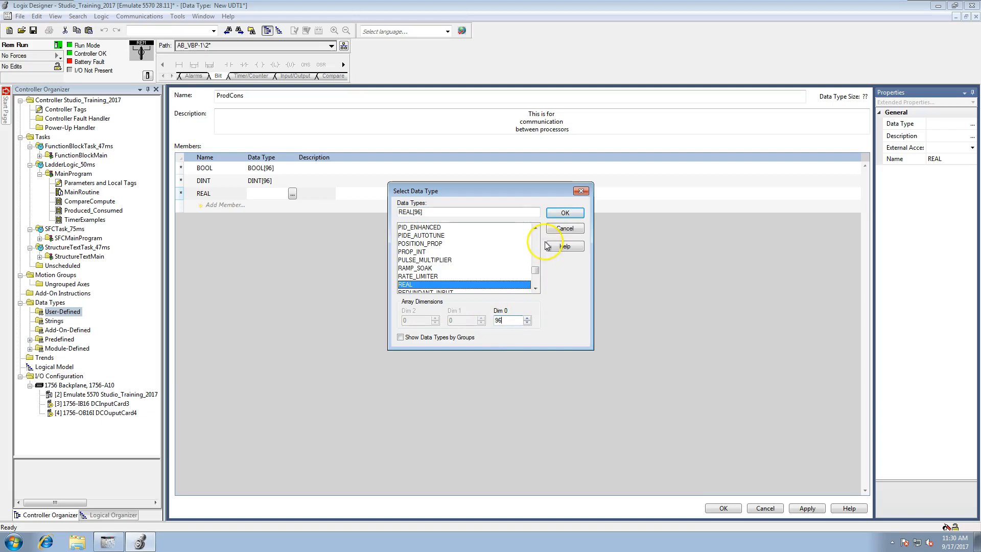
pyautogui.click(564, 214)
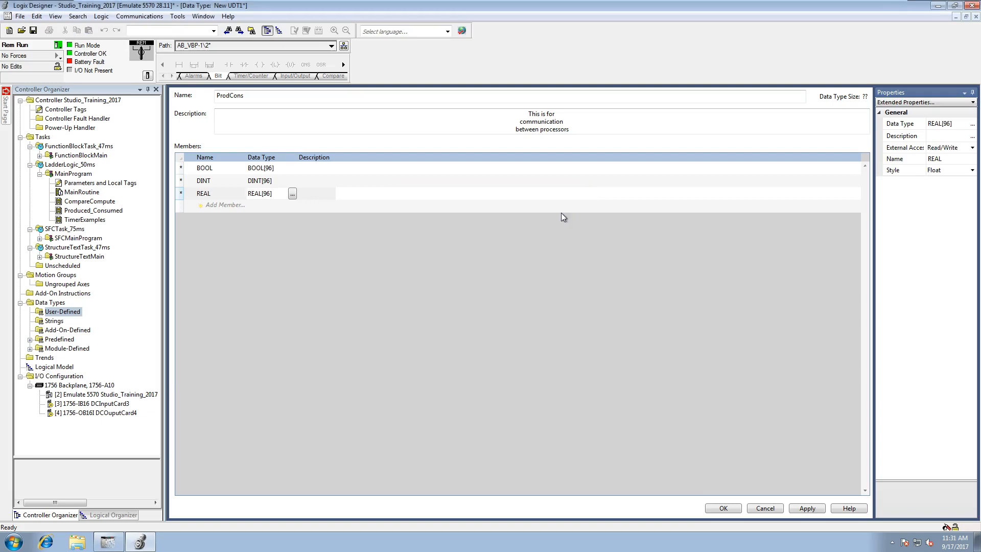
# - Set the BOOL member's array dimension Dim 0 to 480
pyautogui.click(280, 172)
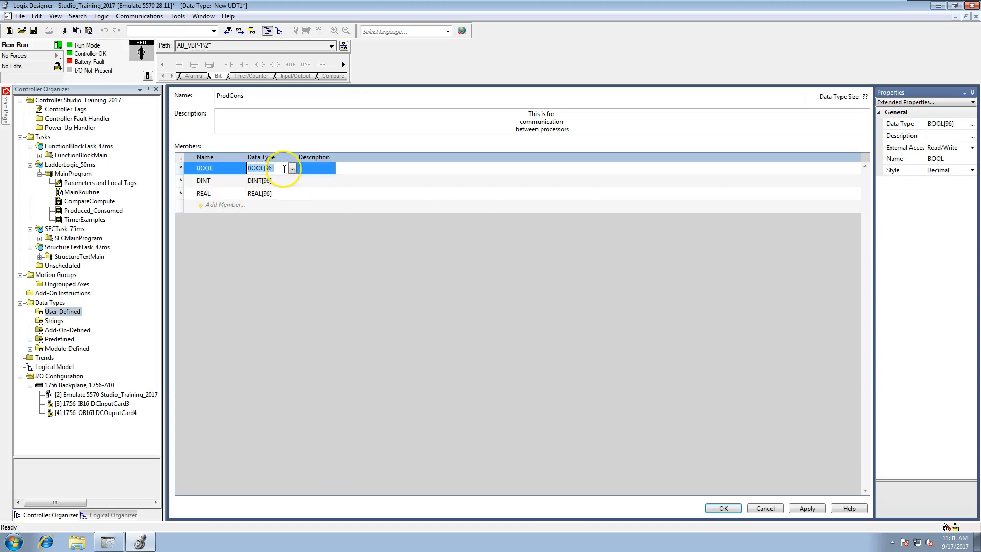
pyautogui.click(292, 168)
pyautogui.doubleClick(500, 320)
pyautogui.write('480')
pyautogui.click(562, 215)
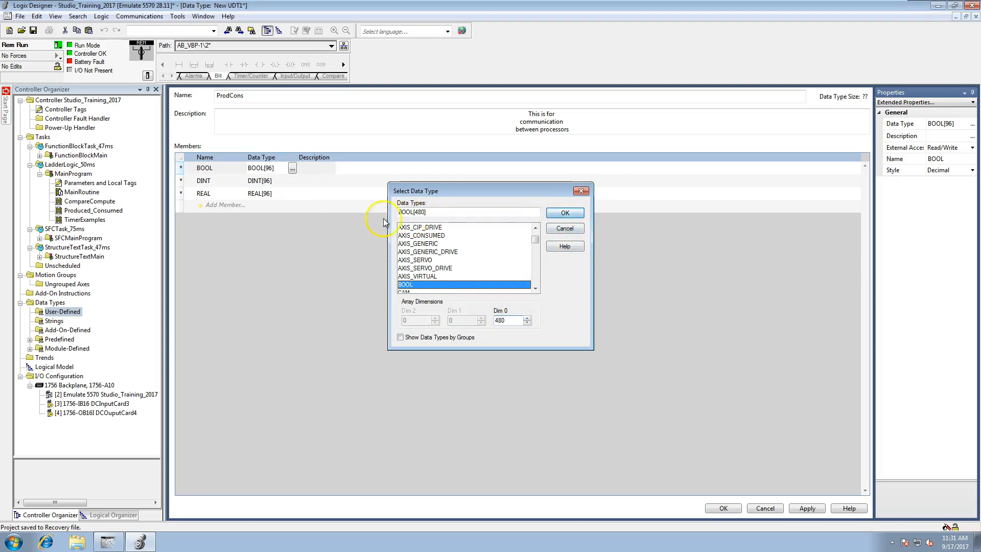
# - Set the DINT member's array dimension Dim 0 to 480
pyautogui.click(295, 183)
pyautogui.click(294, 182)
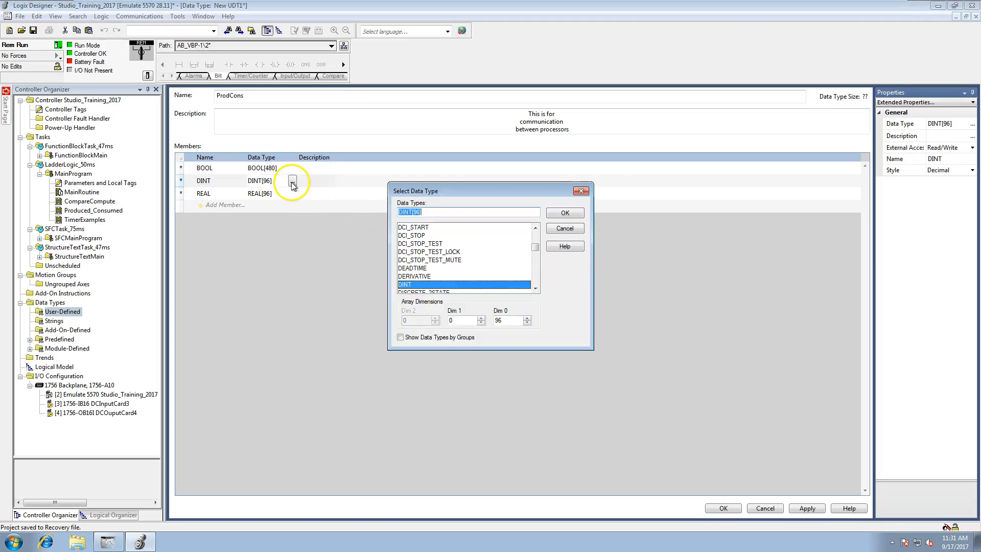
pyautogui.doubleClick(496, 321)
pyautogui.write('480')
pyautogui.click(565, 213)
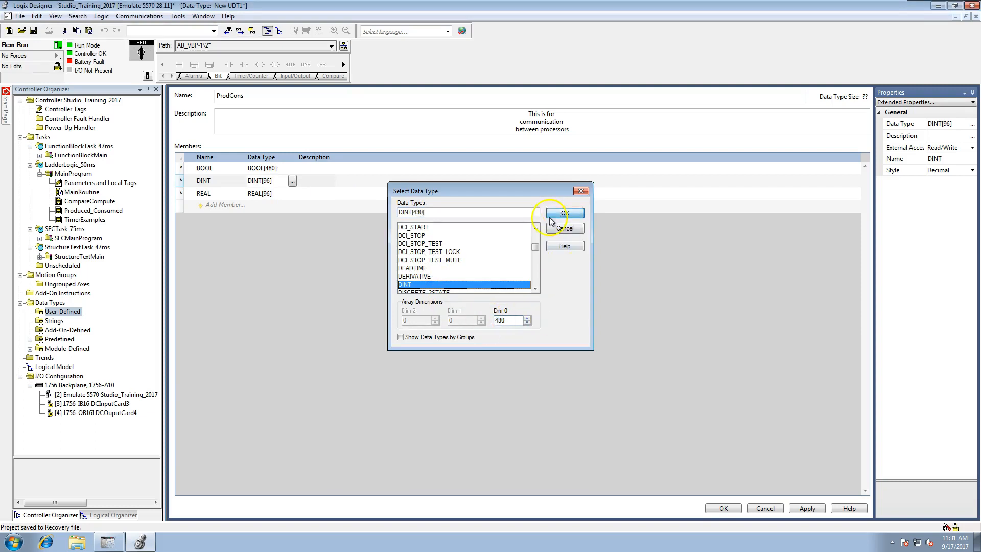
# - Set the REAL member's array dimension Dim 0 to 480
pyautogui.click(287, 197)
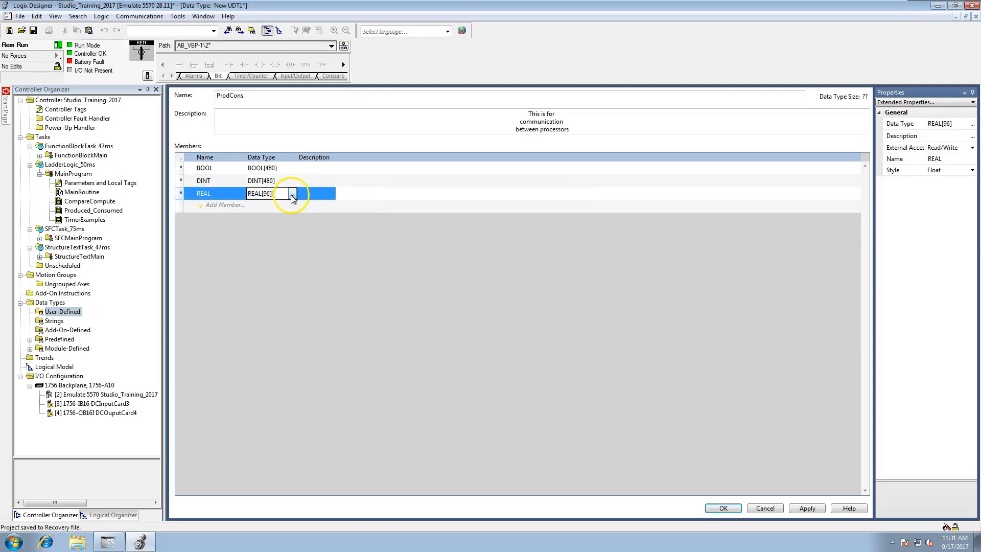
pyautogui.click(292, 193)
pyautogui.doubleClick(510, 320)
pyautogui.write('480')
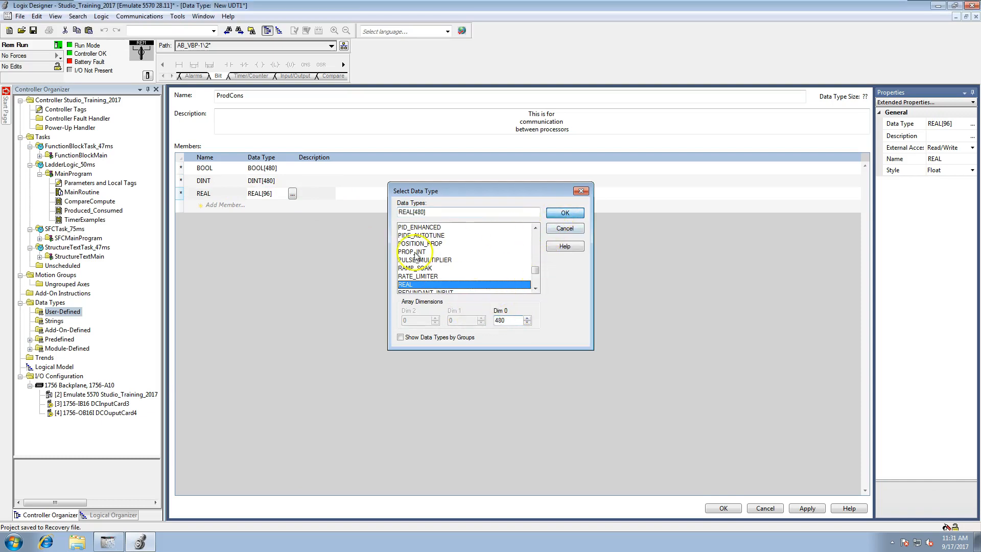
pyautogui.press('Return')
# - Apply the ProdCons data type definition and close its editor
pyautogui.click(213, 207)
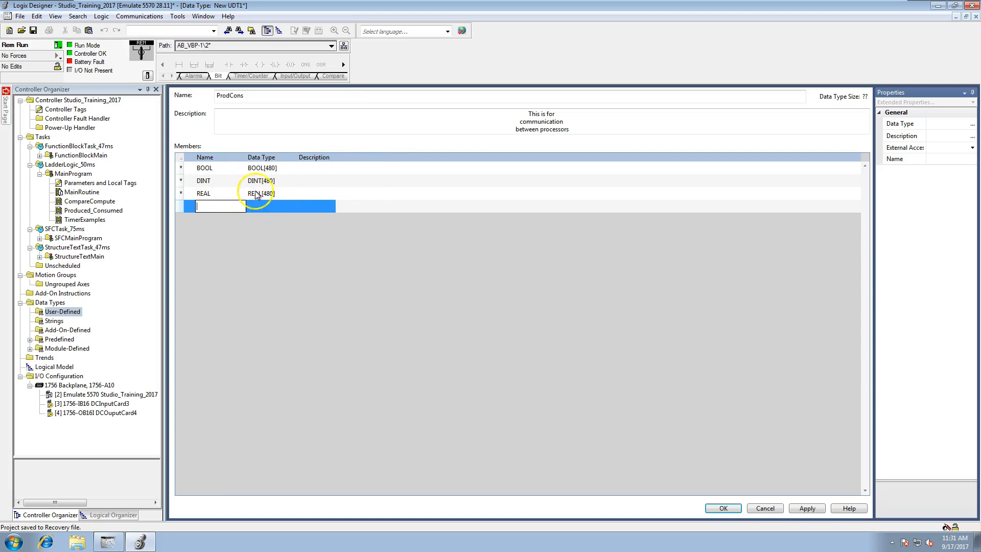
pyautogui.click(808, 507)
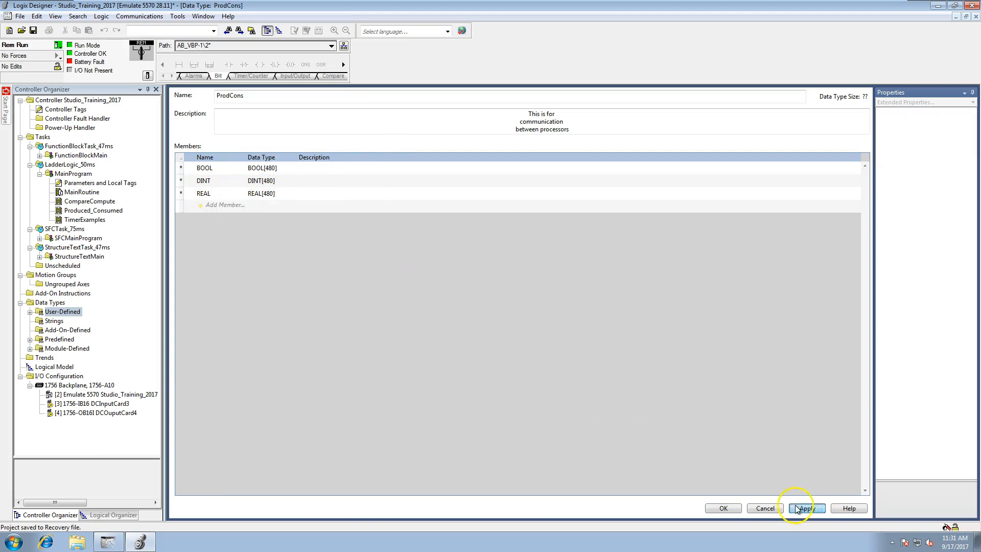
pyautogui.click(723, 508)
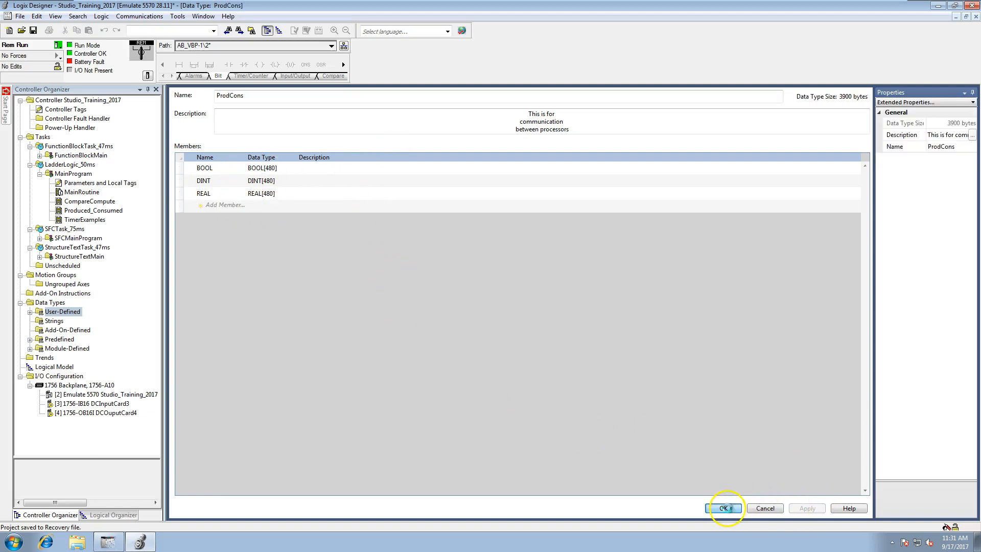
# - Expand the user-defined data types, reopen ProdCons to review its members, and close it without changes
pyautogui.click(30, 312)
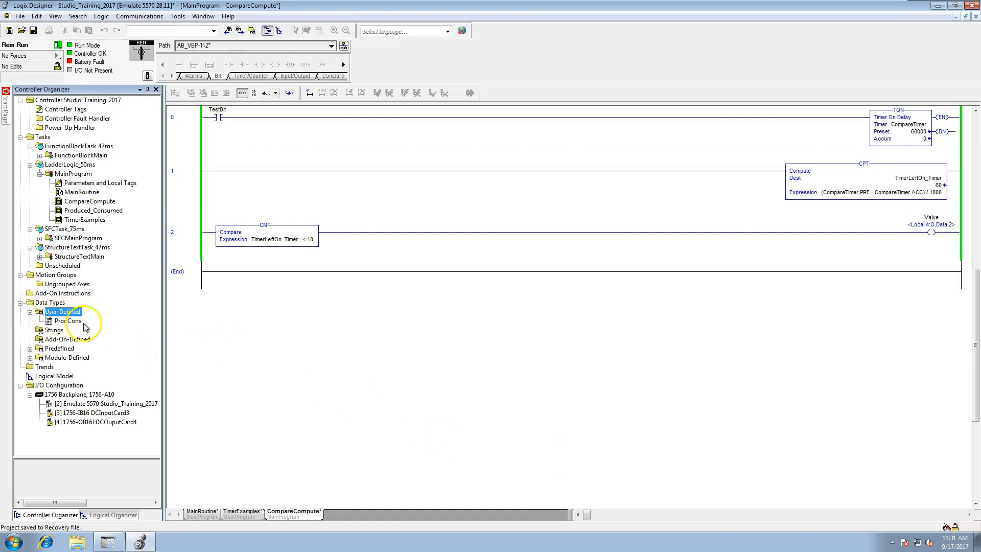
pyautogui.click(71, 321)
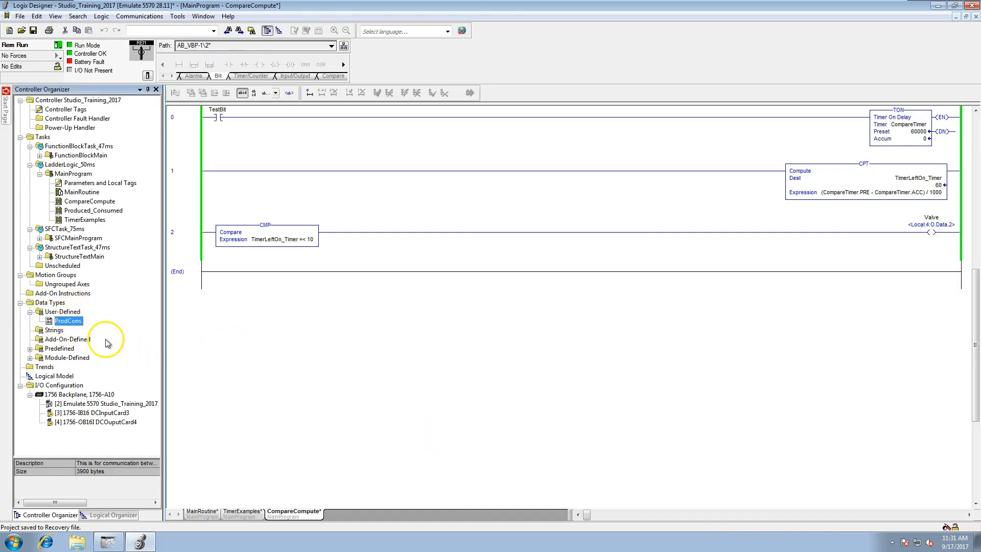
pyautogui.click(67, 321)
pyautogui.doubleClick(65, 326)
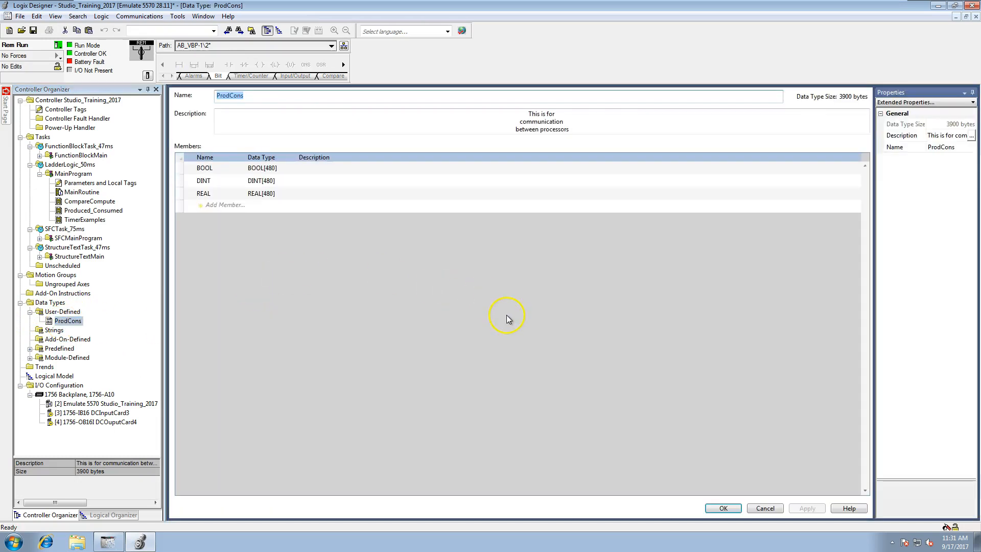
pyautogui.click(765, 507)
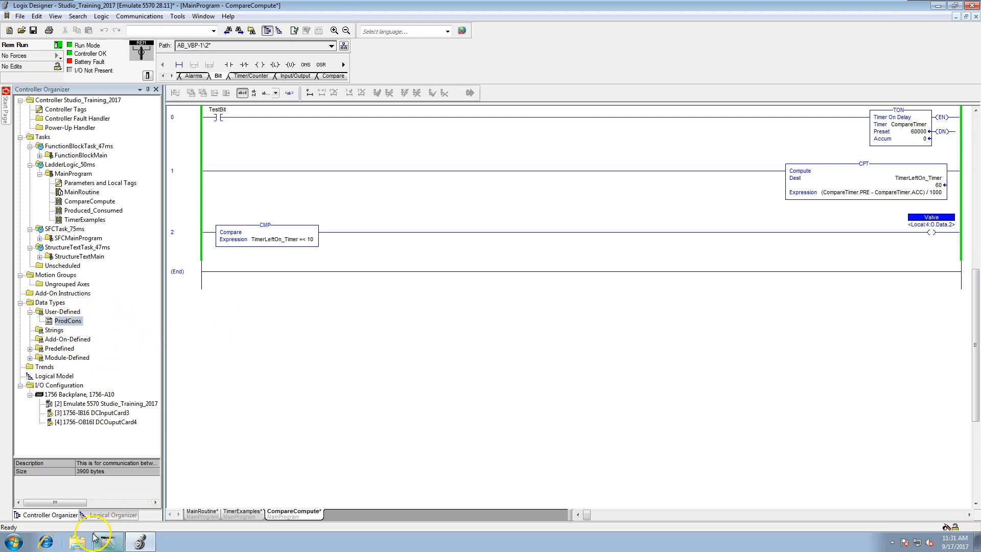
# - Start a new Logix project from the Studio 5000 launcher with the Emulate 5570 controller and enter Training_ as its name
pyautogui.press('Num_Lock')
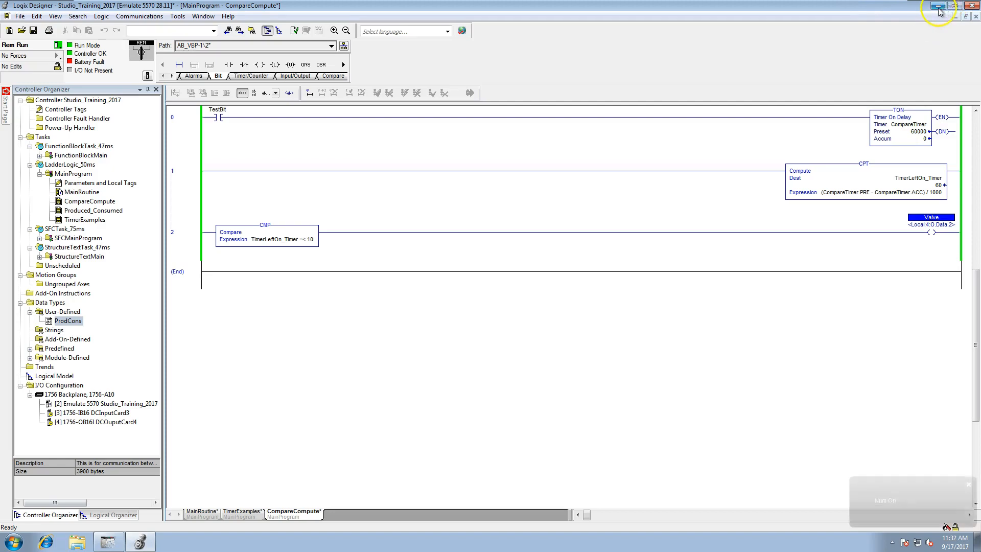
pyautogui.press('super+d')
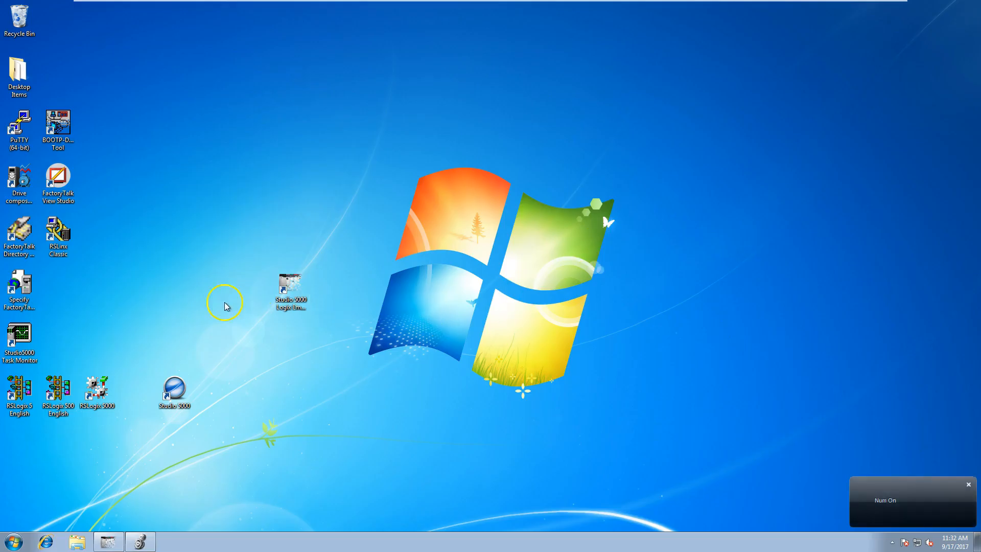
pyautogui.doubleClick(181, 391)
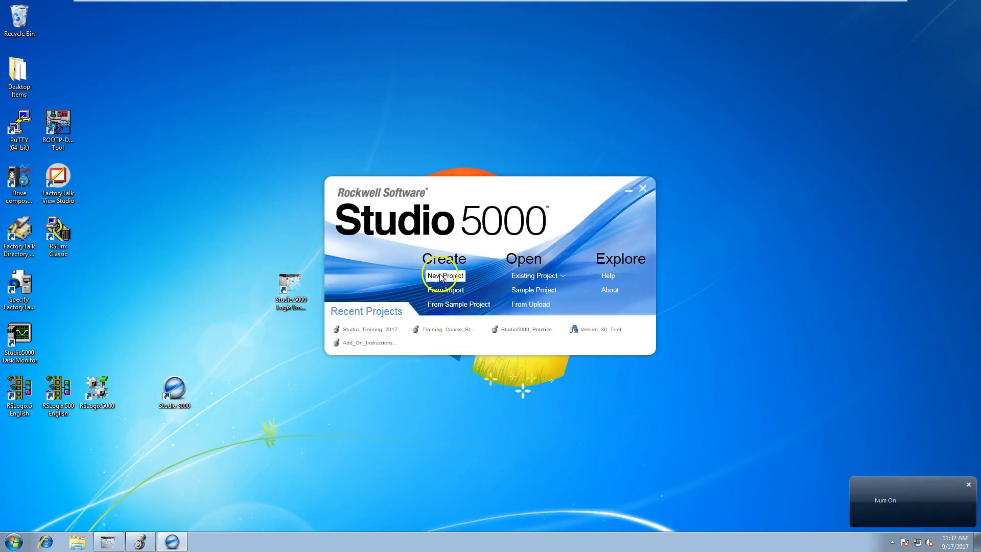
pyautogui.click(442, 276)
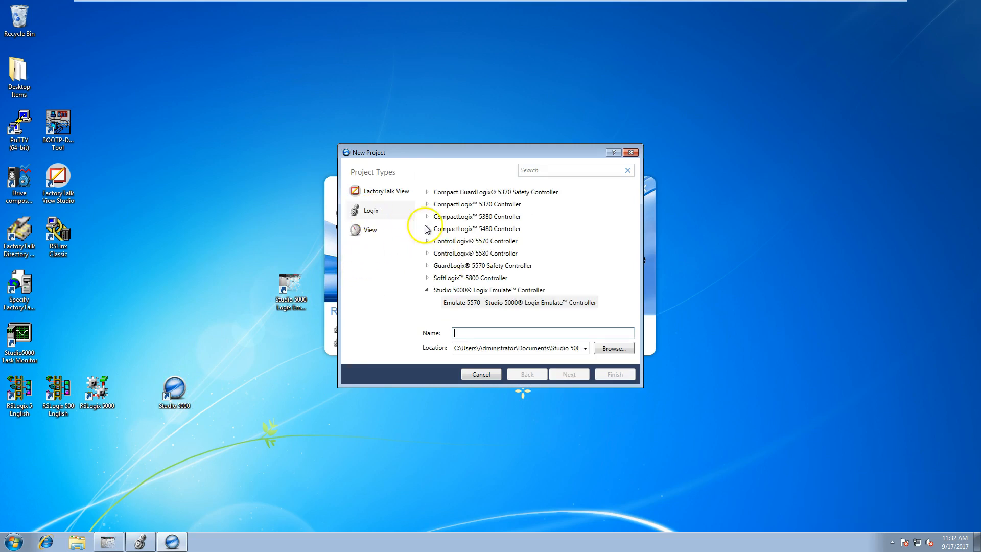
pyautogui.click(468, 303)
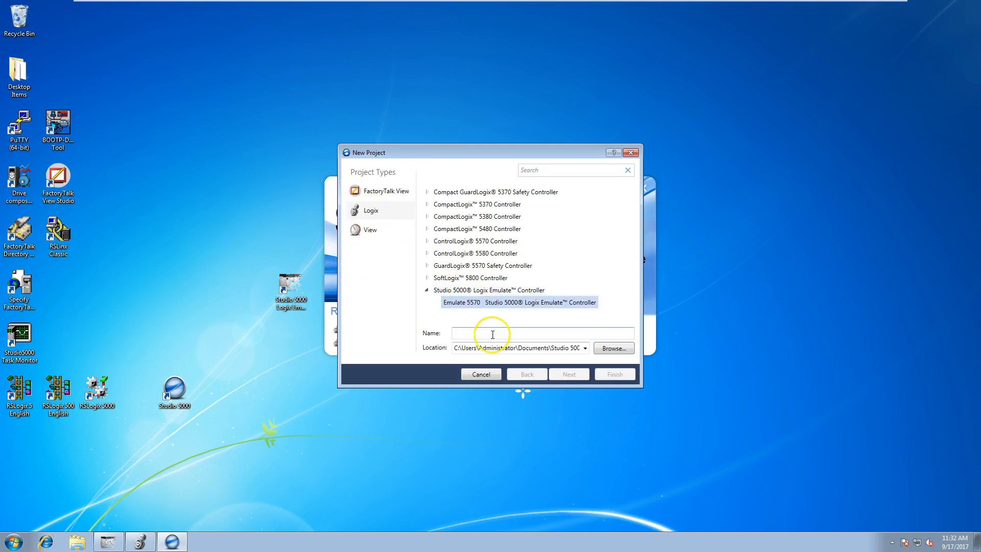
pyautogui.click(491, 333)
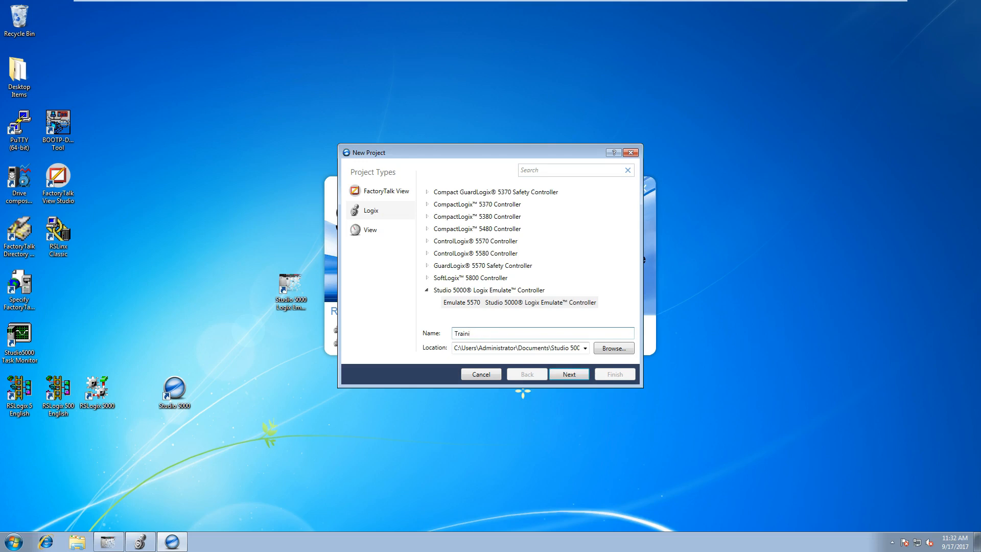
pyautogui.write('_')
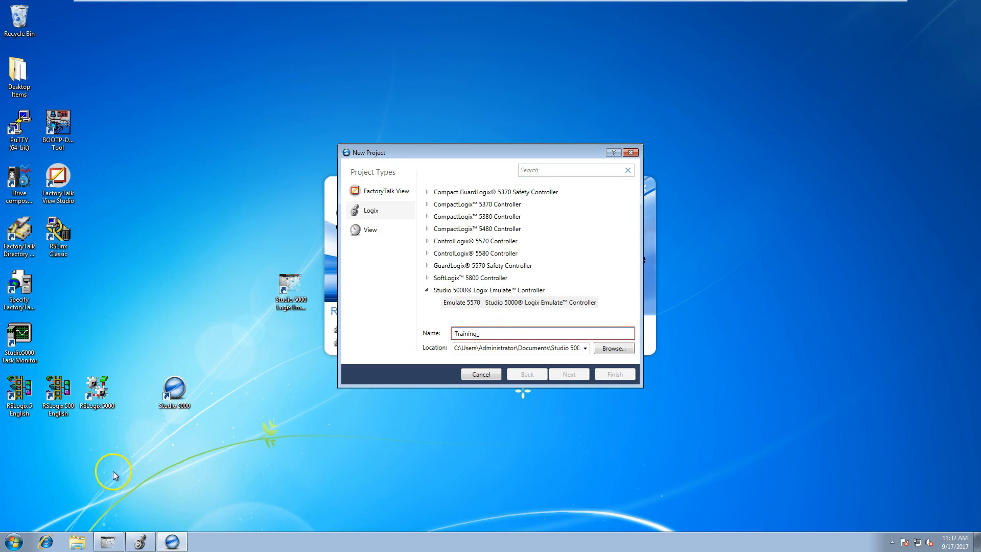
# - Switch back to the Studio_Training_2017 project and check its controller name in the controller properties
pyautogui.click(153, 544)
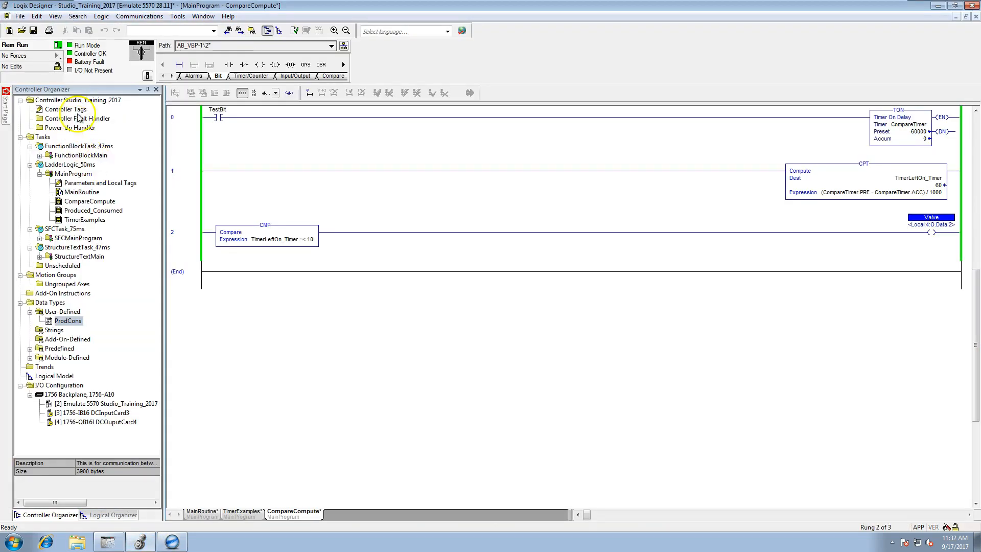
pyautogui.click(147, 76)
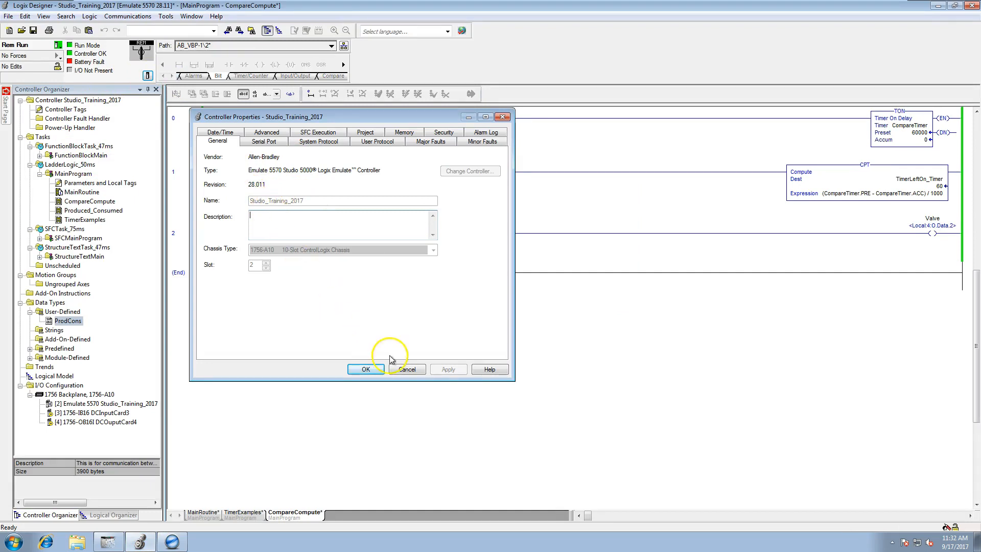
pyautogui.click(407, 369)
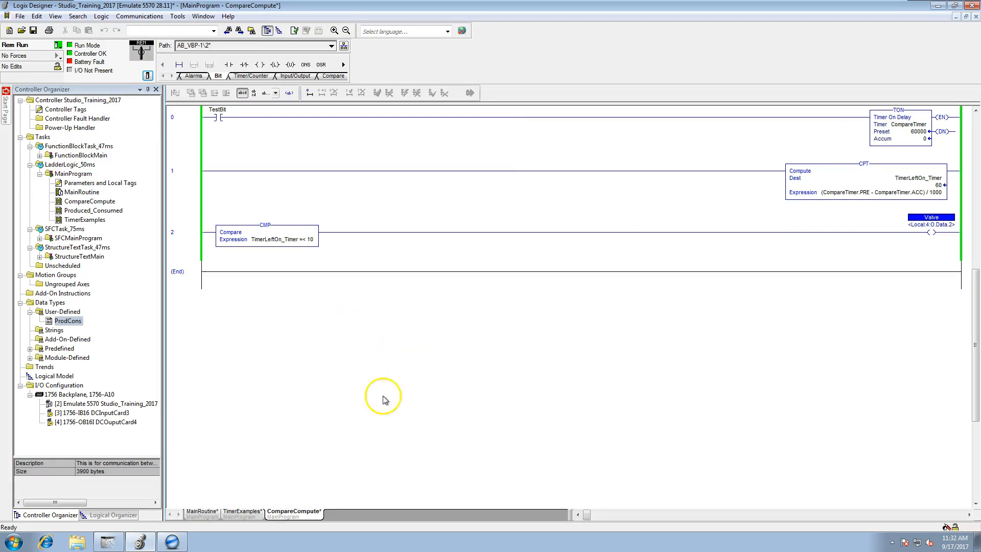
# - Return to the new project setup, replace the name with Studio_Trainng_Processor2, and continue to the controller settings
pyautogui.click(172, 542)
pyautogui.press('BackSpace')
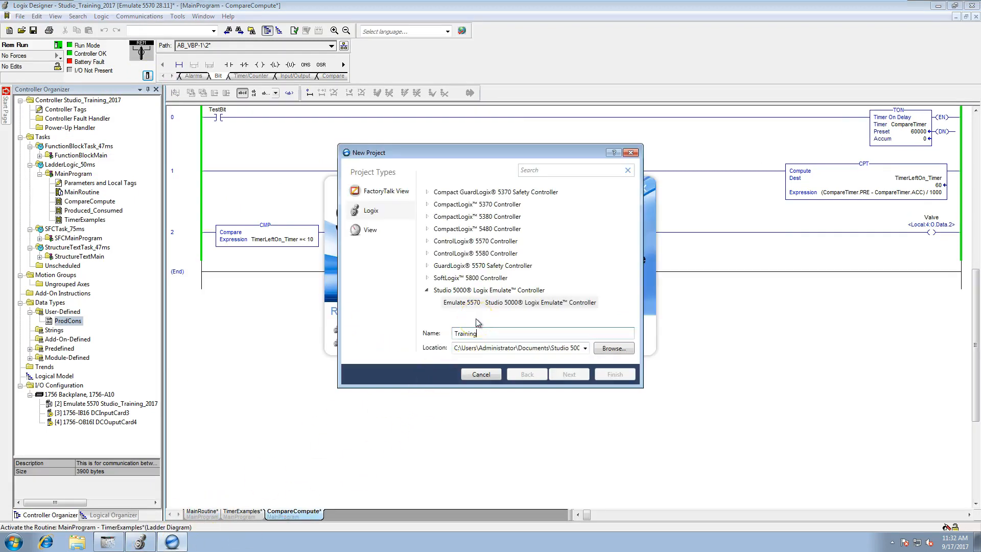
pyautogui.press('BackSpace')
pyautogui.press('BackSpace')
pyautogui.press('BackSpace')
pyautogui.write('Studio_Trainng_')
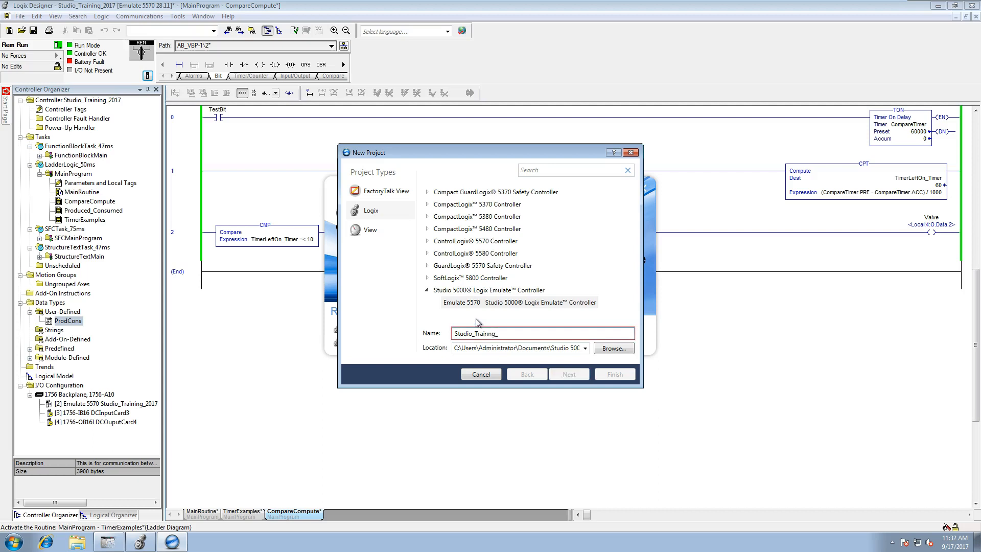
pyautogui.write('Processor2')
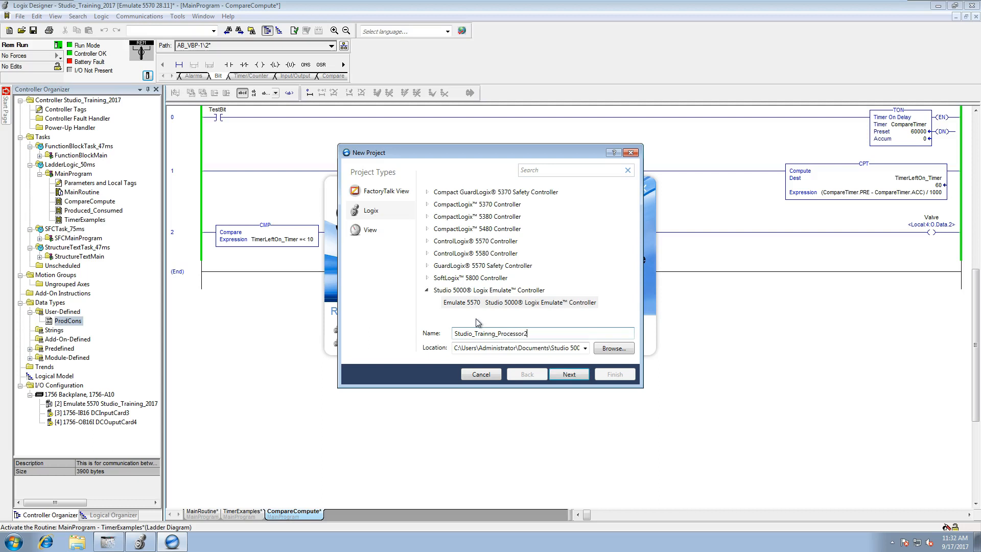
pyautogui.click(547, 371)
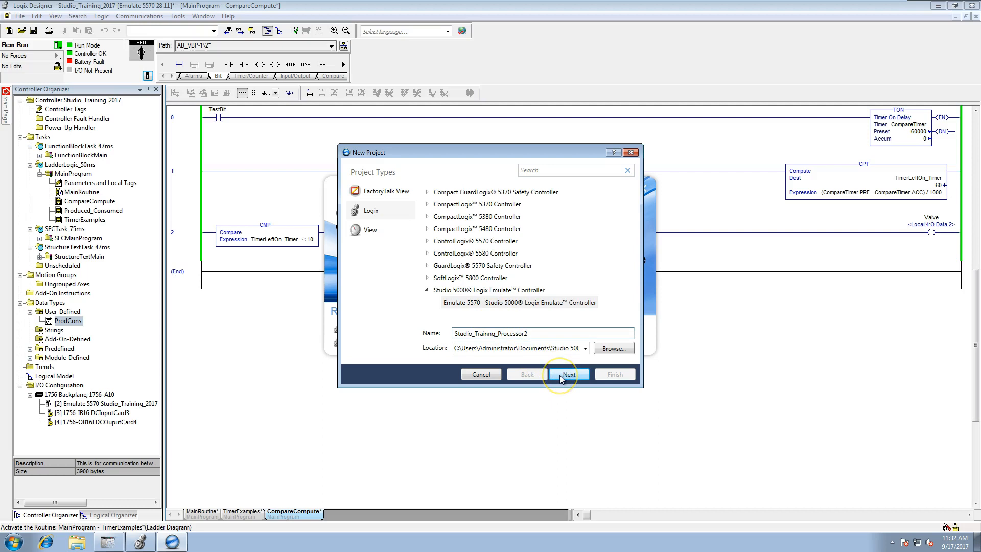
# - Set the new controller to revision 28 and slot 9, keeping the 1756-A10 chassis, and create the project
pyautogui.click(420, 203)
pyautogui.click(412, 250)
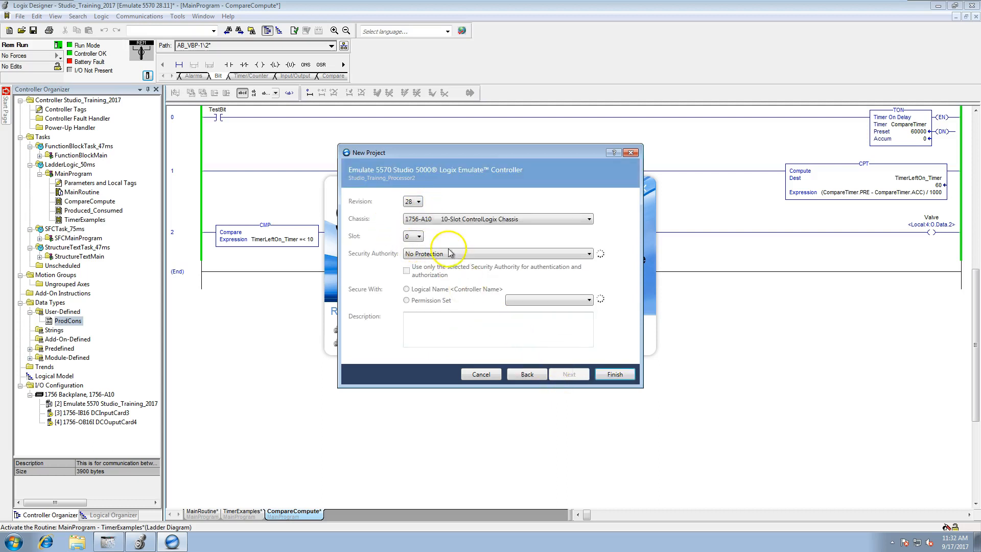
pyautogui.click(417, 240)
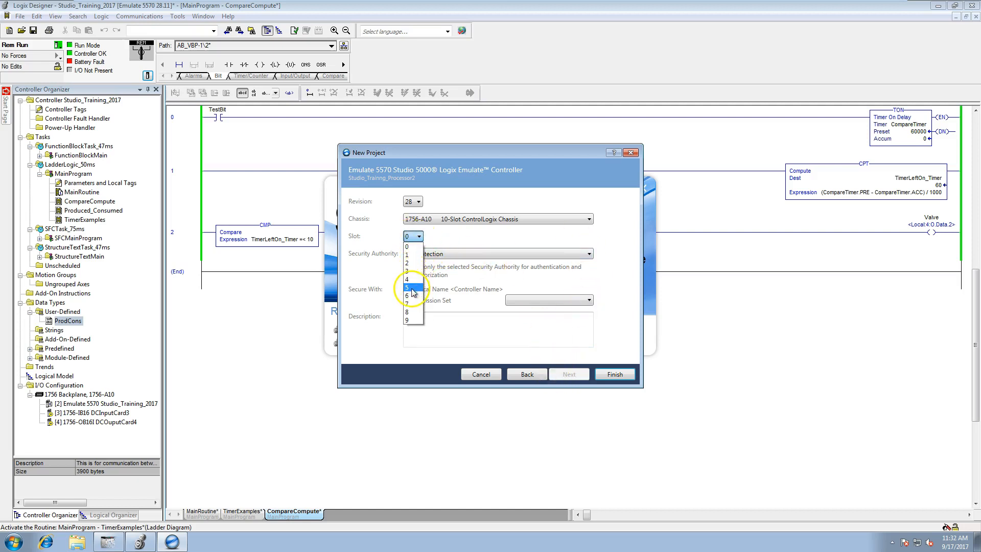
pyautogui.click(413, 321)
pyautogui.click(608, 376)
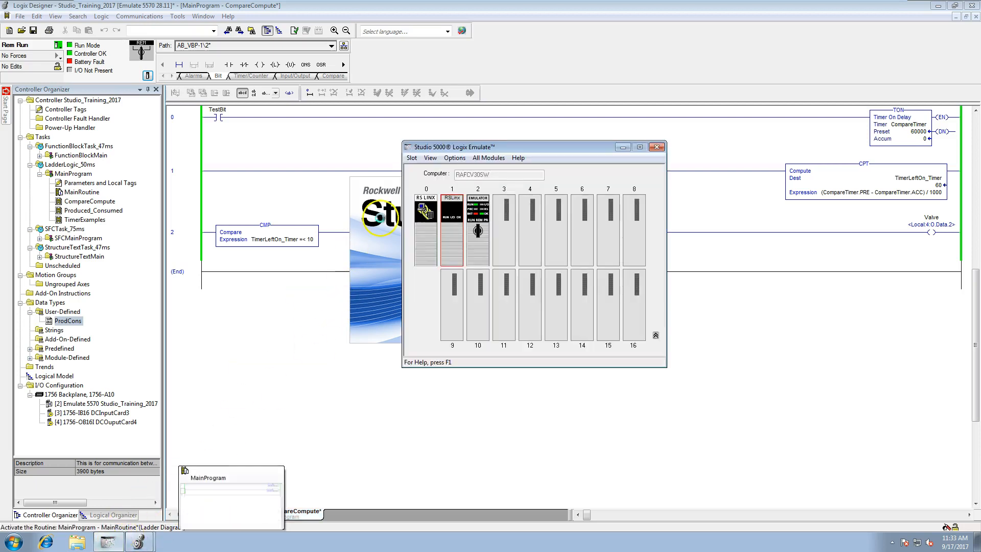
# - Move the Logix Emulate window aside to view the chassis slots and minimize it
pyautogui.moveTo(518, 150); pyautogui.dragTo(756, 246)
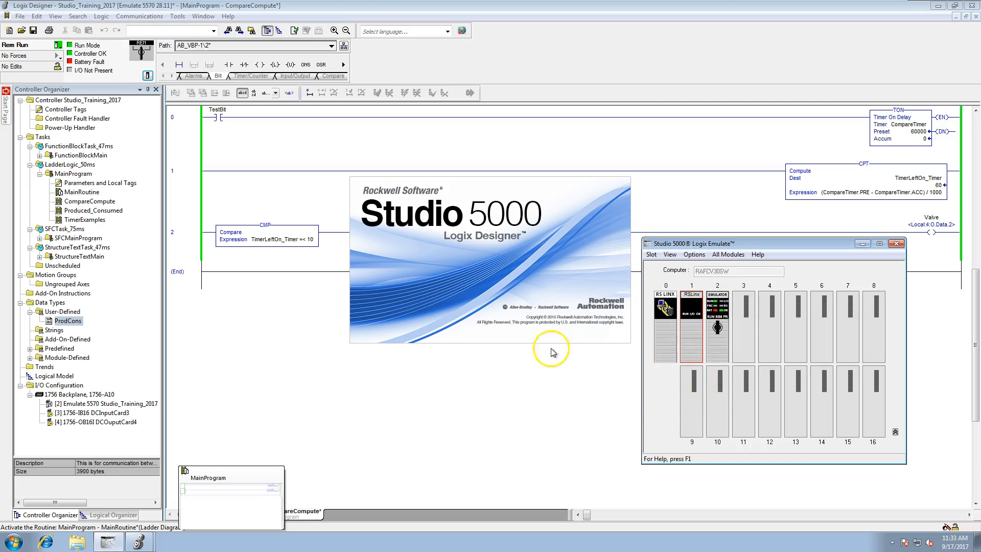
pyautogui.click(863, 244)
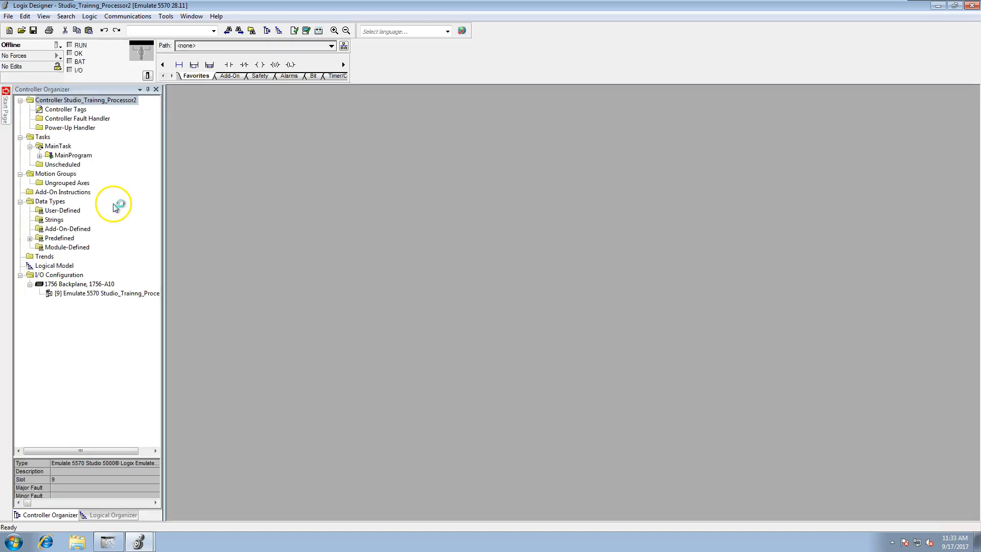
# - Configure MainTask as a Periodic task with a period of 50 ms and apply the settings
pyautogui.rightClick(61, 148)
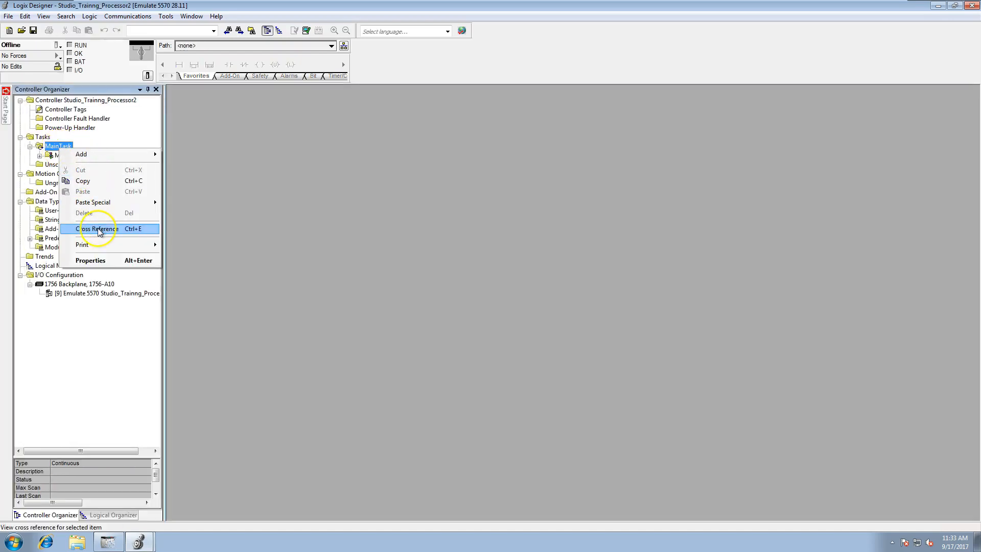
pyautogui.click(103, 260)
pyautogui.click(218, 109)
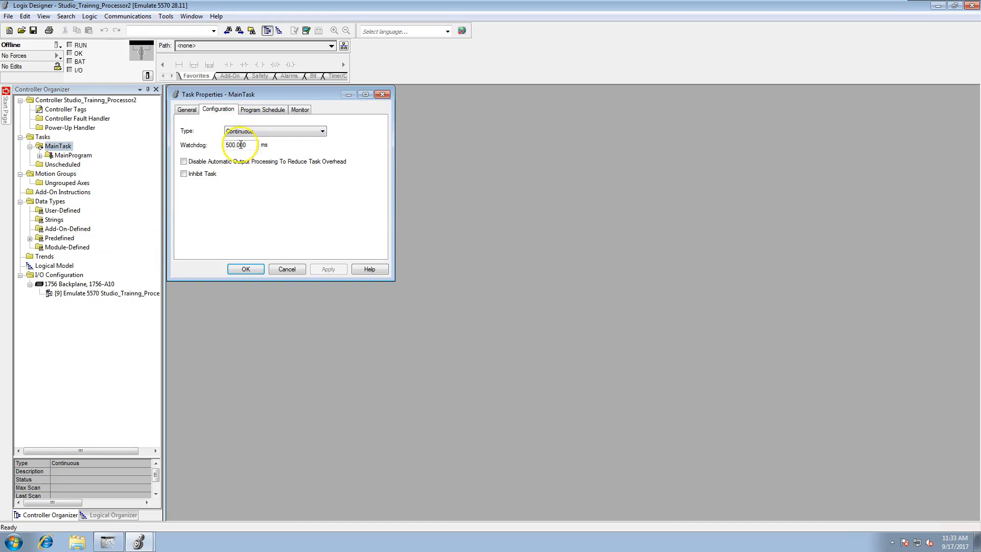
pyautogui.click(299, 134)
pyautogui.click(278, 145)
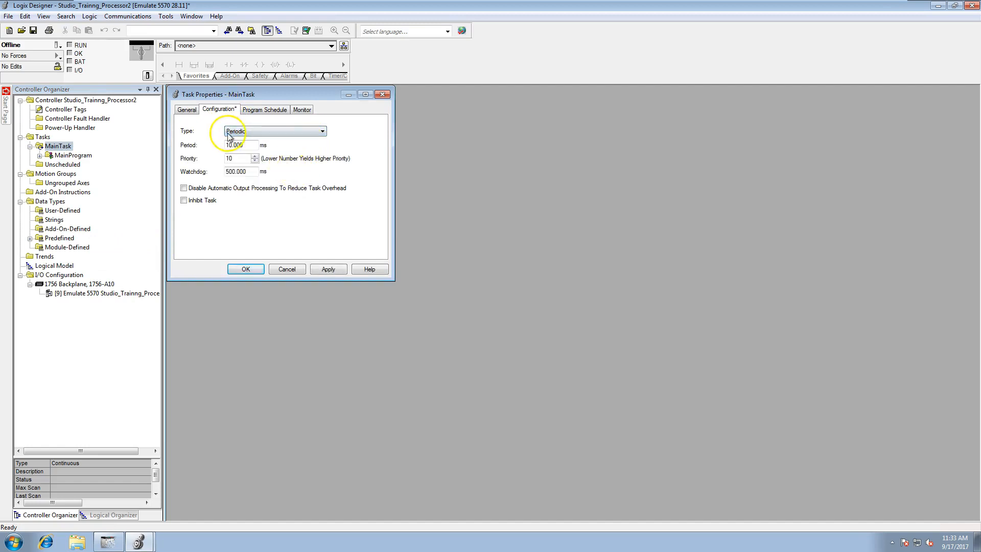
pyautogui.moveTo(231, 146); pyautogui.dragTo(214, 147)
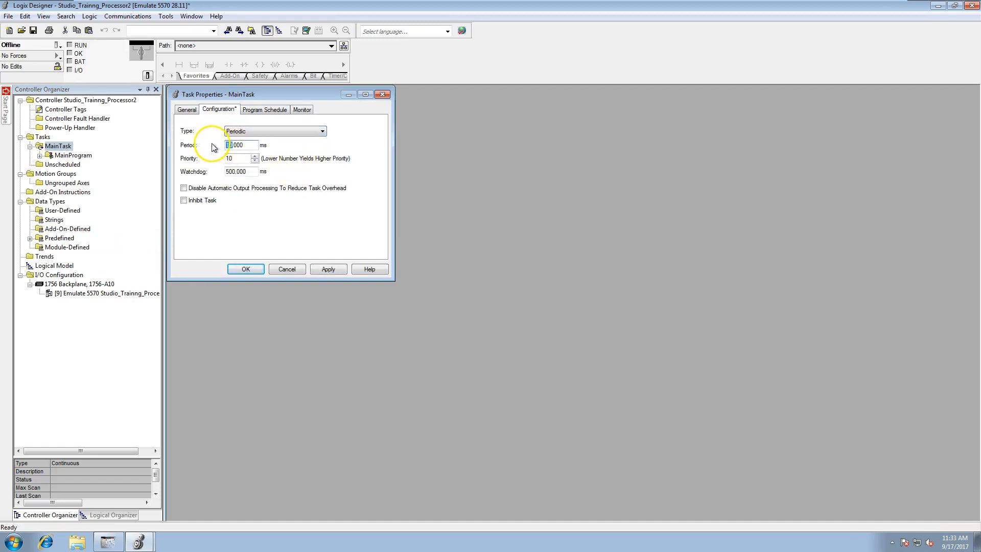
pyautogui.write('50')
pyautogui.click(326, 269)
pyautogui.click(239, 266)
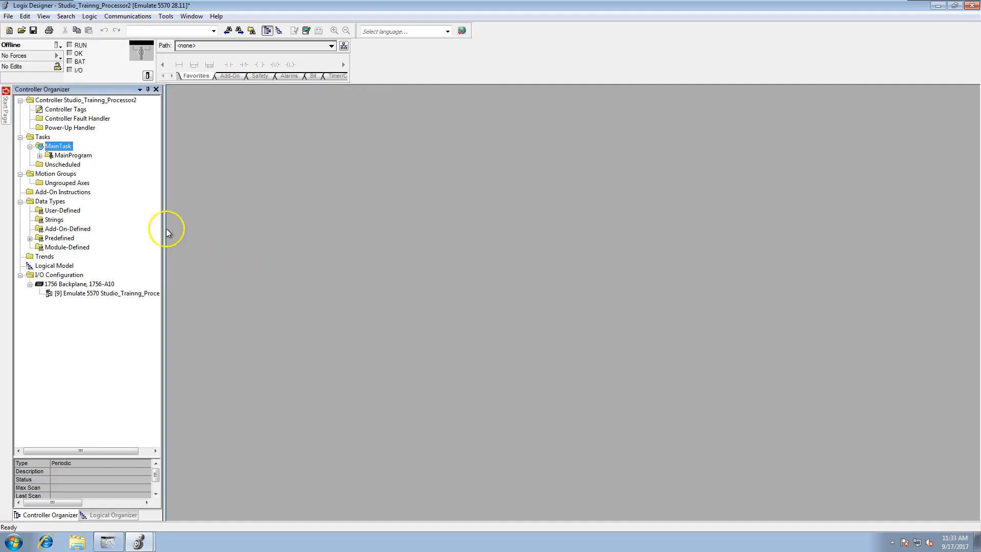
# - Expand MainProgram in the project tree and switch to the Studio_Training_2017 project
pyautogui.click(40, 156)
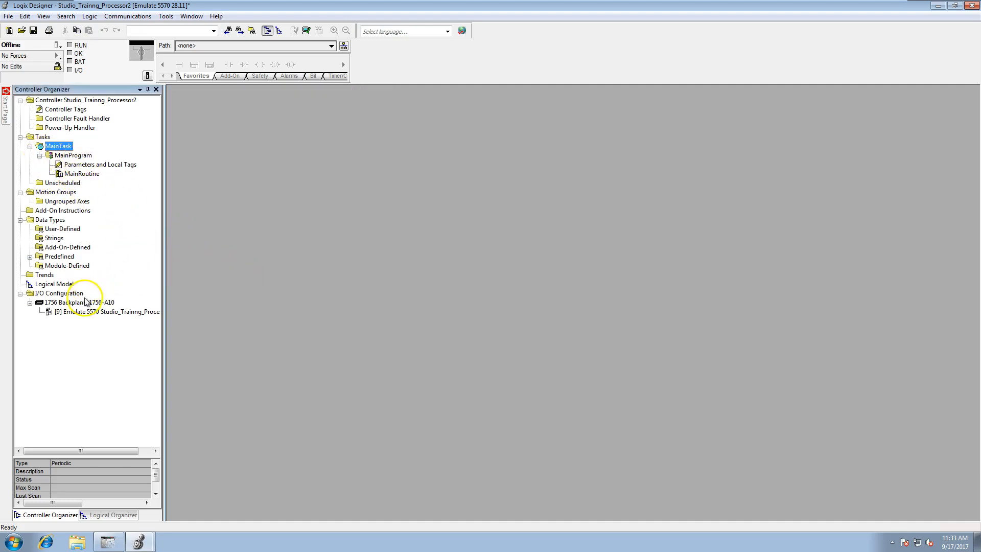
pyautogui.click(95, 305)
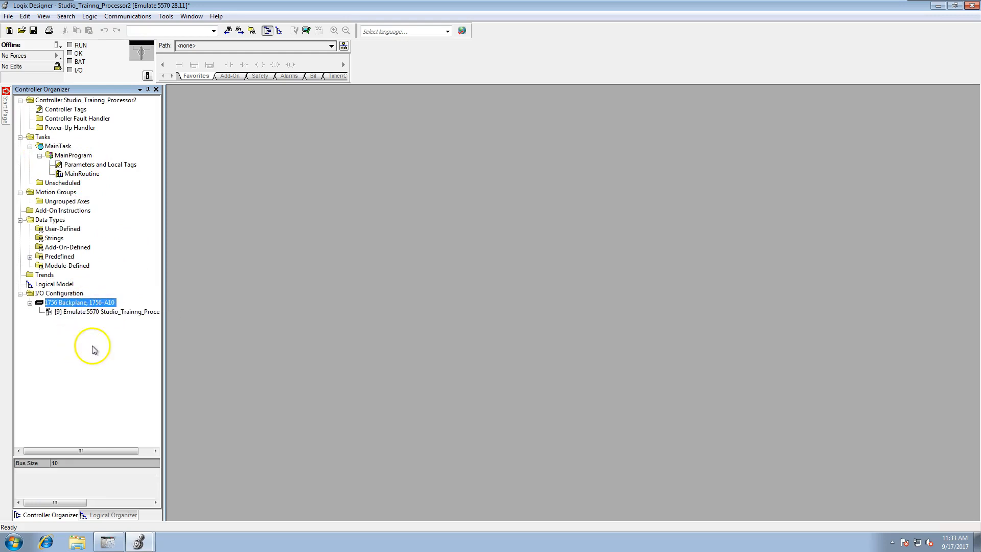
pyautogui.click(139, 542)
pyautogui.click(124, 502)
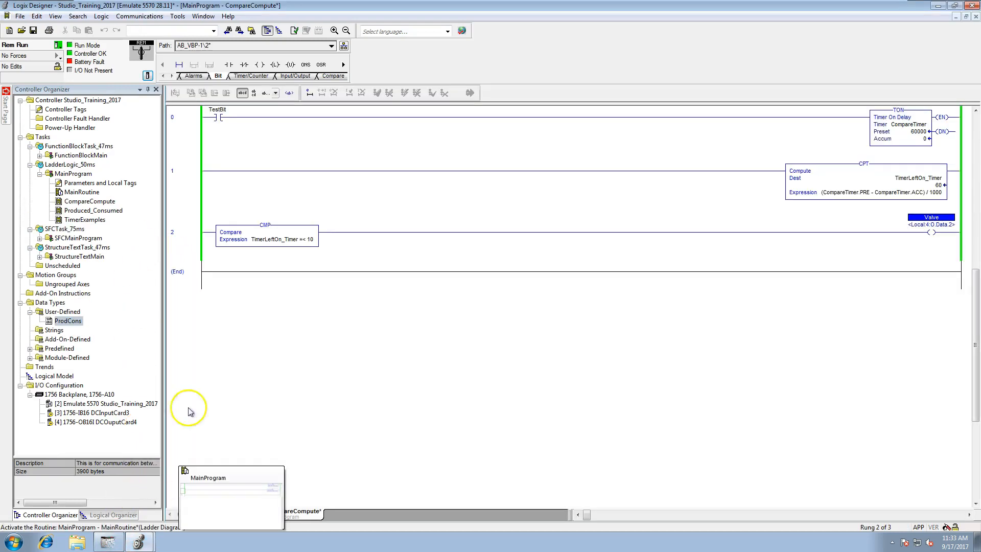
# - Export the user-defined ProdCons data type to the Desktop under the file name ProdCons
pyautogui.click(55, 314)
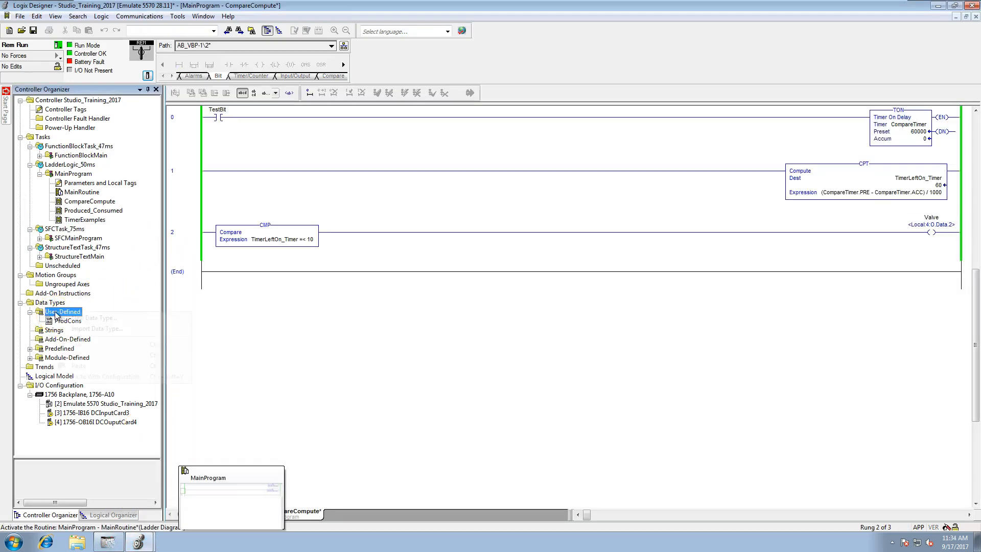
pyautogui.rightClick(55, 315)
pyautogui.click(65, 321)
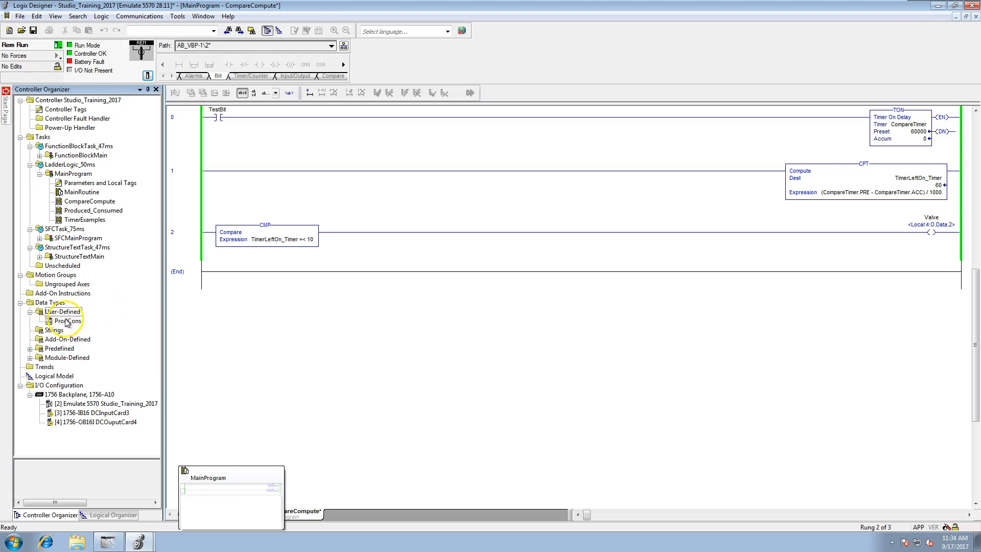
pyautogui.rightClick(65, 320)
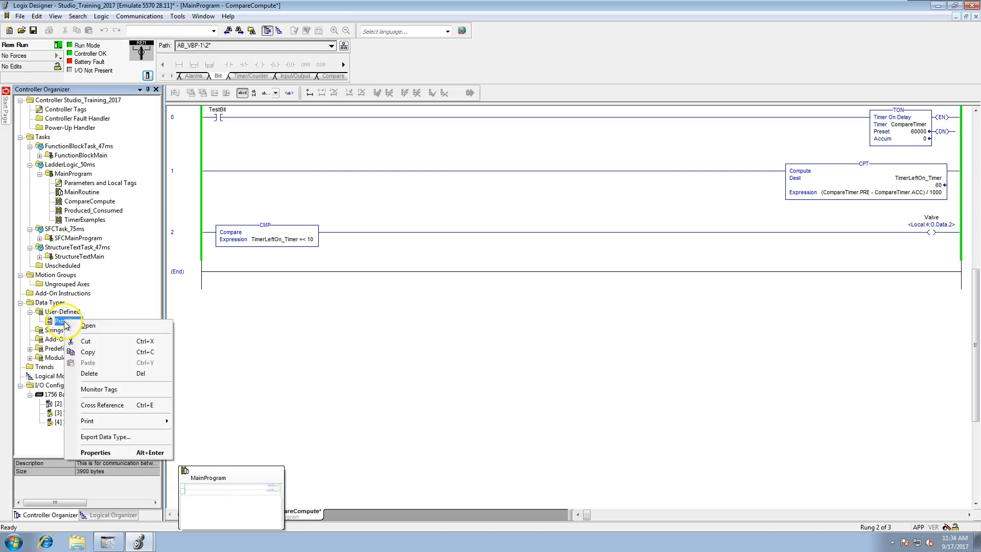
pyautogui.click(104, 436)
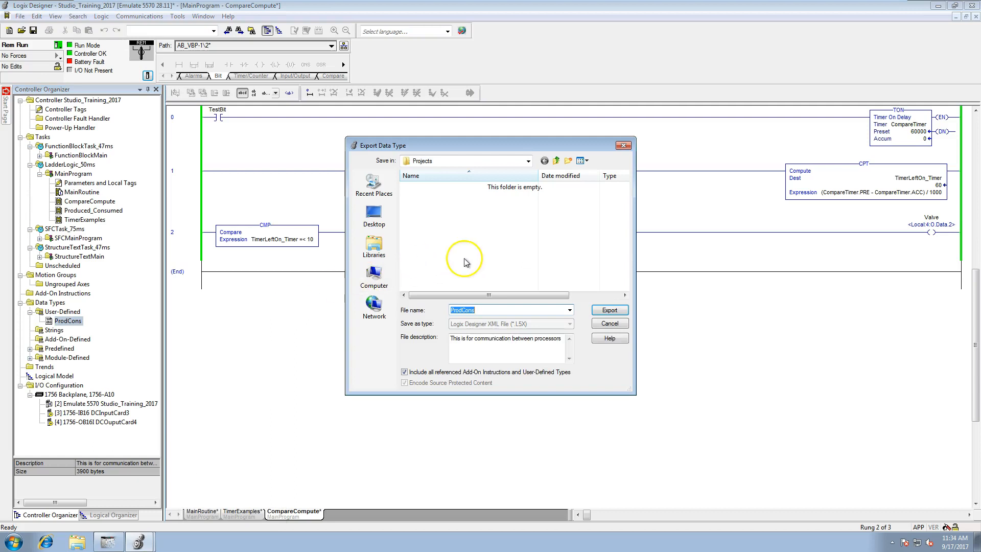
pyautogui.click(378, 213)
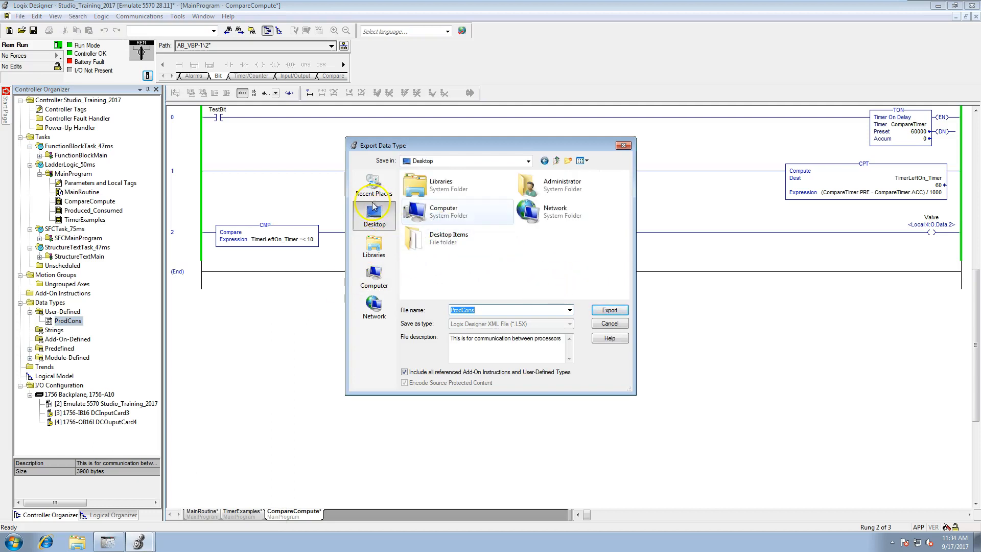
pyautogui.click(597, 310)
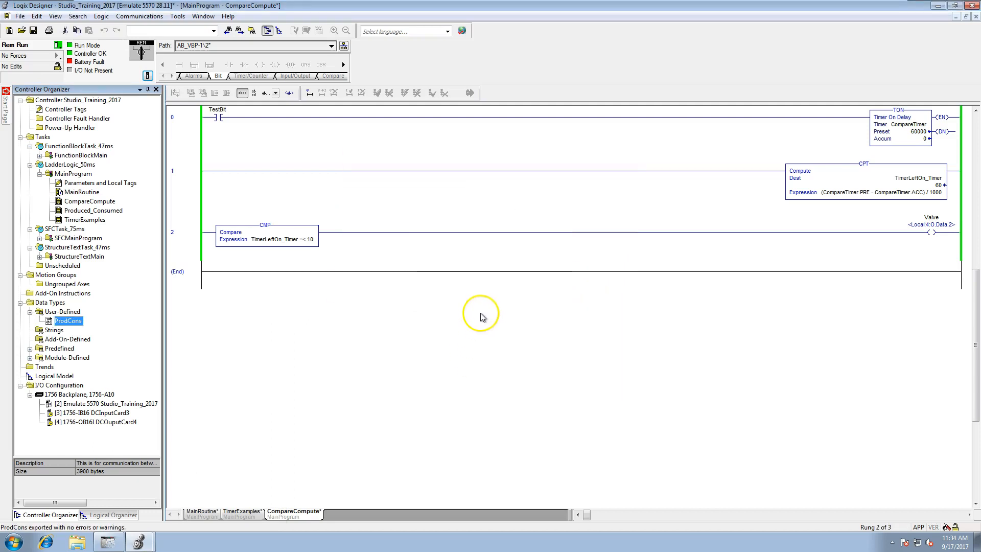
# - Switch to the Studio_Trainng_Processor2 project and import ProdCons.L5X from the Desktop as a user-defined data type, using the Create operation
pyautogui.moveTo(153, 544)
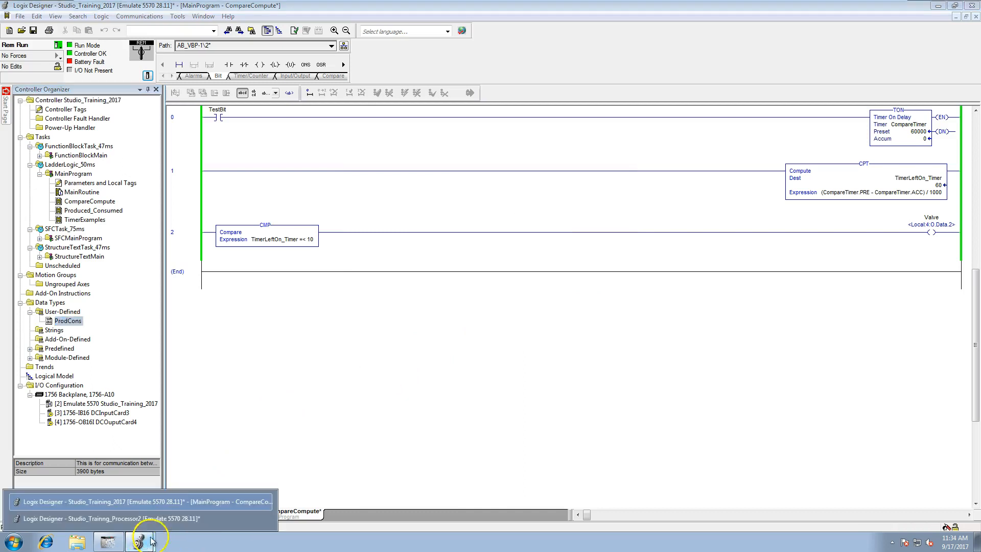
pyautogui.click(153, 520)
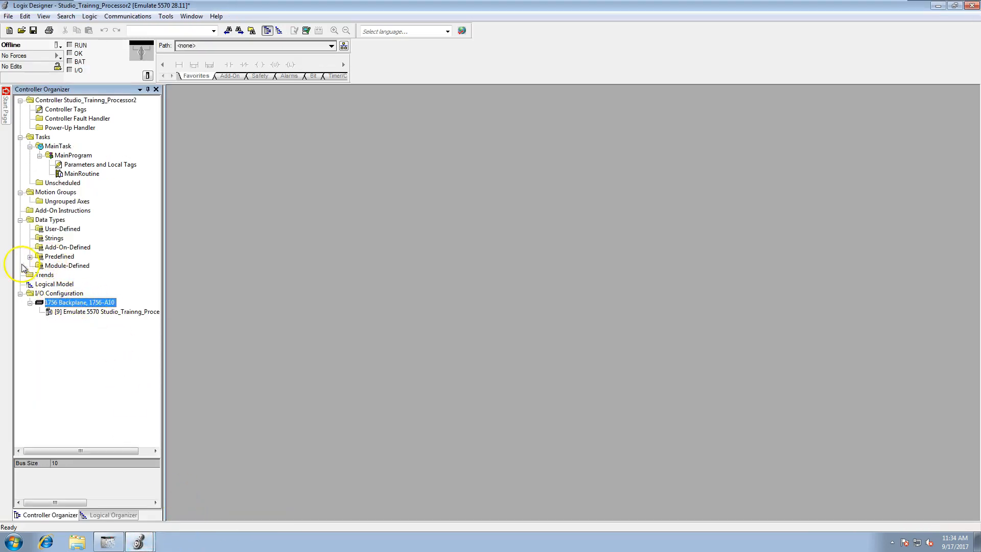
pyautogui.click(70, 230)
pyautogui.rightClick(70, 230)
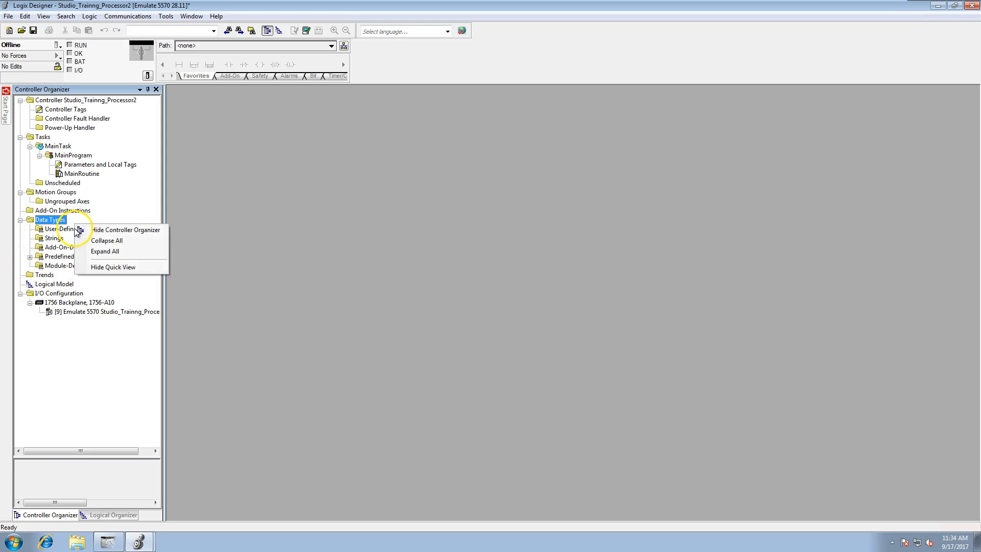
pyautogui.click(71, 231)
pyautogui.rightClick(70, 232)
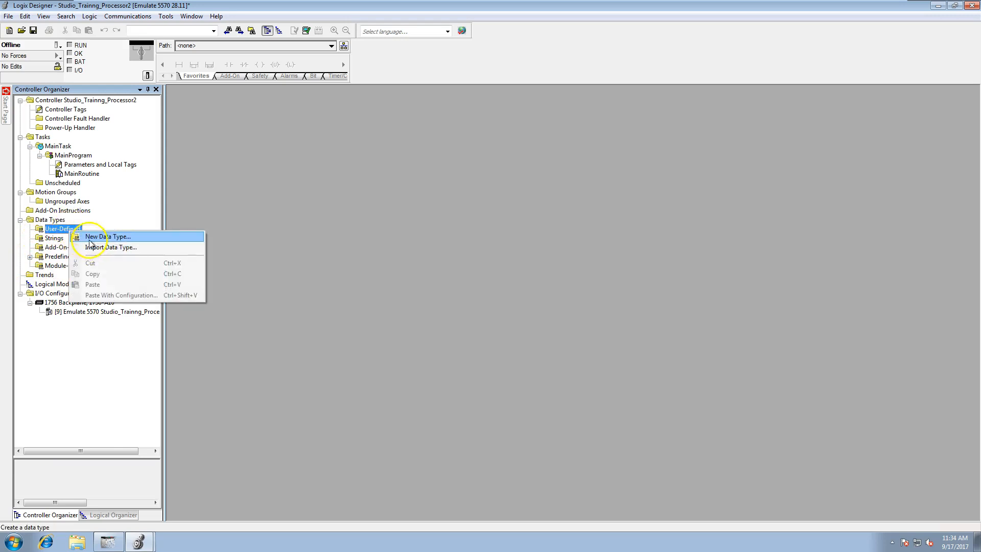
pyautogui.click(100, 246)
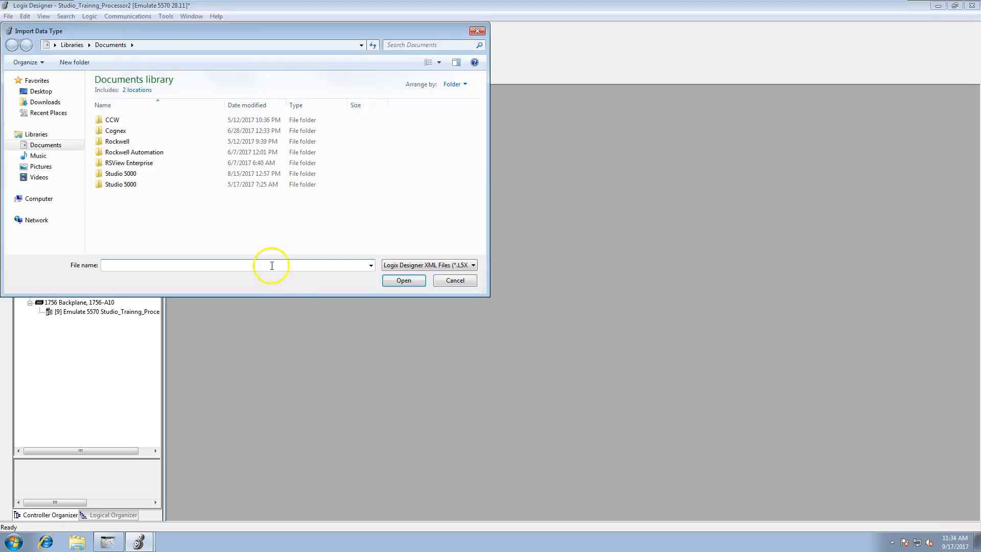
pyautogui.click(41, 92)
pyautogui.click(376, 122)
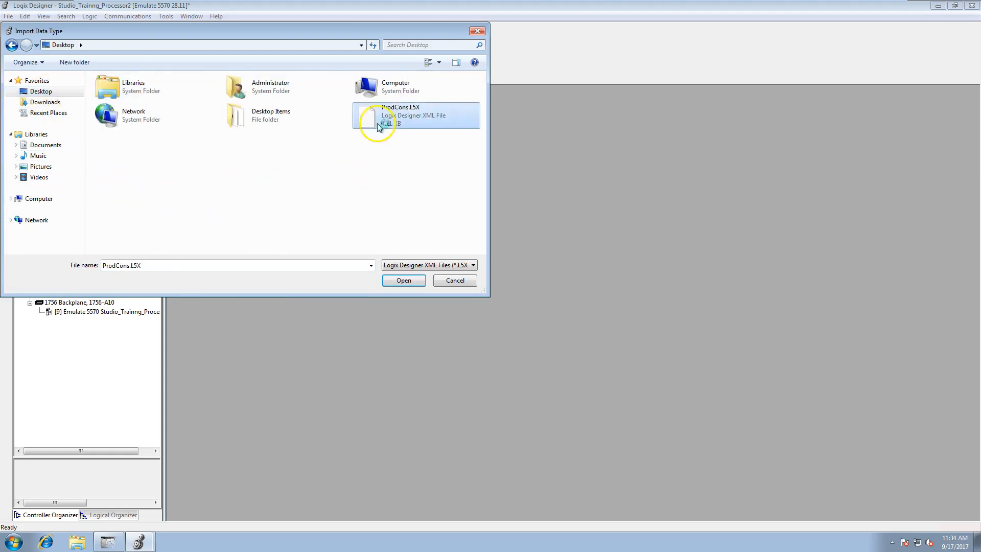
pyautogui.click(404, 280)
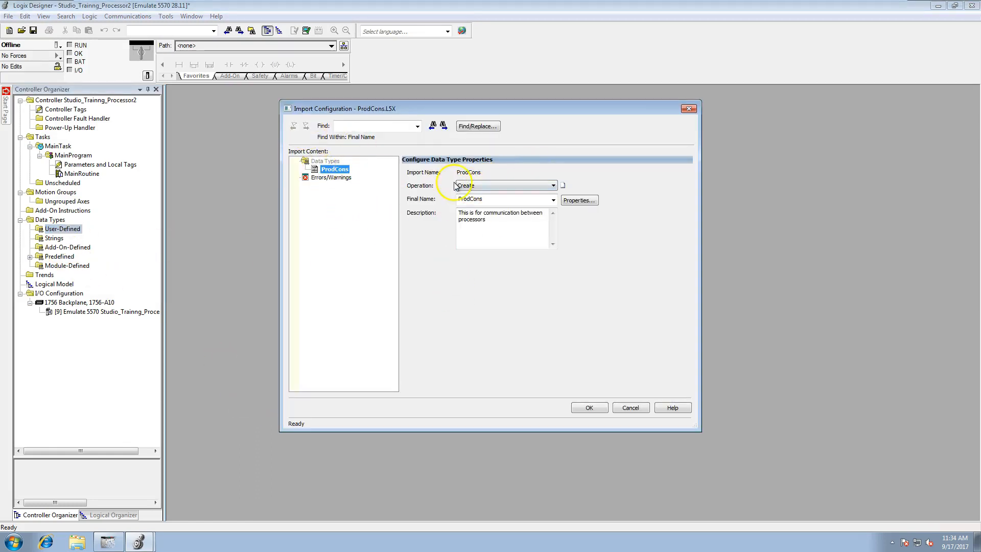
pyautogui.click(590, 408)
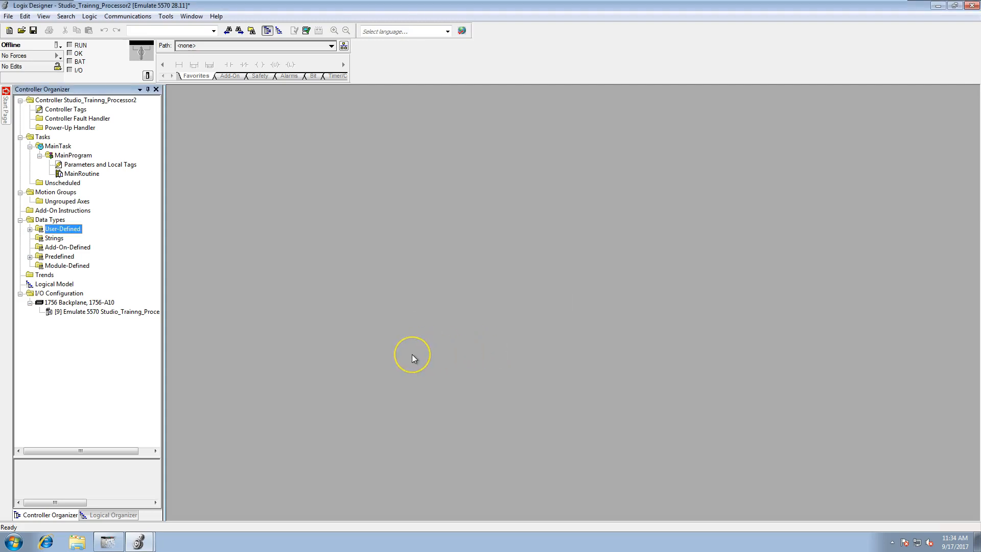
# - Open the imported ProdCons data type to examine its members and close it without changes
pyautogui.click(30, 229)
pyautogui.click(76, 239)
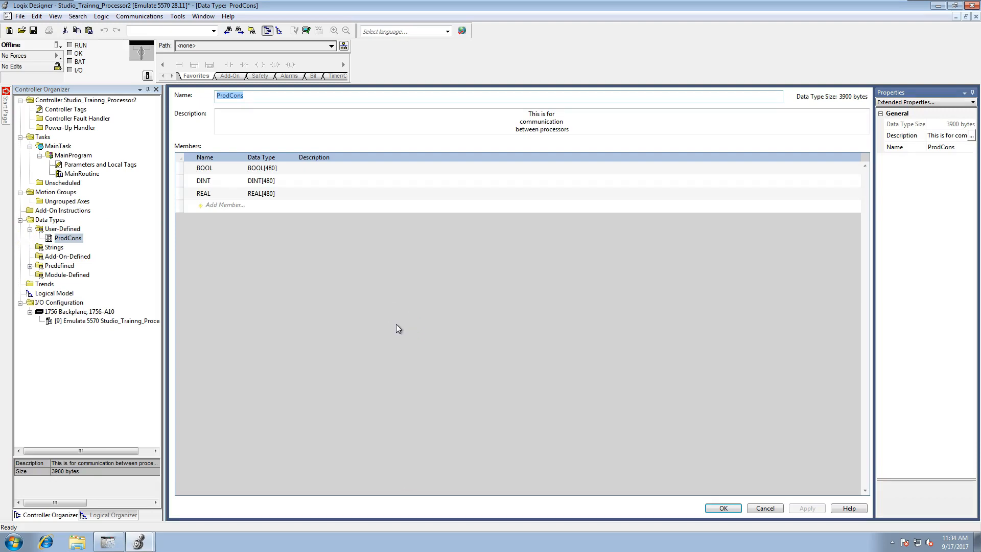
pyautogui.click(771, 509)
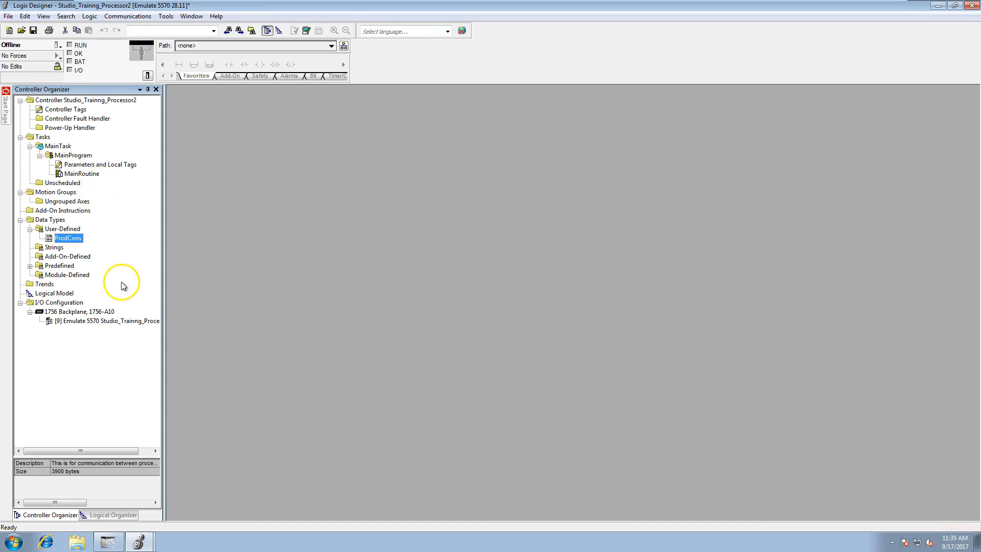
# - Start a new module on the 1756-A10 backplane and choose the Emulate 5570 controller from the module catalog
pyautogui.click(115, 322)
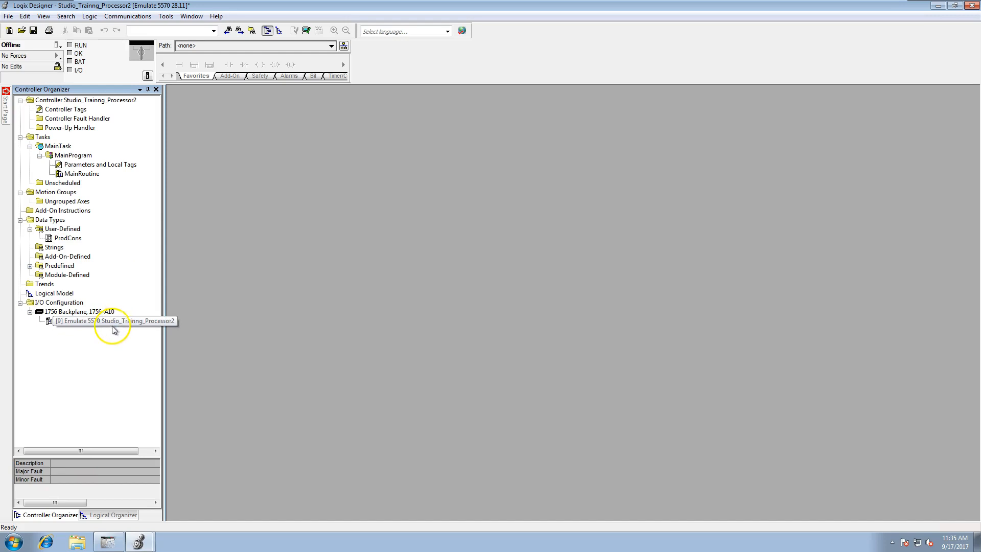
pyautogui.click(77, 312)
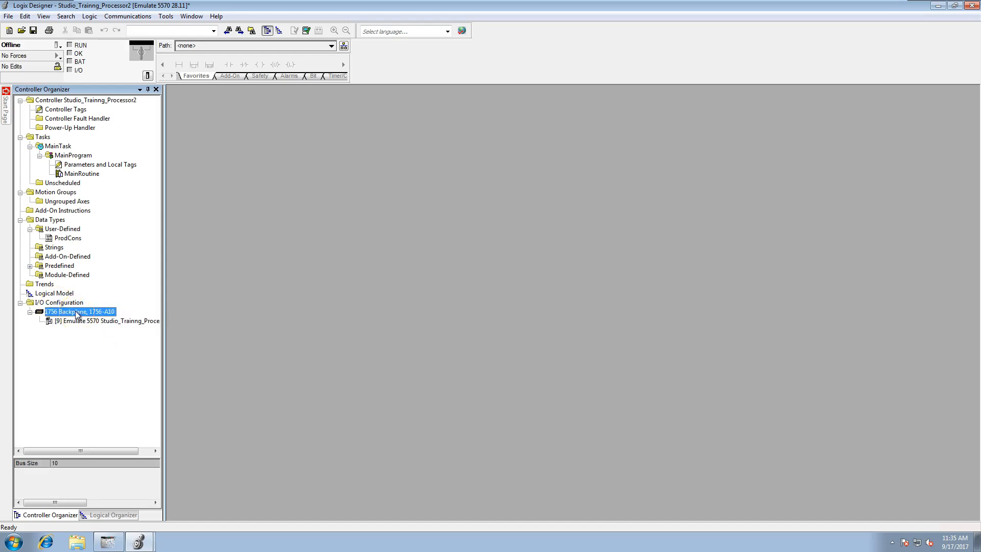
pyautogui.press('Escape')
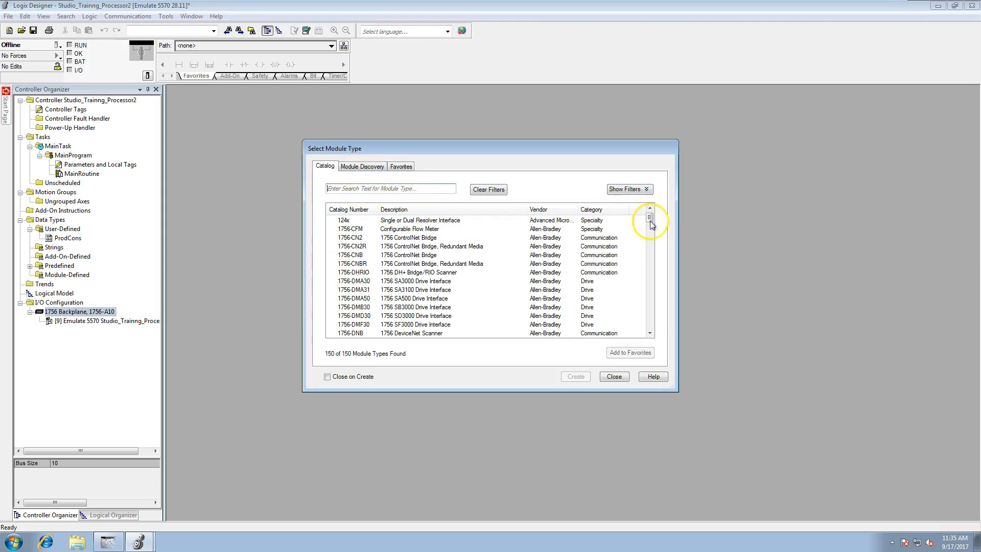
pyautogui.click(347, 173)
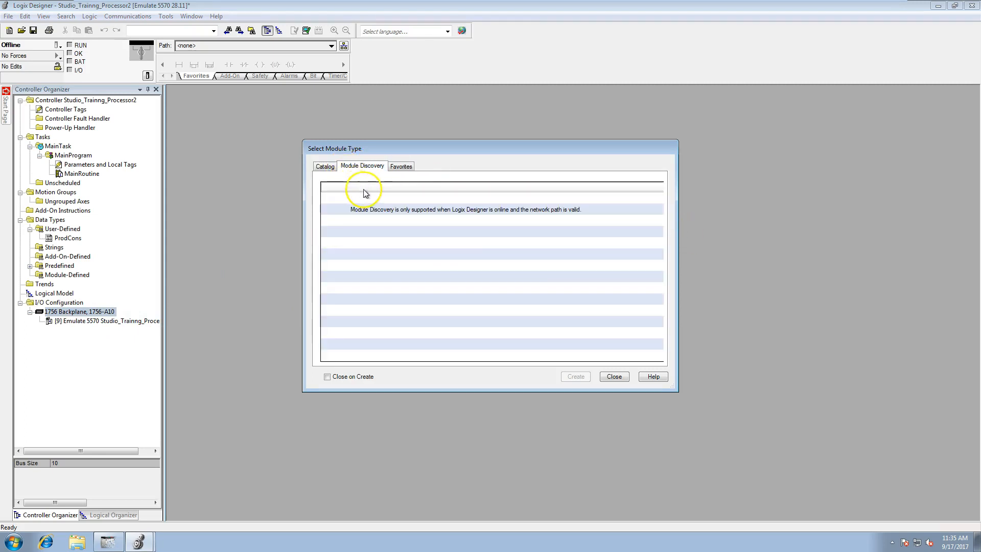
pyautogui.click(331, 168)
pyautogui.moveTo(651, 221); pyautogui.dragTo(630, 320)
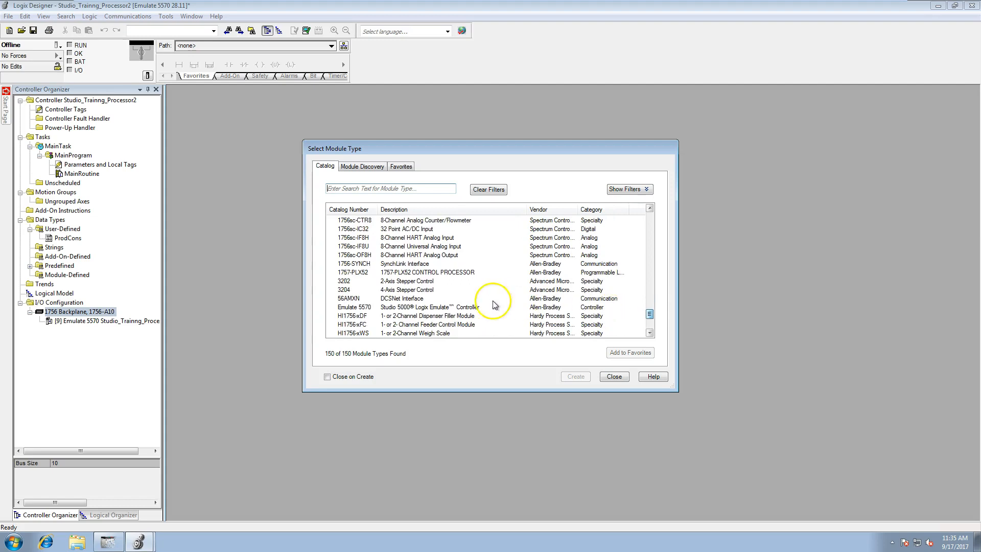
pyautogui.click(453, 308)
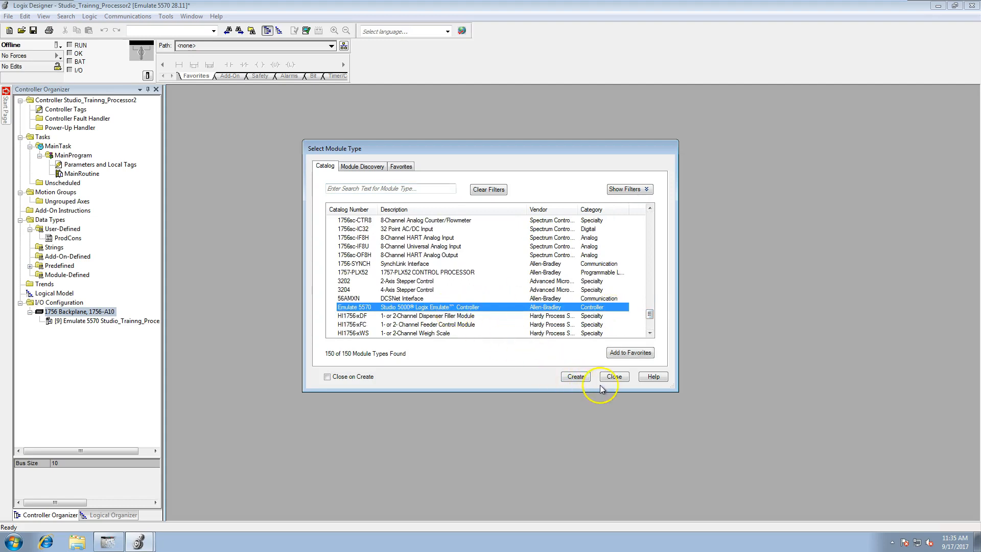
pyautogui.click(577, 376)
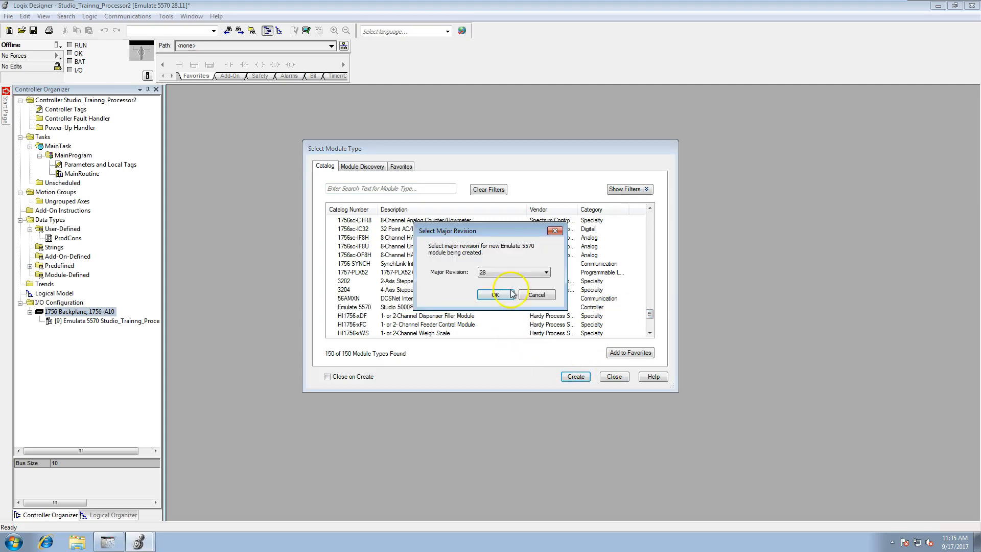
# - Accept major revision 28 for the new module, name it Studio_Training_2017, and place it in slot 2
pyautogui.click(495, 294)
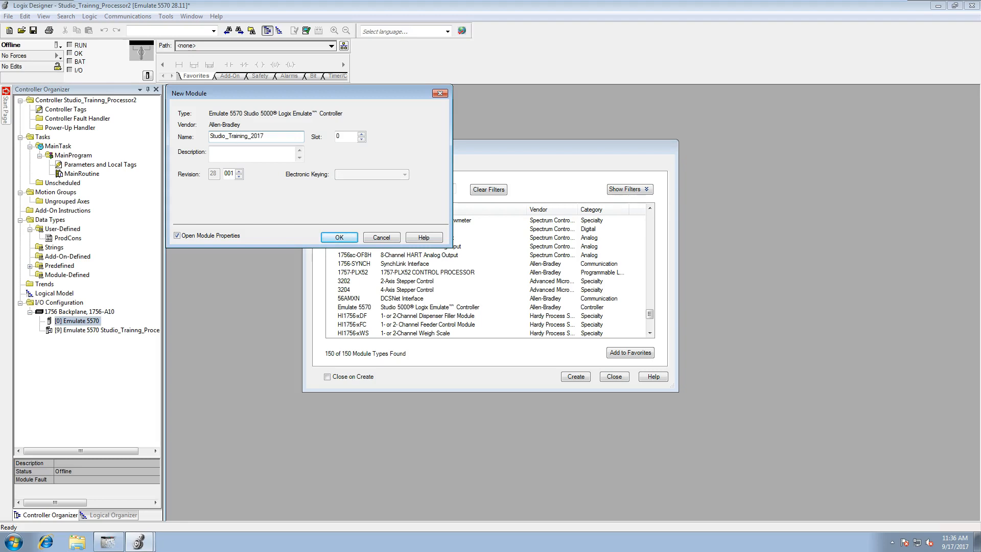
pyautogui.click(361, 135)
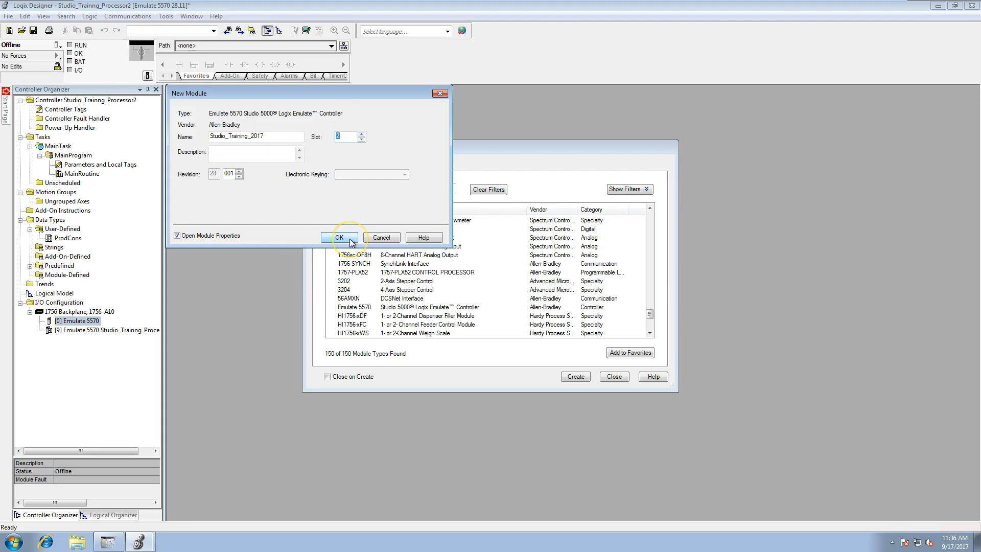
pyautogui.click(350, 240)
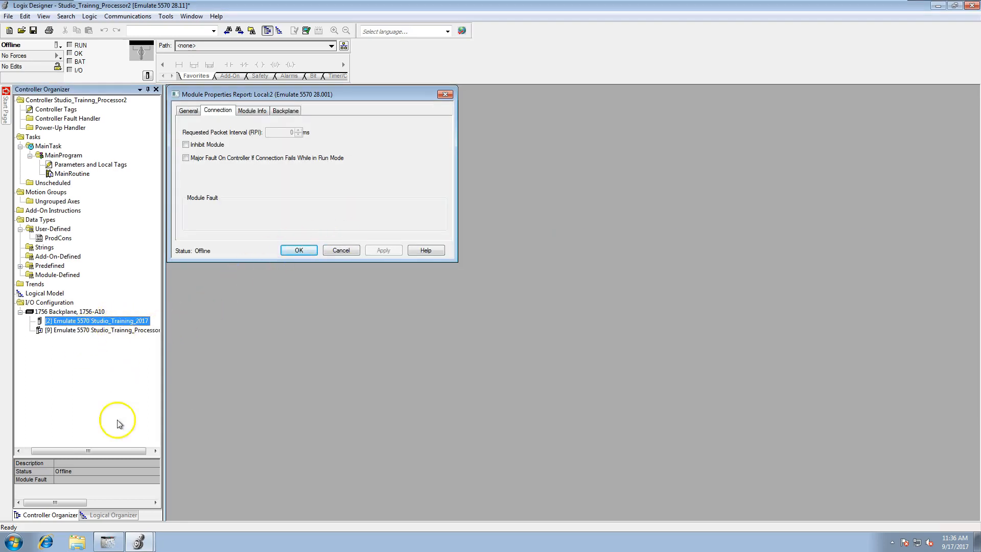
# - Switch to the Studio_Training_2017 project, check the controller's general properties for its name and slot, and close them unchanged
pyautogui.click(132, 545)
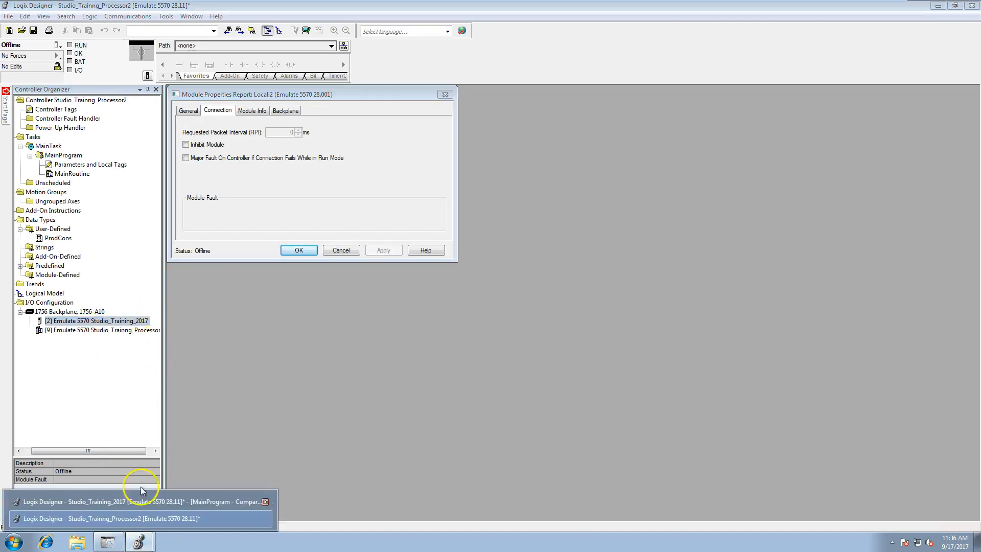
pyautogui.click(127, 501)
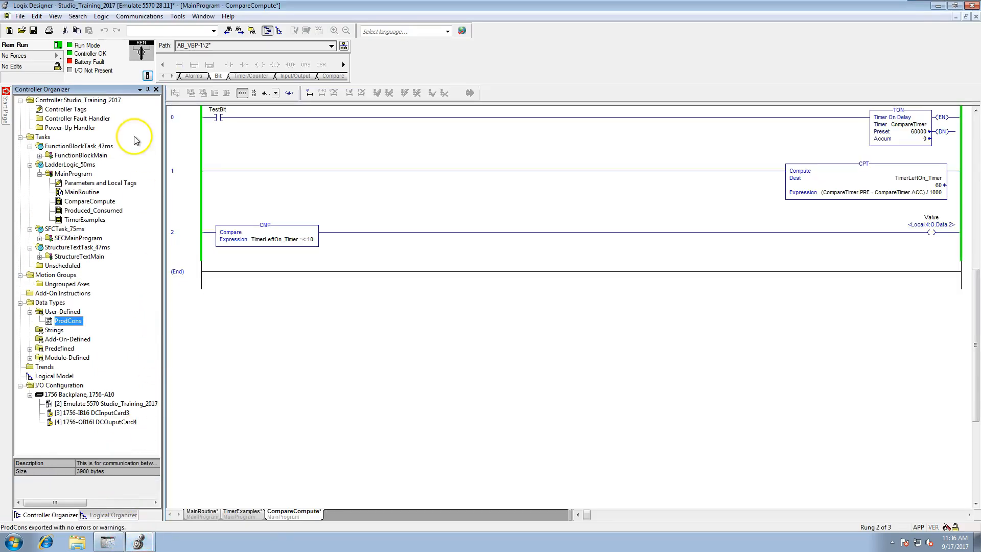
pyautogui.click(148, 76)
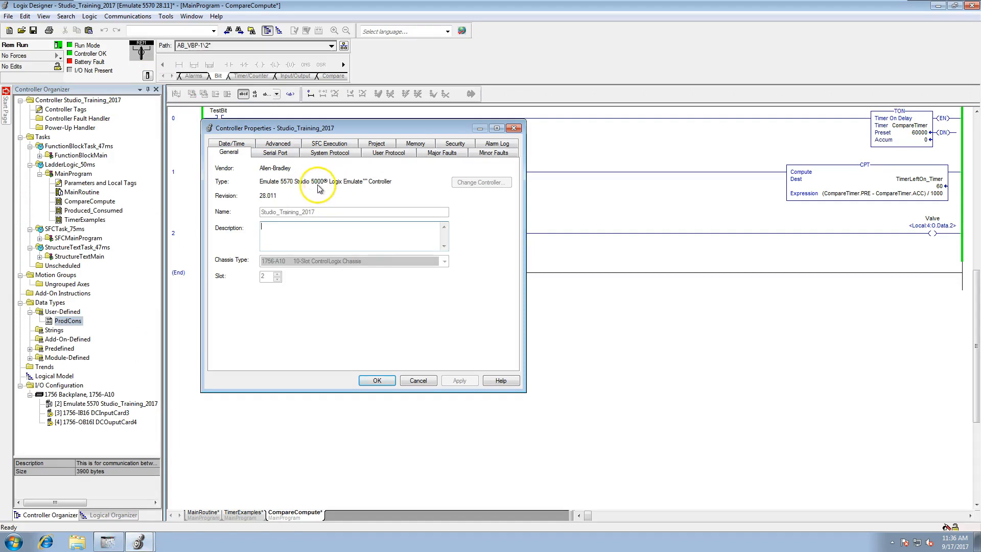
pyautogui.click(425, 382)
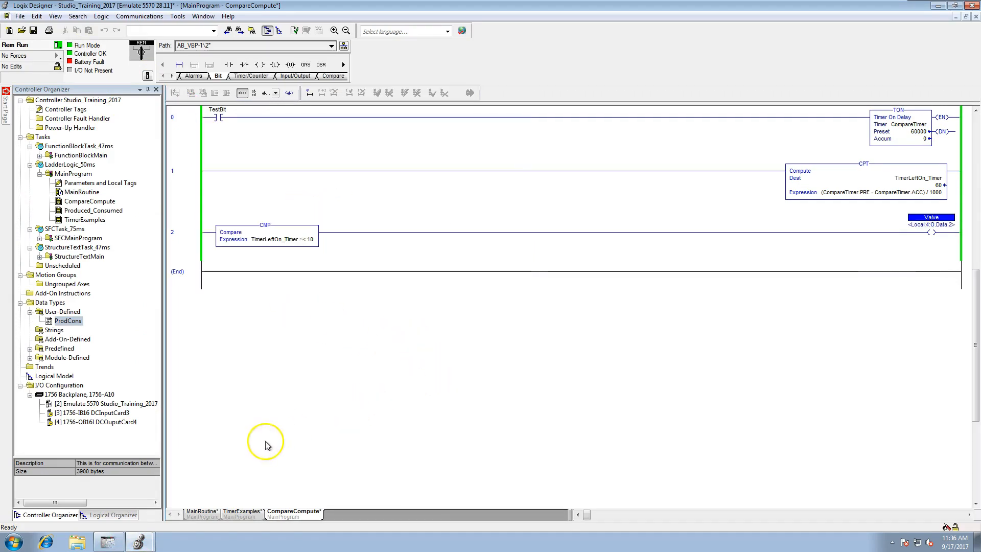
# - Return to Studio_Trainng_Processor2, review the slot 2 module's general, module info and backplane properties, and close them
pyautogui.click(138, 542)
pyautogui.click(153, 469)
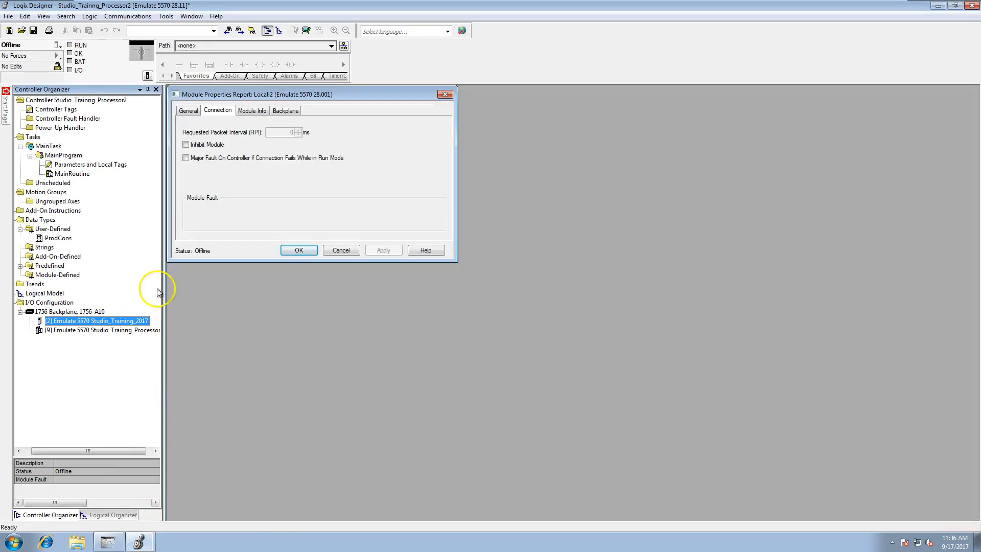
pyautogui.click(188, 111)
pyautogui.click(252, 111)
pyautogui.click(285, 111)
pyautogui.click(197, 112)
pyautogui.click(296, 250)
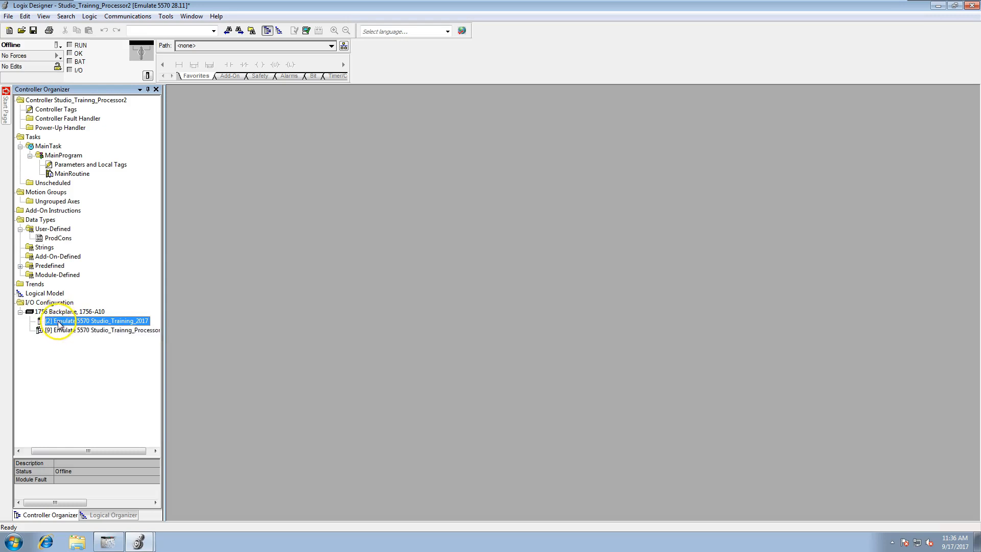
# - Take the Studio_Training_2017 project offline with its pending edits applied, and save all changes
pyautogui.moveTo(139, 541)
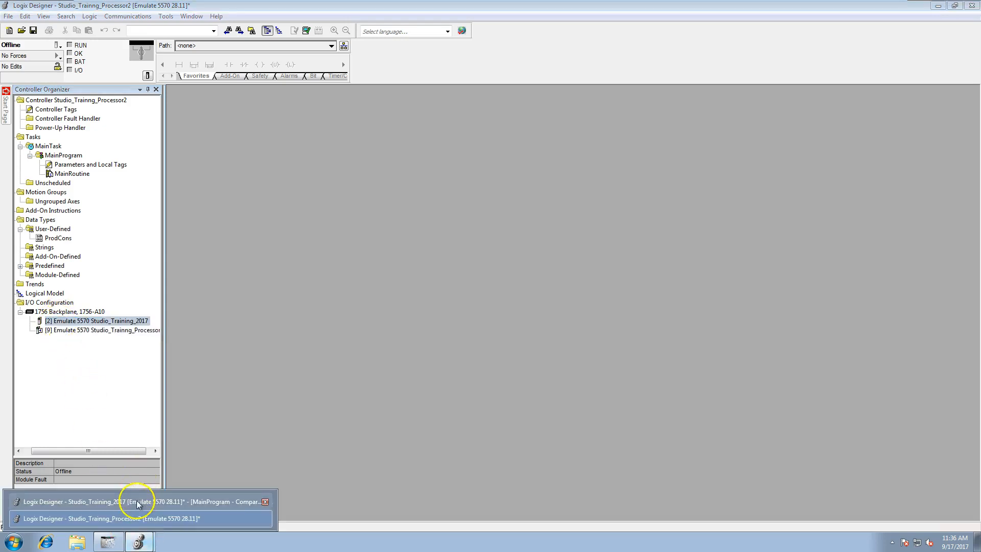
pyautogui.click(136, 500)
pyautogui.click(59, 45)
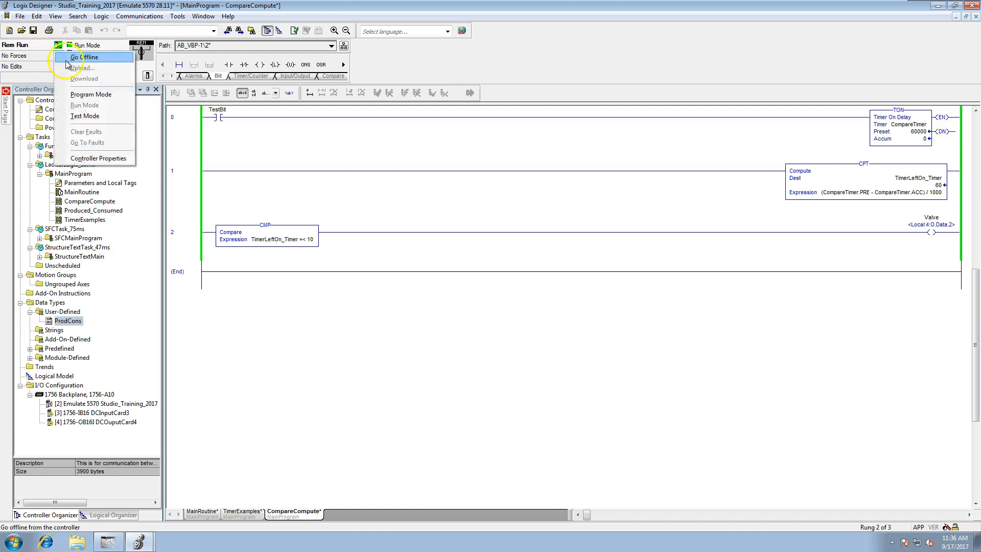
pyautogui.click(71, 45)
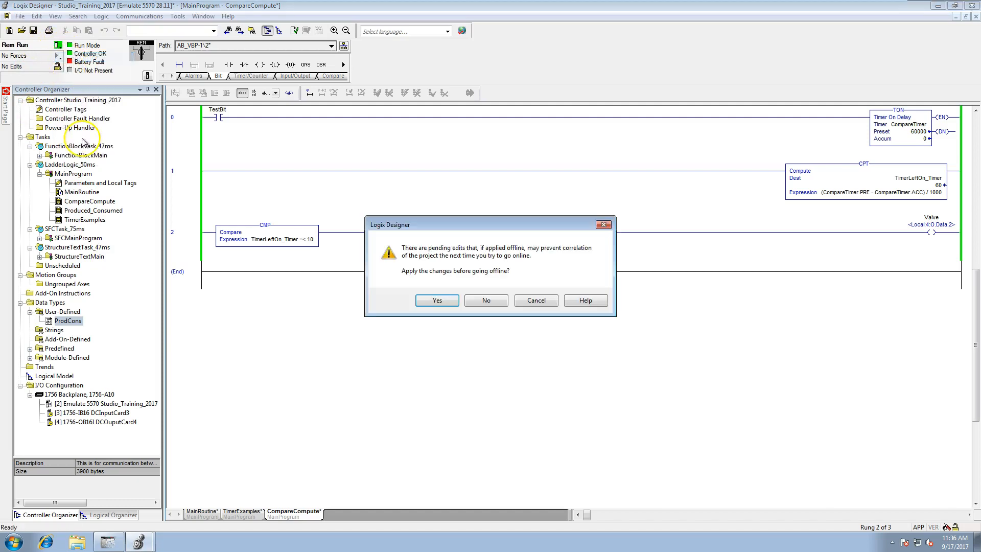
pyautogui.click(439, 301)
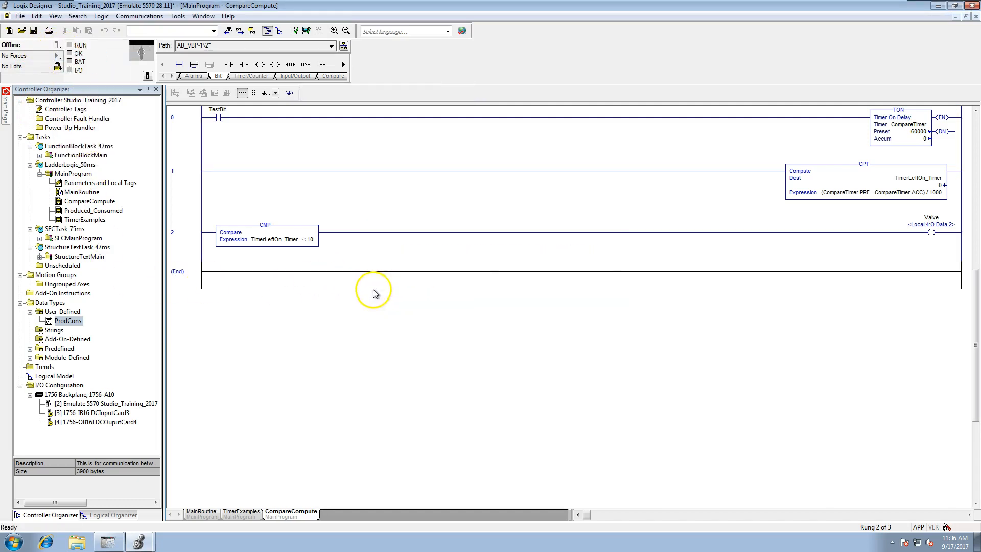
pyautogui.click(34, 31)
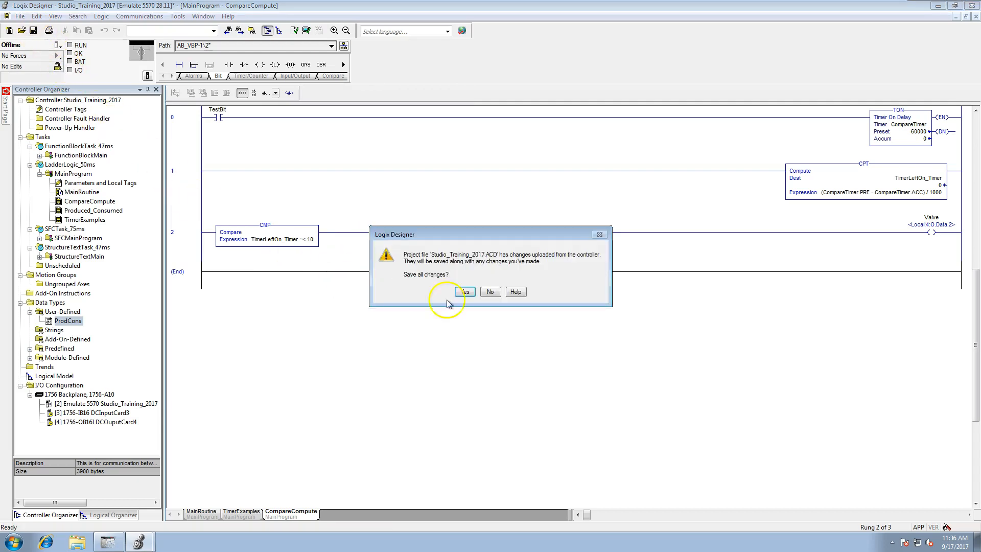
pyautogui.click(401, 293)
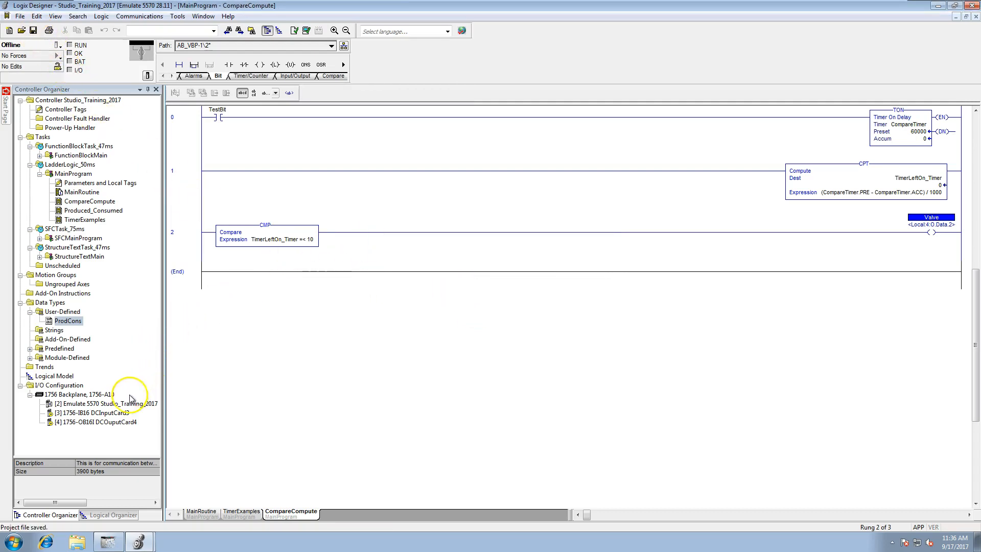
# - Start a new module on the 1756-A10 backplane of Studio_Training_2017, filtering the catalog by "em" and choosing the Emulate 5570 controller
pyautogui.click(103, 405)
pyautogui.rightClick(87, 396)
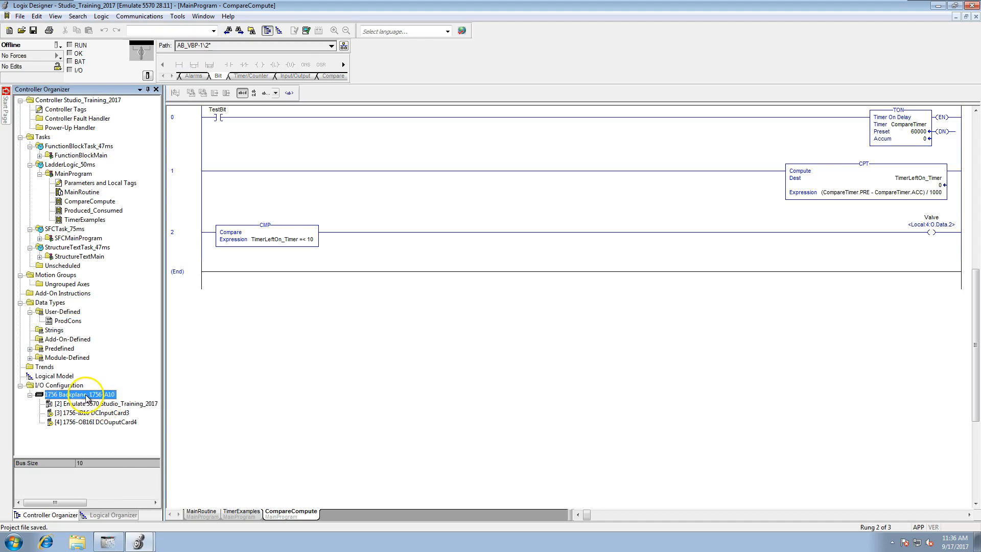
pyautogui.click(95, 402)
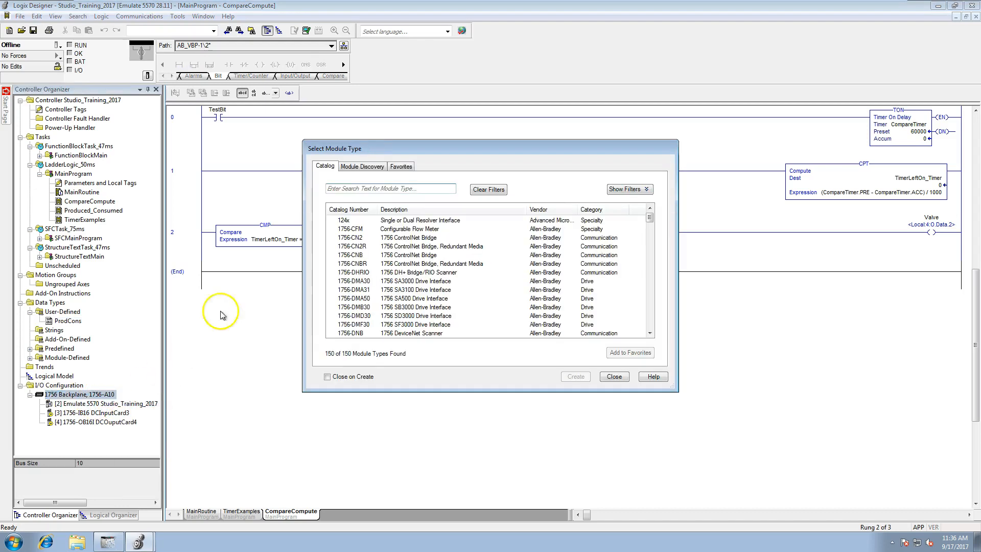
pyautogui.moveTo(650, 218); pyautogui.dragTo(648, 258)
pyautogui.click(397, 193)
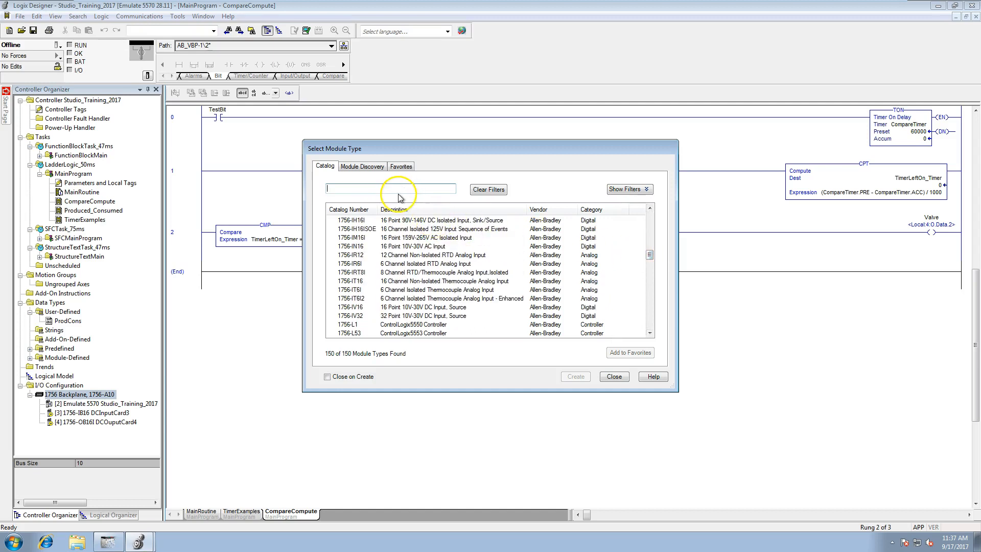
pyautogui.write('em')
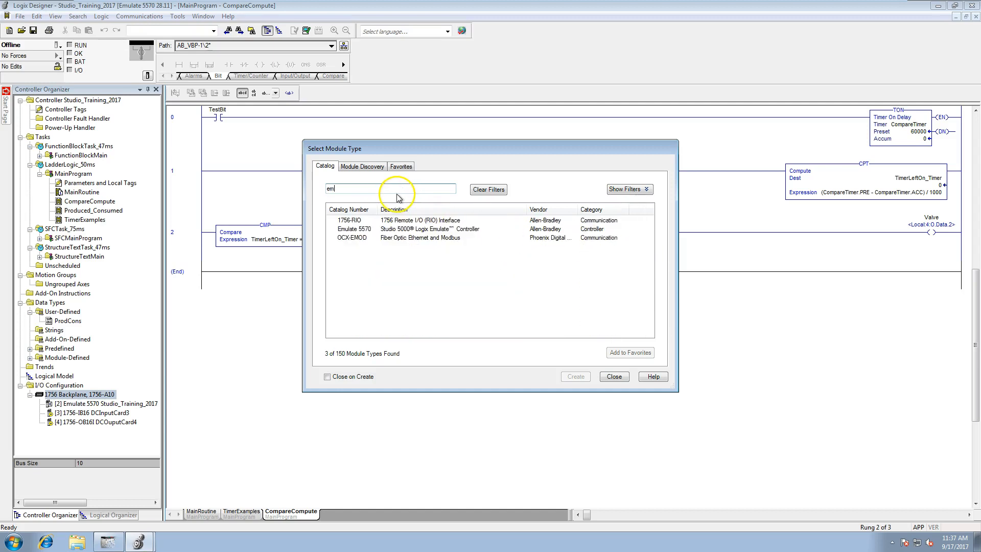
pyautogui.click(412, 230)
pyautogui.click(580, 378)
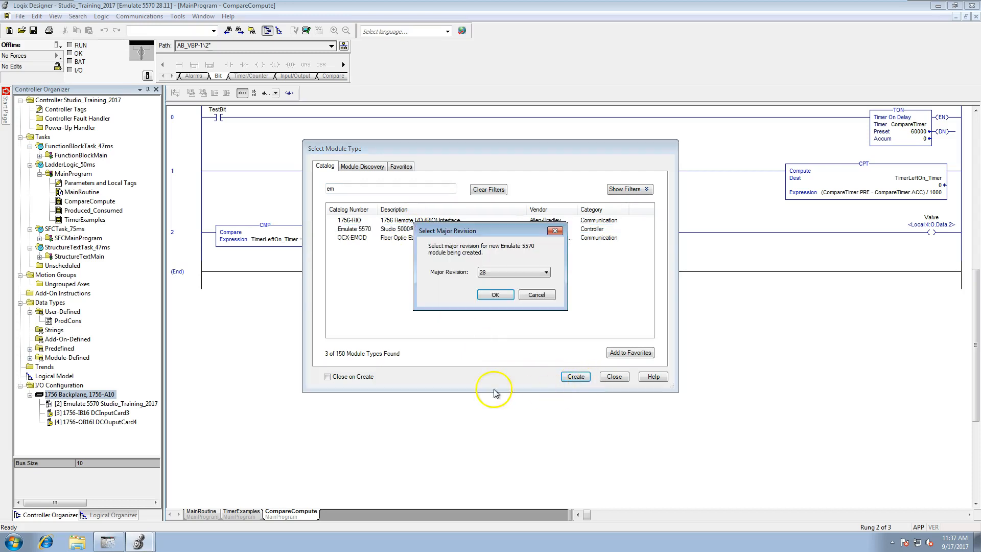
# - Accept major revision 28 for the new module, name it Studio_Training_Processor2, and place it in slot 9
pyautogui.click(496, 295)
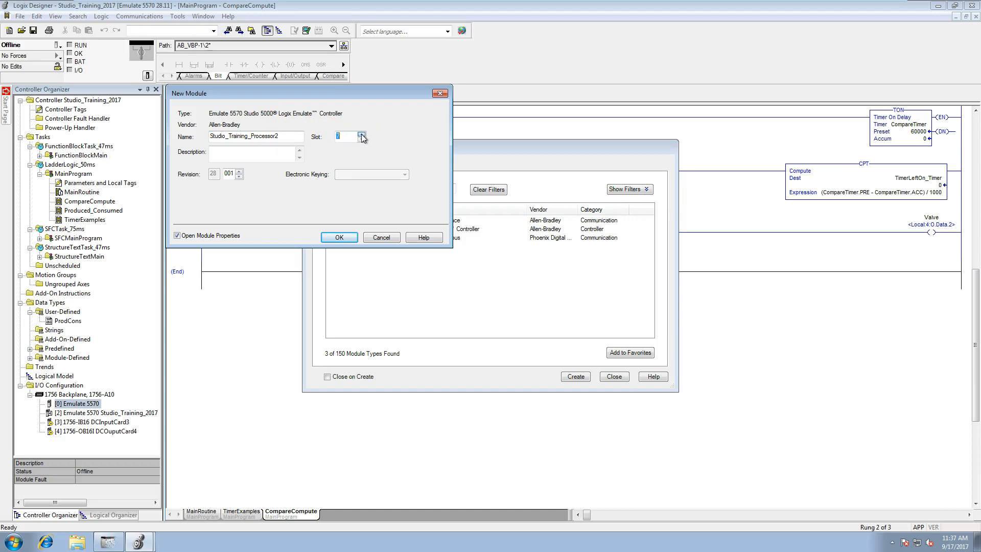
pyautogui.click(340, 238)
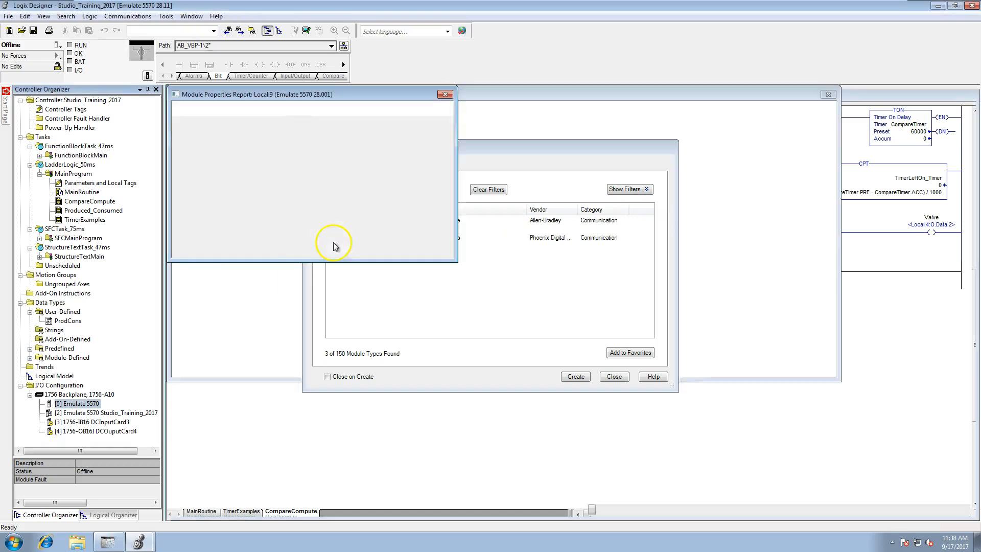
pyautogui.click(298, 250)
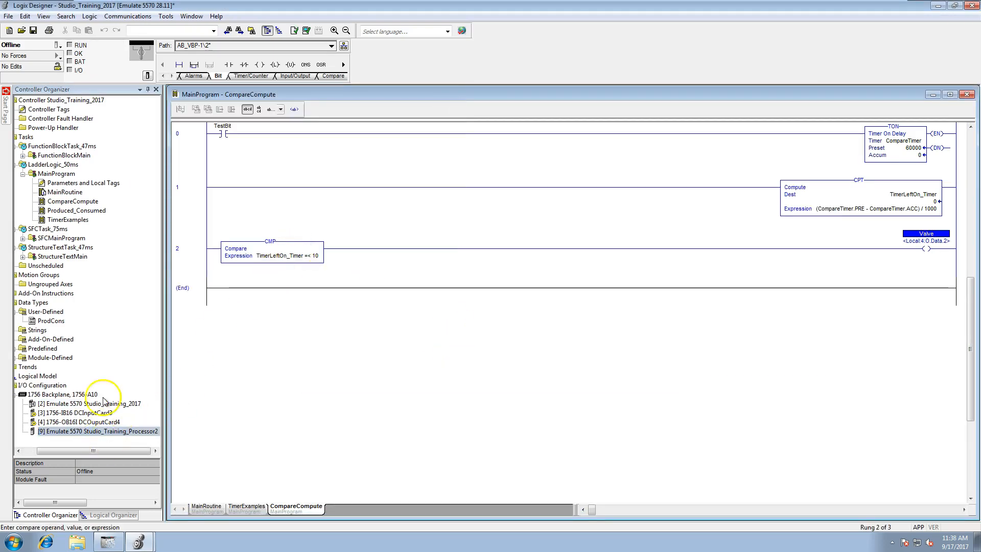
pyautogui.click(92, 432)
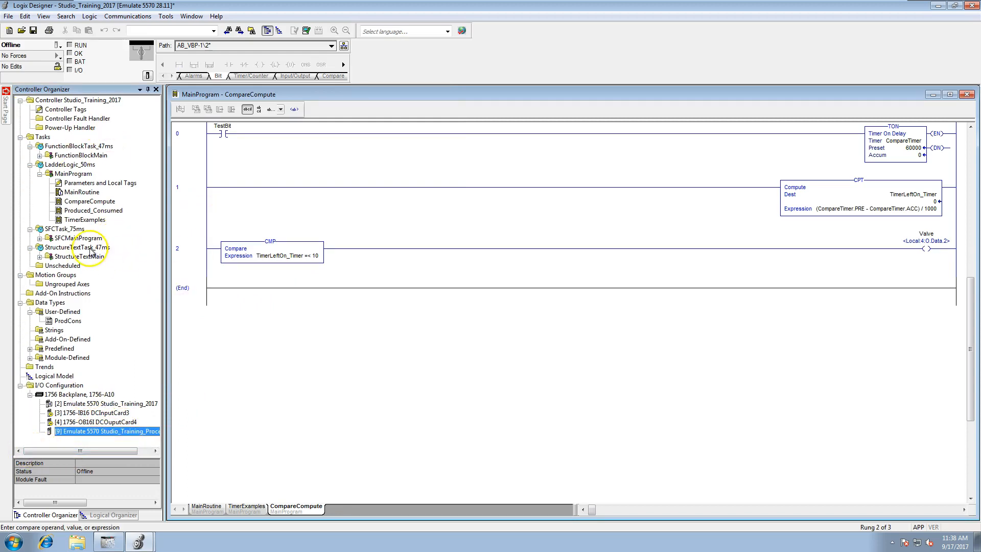
# - Add a rung at the end of MainRoutine with a JSR instruction that calls the Produced_Consumed routine
pyautogui.click(90, 212)
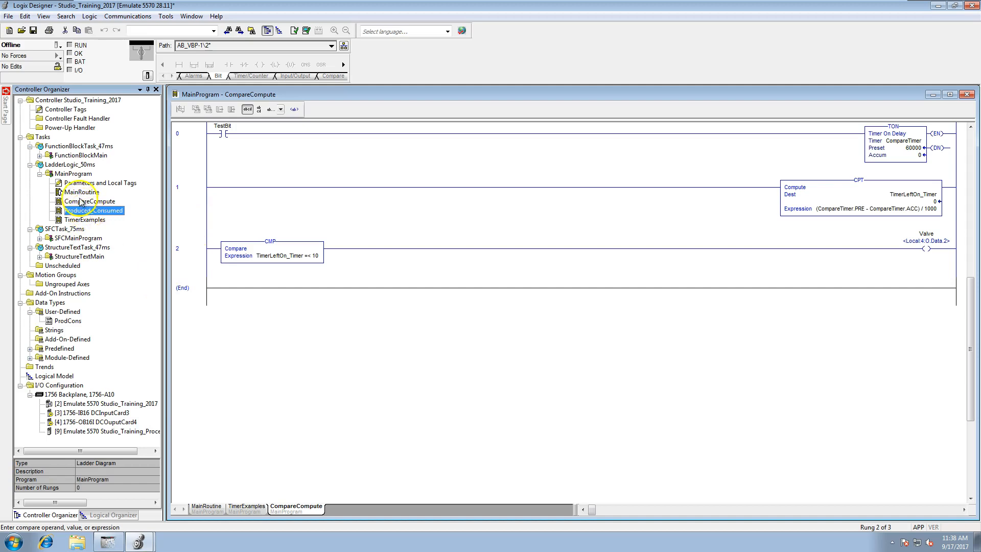
pyautogui.doubleClick(82, 192)
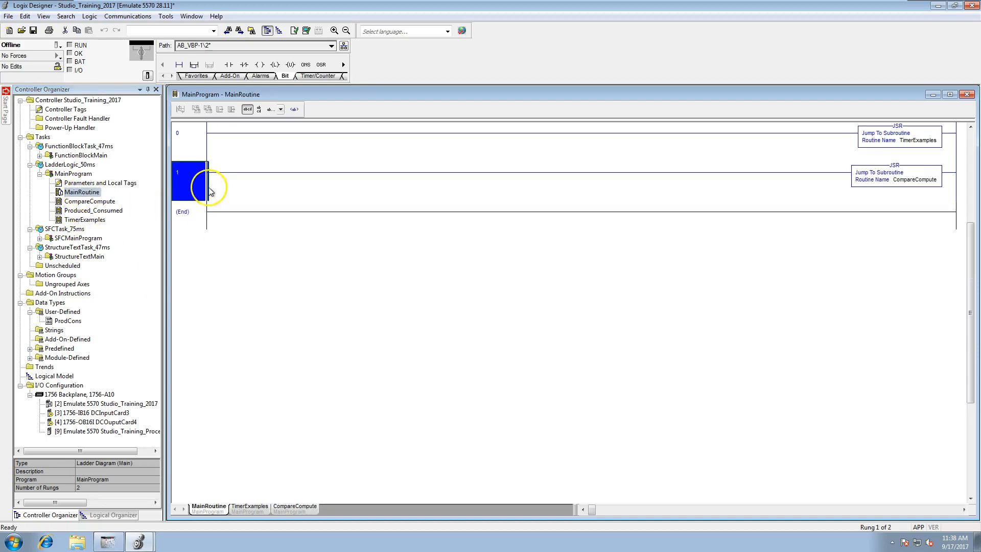
pyautogui.doubleClick(202, 218)
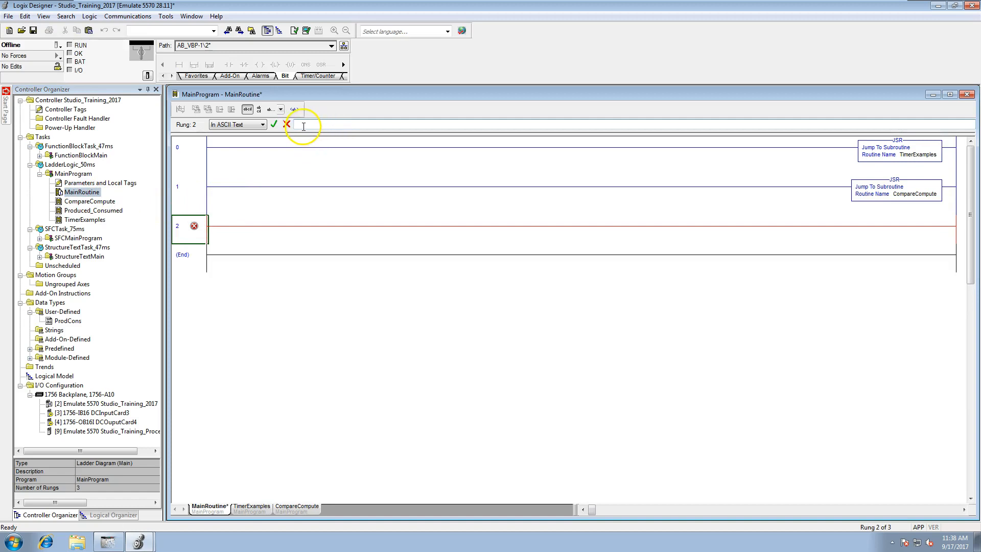
pyautogui.write('jsr')
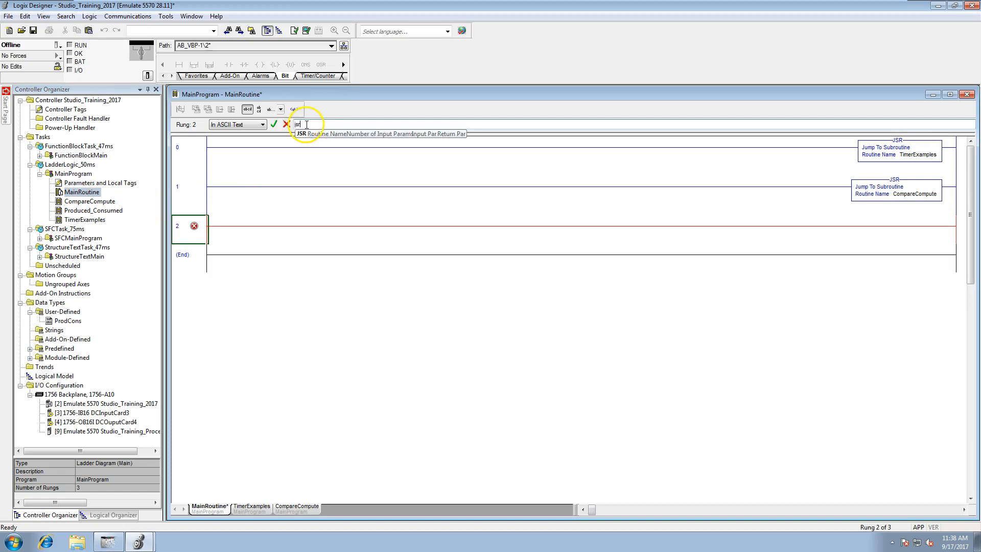
pyautogui.click(366, 190)
pyautogui.doubleClick(935, 220)
pyautogui.click(945, 221)
pyautogui.click(932, 249)
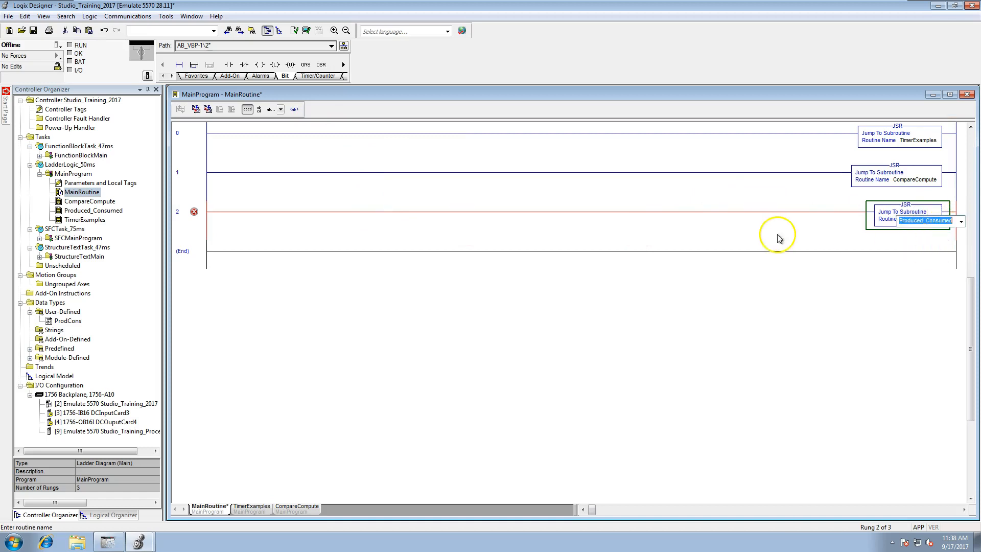
pyautogui.press('Return')
pyautogui.click(100, 213)
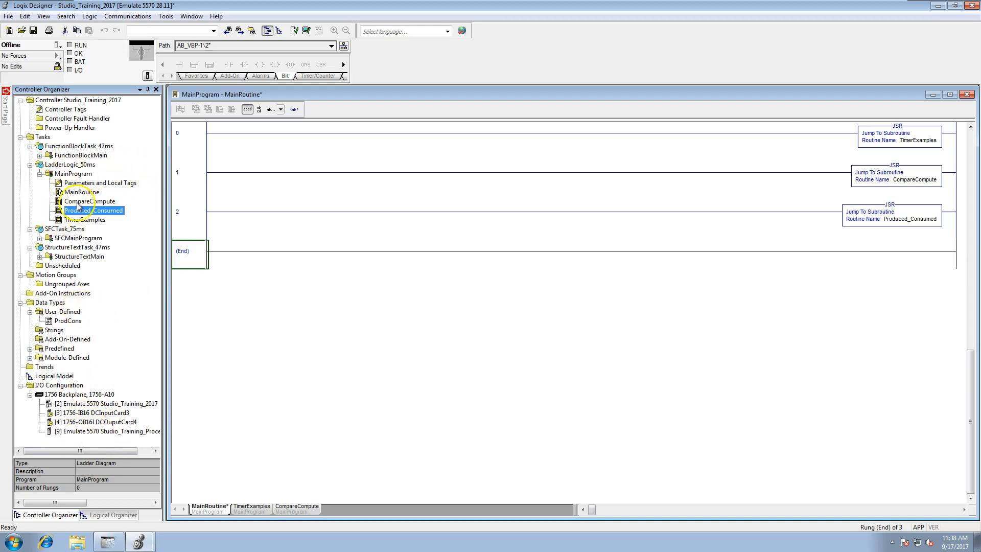
# - Switch to the Studio_Trainng_Processor2 project and create a ladder diagram routine named ProducedConsumed in MainProgram
pyautogui.click(139, 541)
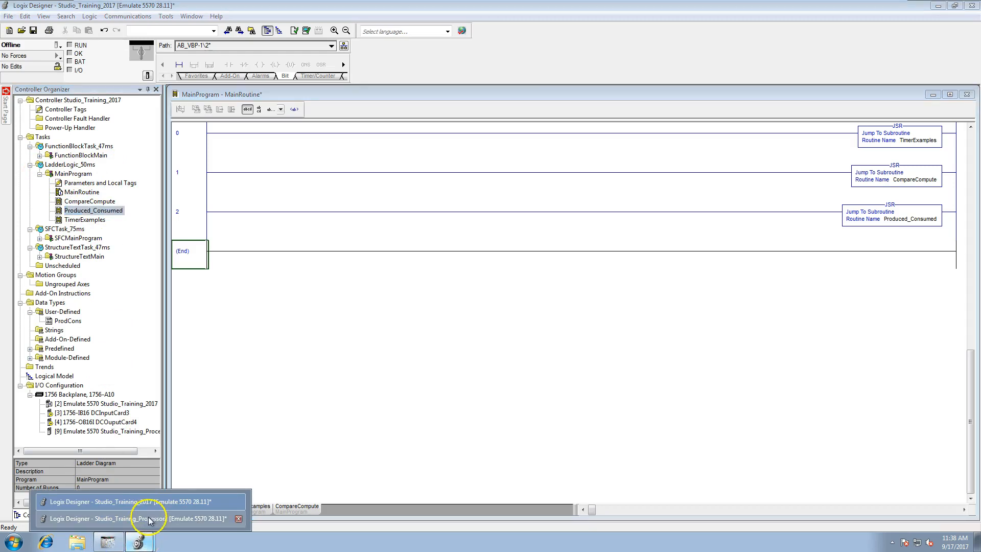
pyautogui.click(145, 519)
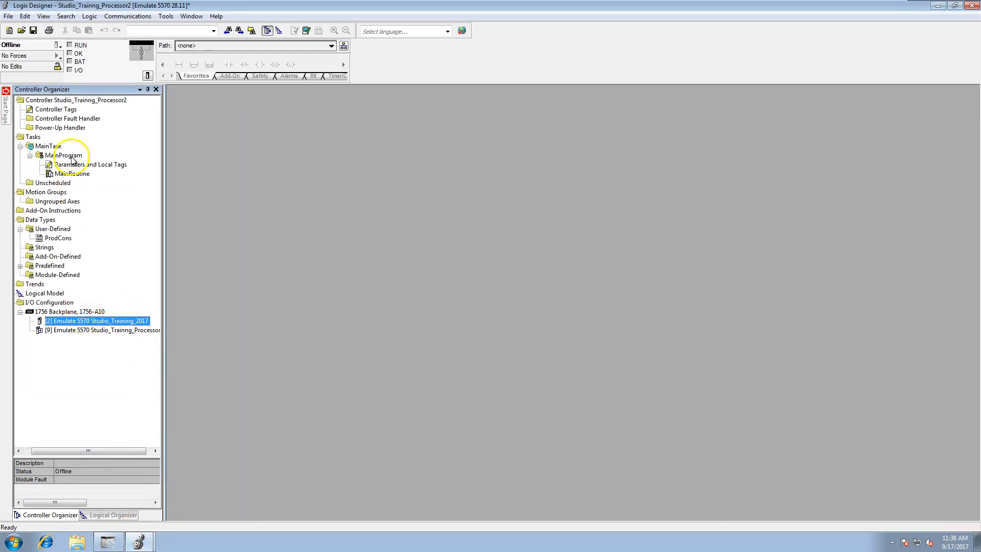
pyautogui.click(71, 174)
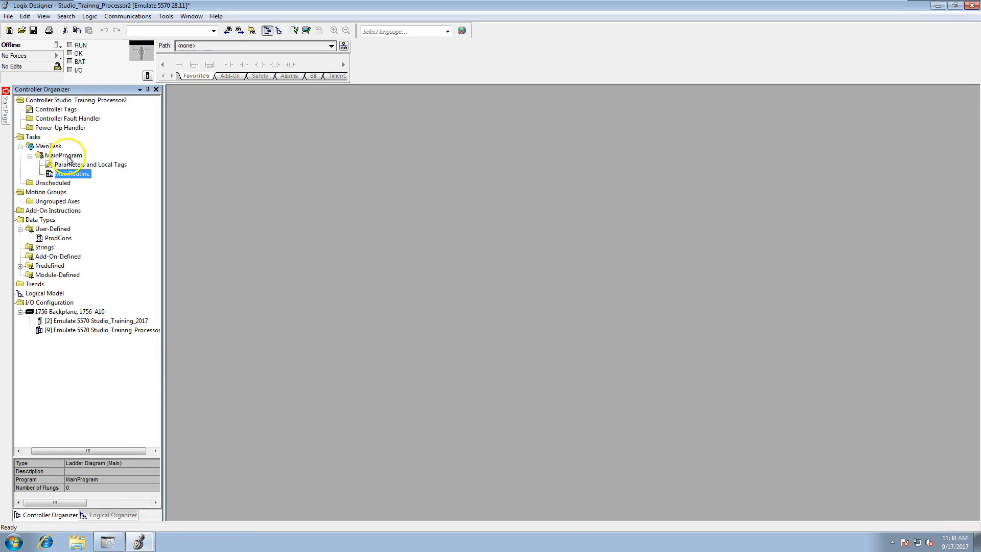
pyautogui.rightClick(65, 155)
pyautogui.moveTo(91, 162)
pyautogui.click(230, 162)
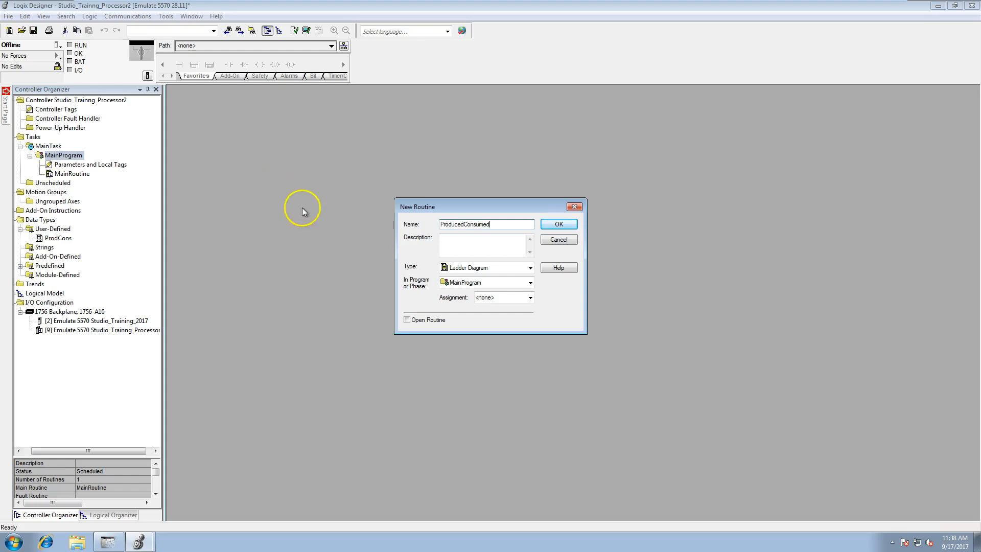
pyautogui.click(559, 225)
# - Put a JSR instruction on rung 0 of MainRoutine that calls the ProducedConsumed routine
pyautogui.doubleClick(72, 174)
pyautogui.doubleClick(196, 127)
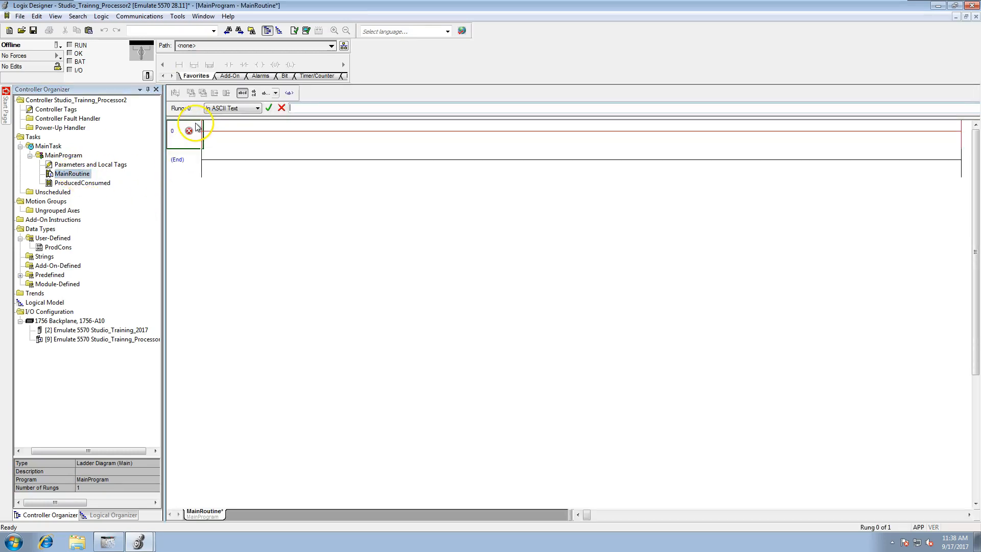
pyautogui.write('JSR')
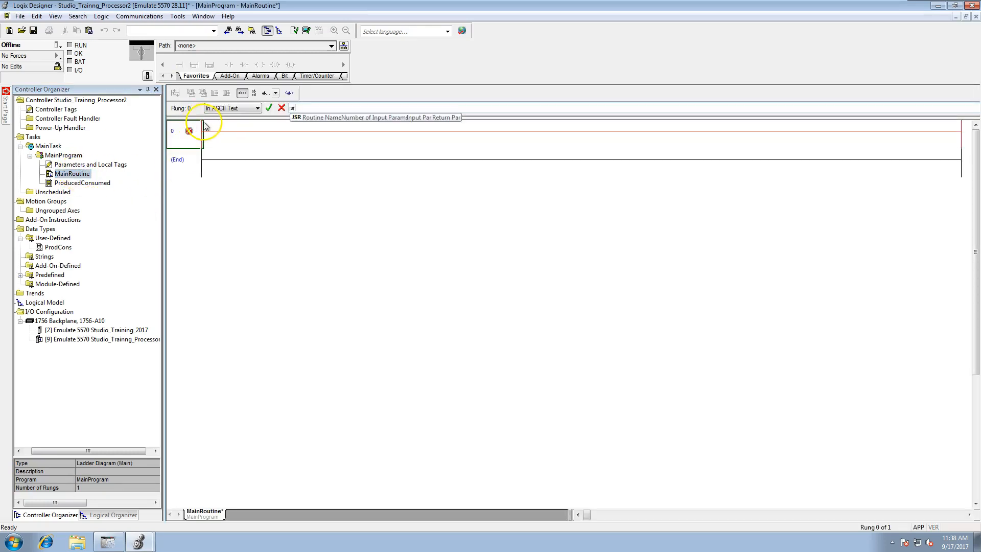
pyautogui.press('Return')
pyautogui.click(935, 126)
pyautogui.click(939, 125)
pyautogui.click(942, 144)
pyautogui.click(624, 171)
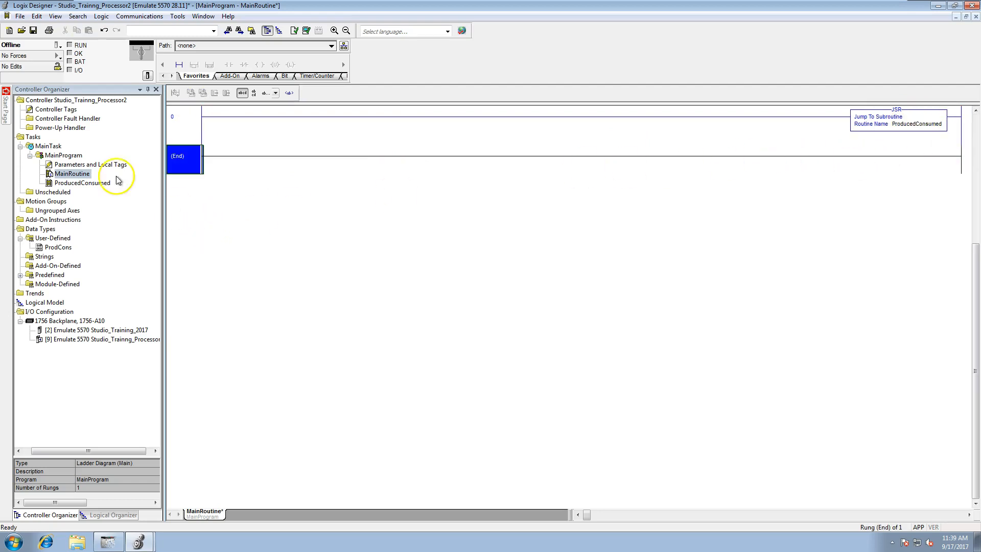
# - Open the ProducedConsumed routine and delete its empty rung 0
pyautogui.click(78, 184)
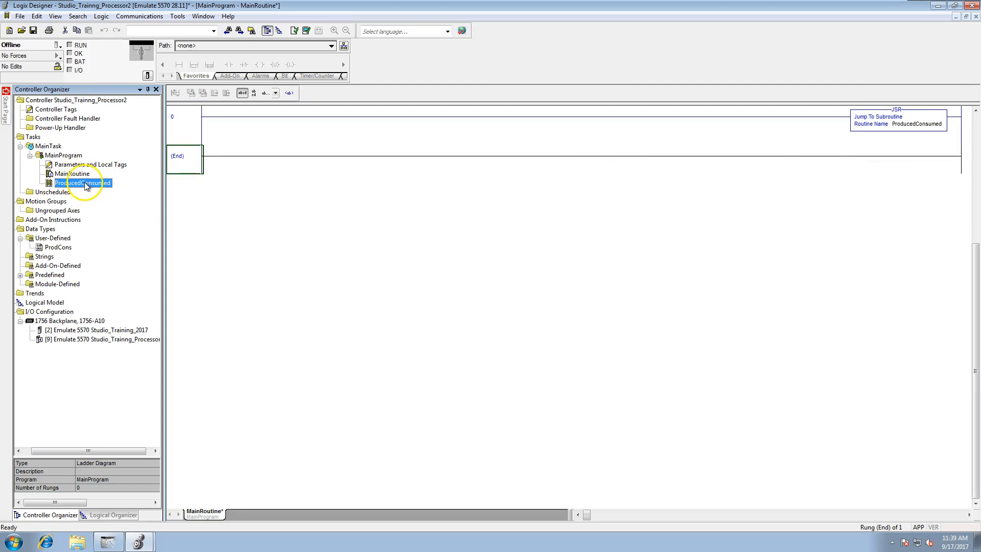
pyautogui.doubleClick(85, 184)
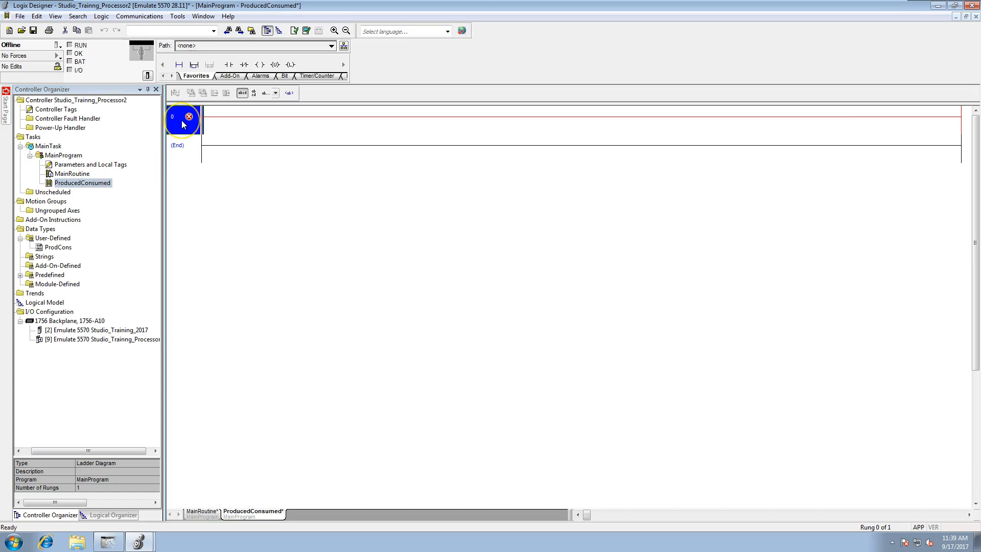
pyautogui.click(181, 137)
pyautogui.rightClick(184, 129)
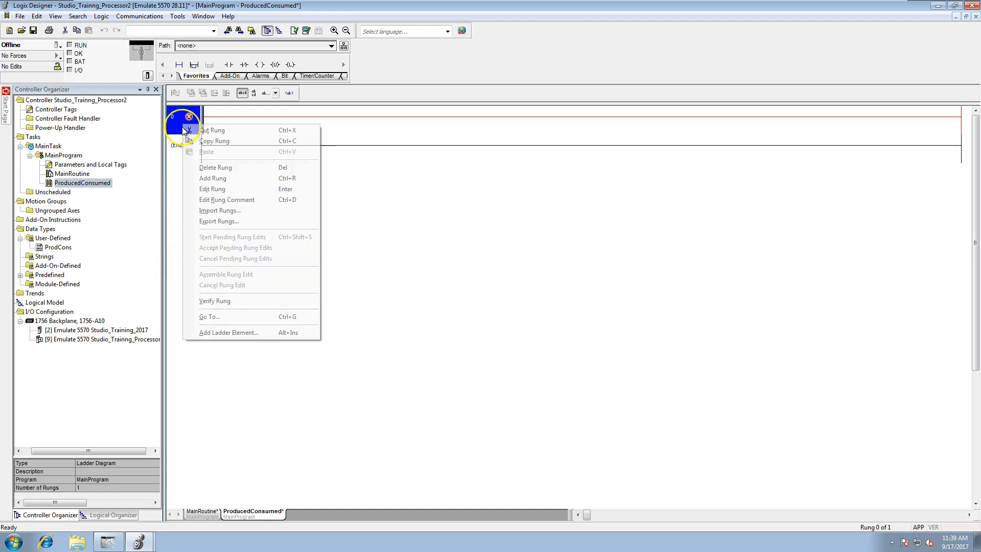
pyautogui.click(215, 167)
# - Open the controller tags for editing and add a tag named RecievedTime with data type DINT
pyautogui.click(57, 110)
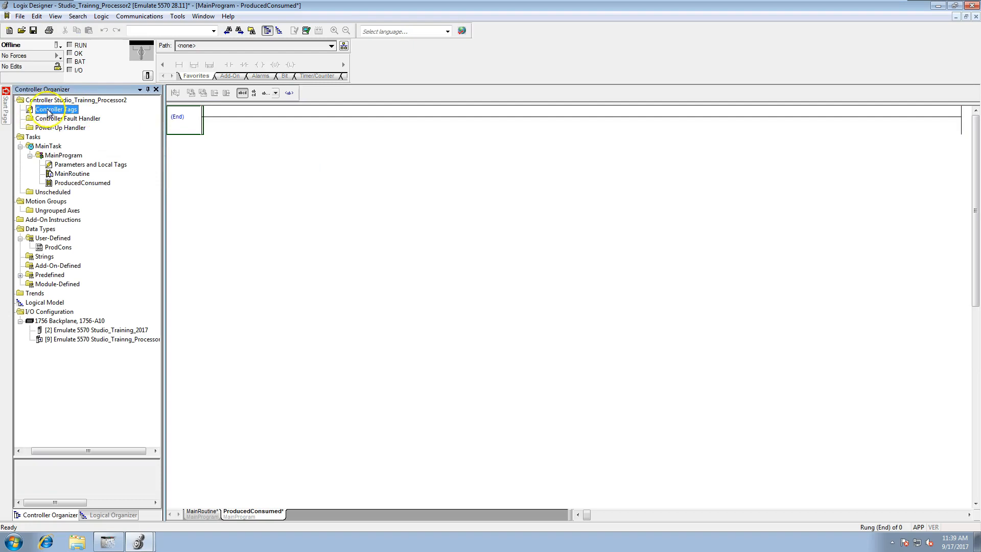
pyautogui.doubleClick(53, 111)
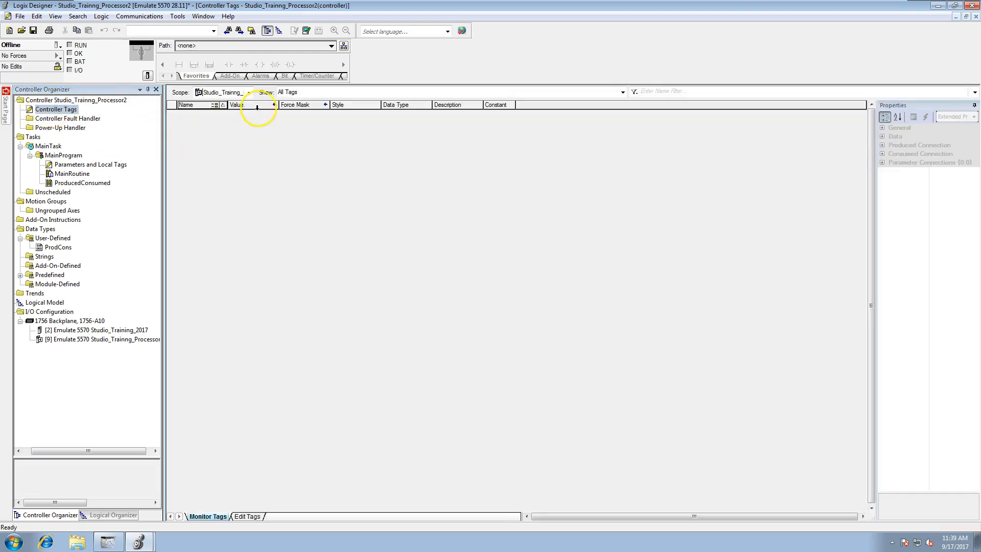
pyautogui.click(248, 516)
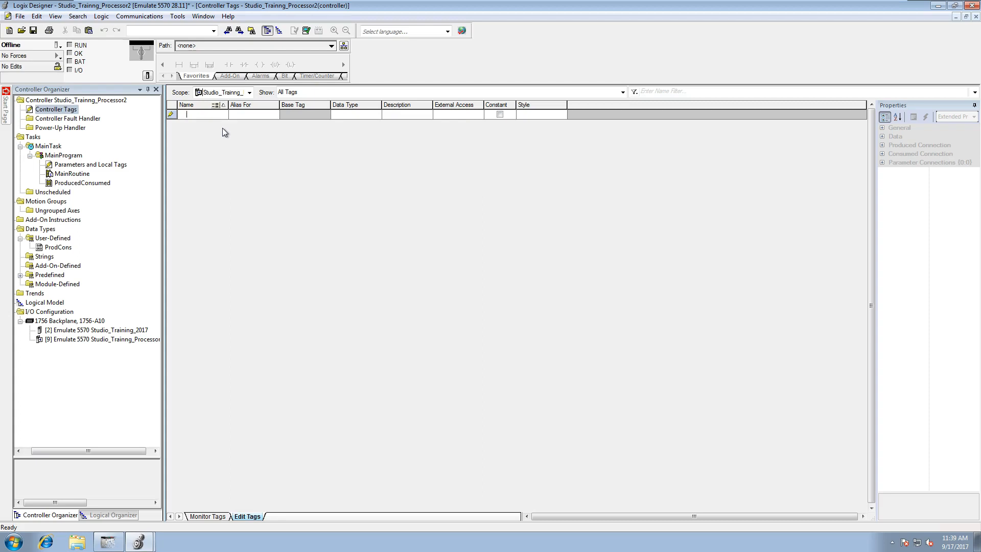
pyautogui.write('RecievedTime')
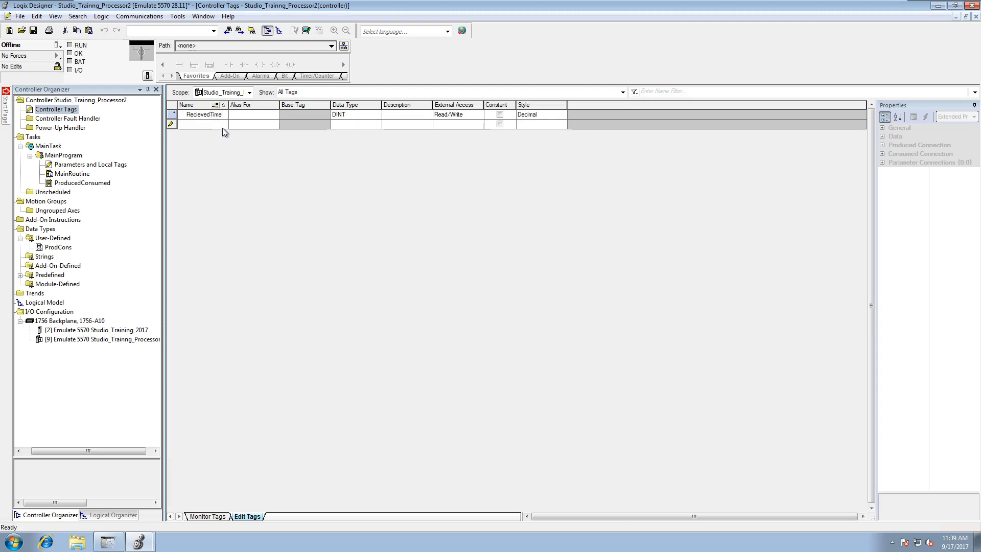
pyautogui.click(369, 116)
pyautogui.click(171, 114)
pyautogui.rightClick(172, 115)
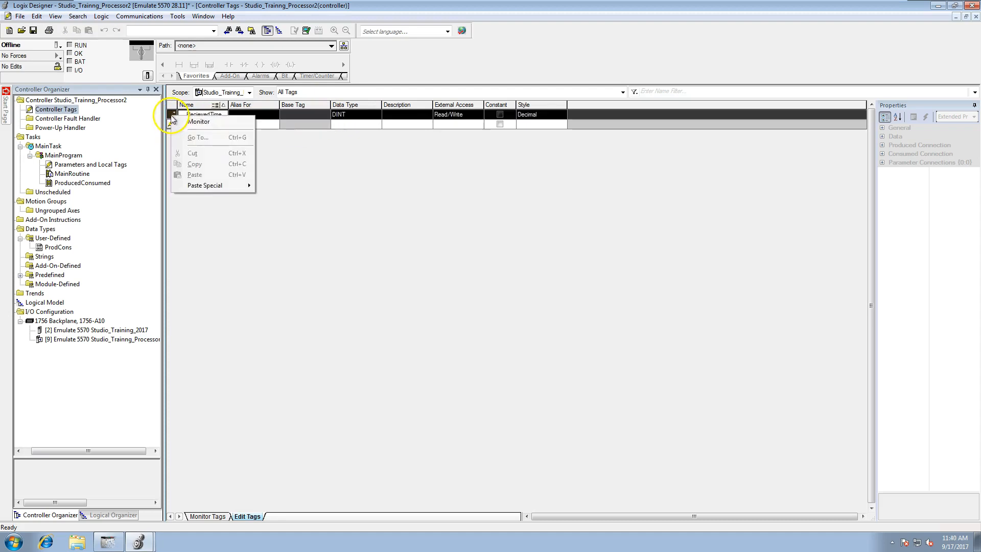
pyautogui.click(179, 115)
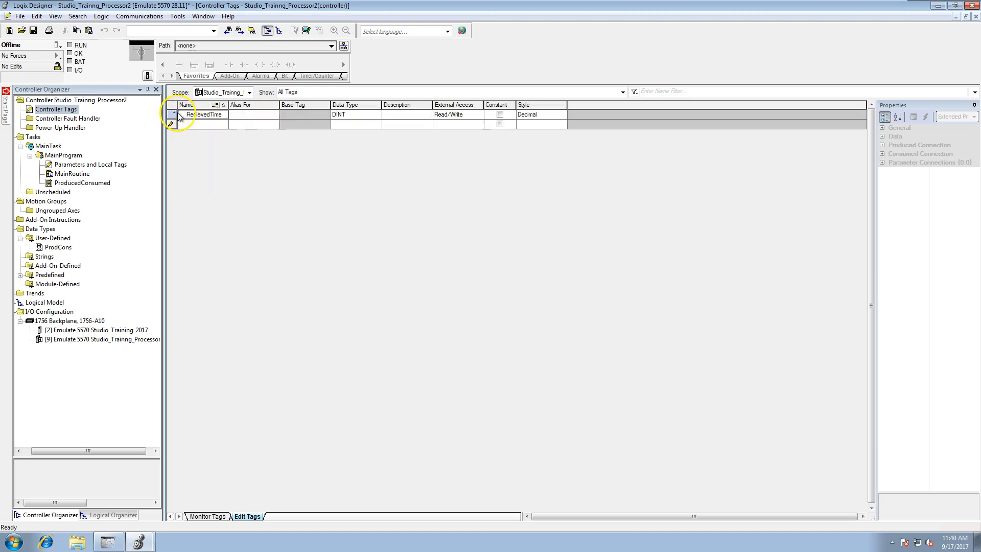
pyautogui.click(218, 124)
pyautogui.click(202, 113)
pyautogui.rightClick(173, 115)
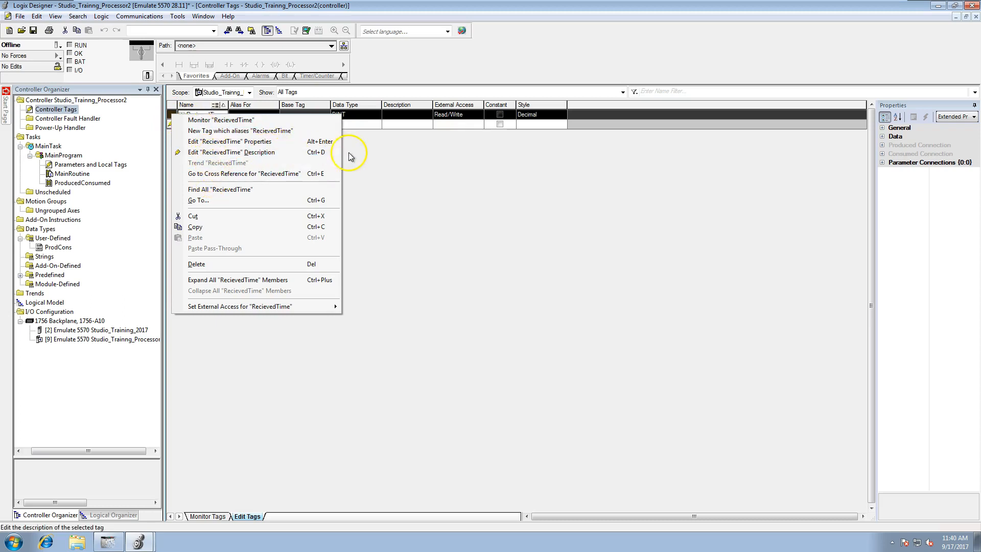
pyautogui.press('Escape')
pyautogui.rightClick(171, 113)
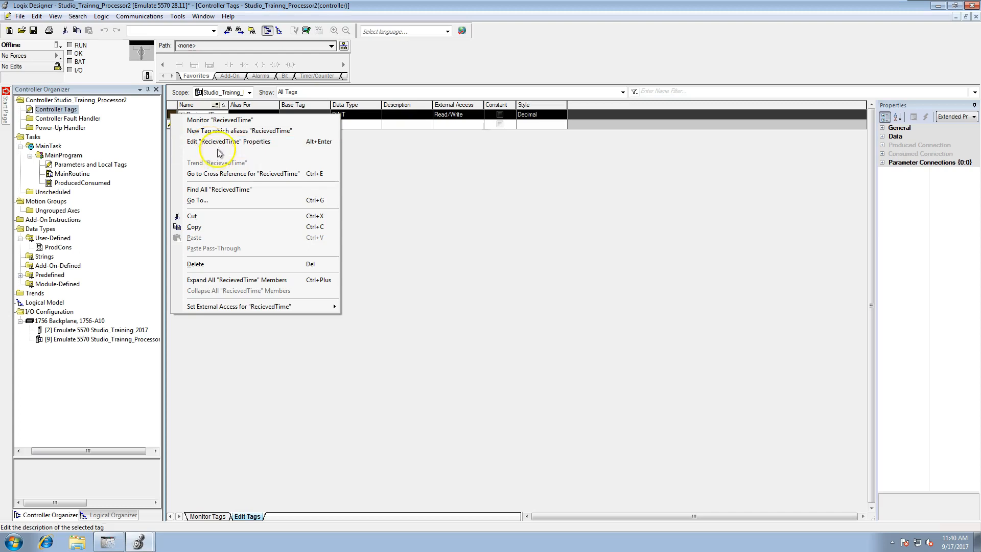
pyautogui.click(210, 143)
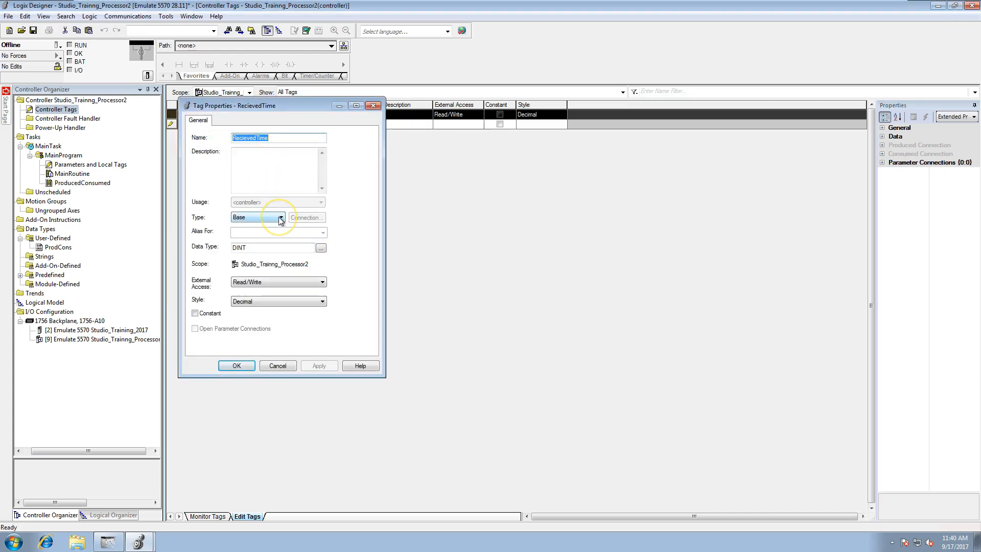
pyautogui.click(287, 370)
# - Try to change the RecievedTime tag's type to Consumed and apply it without specifying a producer
pyautogui.rightClick(177, 115)
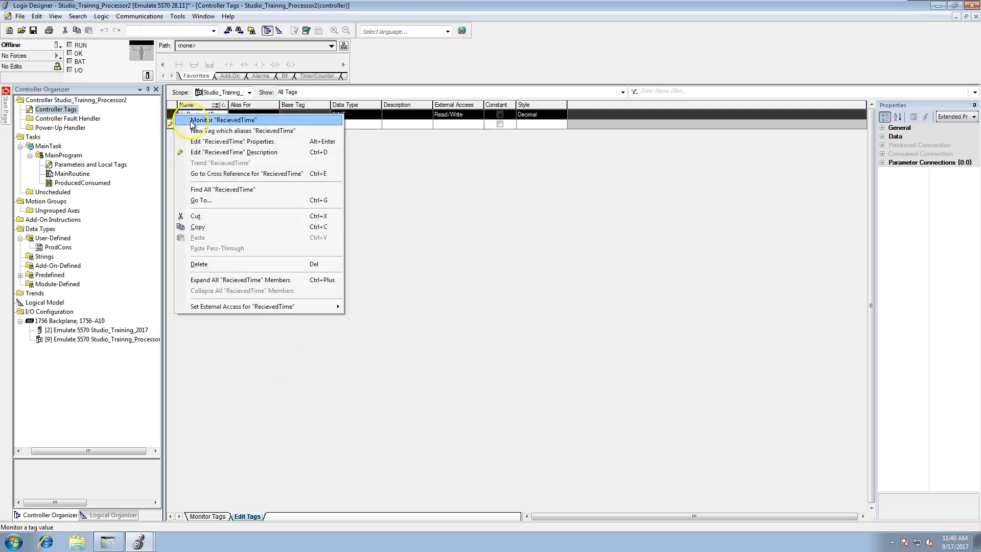
pyautogui.click(257, 145)
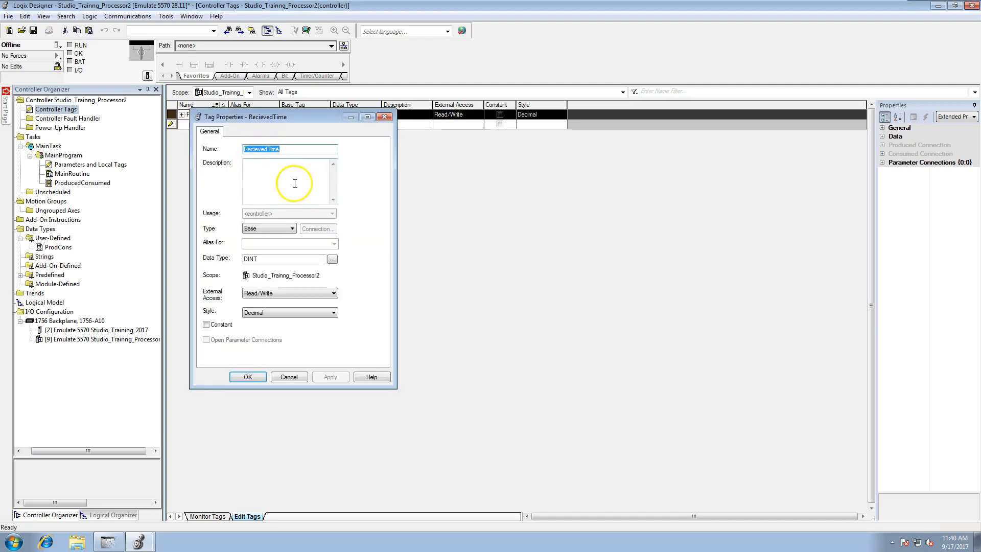
pyautogui.click(293, 230)
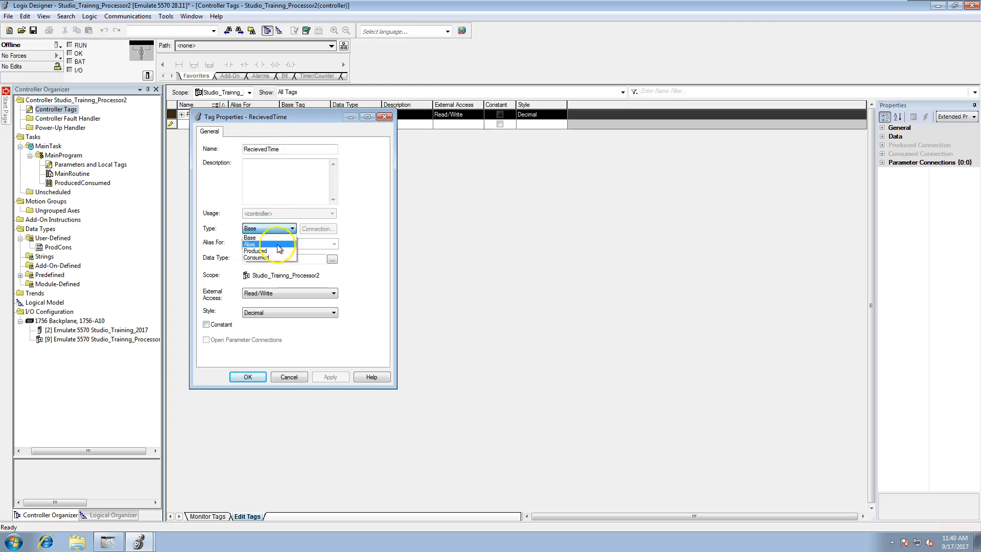
pyautogui.moveTo(277, 254); pyautogui.dragTo(275, 259)
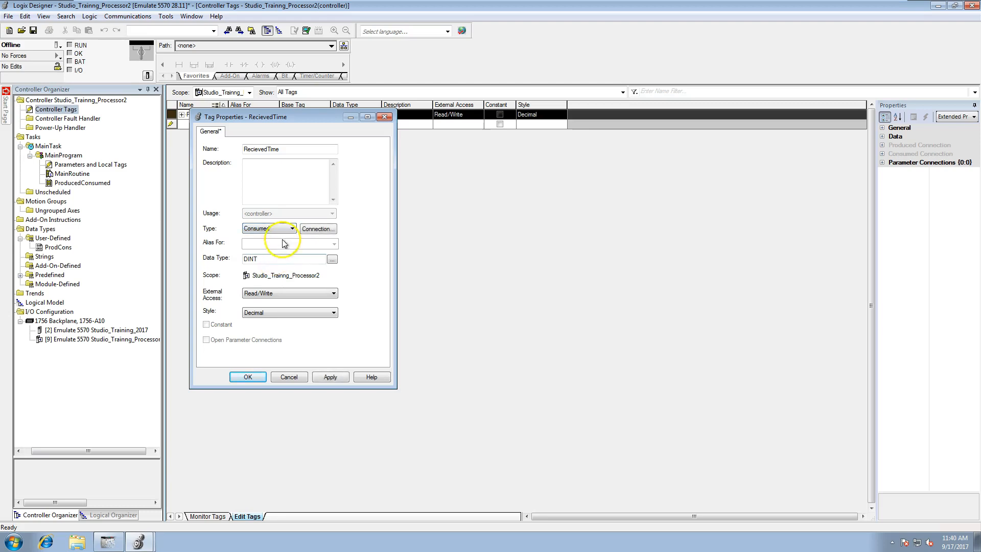
pyautogui.click(331, 378)
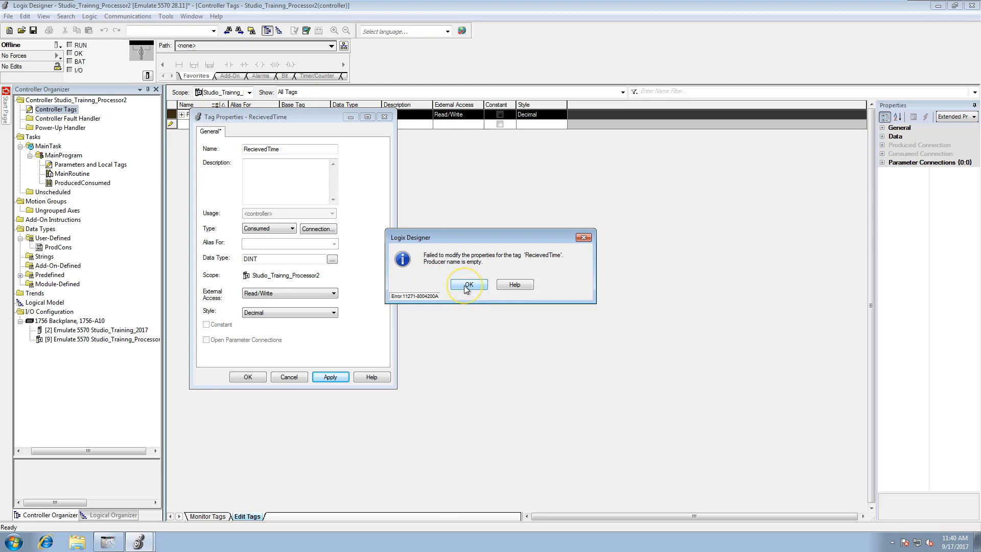
pyautogui.click(467, 285)
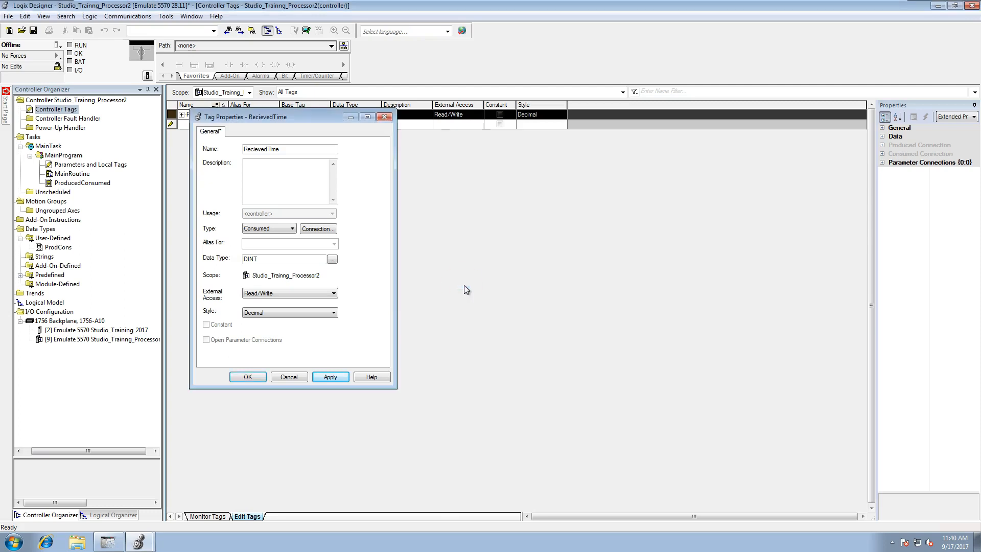
# - Try to connect RecievedTime to the producer Studio_Training_2017 without remote data, and cancel the tag's property changes
pyautogui.click(306, 233)
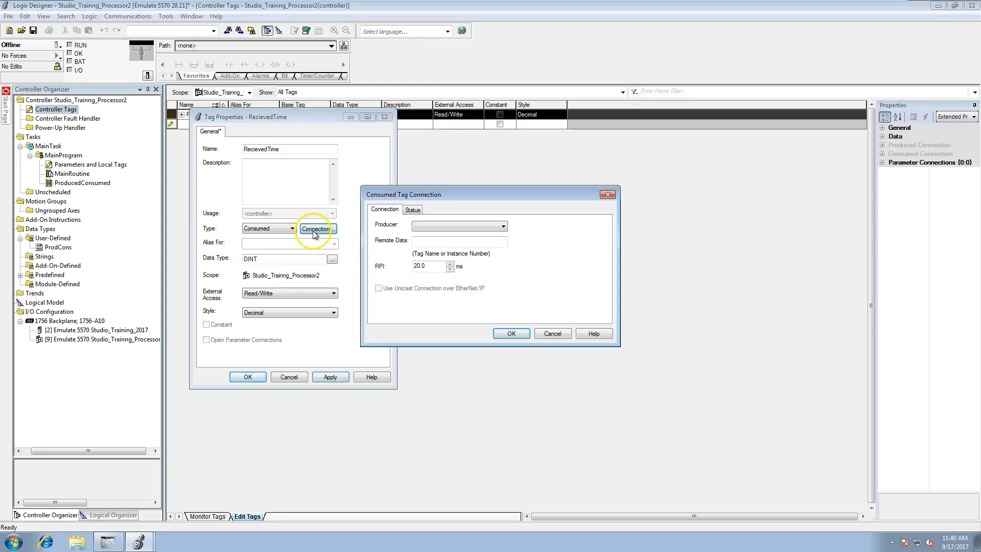
pyautogui.click(489, 228)
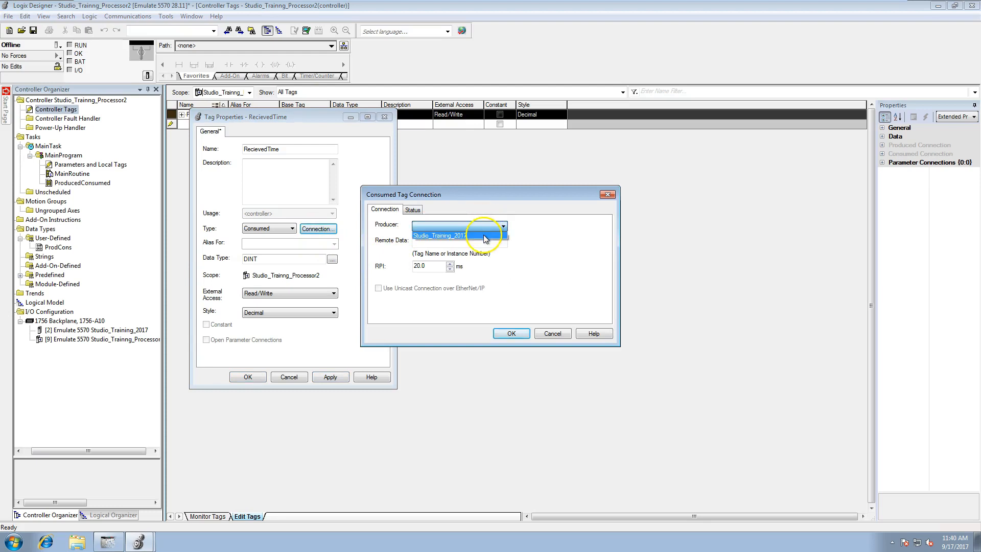
pyautogui.click(480, 196)
pyautogui.moveTo(481, 191); pyautogui.dragTo(572, 191)
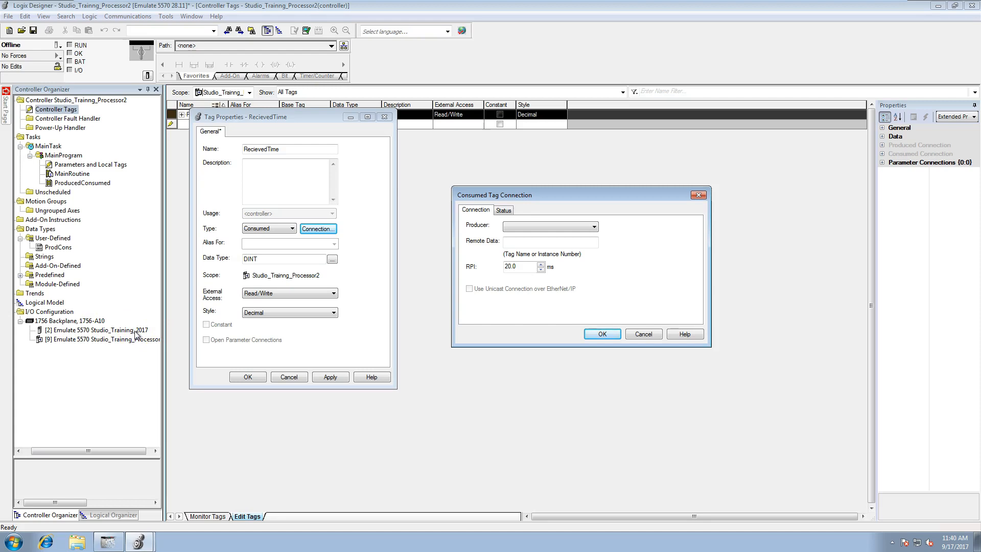
pyautogui.click(590, 226)
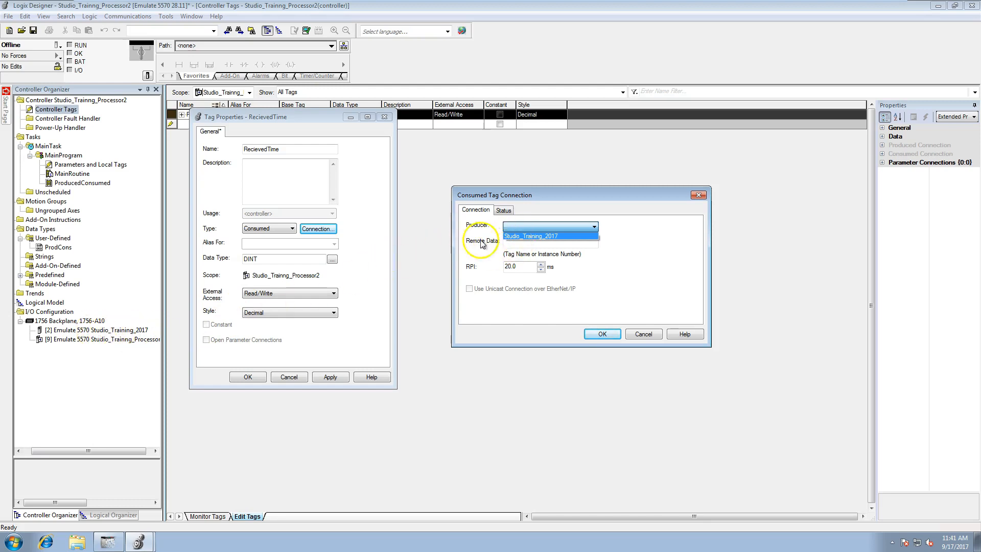
pyautogui.click(525, 236)
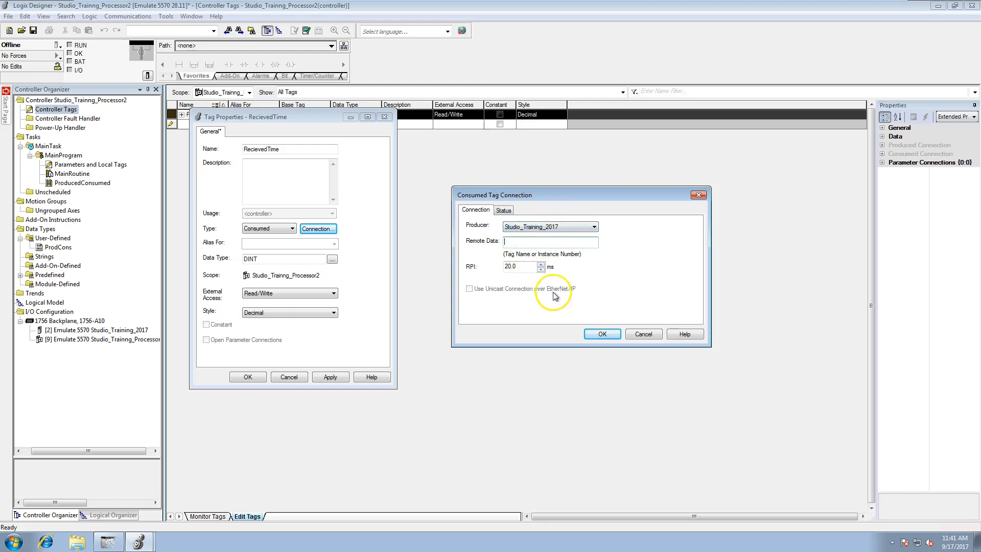
pyautogui.click(614, 337)
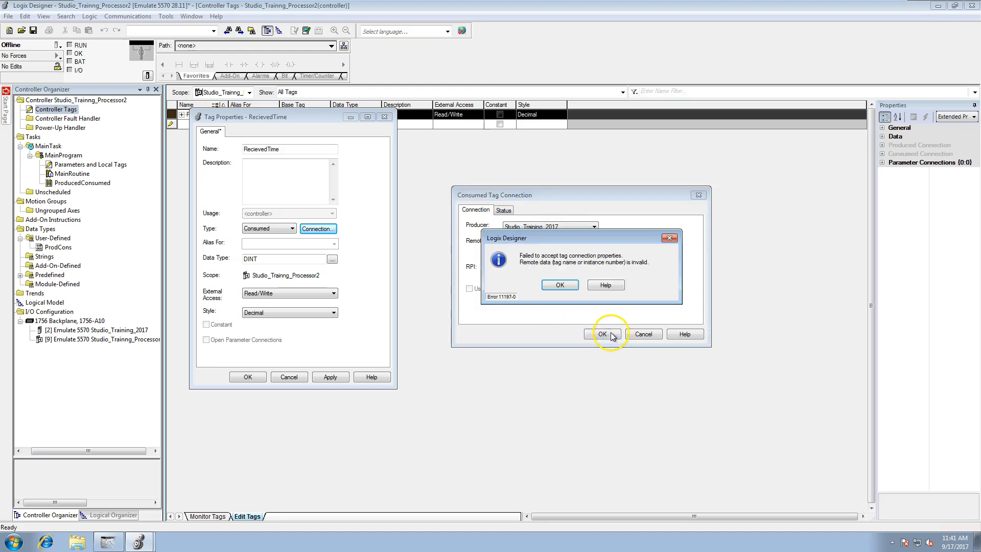
pyautogui.click(562, 280)
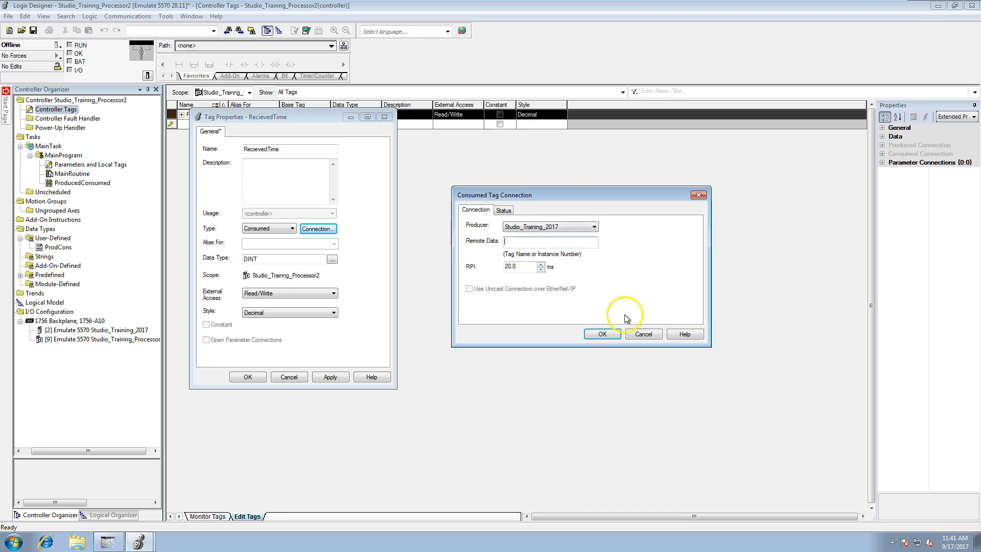
pyautogui.click(643, 333)
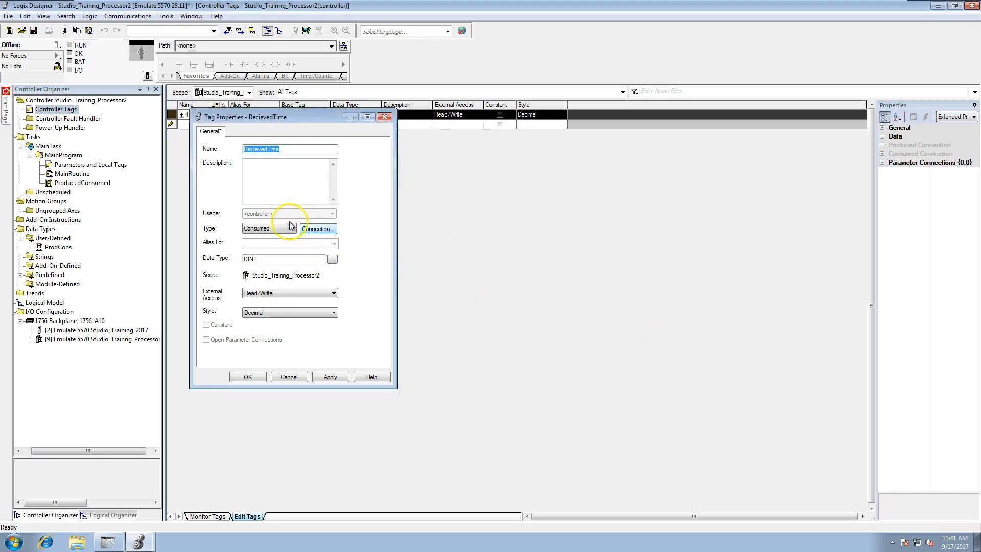
pyautogui.click(288, 377)
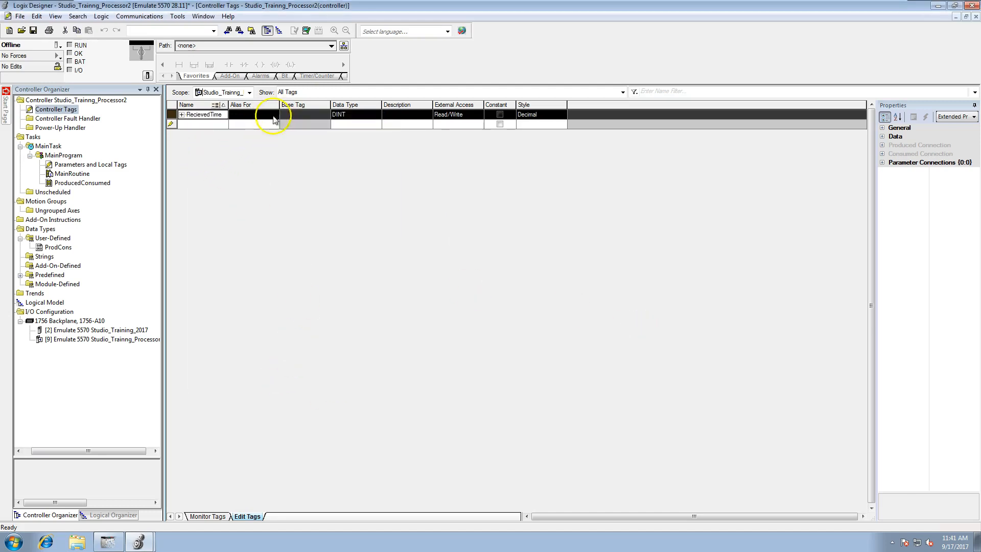
# - Add a controller tag named ProducedTime and set its type to Produced in the tag properties
pyautogui.click(190, 125)
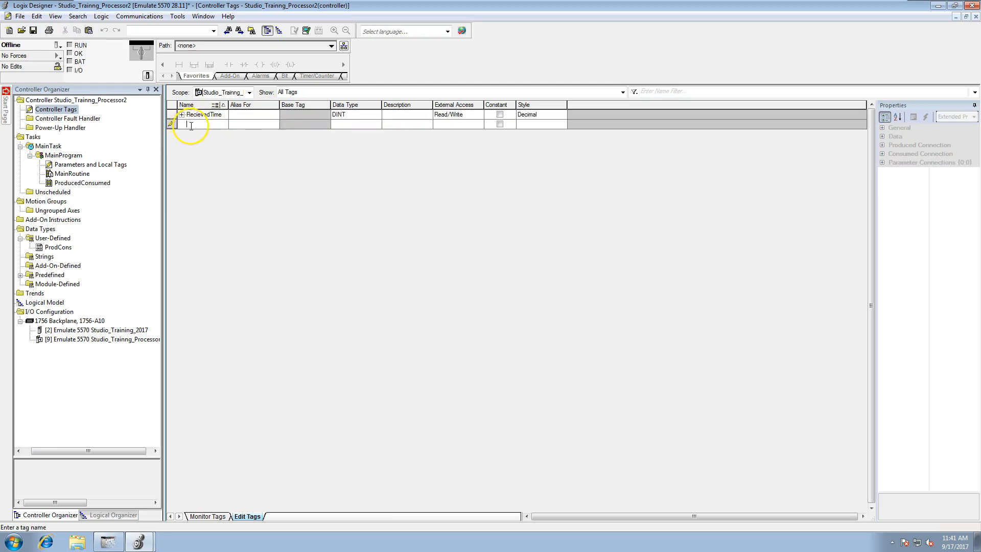
pyautogui.write('ProducedTime')
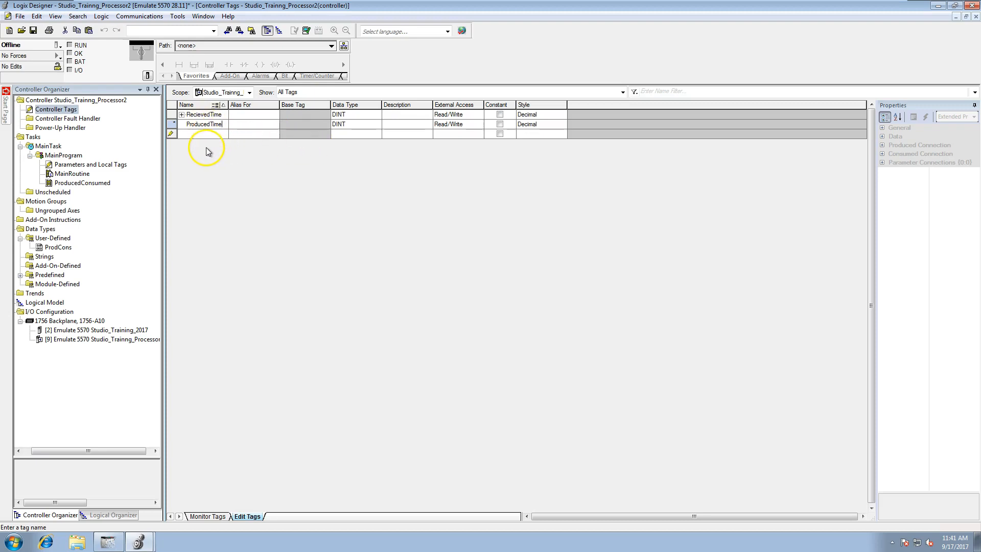
pyautogui.click(170, 123)
pyautogui.rightClick(170, 123)
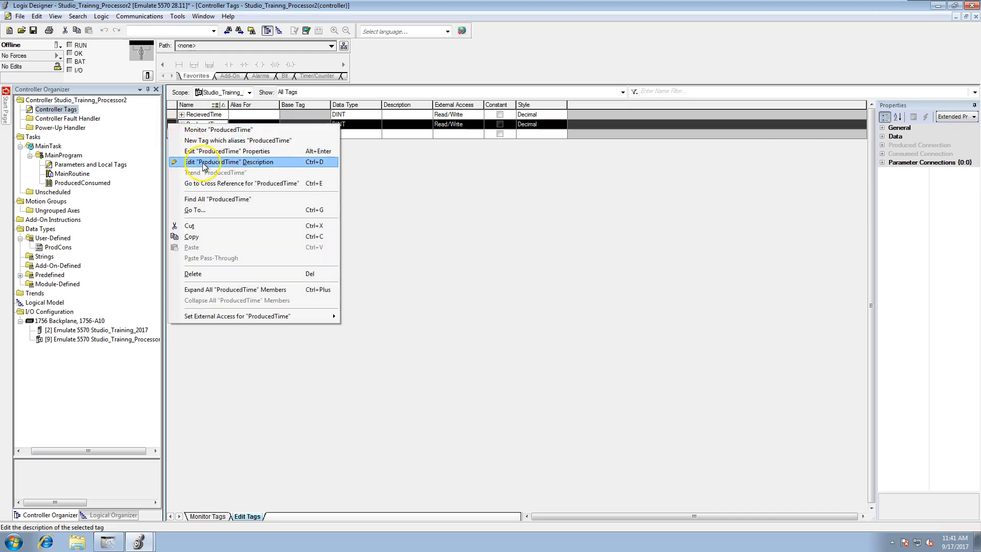
pyautogui.click(220, 151)
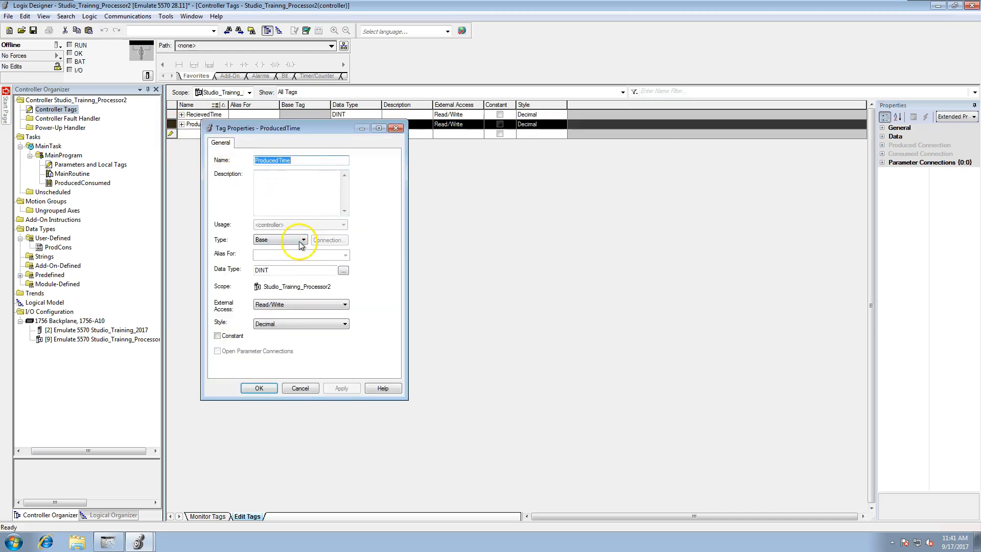
pyautogui.click(301, 243)
pyautogui.click(283, 260)
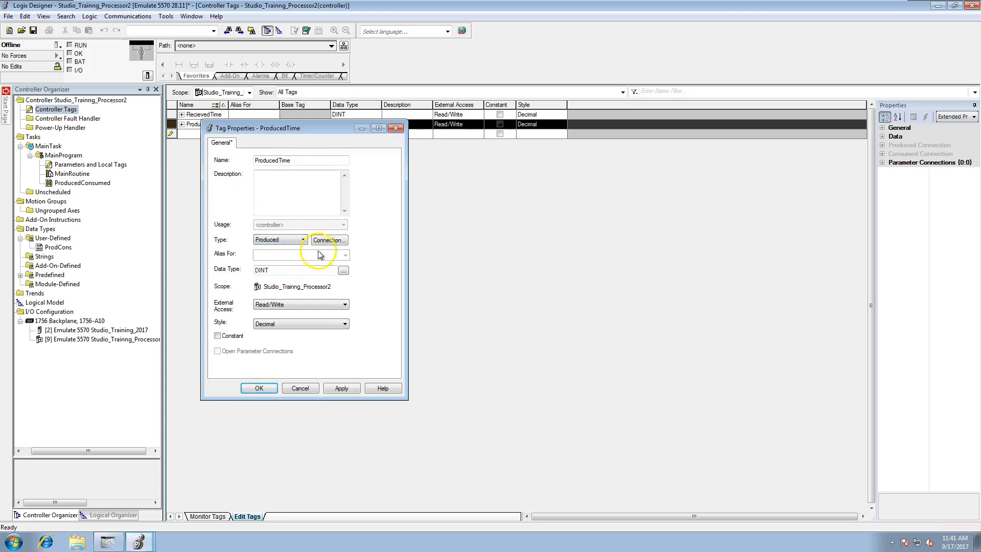
# - Review and accept ProducedTime's connection settings, apply the tag properties, and widen the tag table's Name column
pyautogui.click(329, 240)
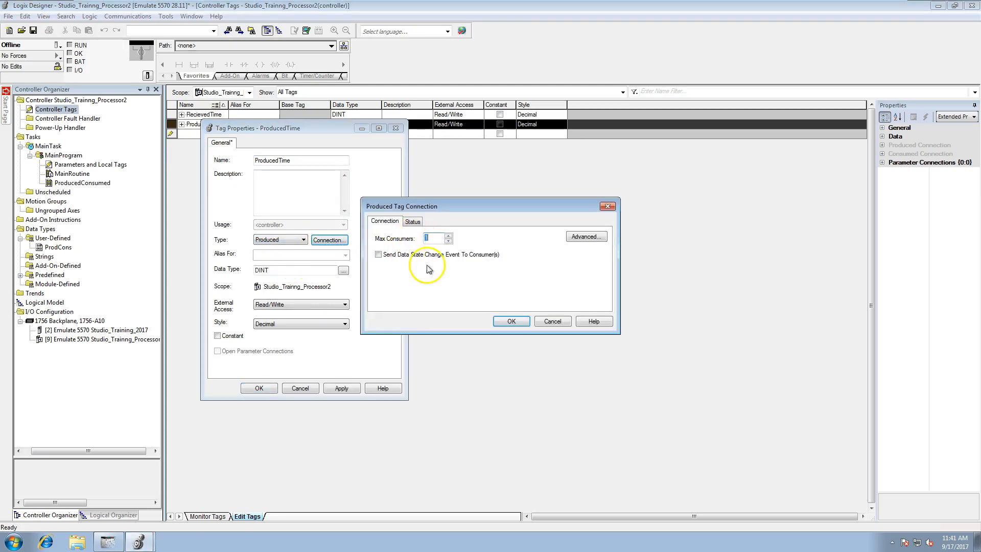
pyautogui.click(584, 237)
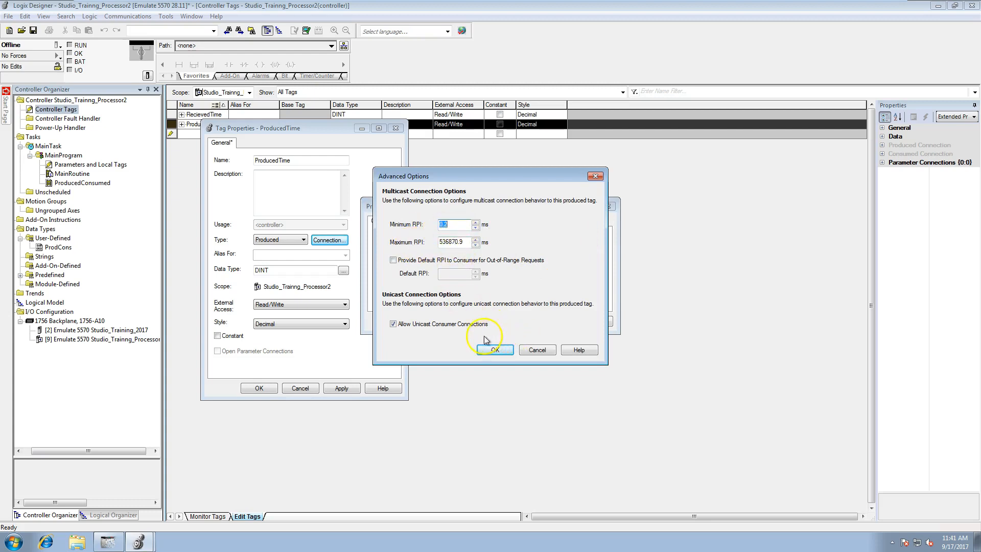
pyautogui.click(525, 352)
pyautogui.click(412, 221)
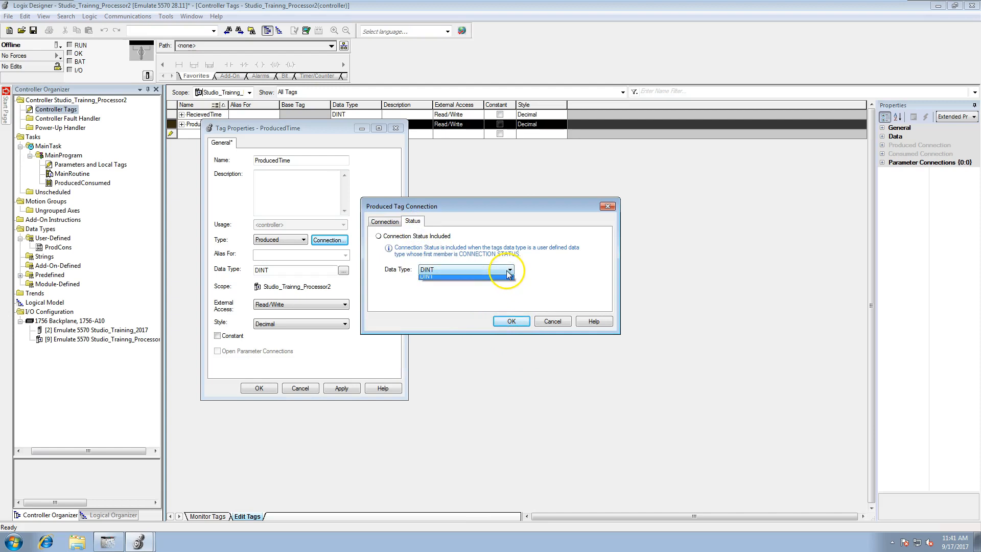
pyautogui.click(512, 321)
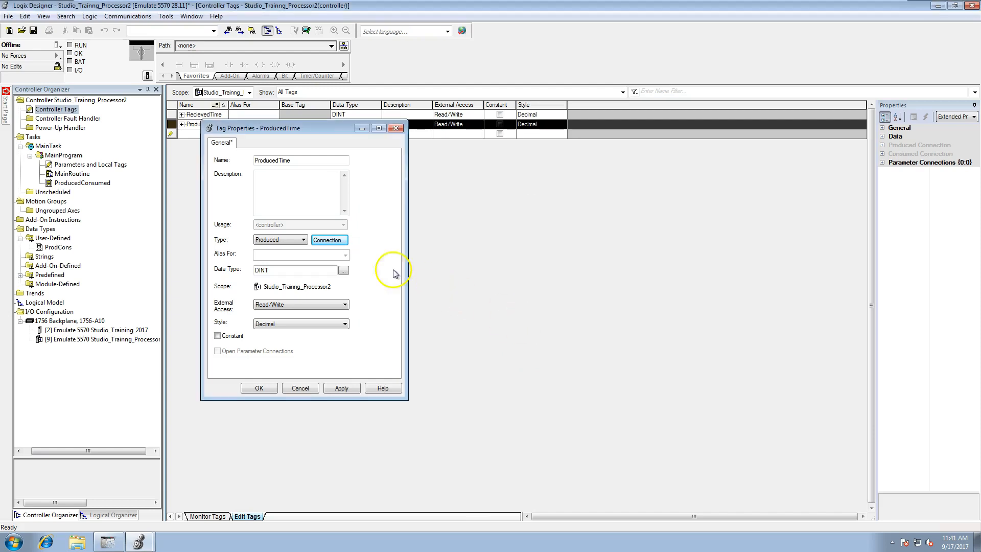
pyautogui.click(341, 389)
pyautogui.click(259, 390)
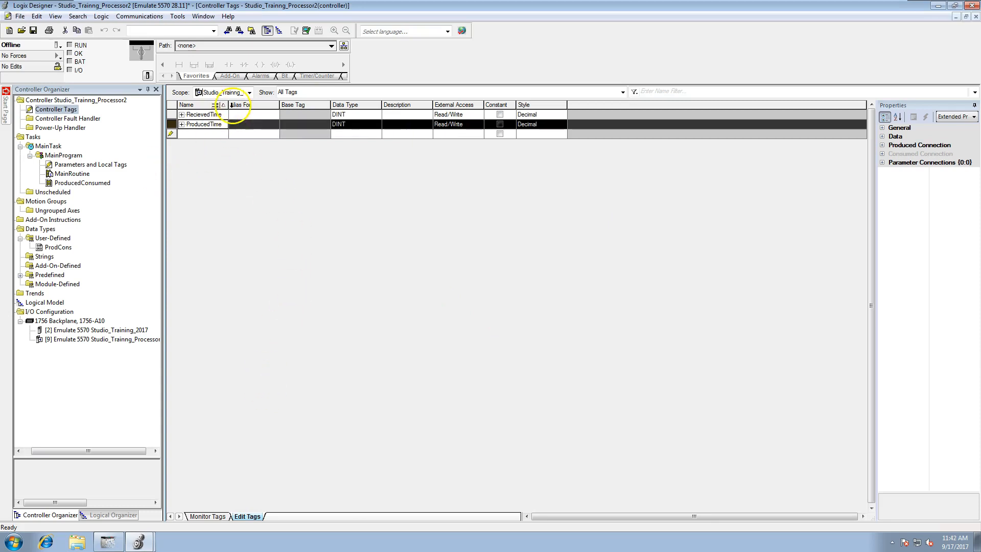
pyautogui.moveTo(228, 105); pyautogui.dragTo(291, 105)
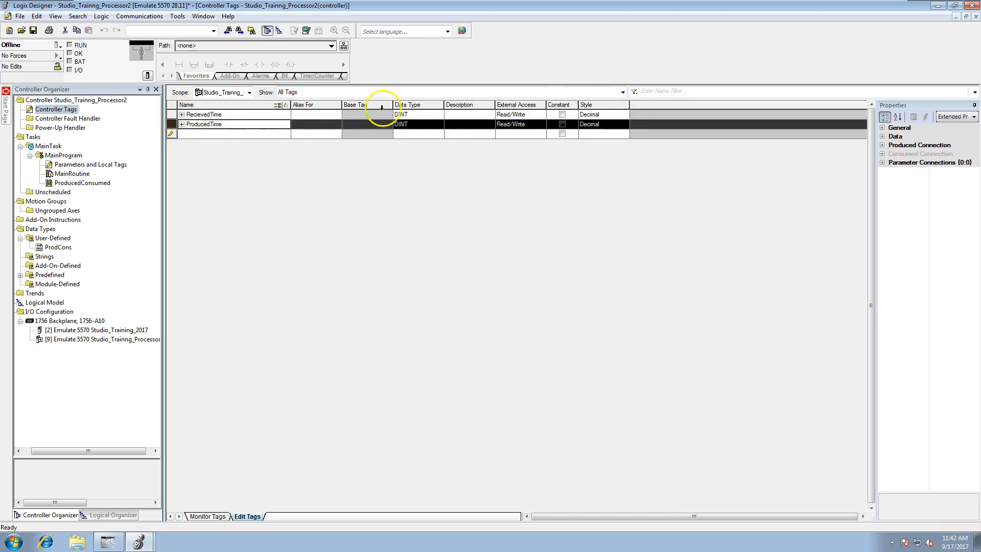
# - Configure the controller tag filter to show only Produced tags across all data types
pyautogui.click(622, 93)
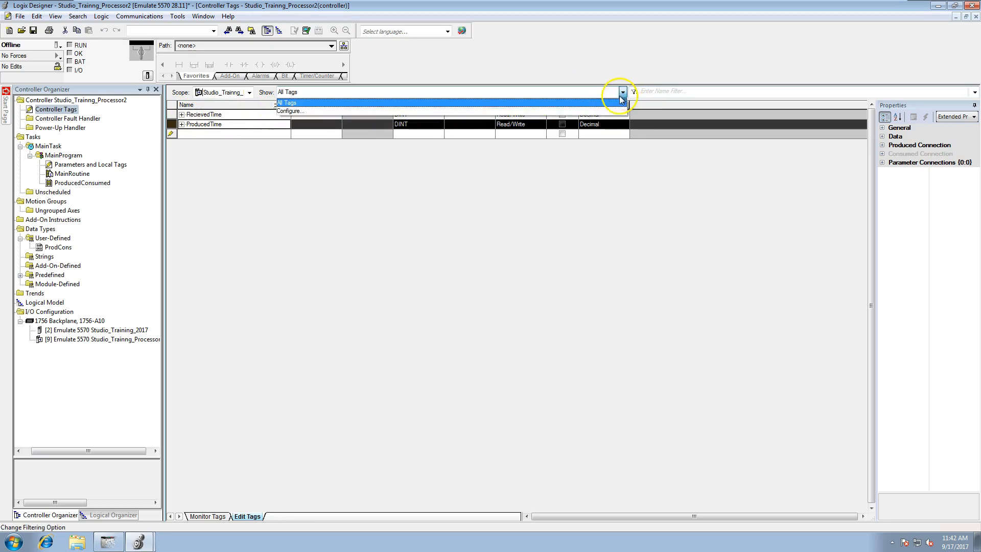
pyautogui.click(565, 112)
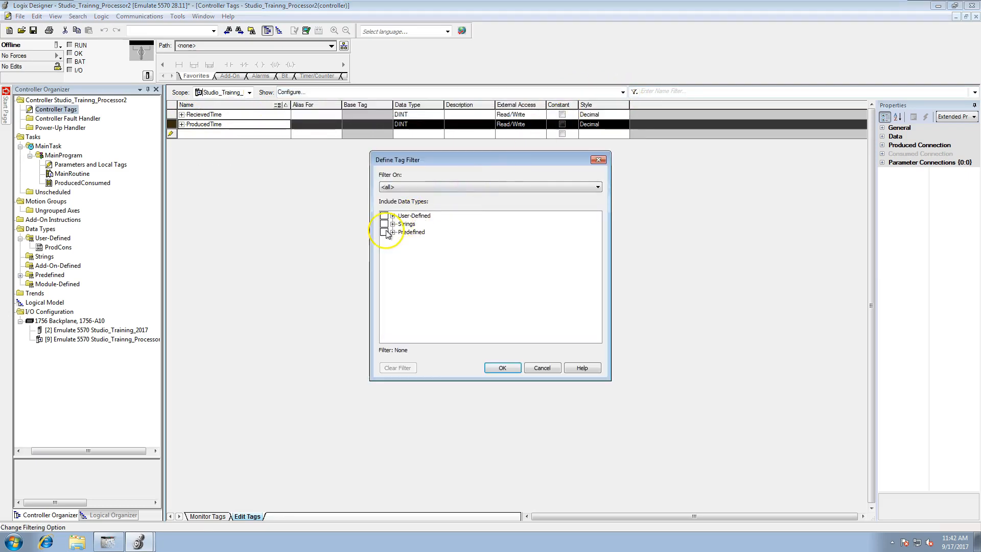
pyautogui.click(597, 187)
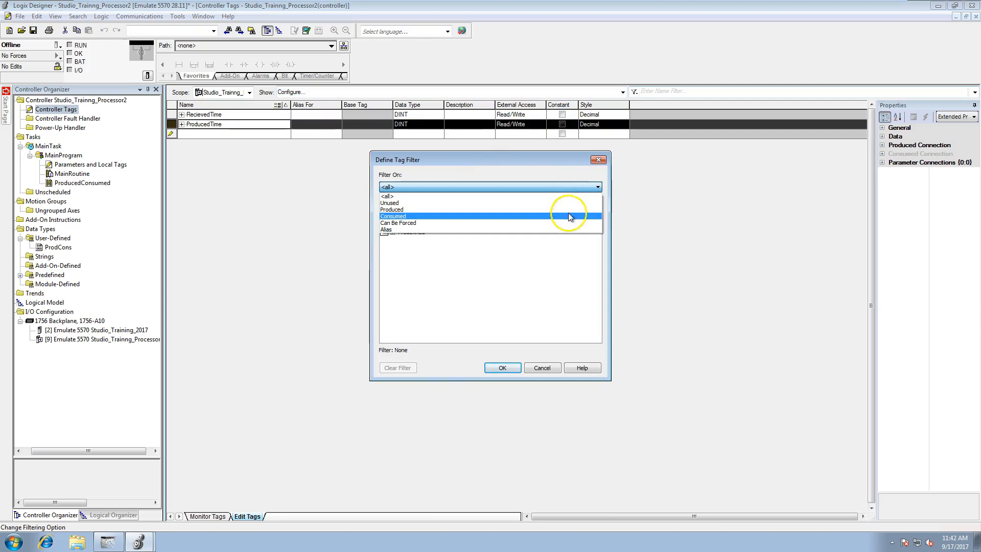
pyautogui.click(558, 215)
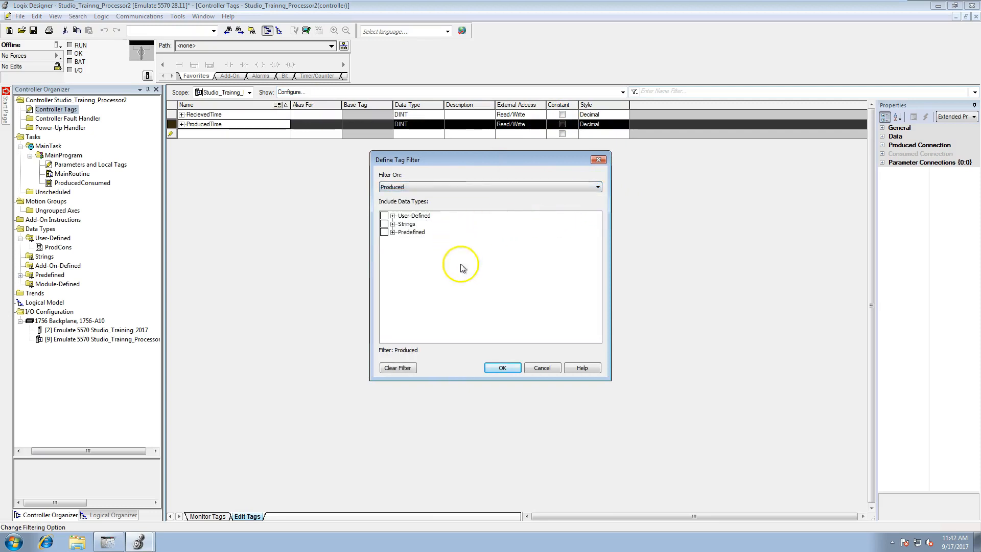
pyautogui.click(504, 368)
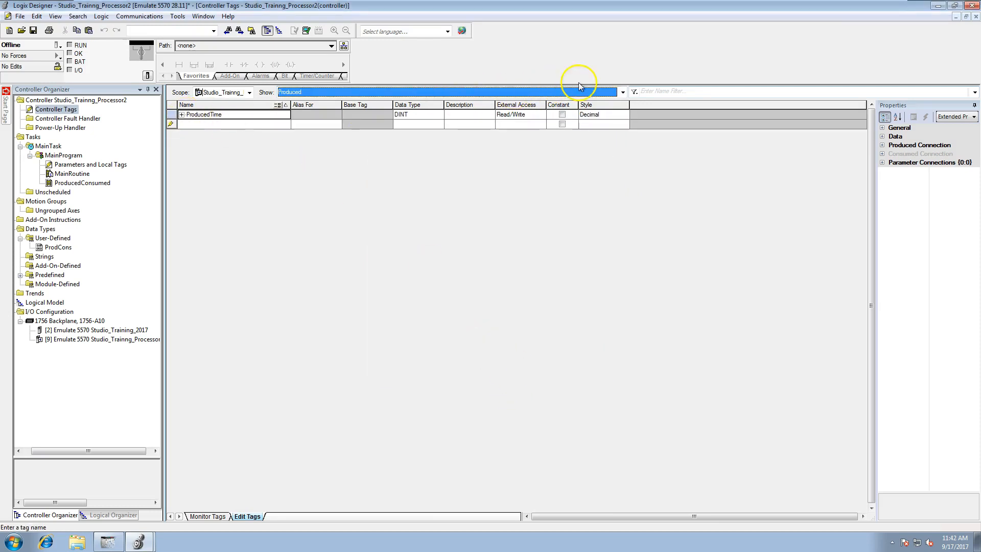
# - Change the controller tag filter to show only Consumed tags
pyautogui.click(623, 92)
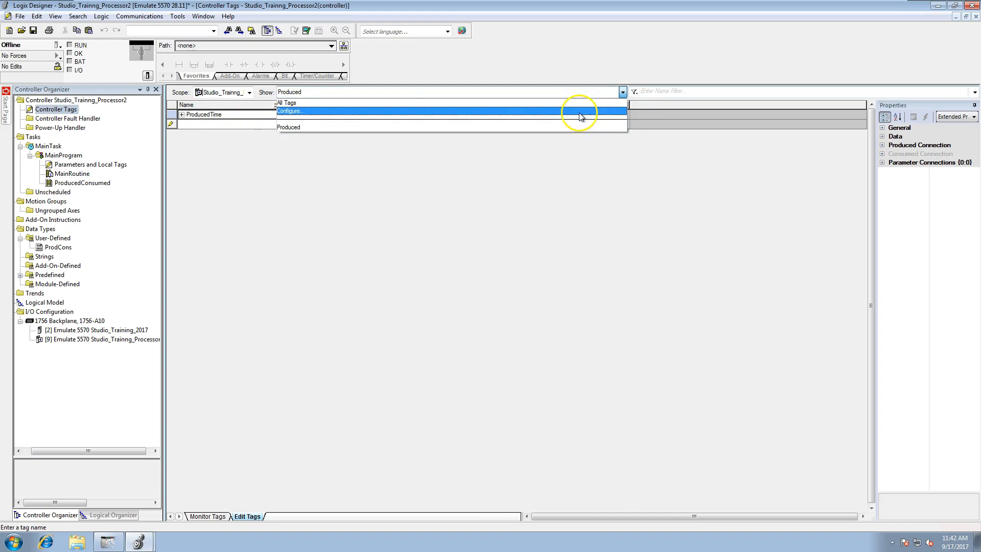
pyautogui.click(579, 112)
pyautogui.click(537, 187)
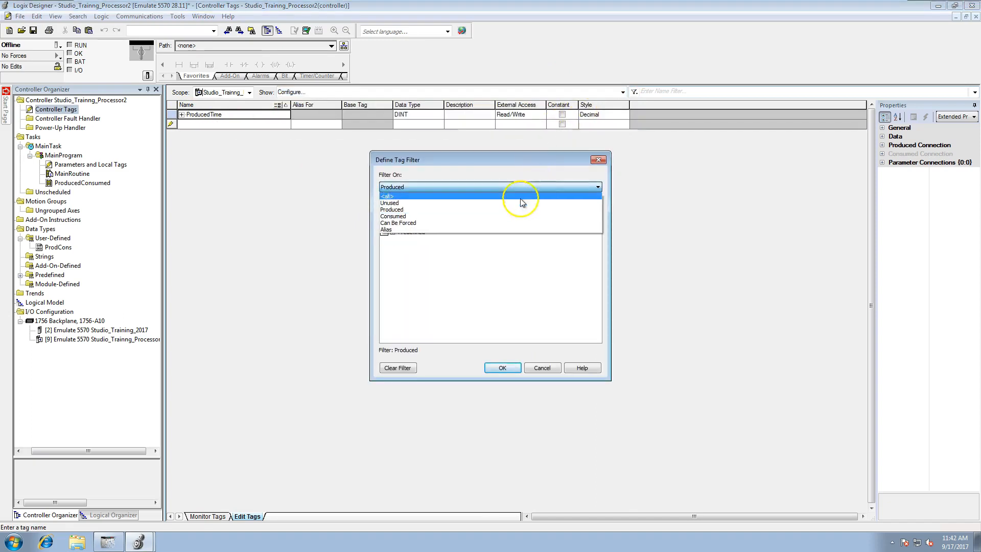
pyautogui.click(503, 216)
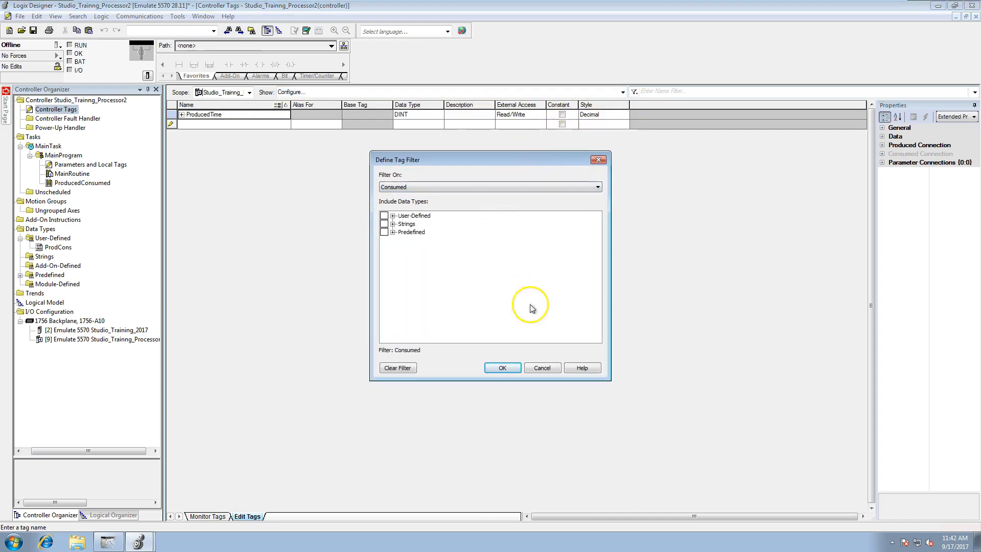
pyautogui.click(501, 368)
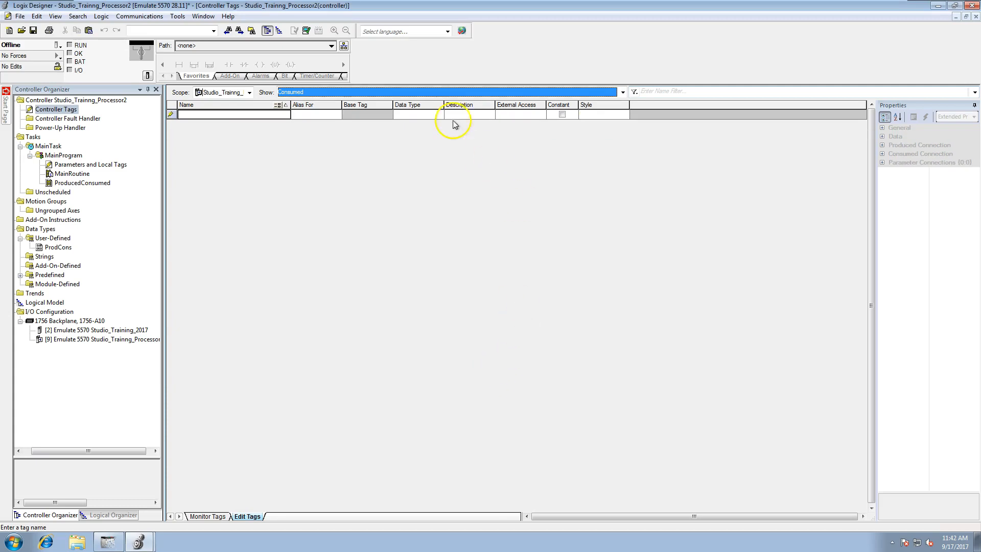
# - Reset the controller tag filter to <all> so every tag is listed
pyautogui.click(622, 93)
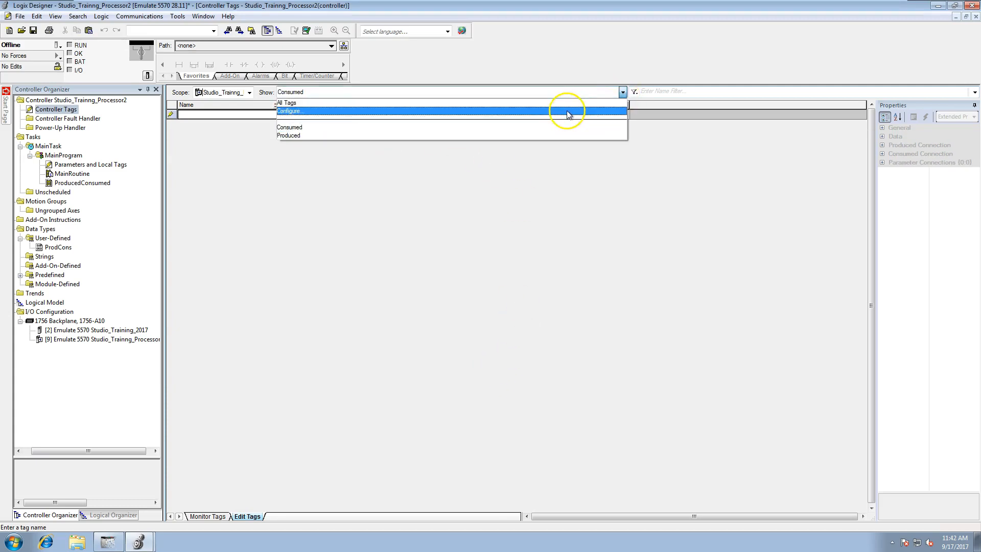
pyautogui.click(571, 111)
pyautogui.click(559, 189)
pyautogui.click(546, 196)
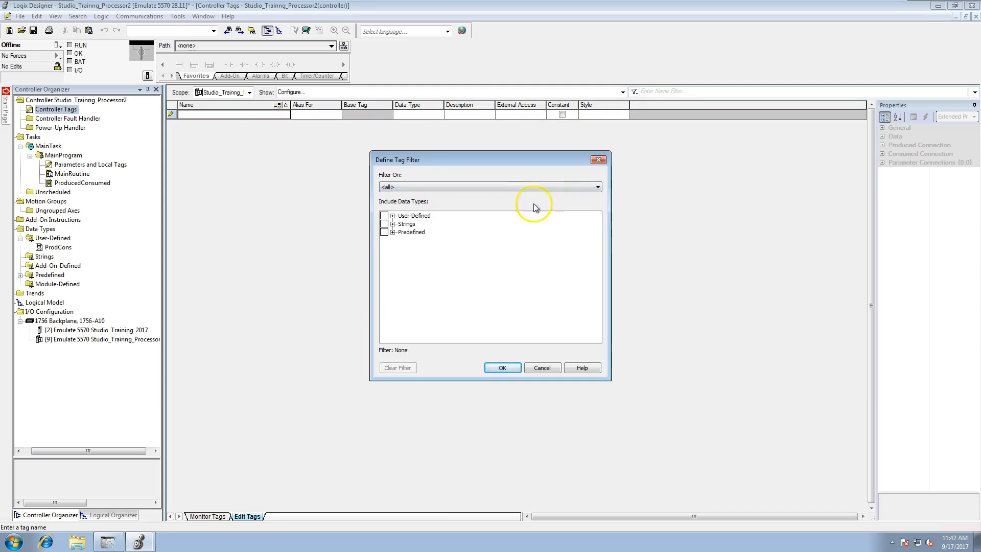
pyautogui.click(518, 366)
# - Copy the name of the ProducedTime controller tag
pyautogui.press('Num_Lock')
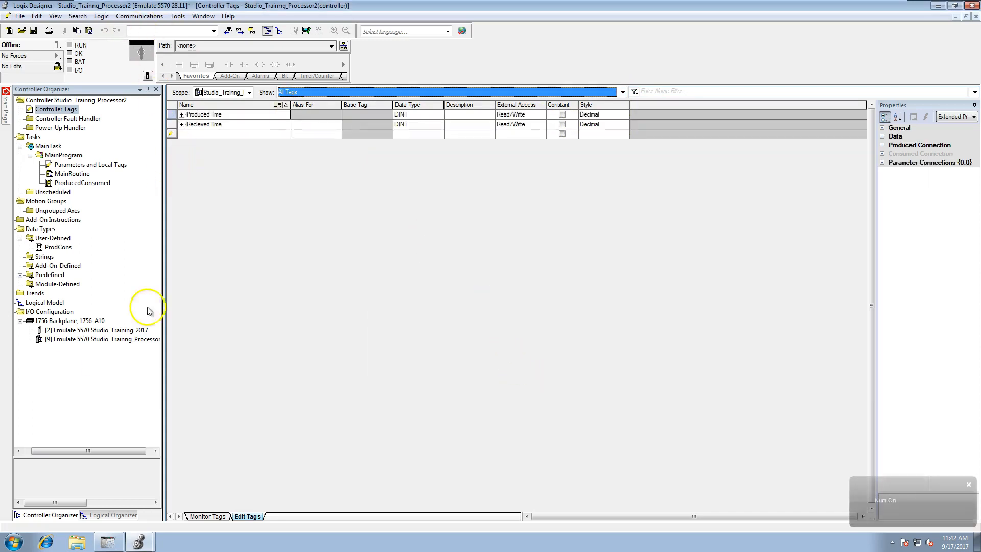
pyautogui.doubleClick(227, 115)
pyautogui.press('super+c')
pyautogui.rightClick(227, 115)
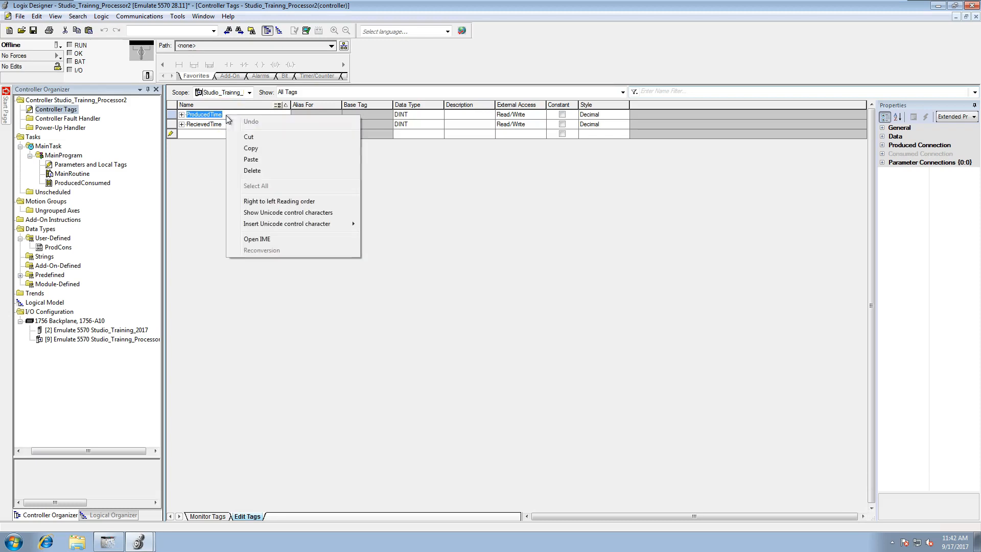
pyautogui.click(243, 149)
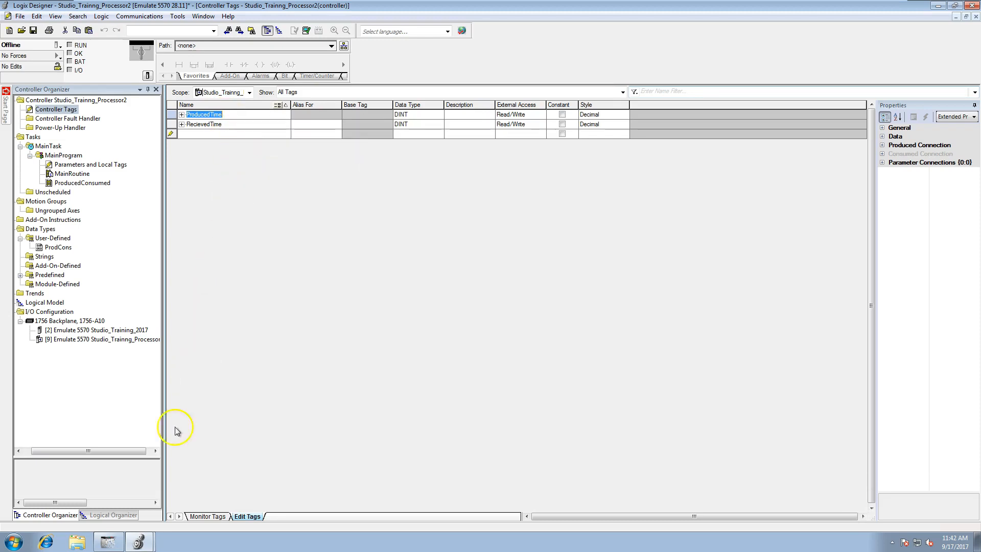
# - Switch to the Studio_Training_2017 project and open its controller tags for editing
pyautogui.click(141, 544)
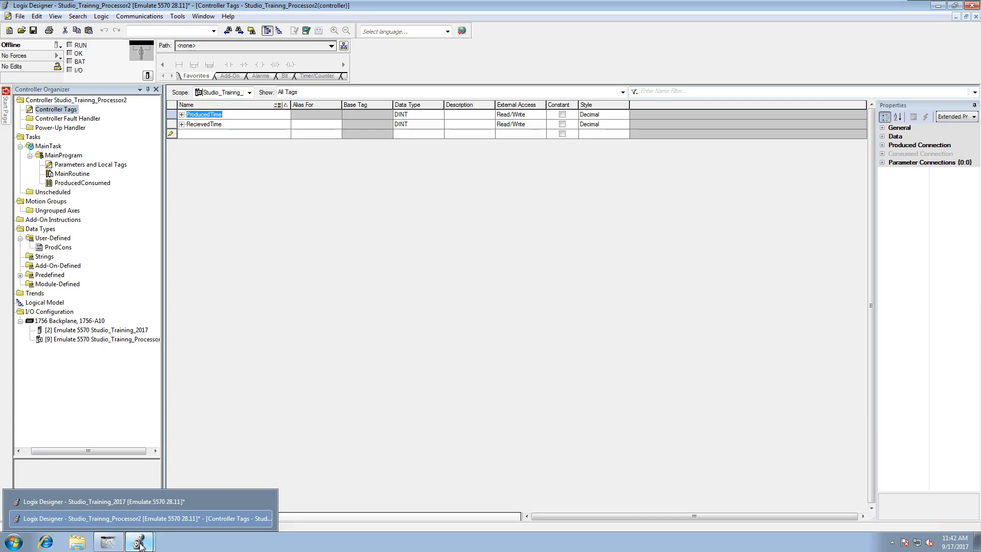
pyautogui.click(142, 502)
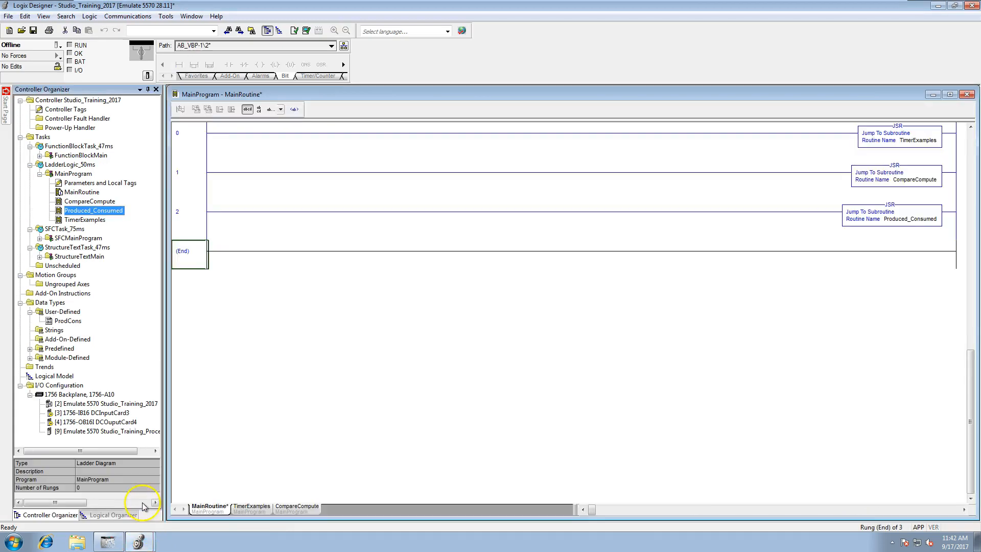
pyautogui.doubleClick(74, 109)
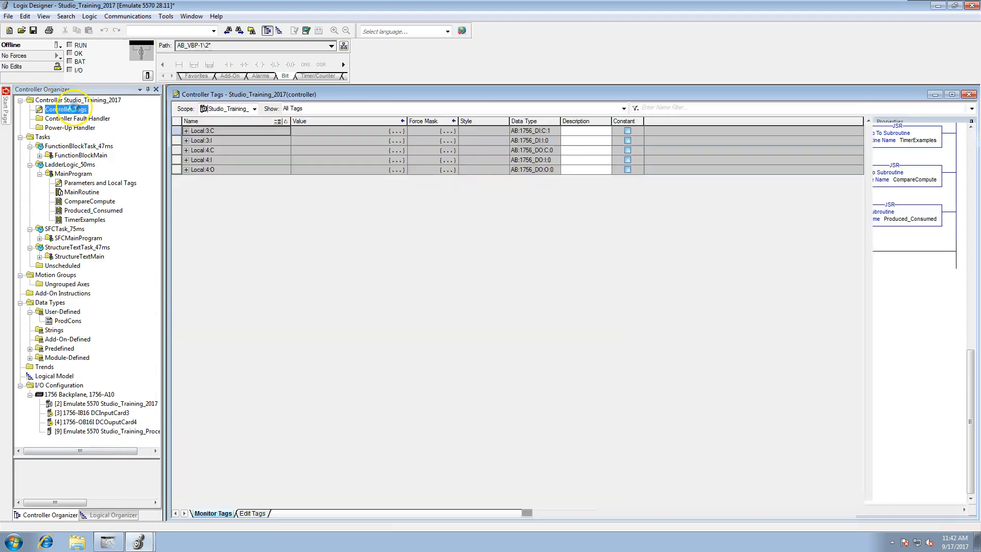
pyautogui.click(266, 517)
# - Add a controller tag named ProducedTime in Studio_Training_2017 by pasting the copied name into the empty row
pyautogui.click(198, 179)
pyautogui.rightClick(200, 181)
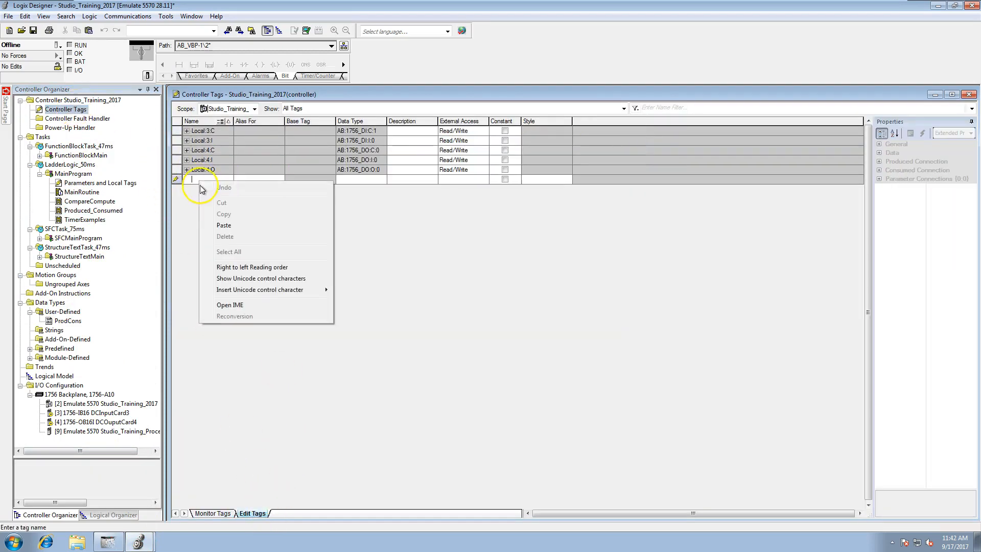
pyautogui.click(220, 225)
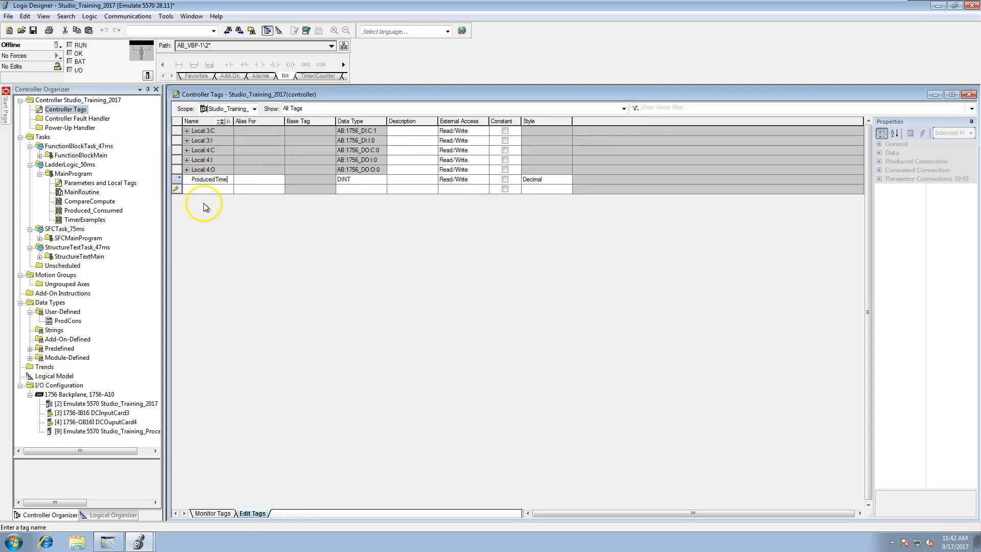
pyautogui.click(177, 179)
pyautogui.click(177, 189)
pyautogui.click(177, 179)
pyautogui.rightClick(178, 179)
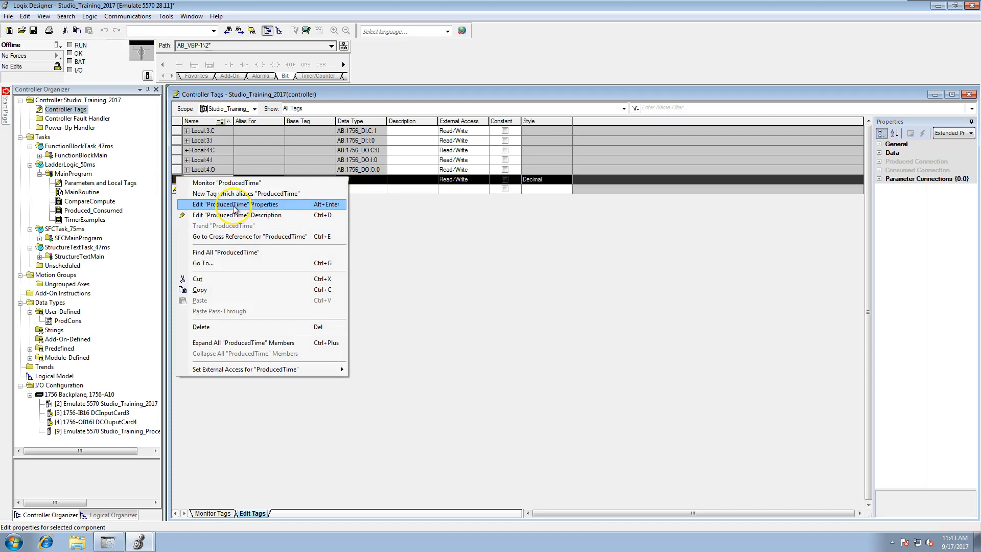
pyautogui.click(253, 215)
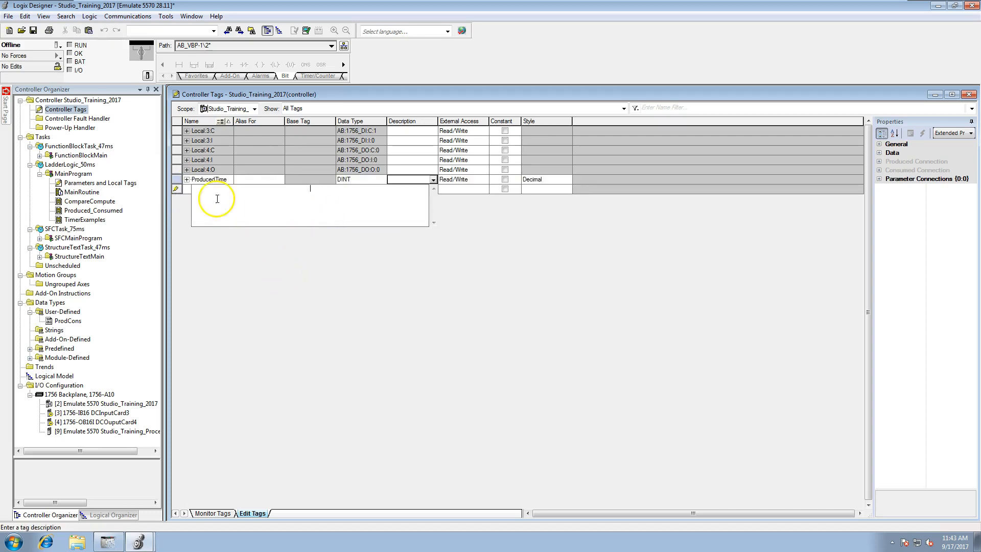
pyautogui.click(175, 180)
# - Set the ProducedTime tag's type to Produced in its tag properties
pyautogui.rightClick(176, 180)
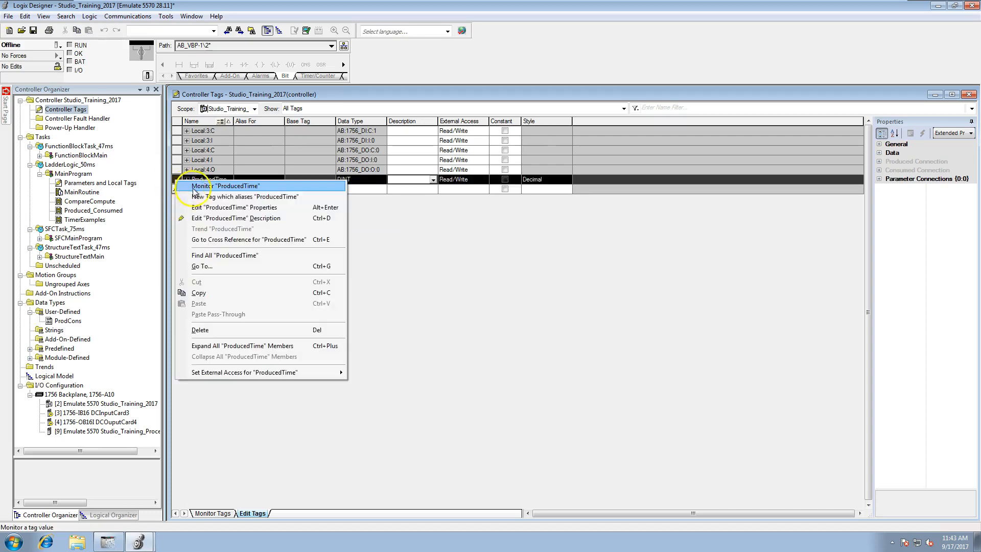
pyautogui.click(227, 208)
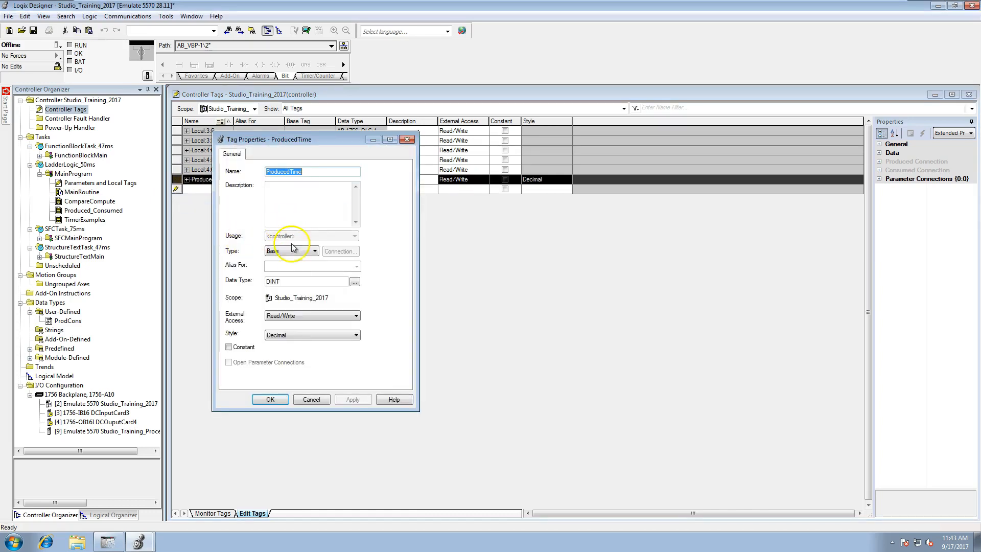
pyautogui.click(305, 256)
pyautogui.click(286, 275)
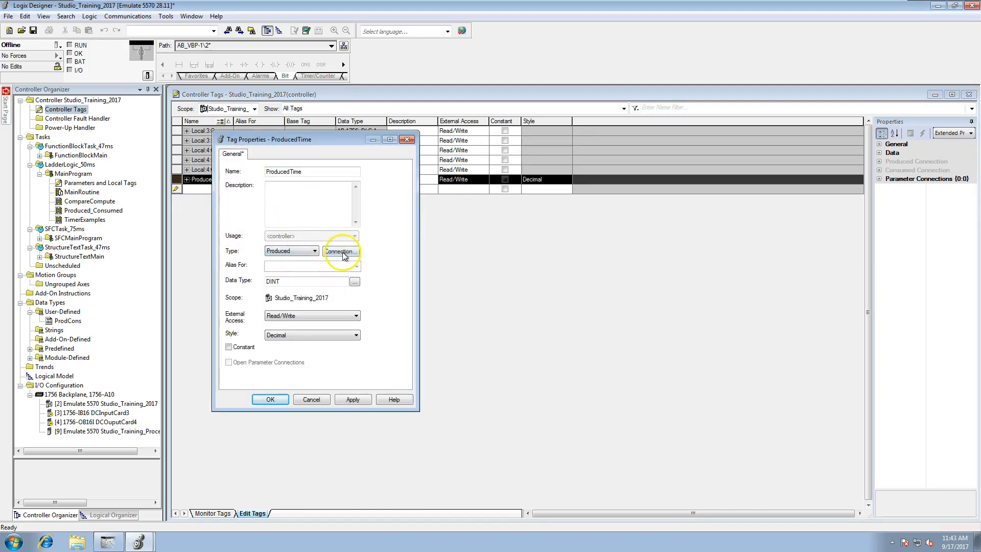
# - Review ProducedTime's connection status settings, accept them, and apply the tag properties
pyautogui.click(346, 254)
pyautogui.click(412, 220)
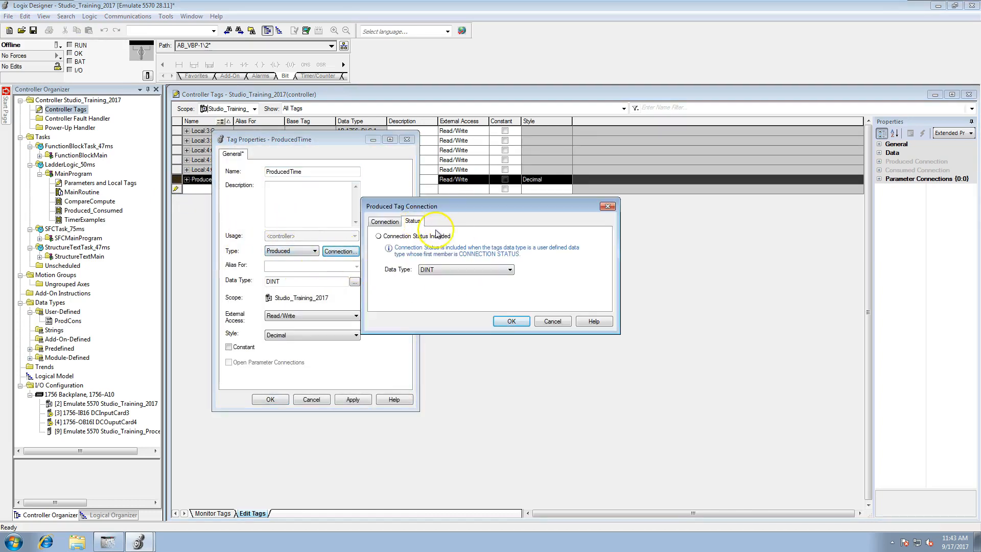
pyautogui.click(511, 321)
pyautogui.click(354, 399)
pyautogui.click(271, 399)
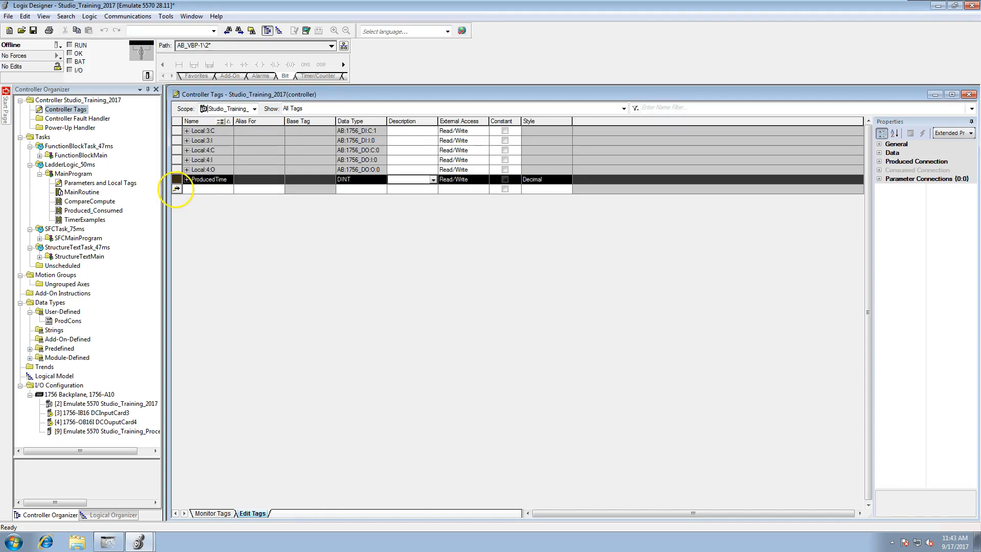
# - Add a controller tag named ReceivedTime and set its type to Consumed in its tag properties
pyautogui.click(204, 189)
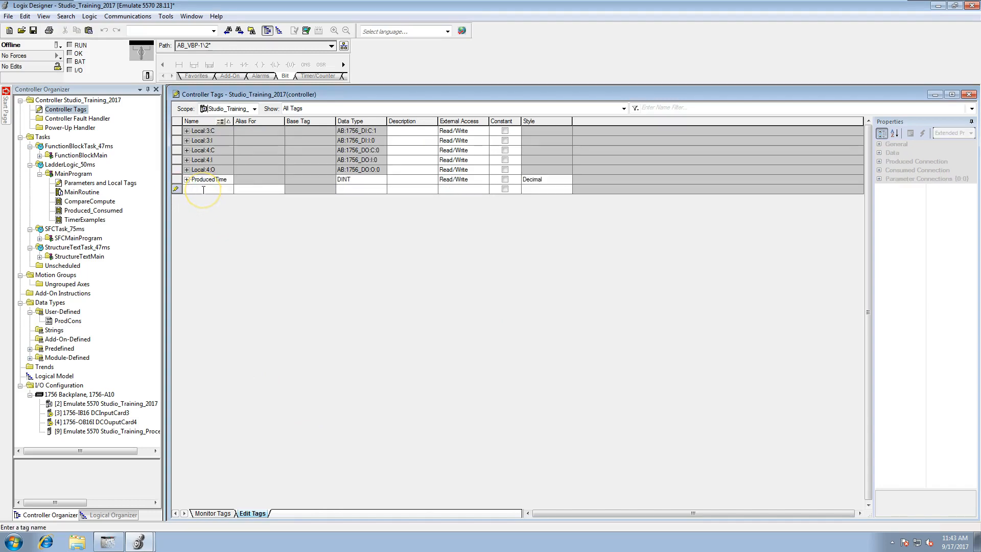
pyautogui.write('ReceivedTime')
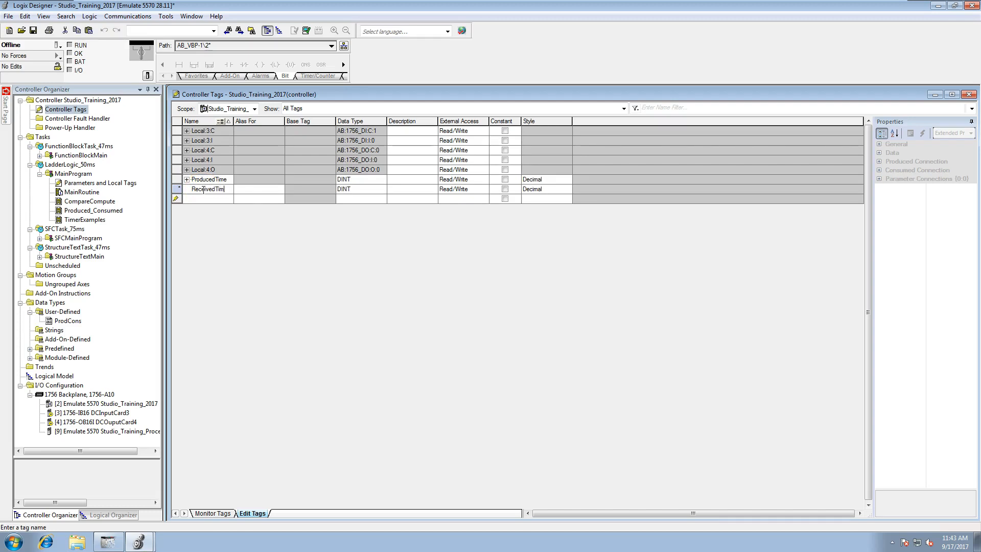
pyautogui.click(176, 190)
pyautogui.rightClick(175, 189)
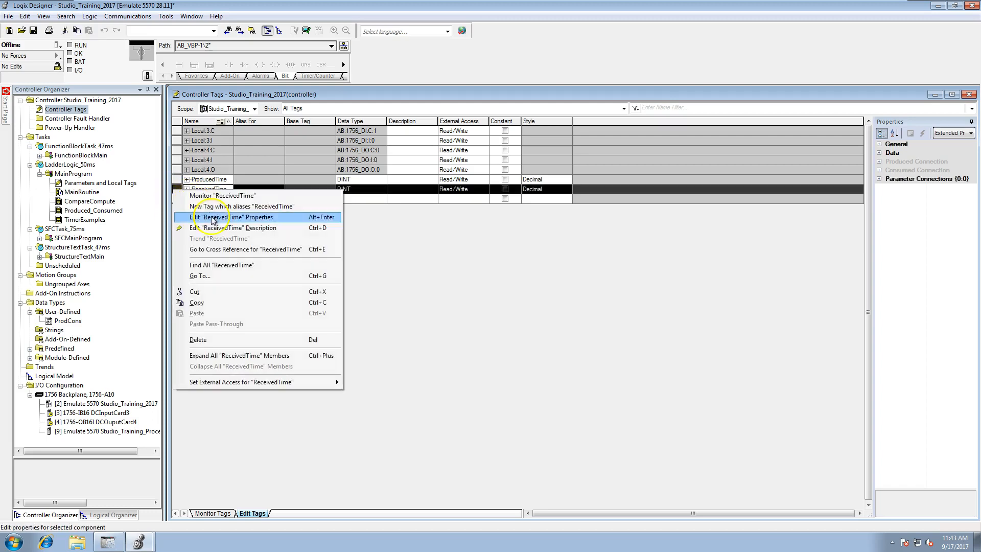
pyautogui.click(218, 217)
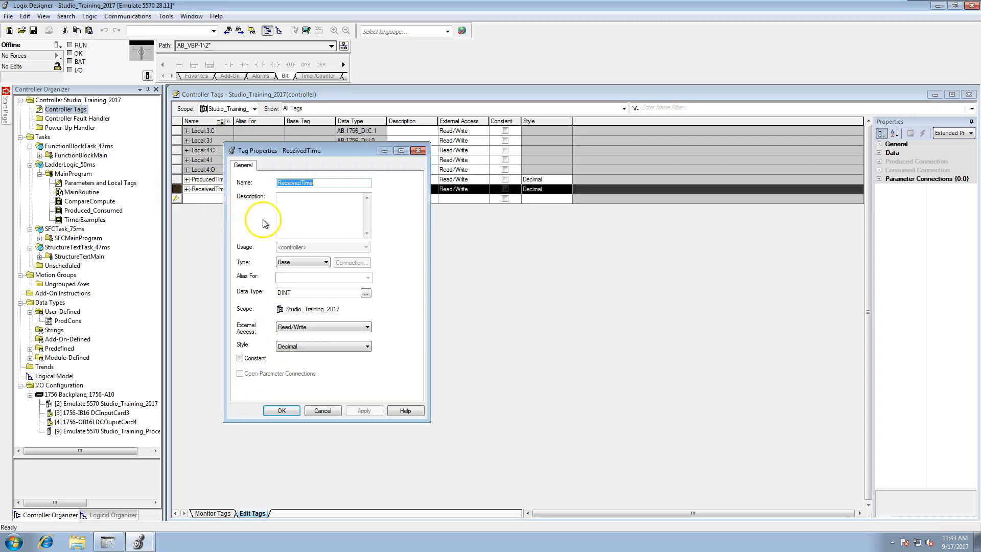
pyautogui.click(325, 263)
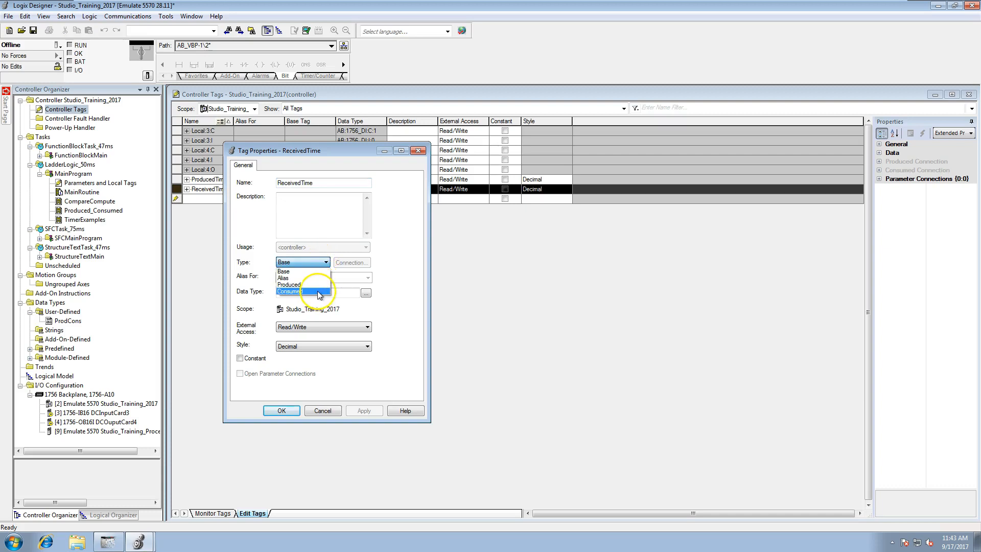
pyautogui.click(319, 292)
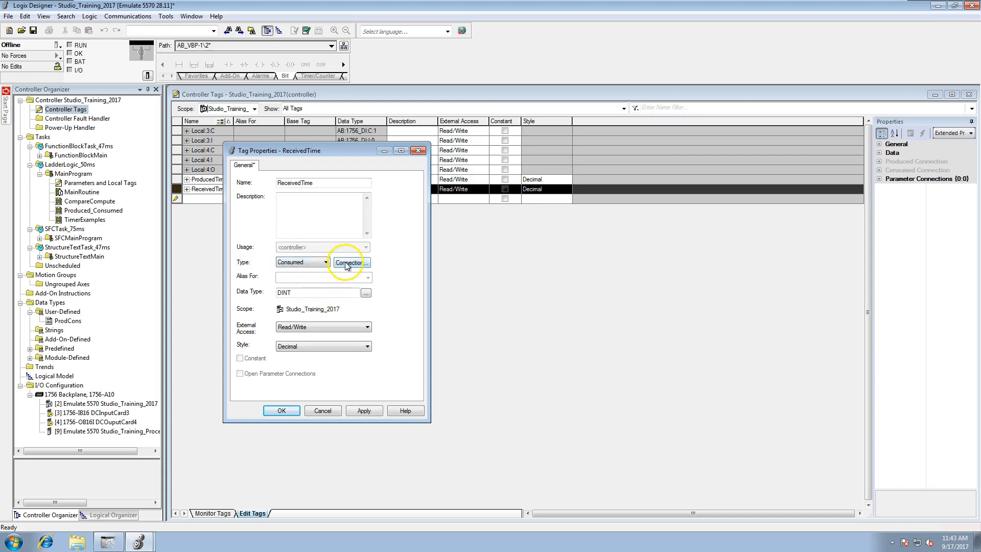
# - Configure ReceivedTime's consumed connection with producer Studio_Training_Processor2 and remote data ProducedTime, and apply the tag properties
pyautogui.click(346, 264)
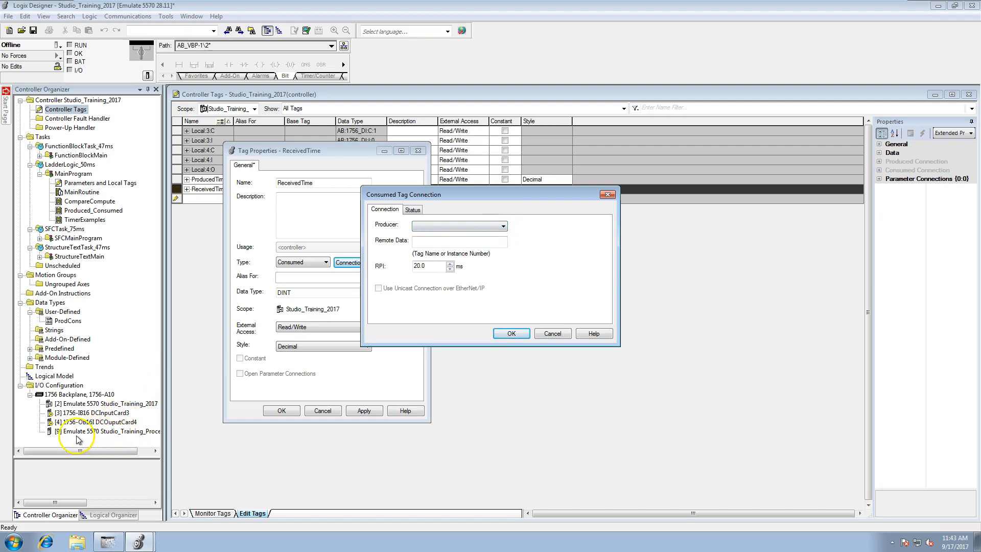
pyautogui.click(504, 227)
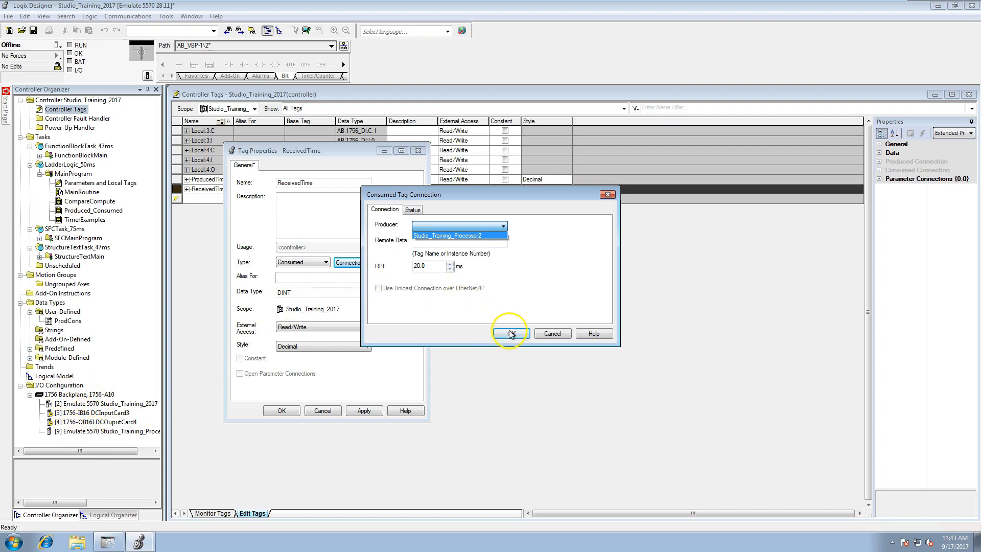
pyautogui.click(476, 235)
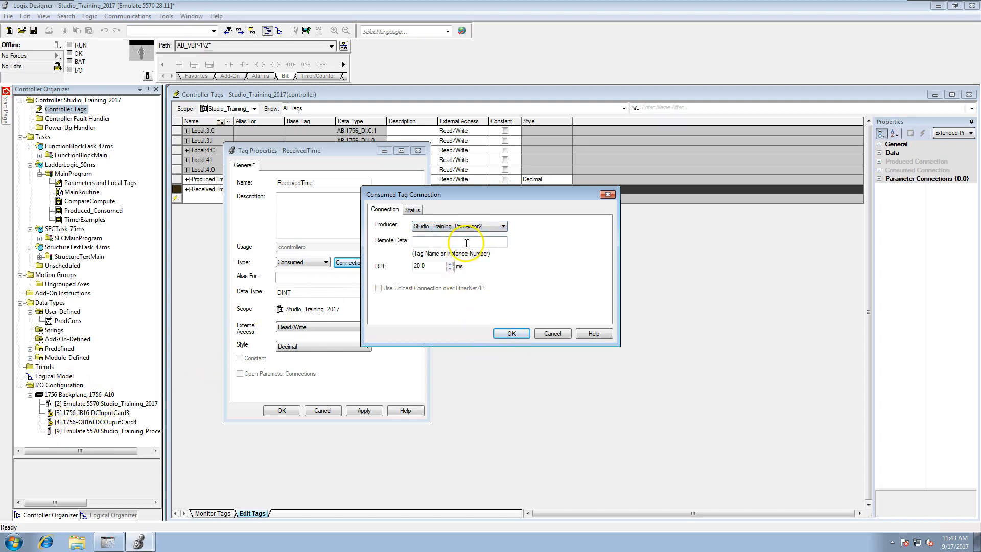
pyautogui.rightClick(425, 243)
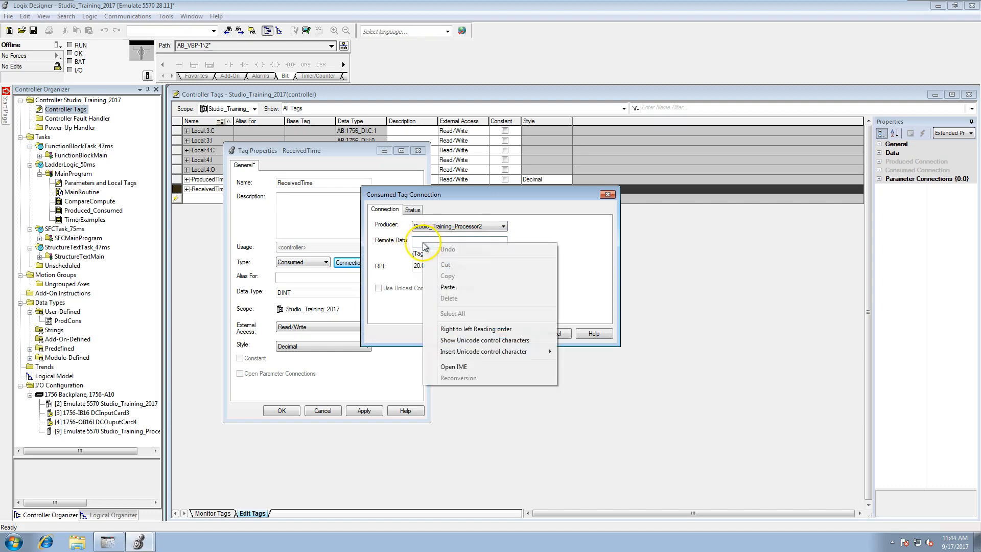
pyautogui.click(444, 280)
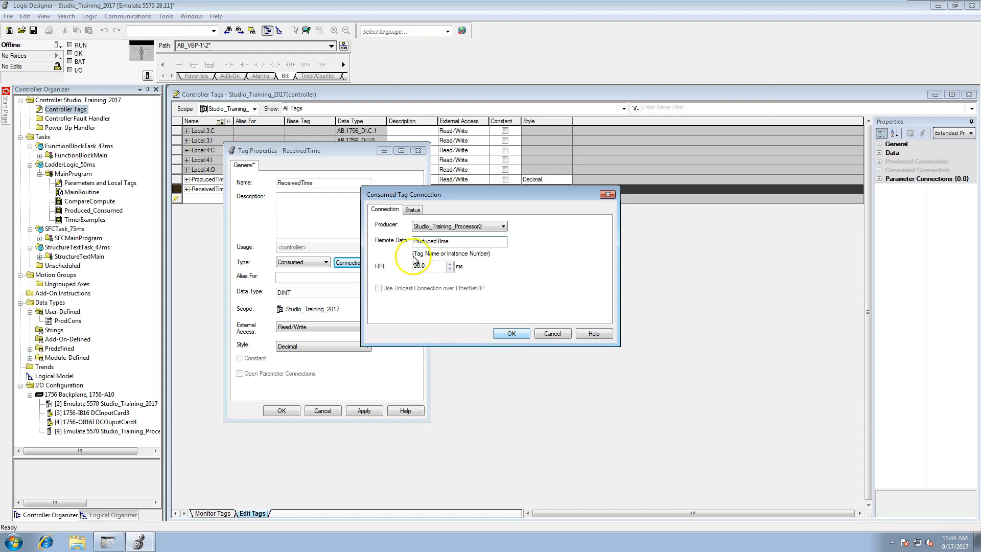
pyautogui.click(510, 334)
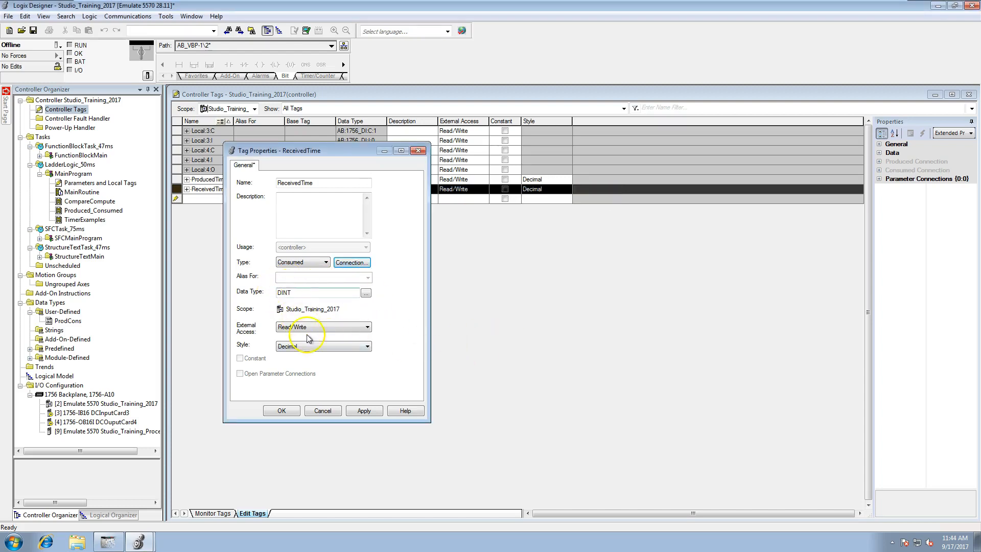
pyautogui.click(363, 410)
pyautogui.click(282, 411)
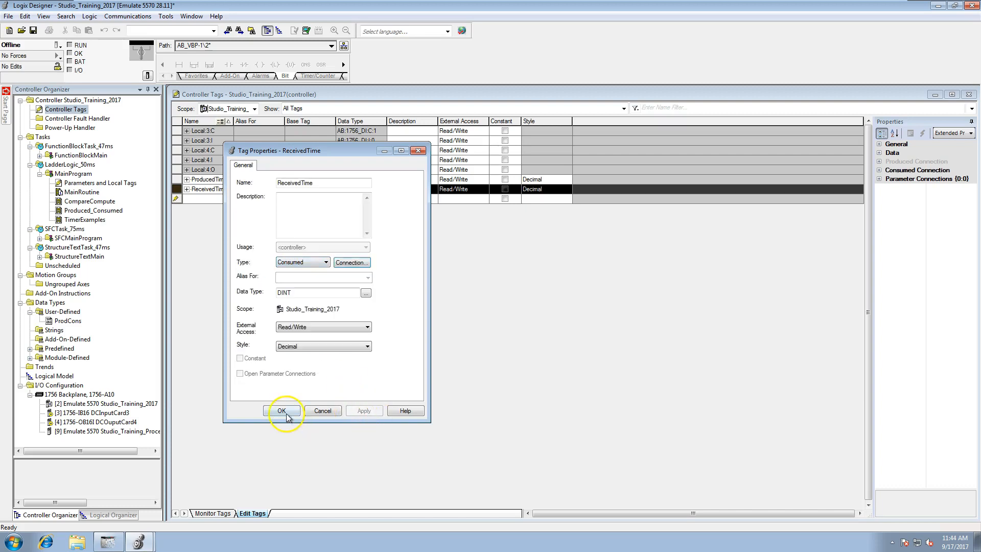
# - Try to change the ReceivedTime tag's data type to ProdCons
pyautogui.click(353, 189)
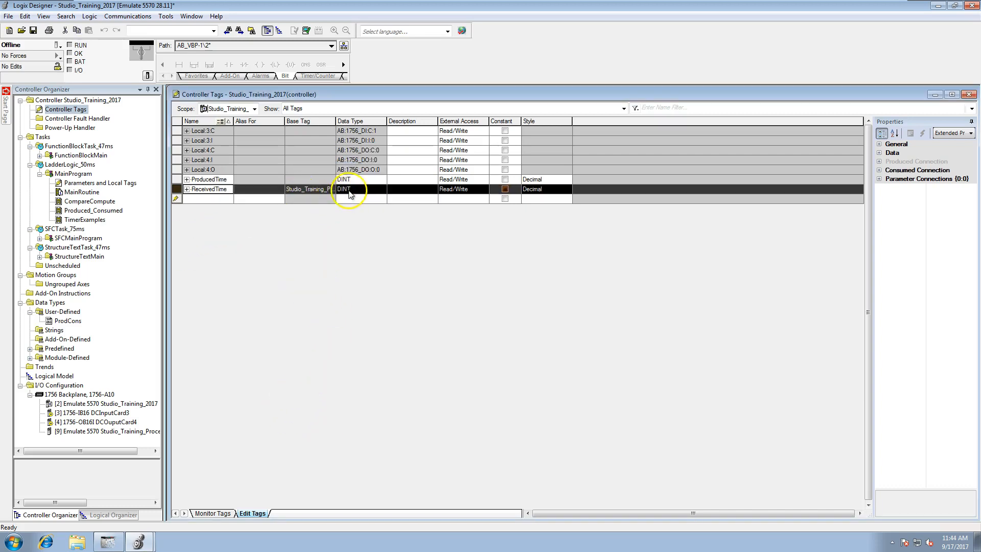
pyautogui.click(380, 189)
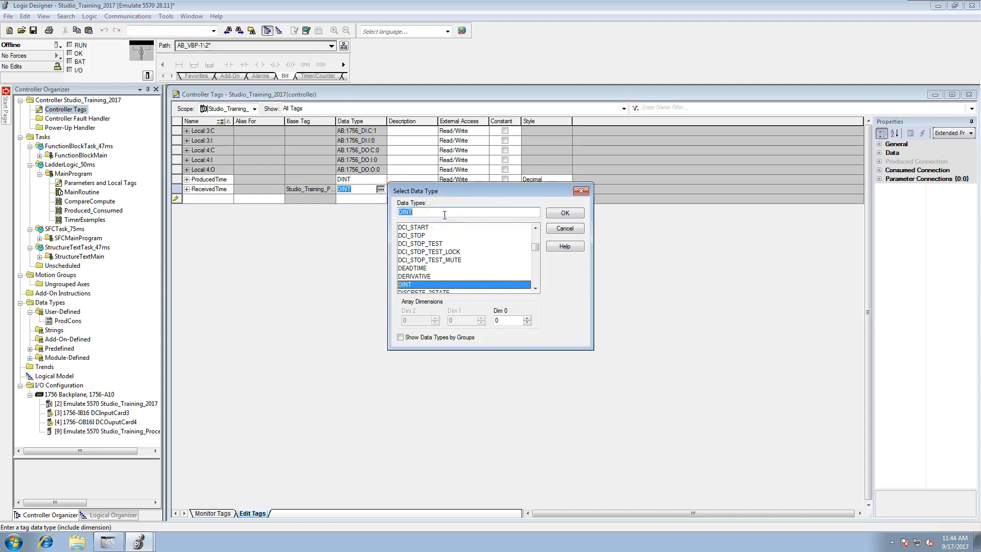
pyautogui.write('ProdCons')
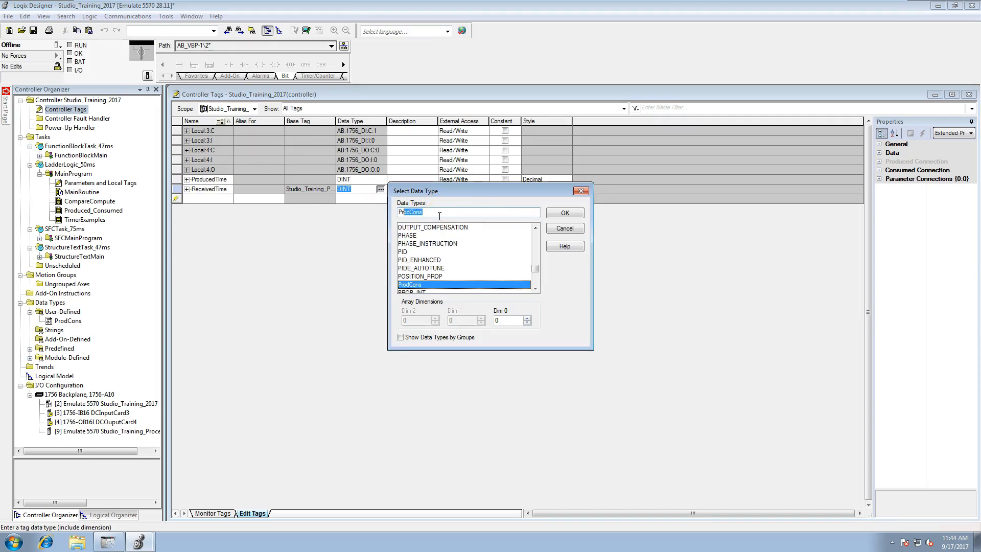
pyautogui.click(556, 217)
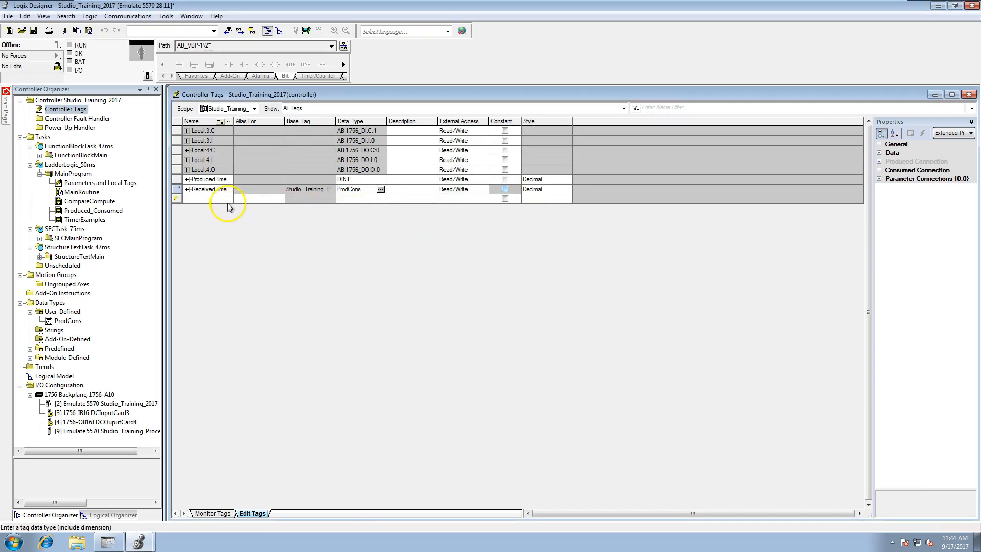
pyautogui.click(176, 190)
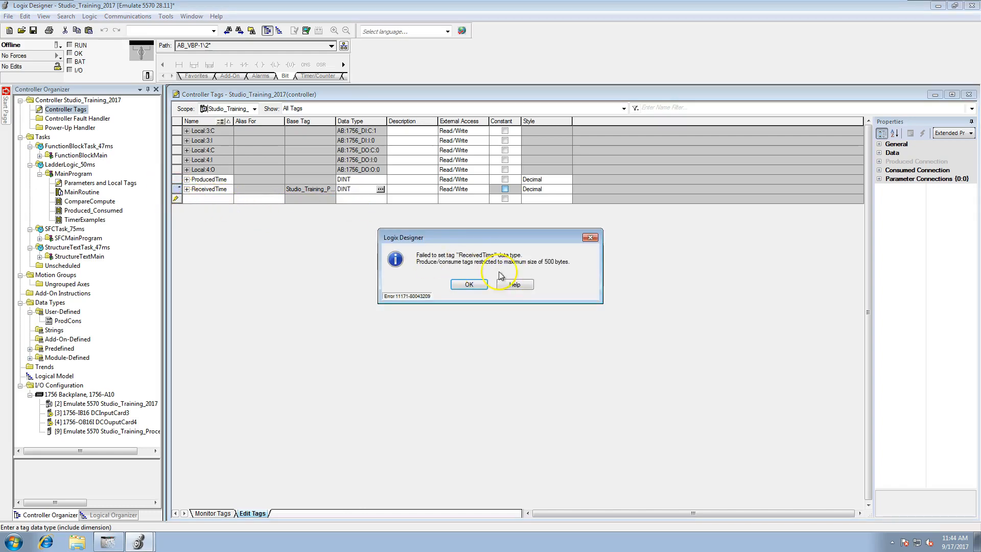
pyautogui.click(465, 284)
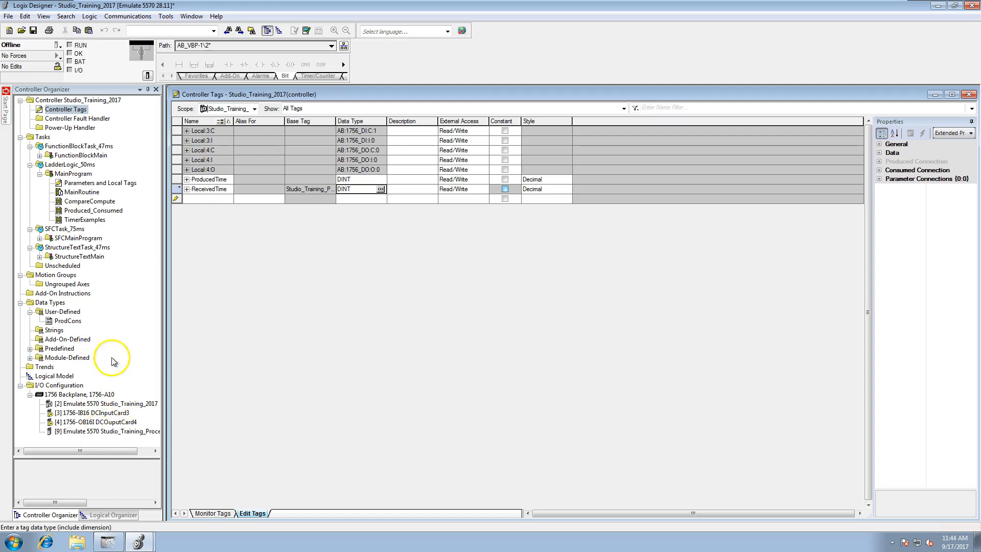
# - Review ReceivedTime's type, consumed connection producer and remote data, and leave its tag properties without changes
pyautogui.rightClick(177, 188)
pyautogui.click(202, 217)
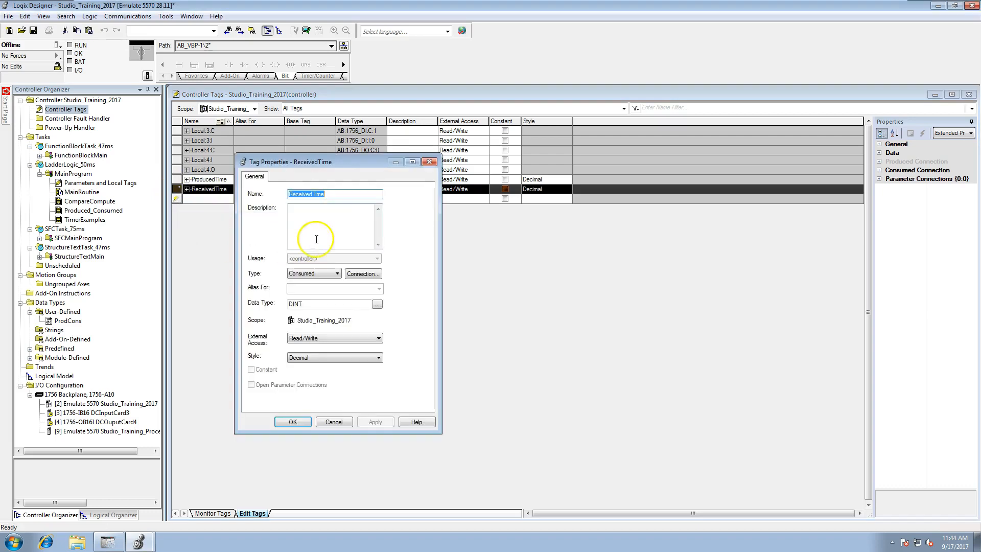
pyautogui.click(338, 274)
pyautogui.click(329, 308)
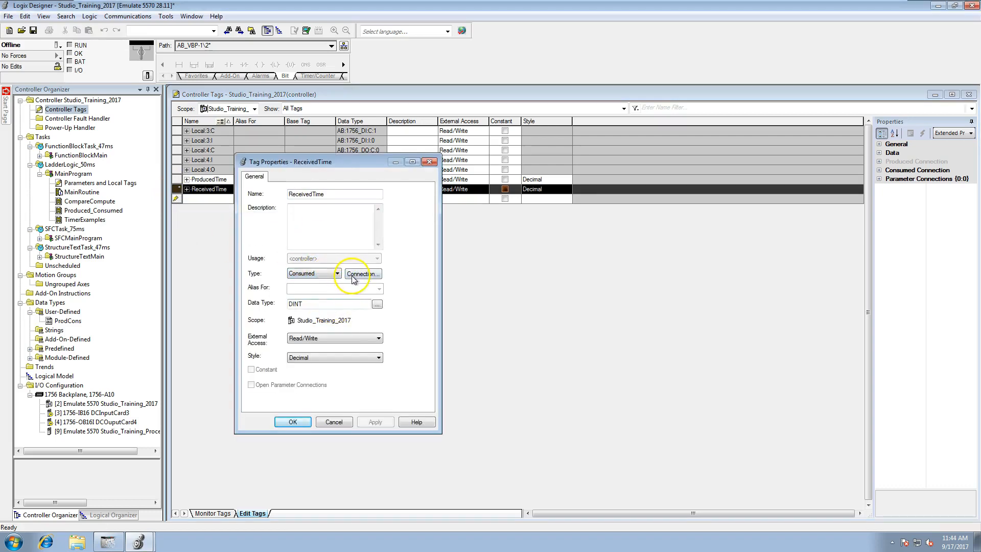
pyautogui.click(354, 274)
pyautogui.moveTo(457, 241); pyautogui.dragTo(414, 245)
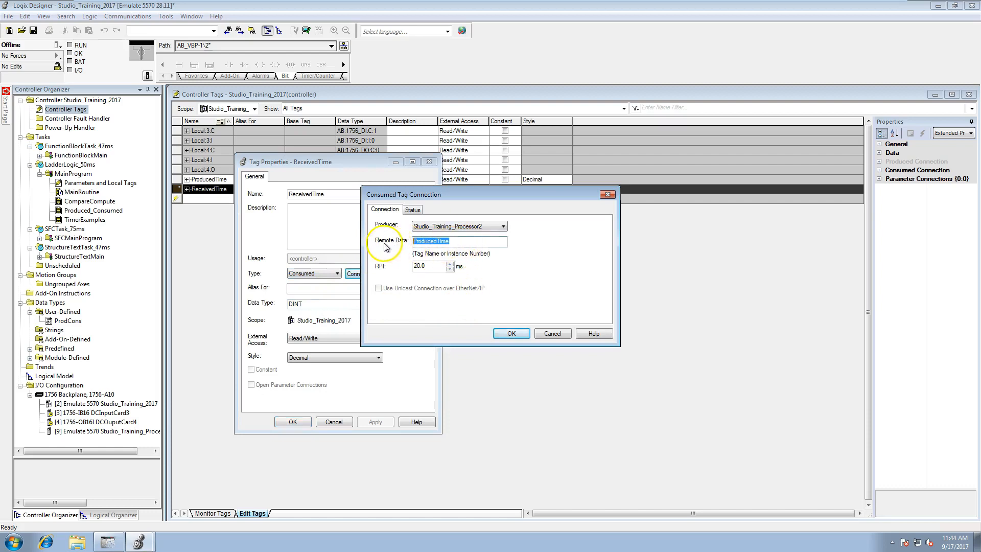
pyautogui.click(511, 333)
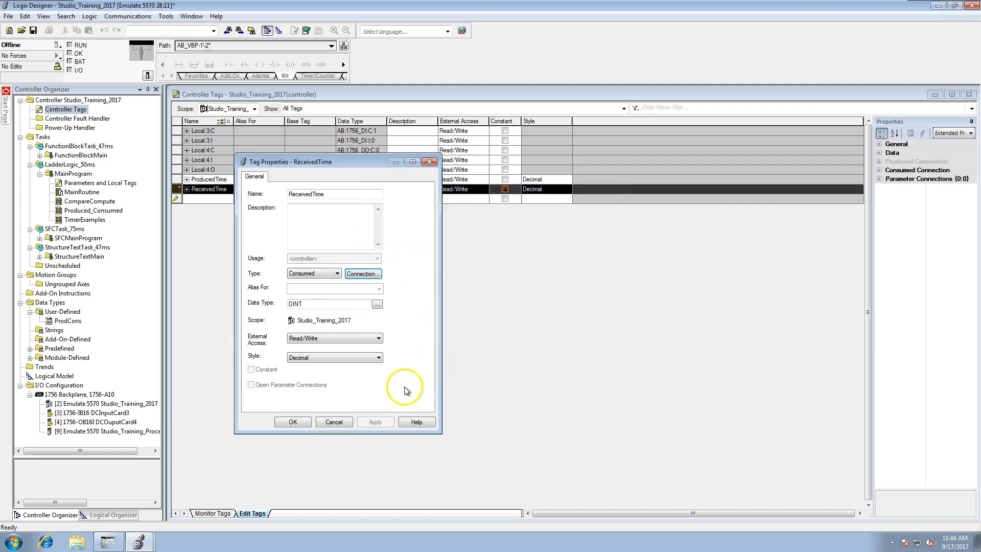
pyautogui.click(334, 421)
# - In the Studio_Trainng_Processor2 project, set the RecievedTime tag's type to Consumed in its tag properties
pyautogui.click(148, 548)
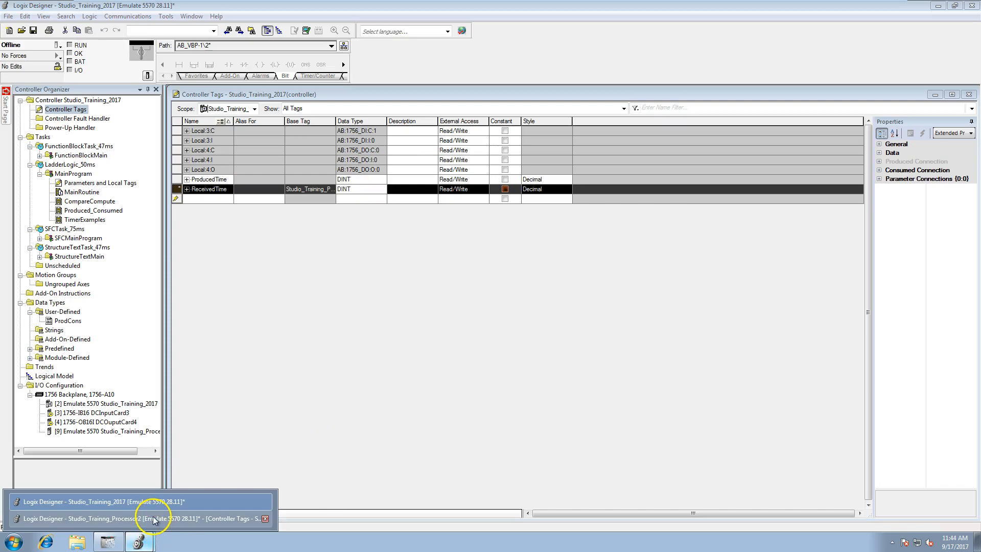
pyautogui.click(153, 521)
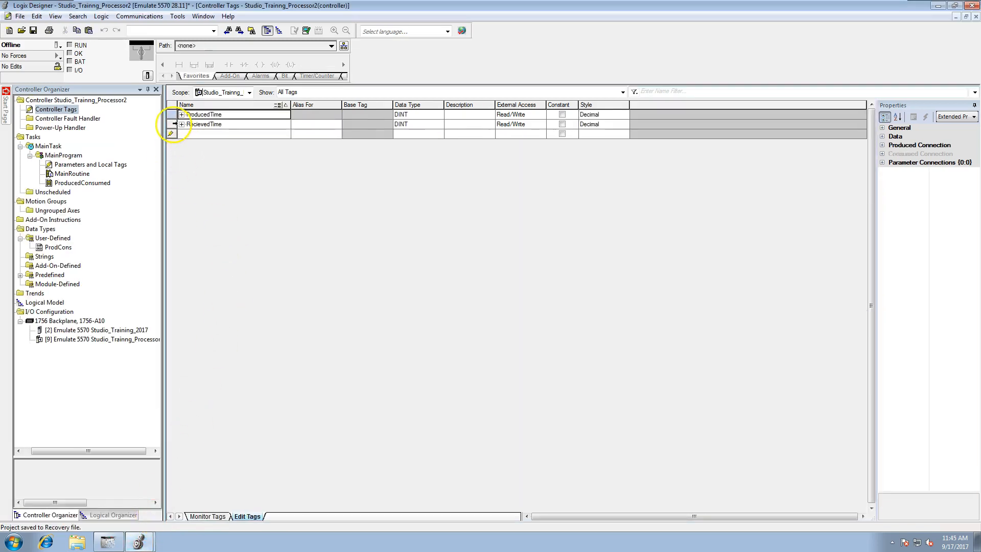
pyautogui.click(173, 125)
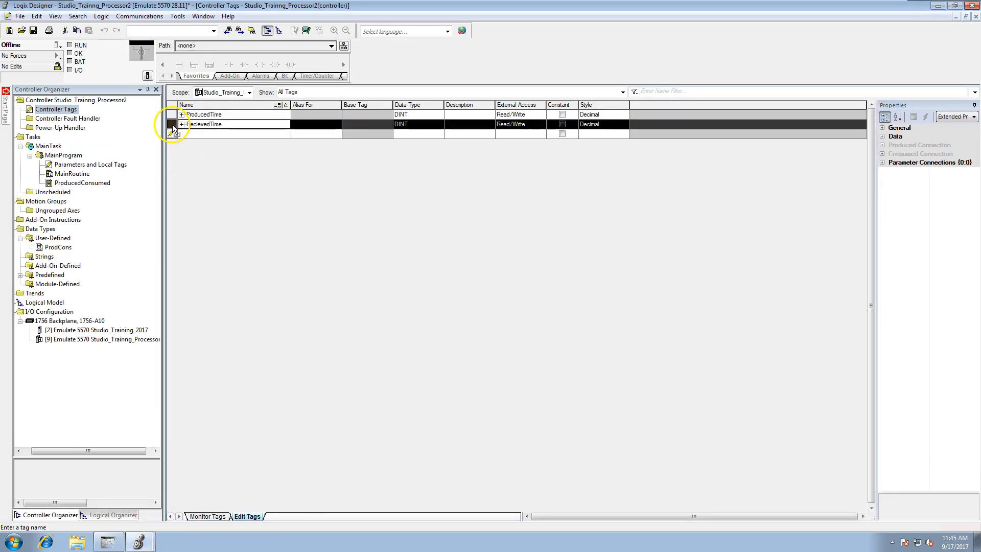
pyautogui.rightClick(173, 124)
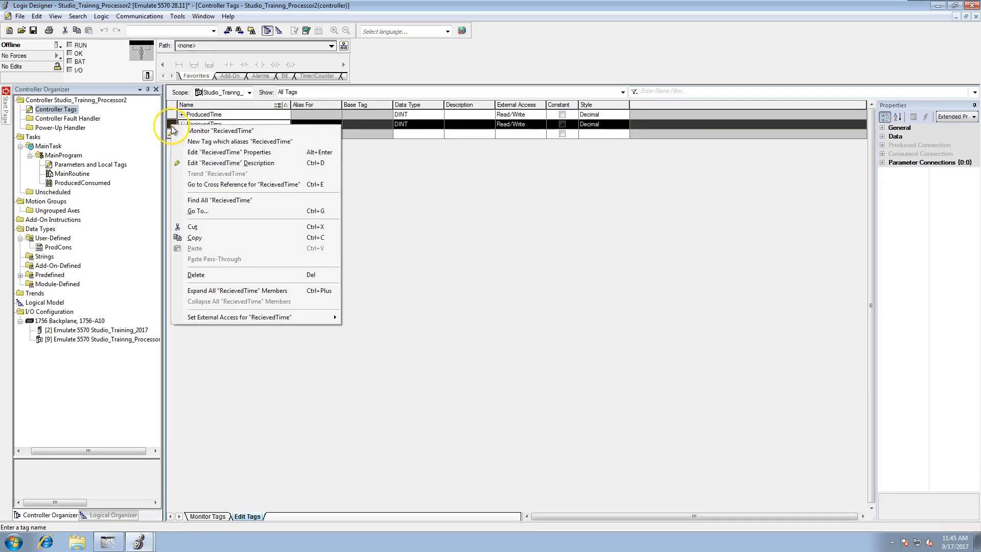
pyautogui.click(205, 152)
pyautogui.click(311, 251)
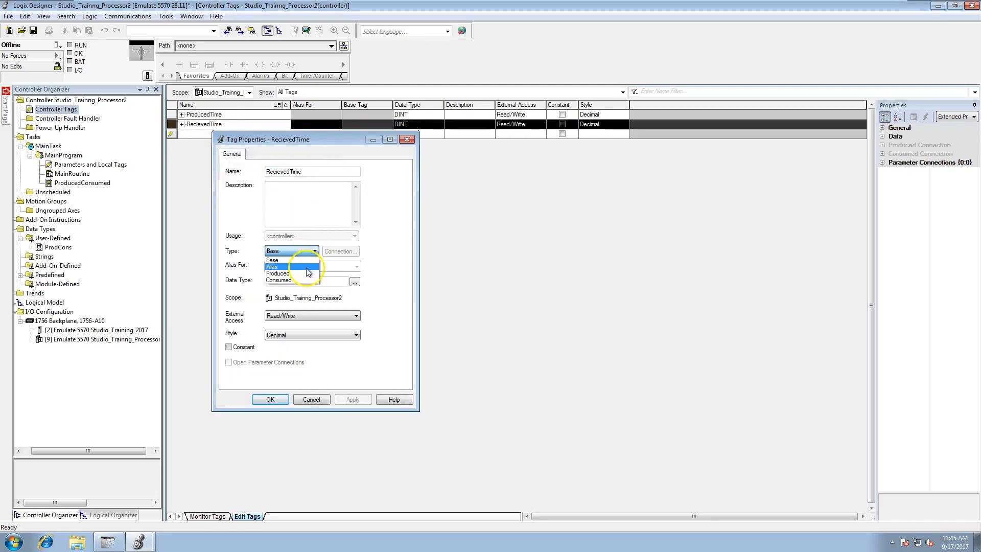
pyautogui.click(286, 280)
# - Configure RecievedTime's consumed connection with producer Studio_Training_2017 and remote data ProducedTime, and apply the tag properties
pyautogui.click(339, 251)
pyautogui.click(503, 226)
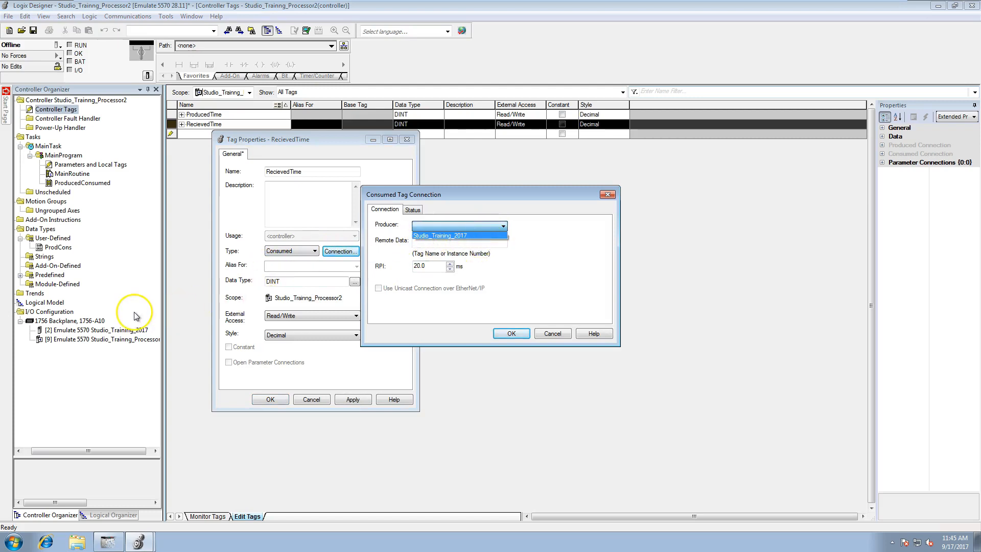
pyautogui.click(443, 236)
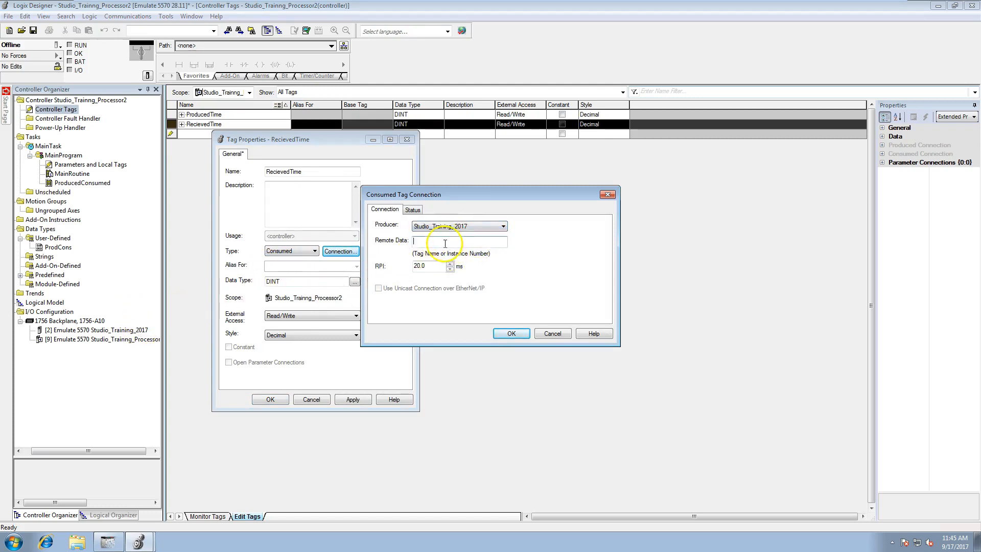
pyautogui.rightClick(442, 241)
pyautogui.click(459, 285)
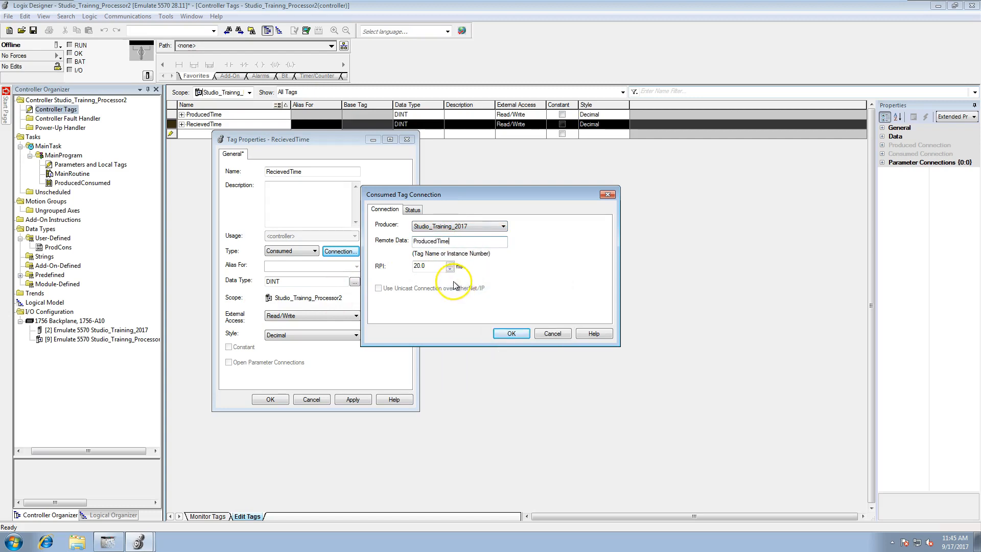
pyautogui.click(511, 333)
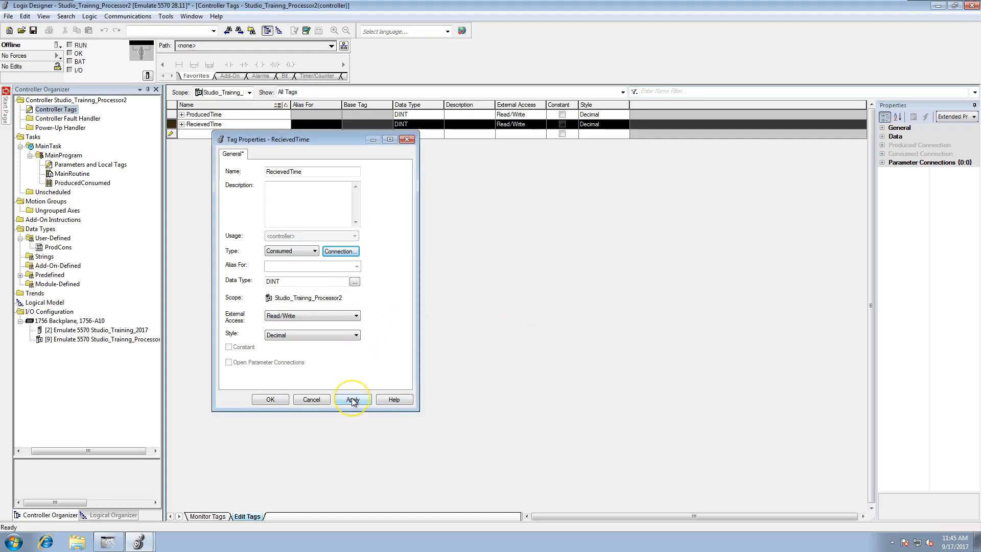
pyautogui.click(353, 399)
pyautogui.click(279, 400)
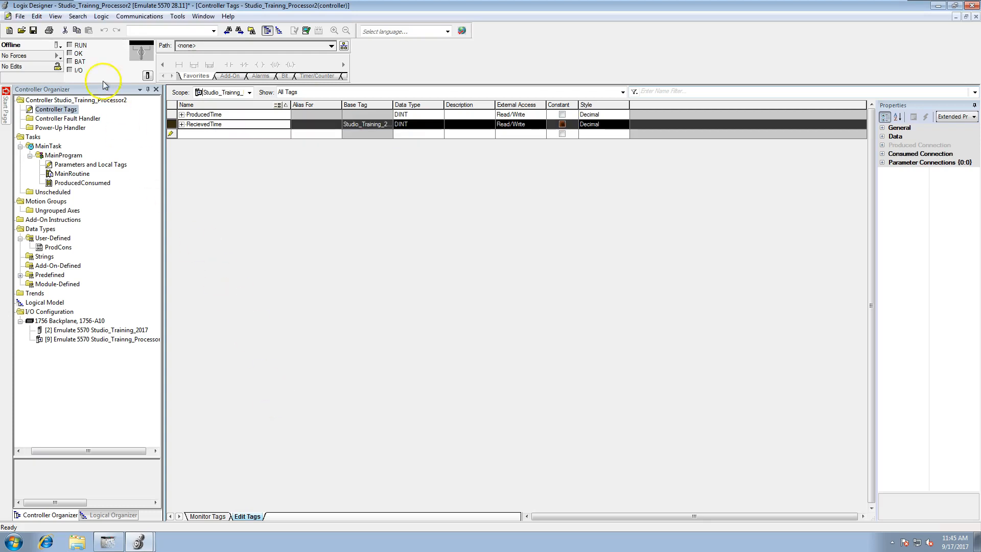
# - Check which controllers are available in the AB_VBP-1 virtual chassis using Who Active
pyautogui.click(121, 18)
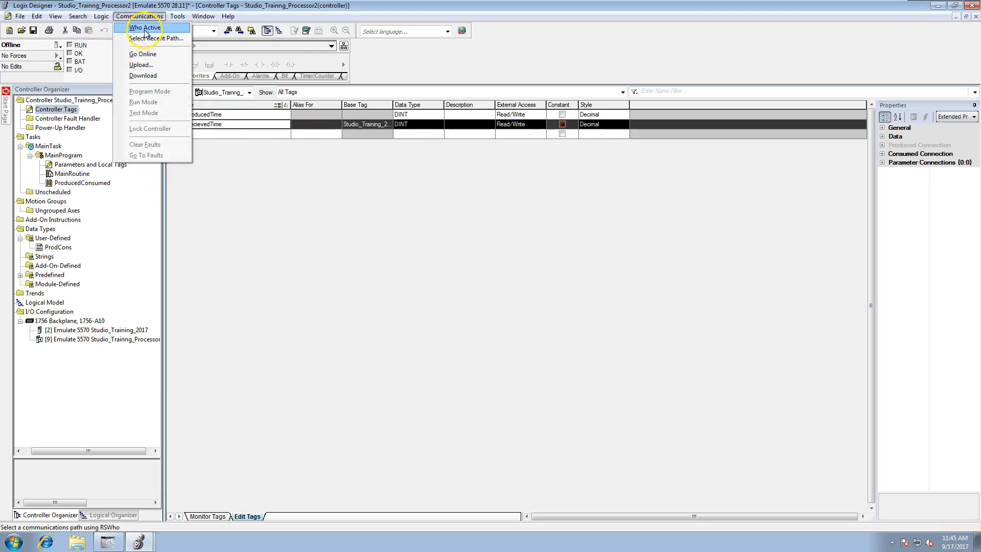
pyautogui.click(144, 29)
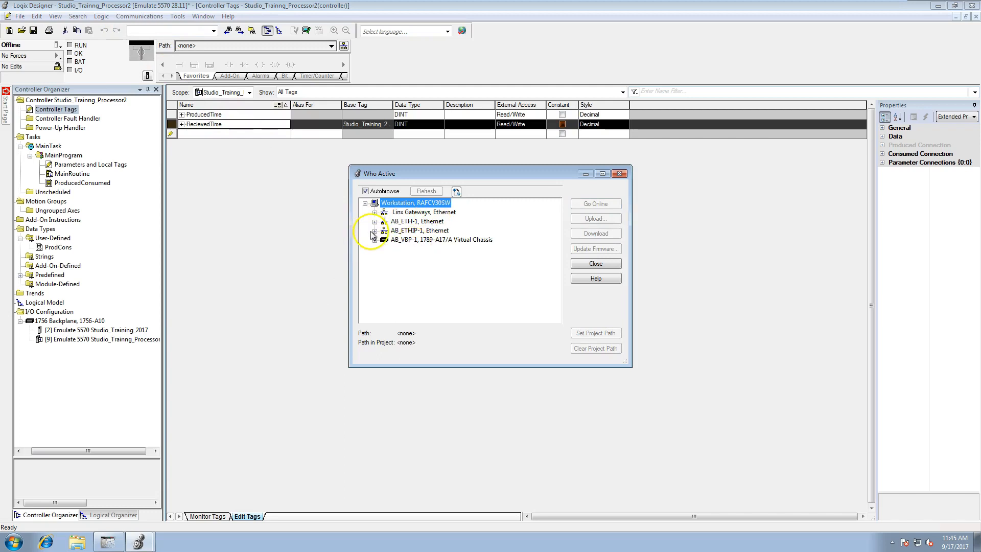
pyautogui.click(375, 240)
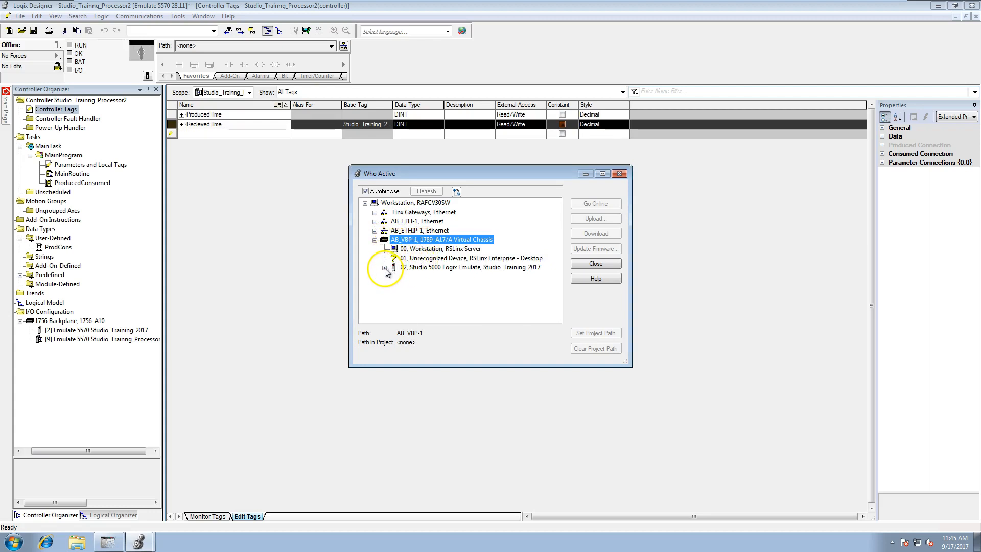
pyautogui.click(596, 264)
# - Switch to Studio 5000 Logix Emulate and create an Emulate 5570 Controller in slot 9 with version 28 and Remote Program startup mode
pyautogui.click(108, 541)
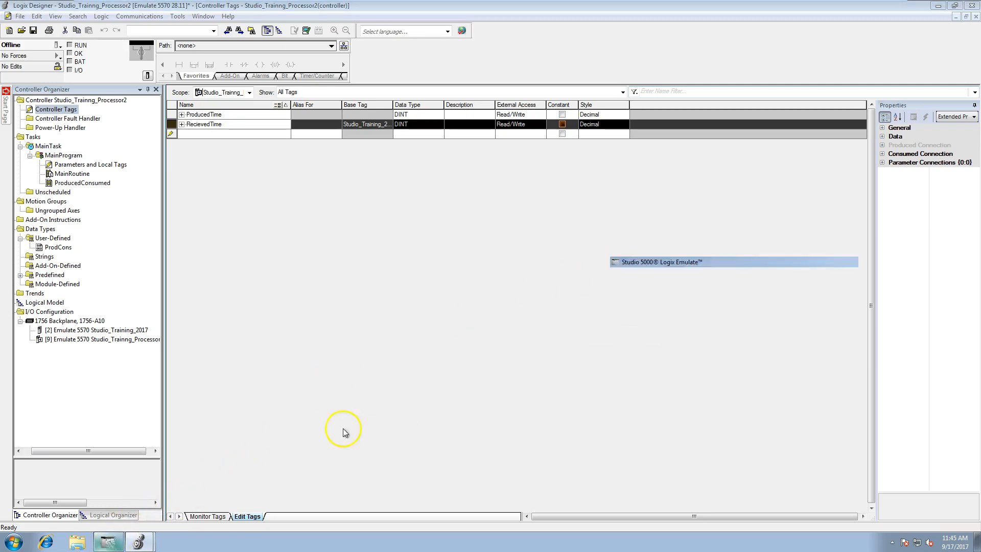
pyautogui.rightClick(696, 405)
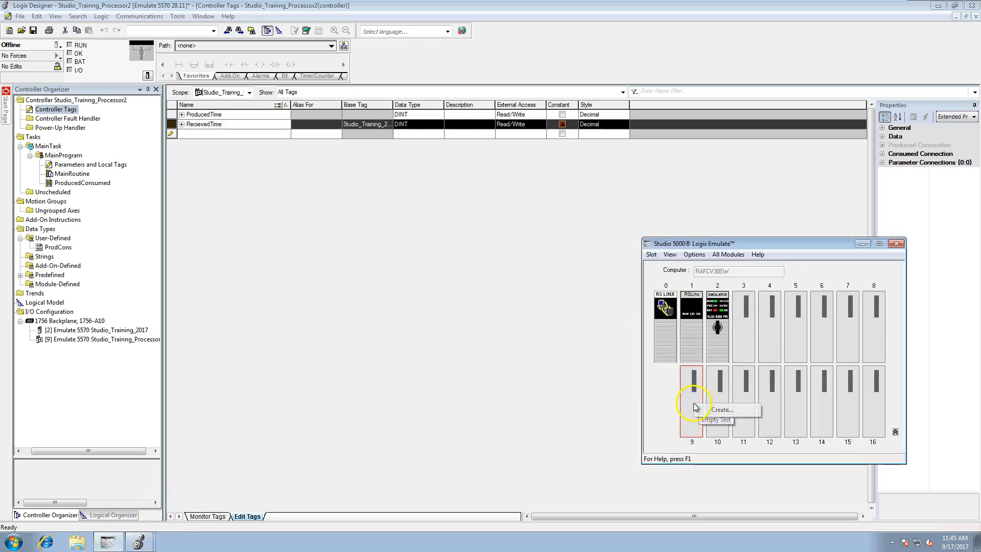
pyautogui.click(721, 409)
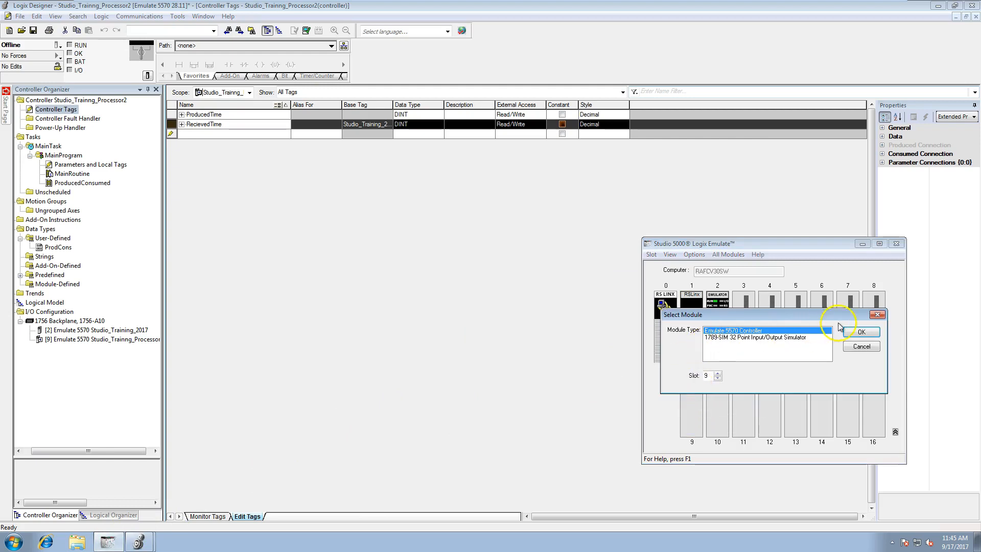
pyautogui.click(852, 336)
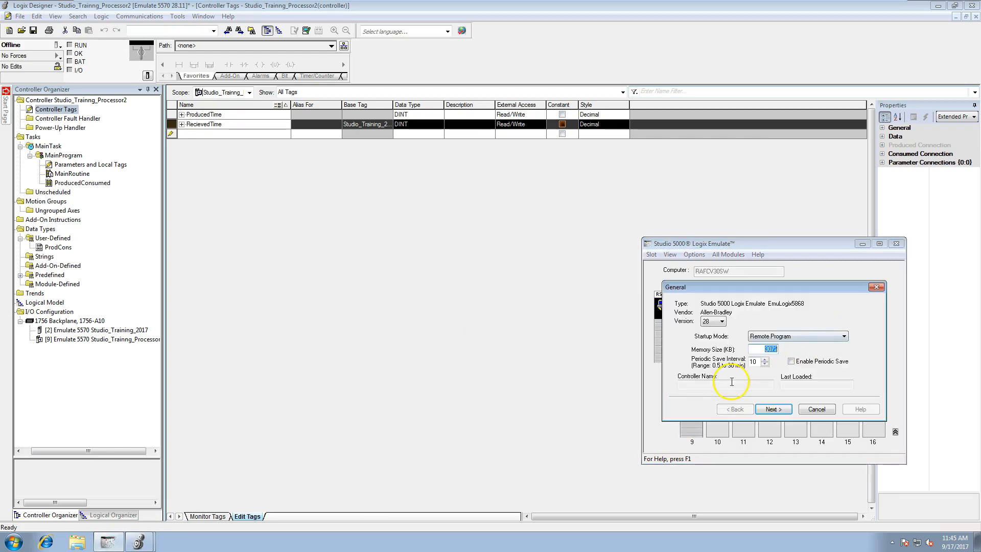
pyautogui.click(774, 410)
pyautogui.click(770, 408)
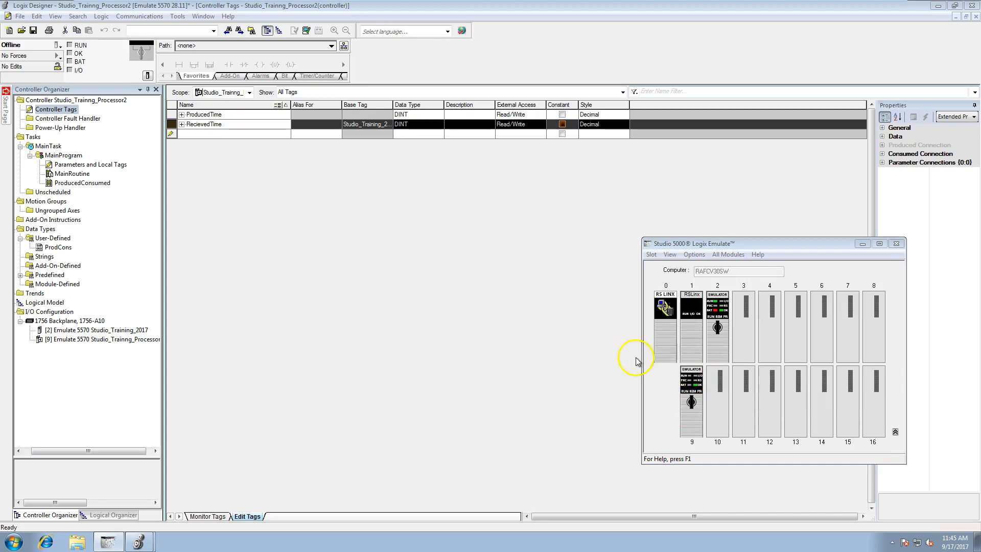
# - Download the Studio_Trainng_Processor2 project to the slot 9 Studio 5000 Logix Emulate controller in the AB_VBP-1 virtual chassis
pyautogui.click(349, 204)
pyautogui.click(139, 16)
pyautogui.click(133, 25)
pyautogui.doubleClick(386, 240)
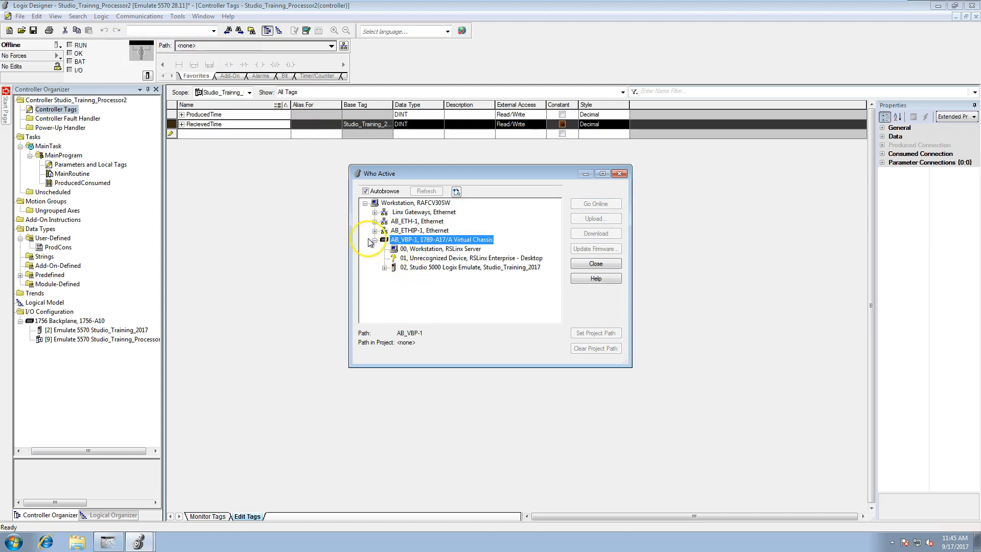
pyautogui.click(374, 239)
pyautogui.click(374, 240)
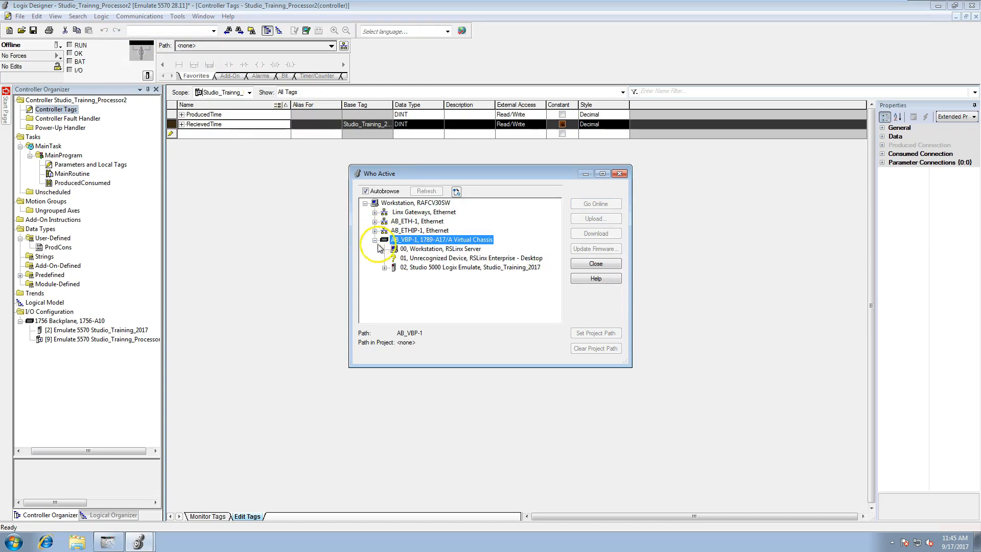
pyautogui.click(387, 267)
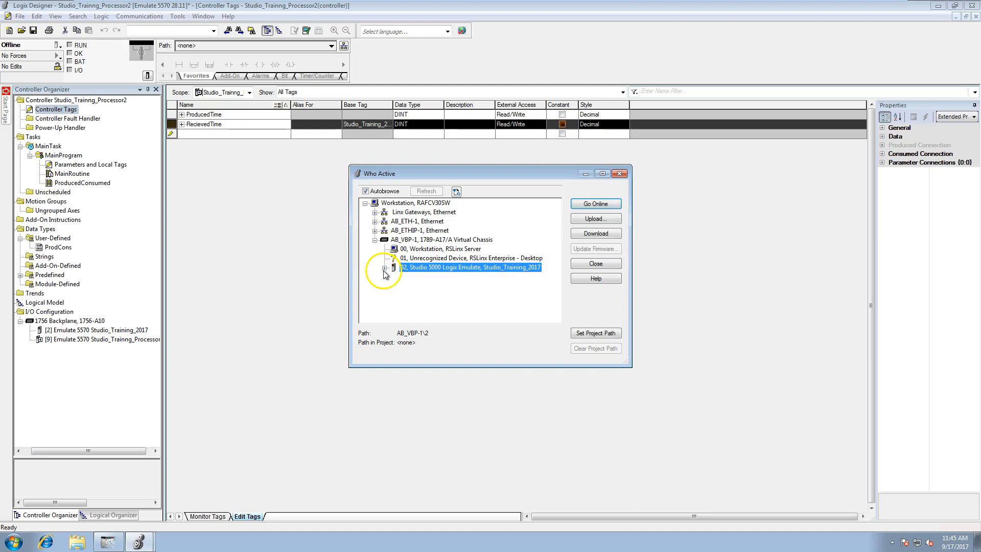
pyautogui.click(384, 241)
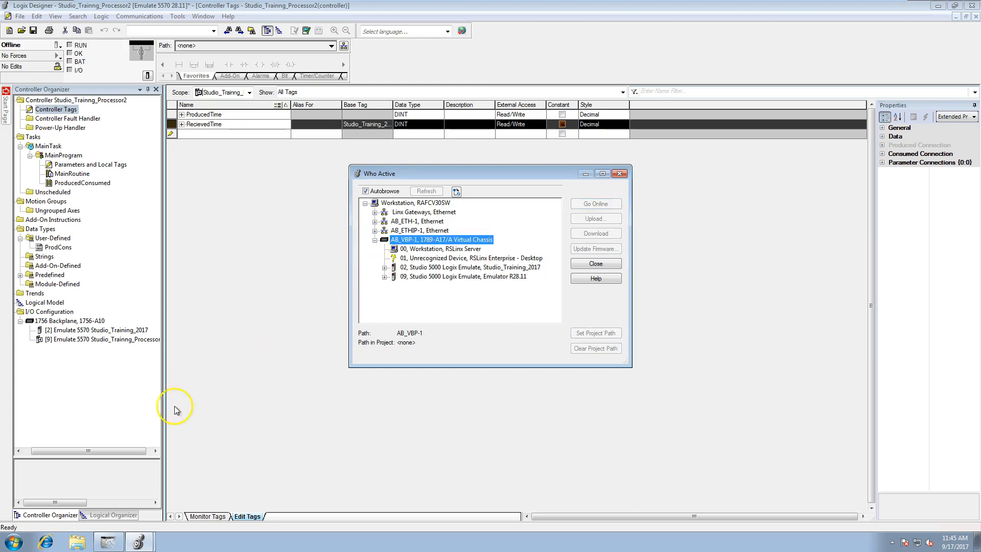
pyautogui.click(14, 542)
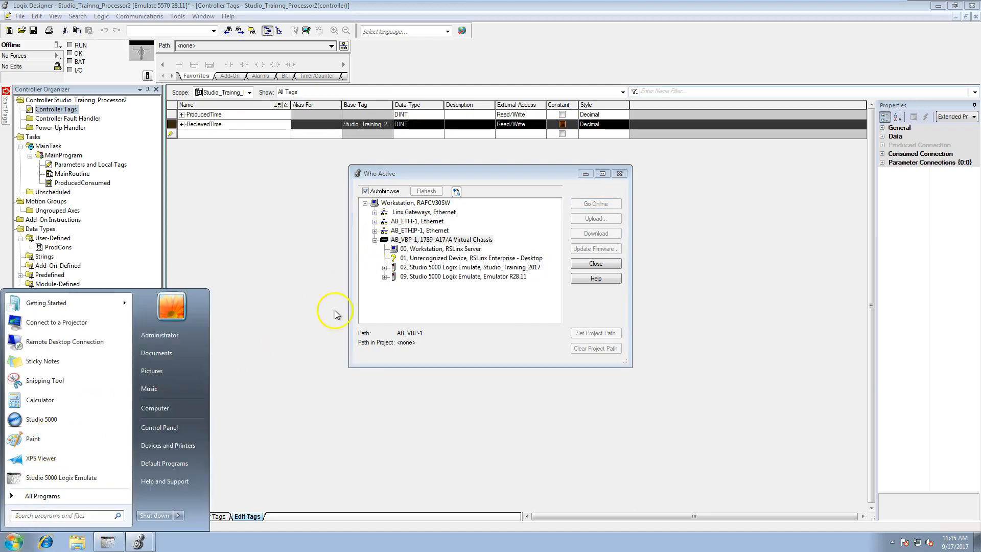
pyautogui.click(450, 276)
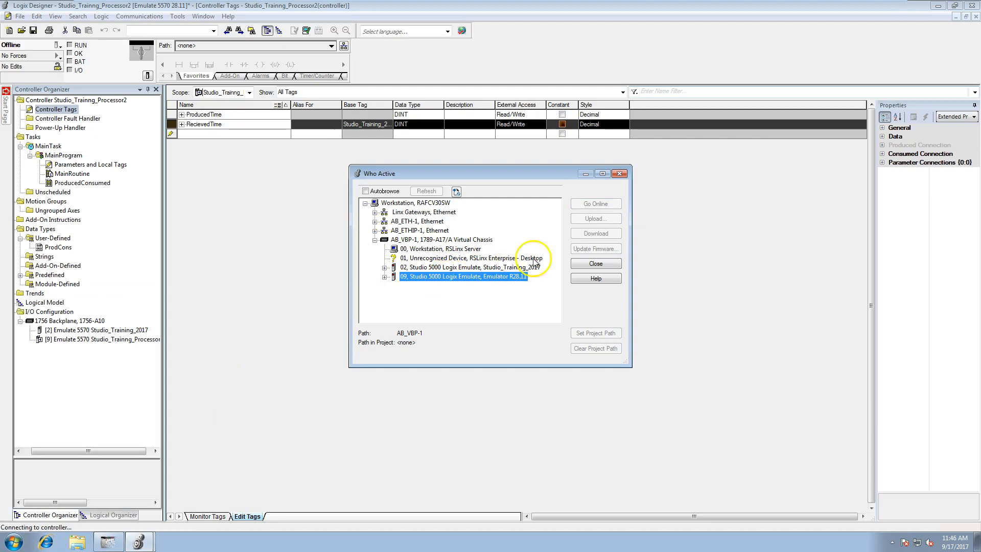
pyautogui.click(595, 234)
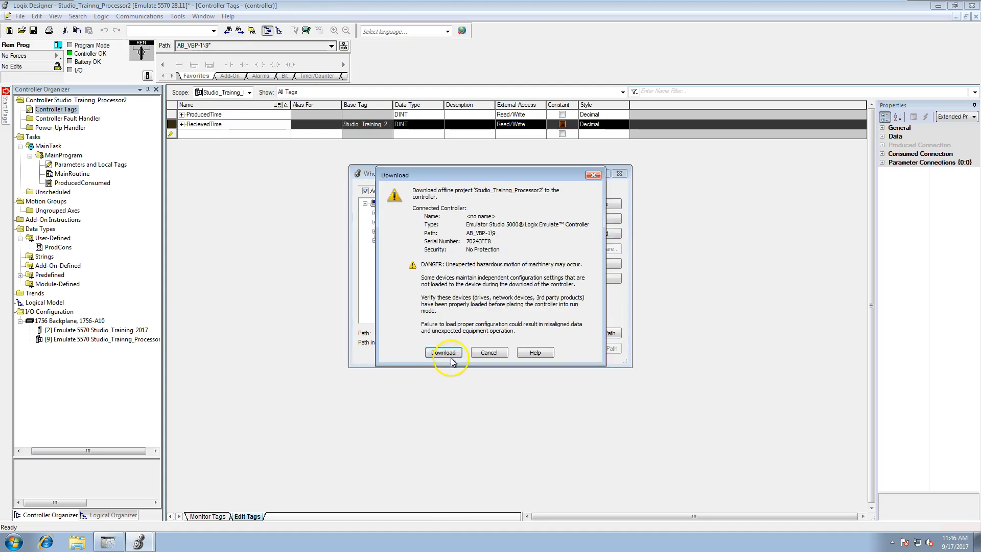
pyautogui.click(443, 352)
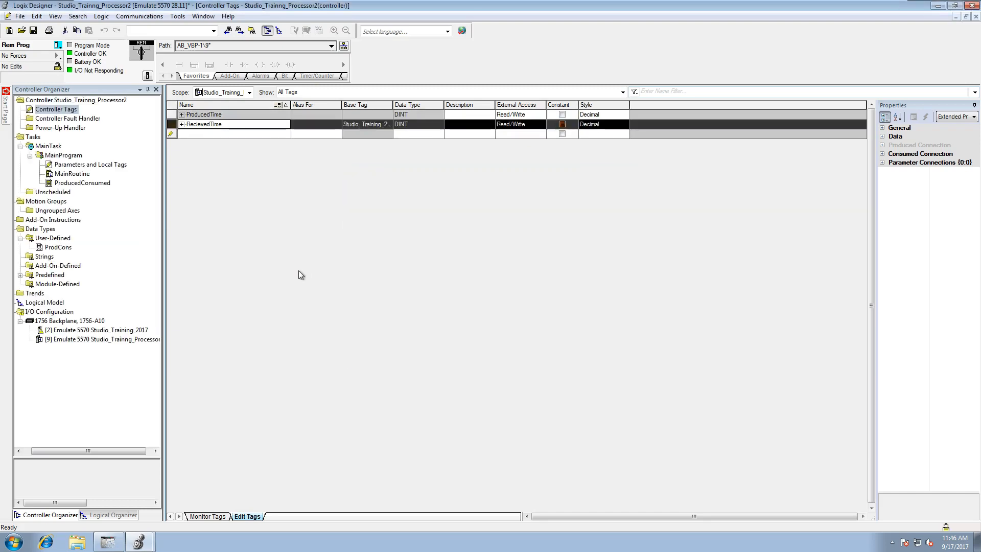
# - Switch to the Studio_Training_2017 project, download it to the slot 2 emulated controller, and return that controller to Remote Run
pyautogui.click(174, 548)
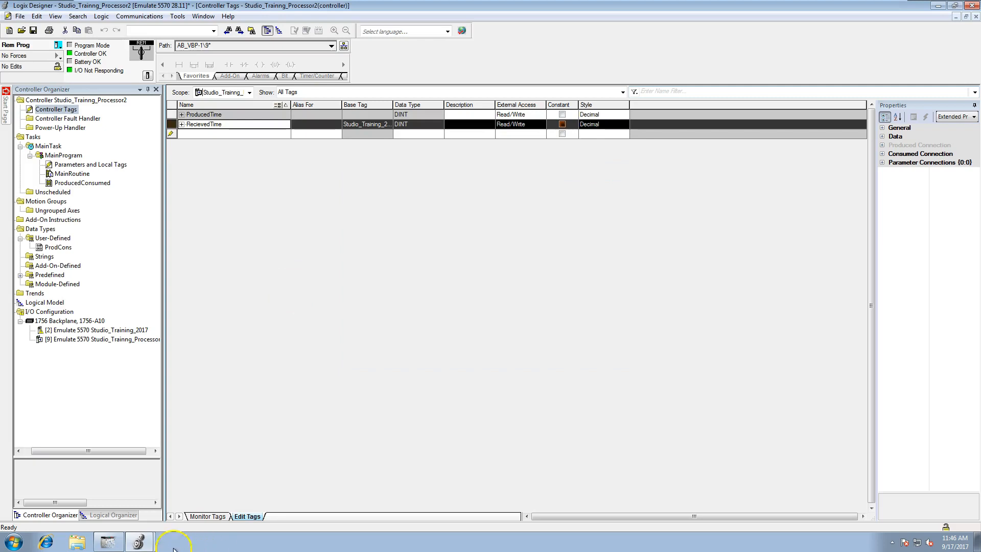
pyautogui.click(136, 546)
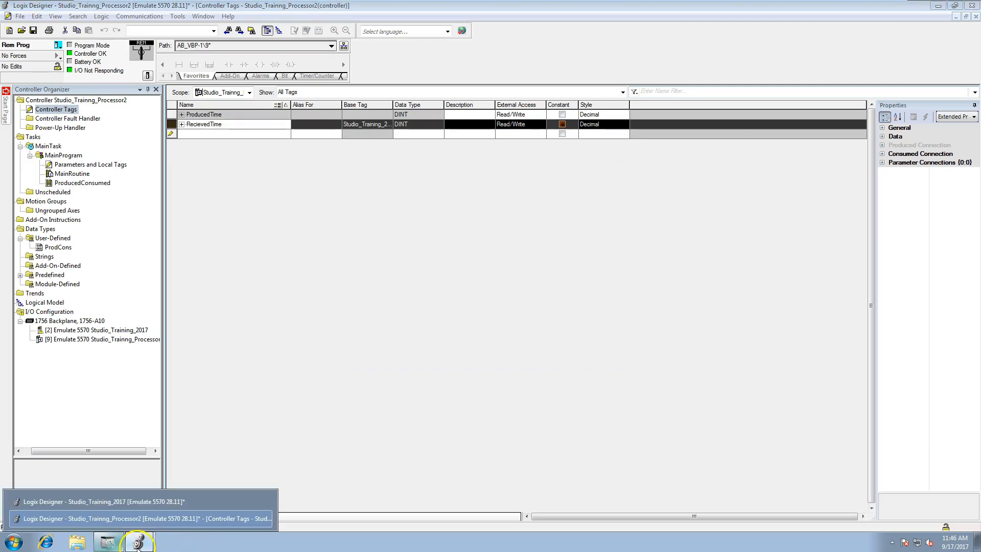
pyautogui.click(136, 503)
pyautogui.click(128, 16)
pyautogui.click(168, 61)
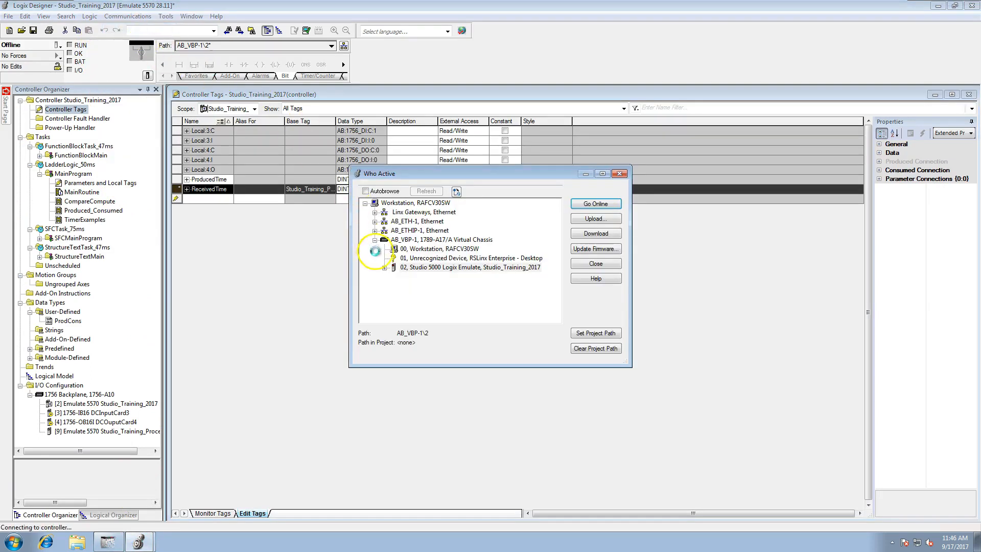
pyautogui.click(595, 234)
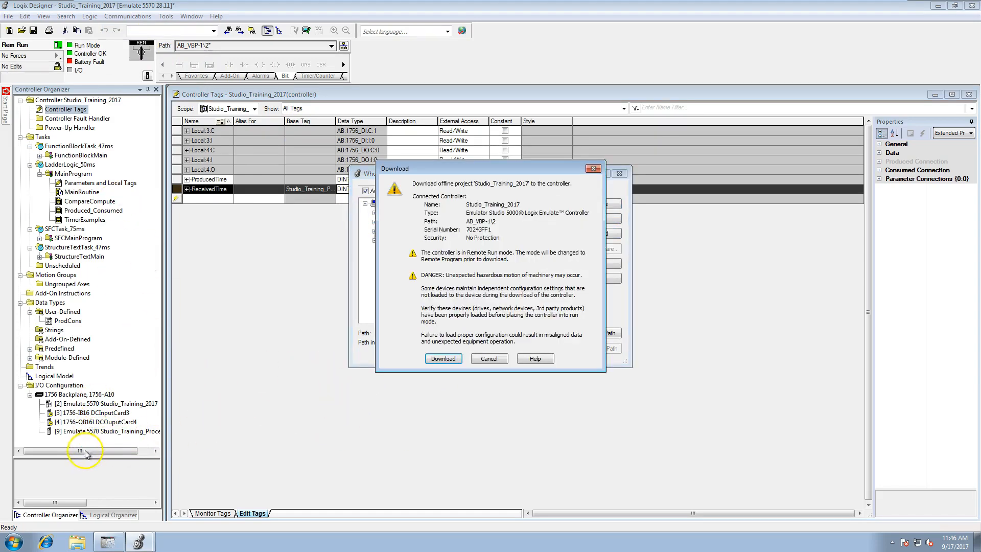
pyautogui.click(439, 360)
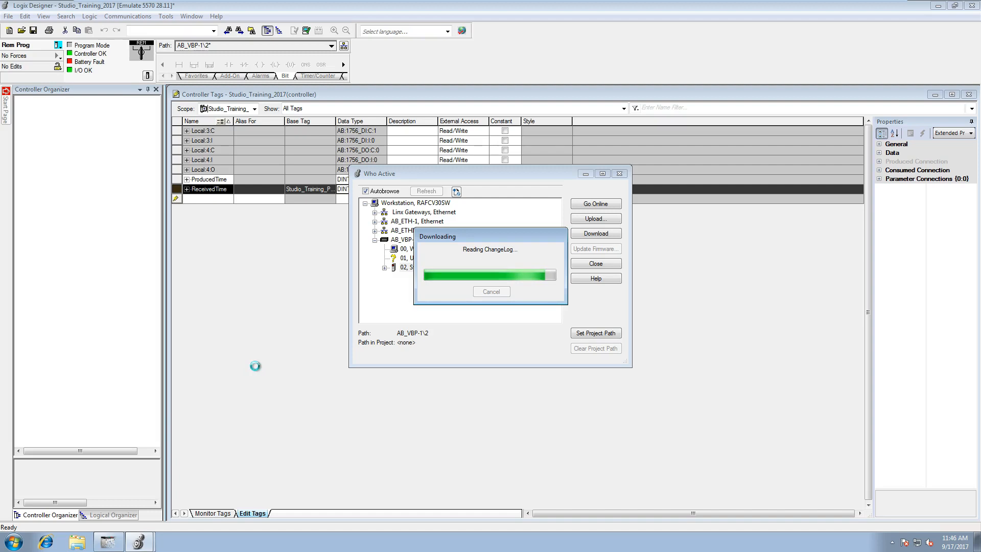
pyautogui.click(527, 292)
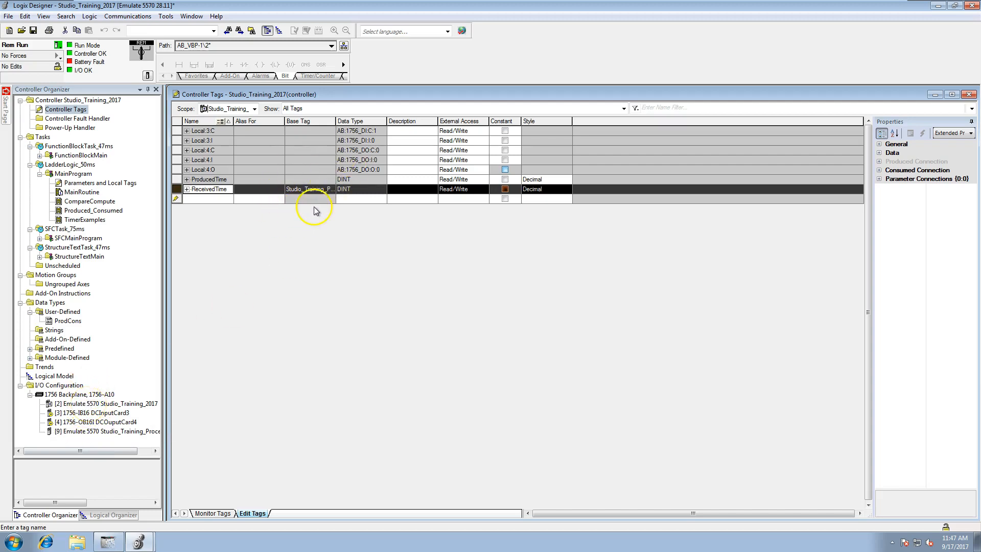
# - Widen the Name and Alias For columns of the controller tags, and monitor the values of ProducedTime and ReceivedTime
pyautogui.click(187, 189)
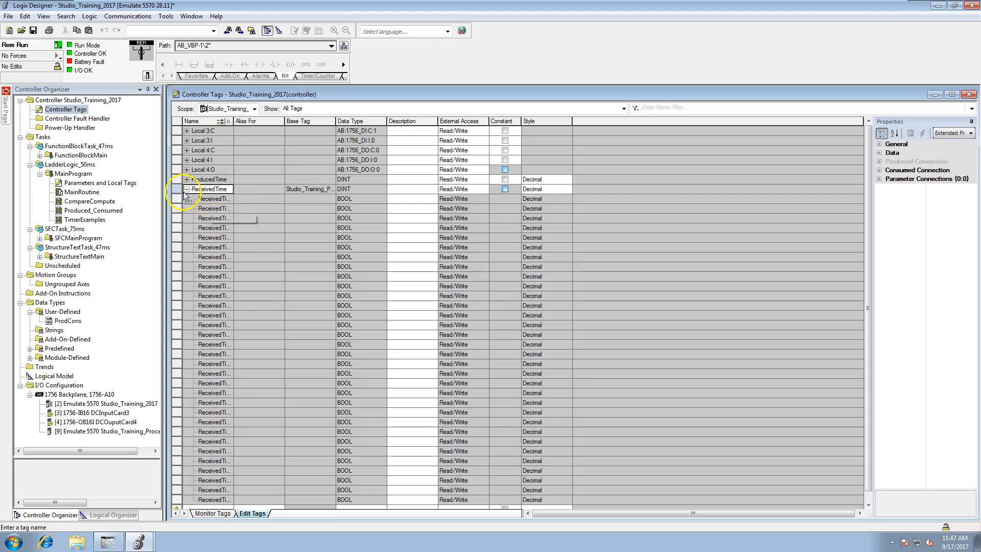
pyautogui.moveTo(284, 125); pyautogui.dragTo(333, 123)
pyautogui.moveTo(234, 123); pyautogui.dragTo(345, 123)
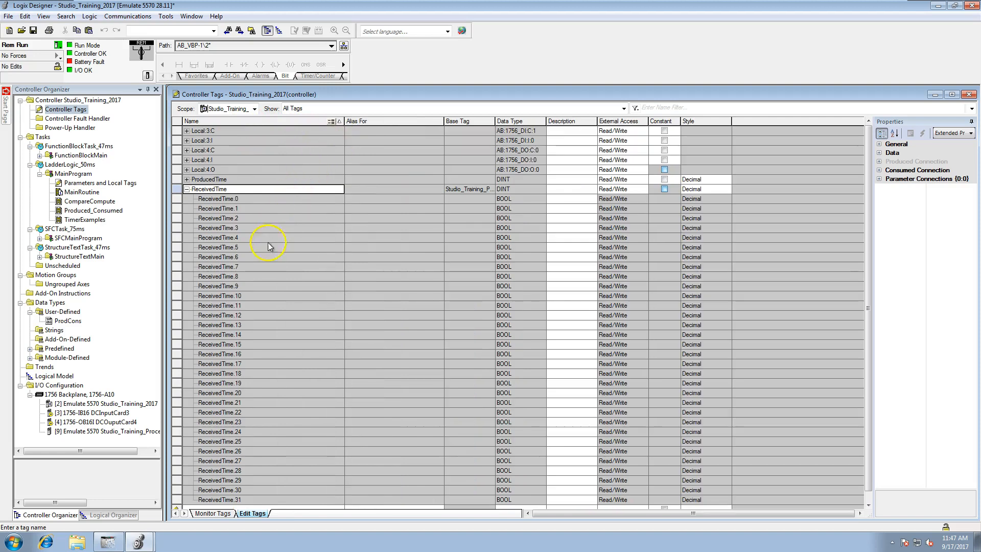
pyautogui.click(187, 189)
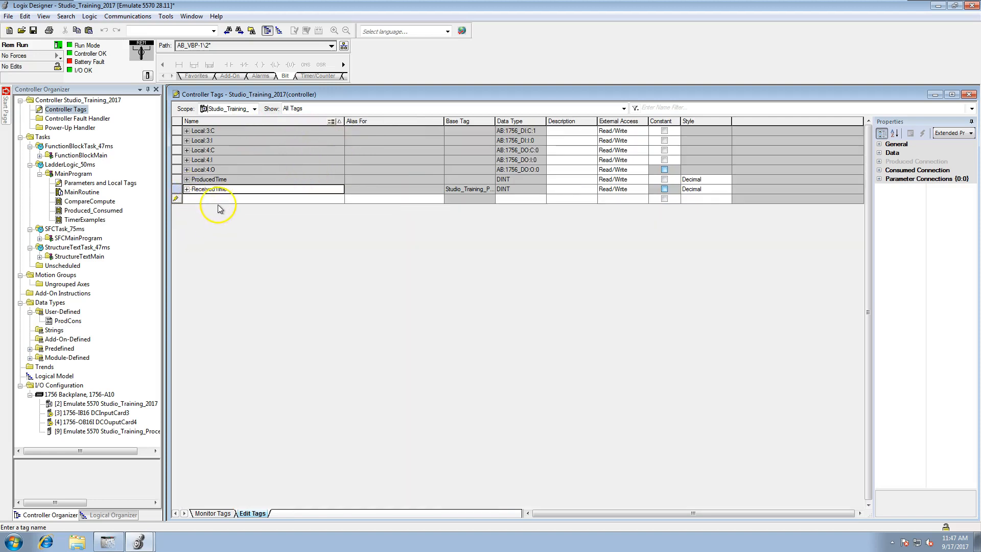
pyautogui.click(211, 513)
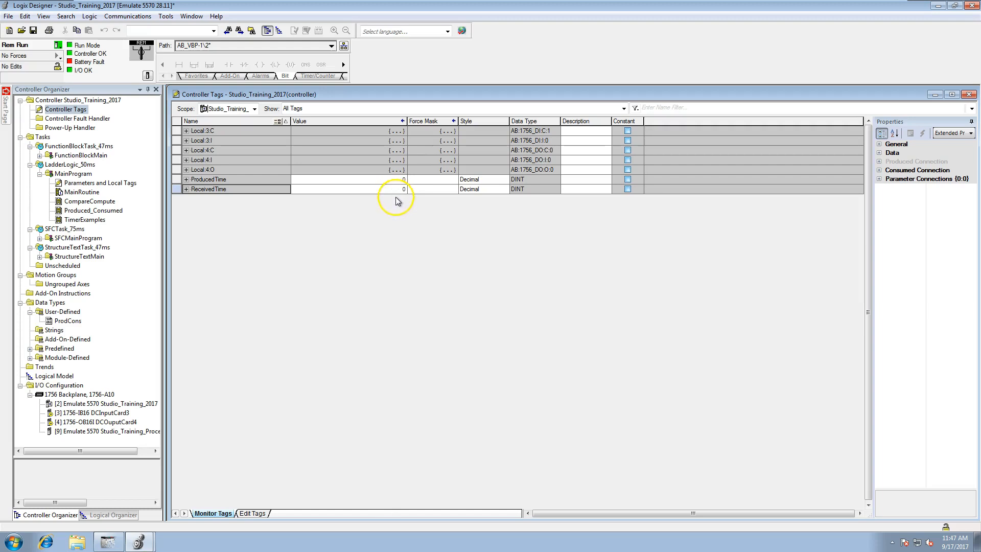
pyautogui.click(77, 404)
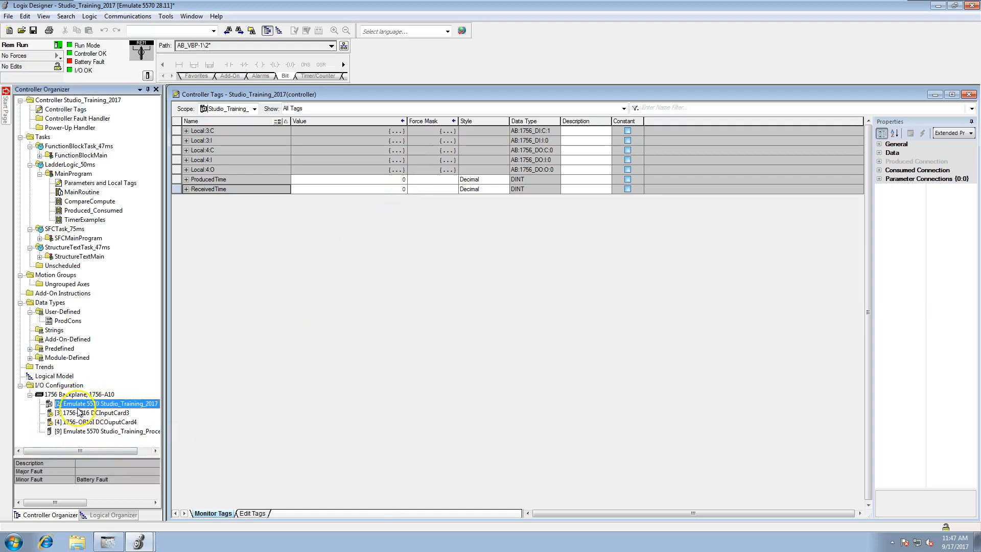
# - Switch to the Studio_Trainng_Processor2 project and change its controller mode to Remote Run
pyautogui.moveTo(137, 542)
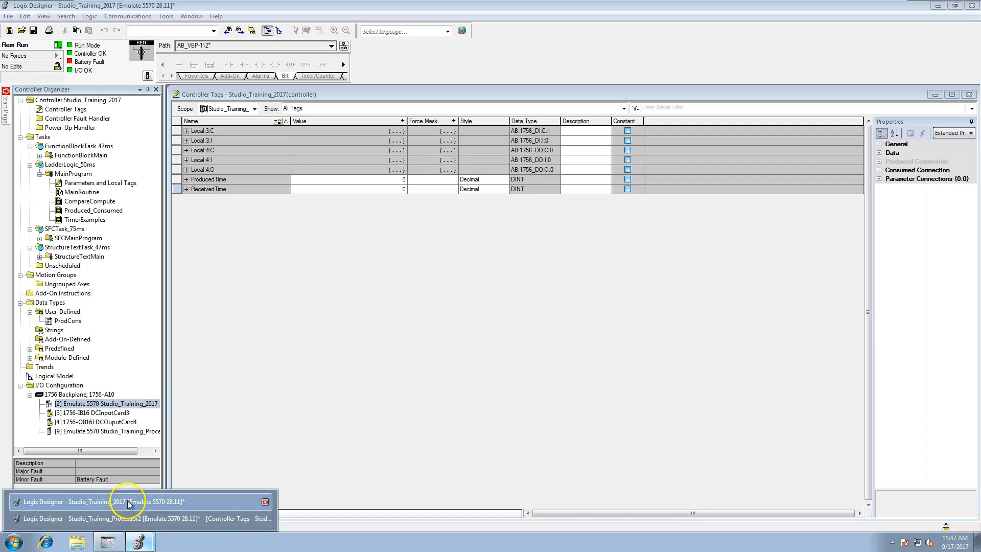
pyautogui.click(132, 503)
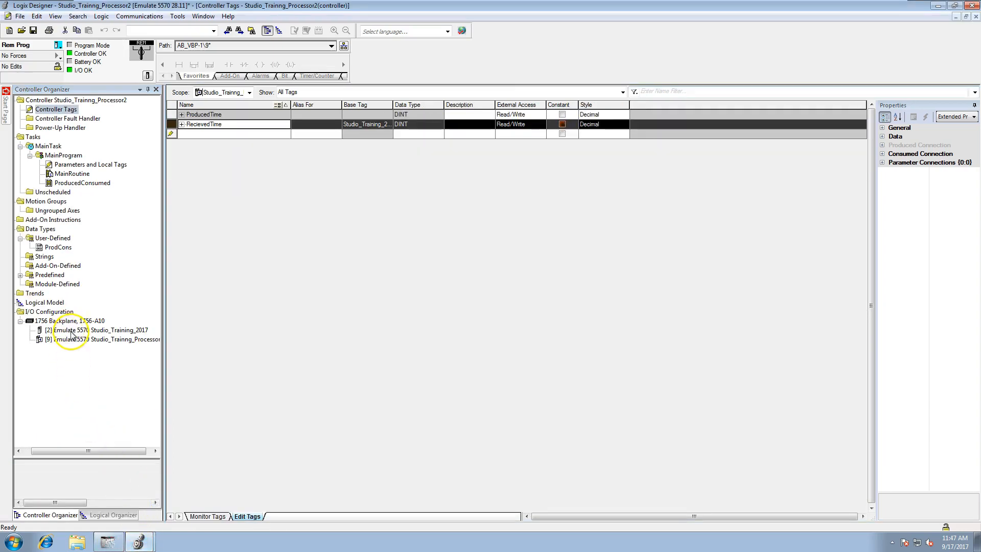
pyautogui.click(58, 45)
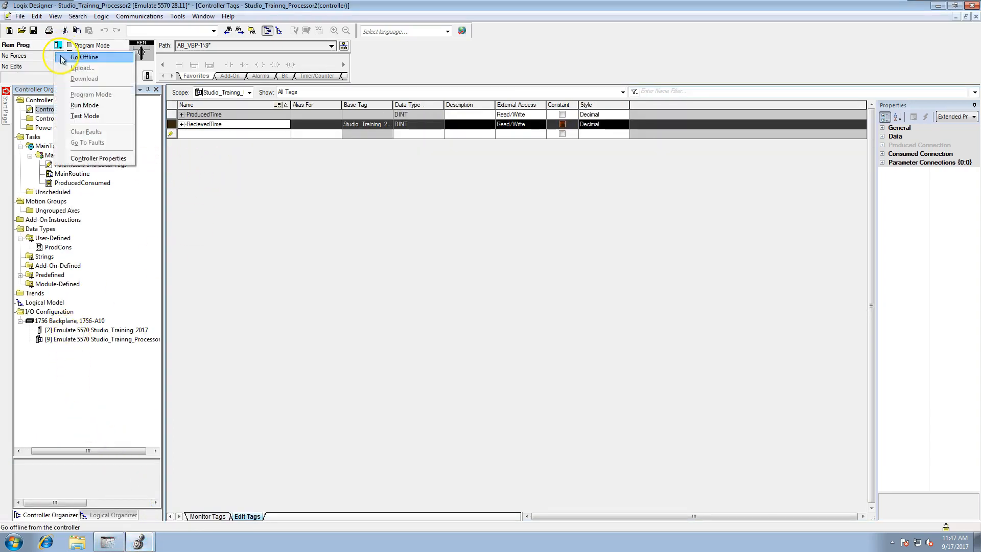
pyautogui.click(82, 104)
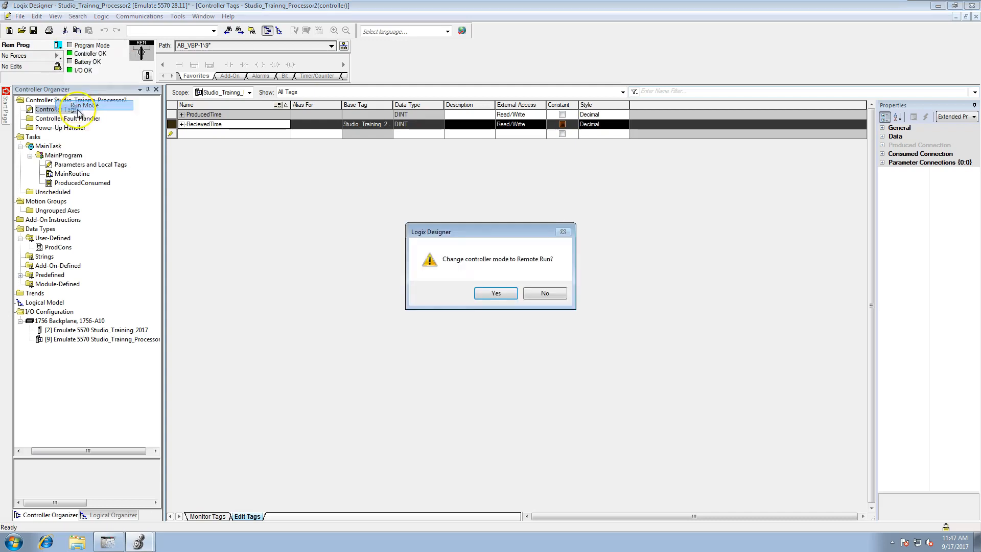
pyautogui.click(493, 294)
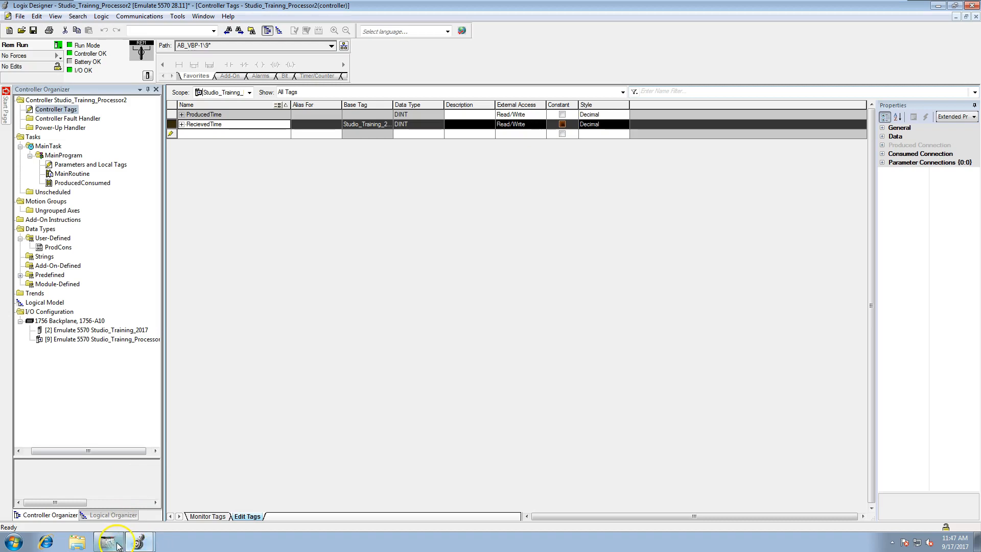
# - In the Studio_Training_2017 project, open the Produced_Consumed routine and add a TON instruction to rung 0
pyautogui.click(137, 502)
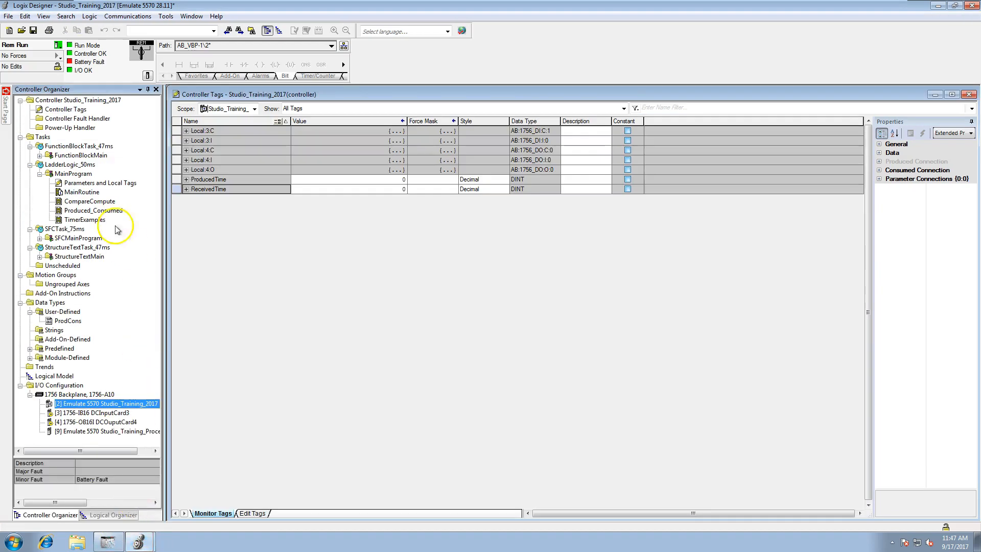
pyautogui.doubleClick(87, 211)
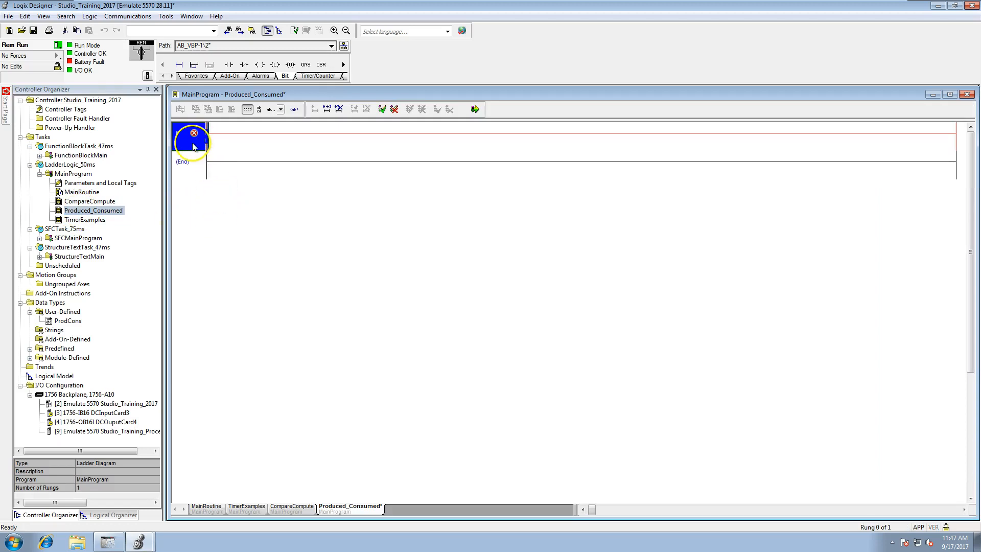
pyautogui.click(318, 76)
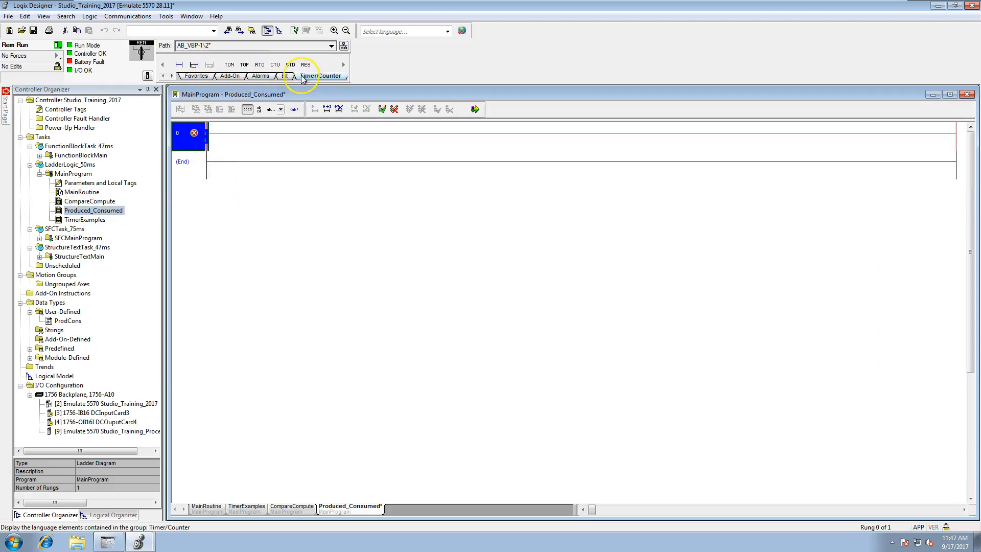
pyautogui.moveTo(229, 64); pyautogui.dragTo(215, 139)
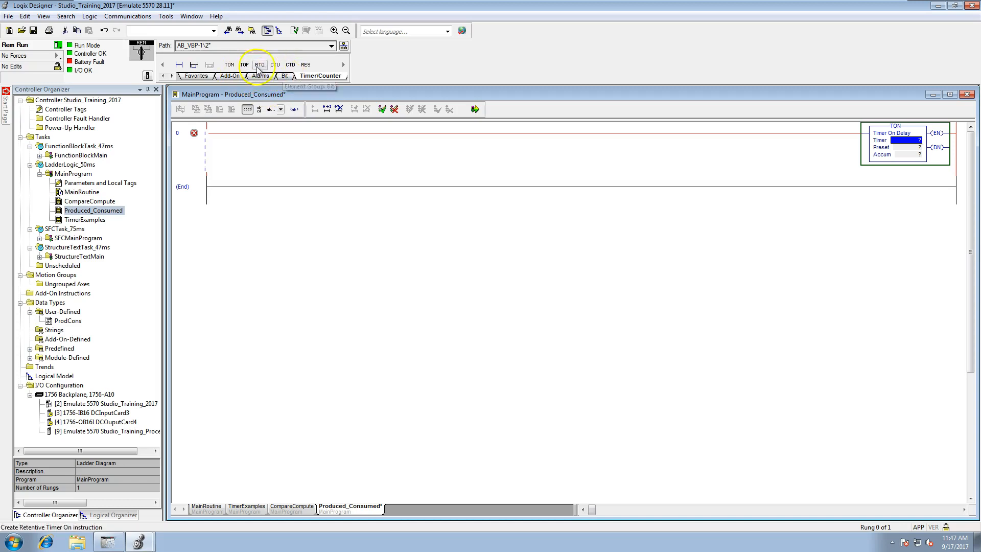
# - Create the local TIMER tag Communiation_Timer for the TON instruction and set its preset to 60000
pyautogui.rightClick(899, 140)
pyautogui.click(896, 148)
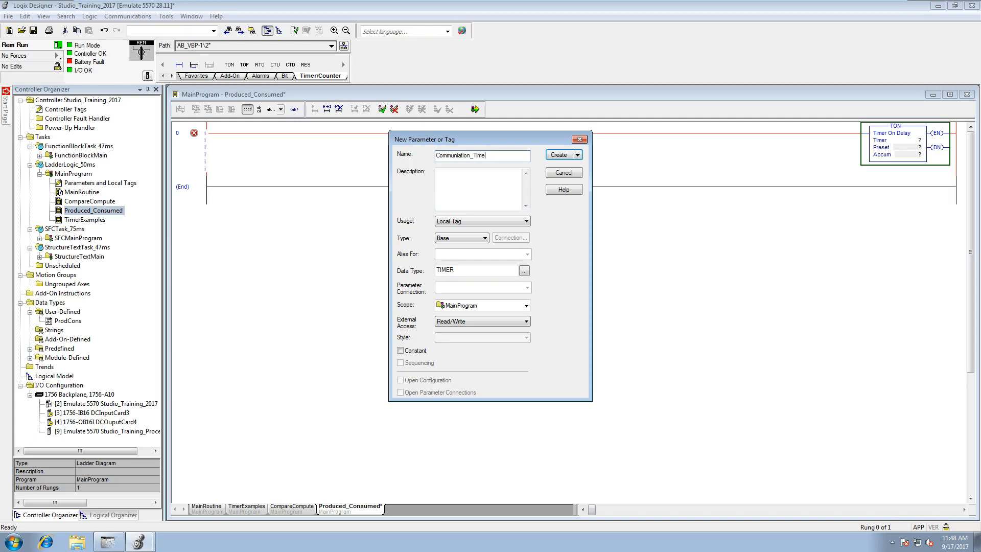
pyautogui.click(559, 156)
pyautogui.doubleClick(910, 149)
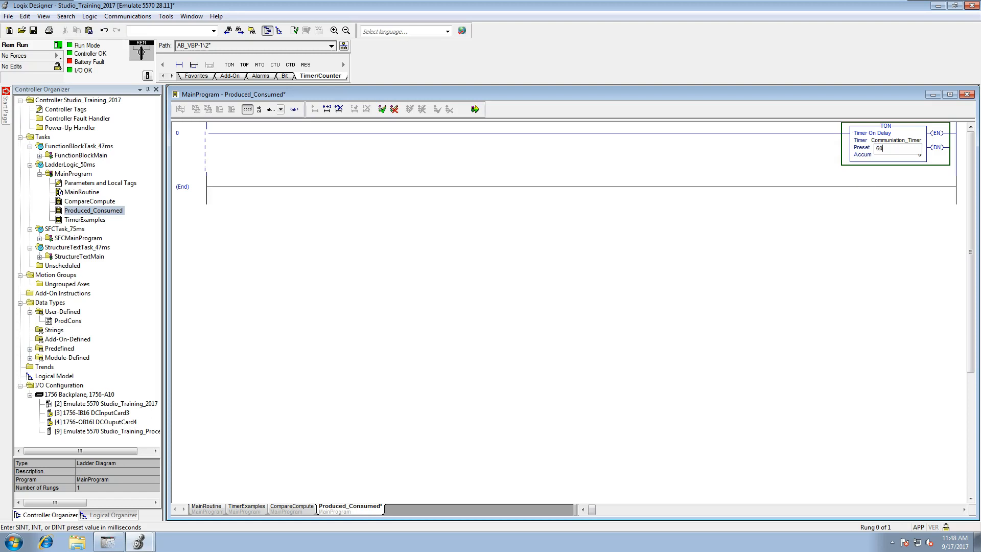
pyautogui.click(855, 188)
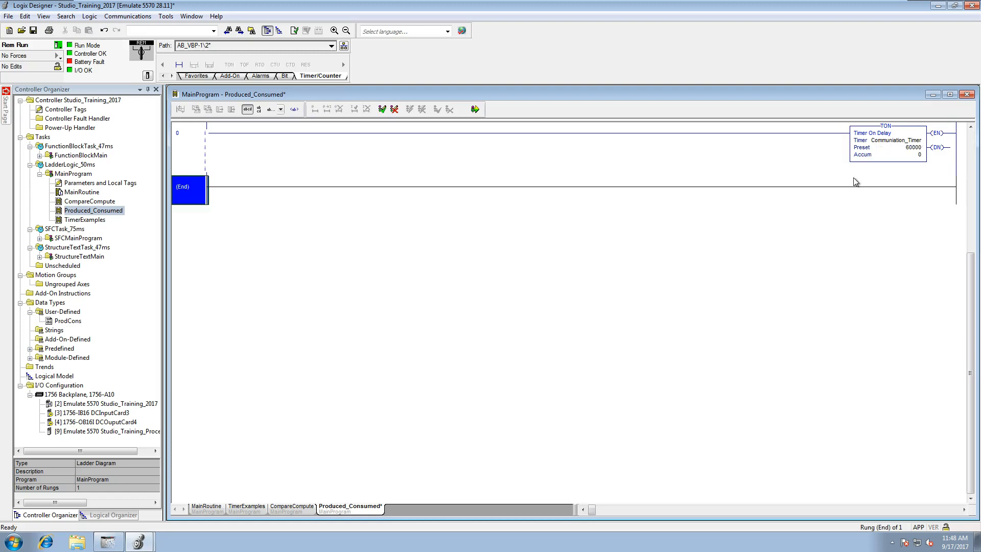
# - Insert a normally closed (XIO) contact at the start of rung 0, ahead of the TON instruction
pyautogui.click(187, 139)
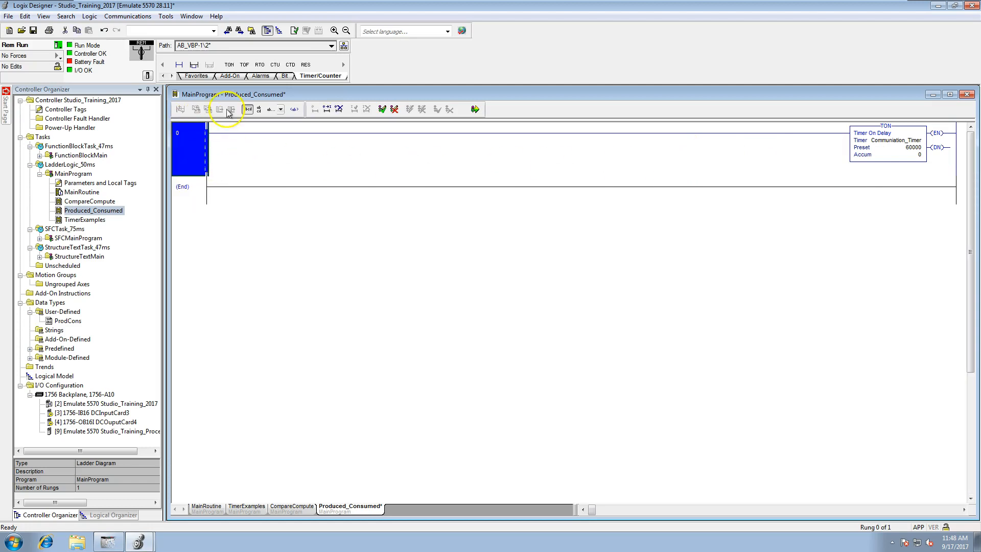
pyautogui.click(284, 76)
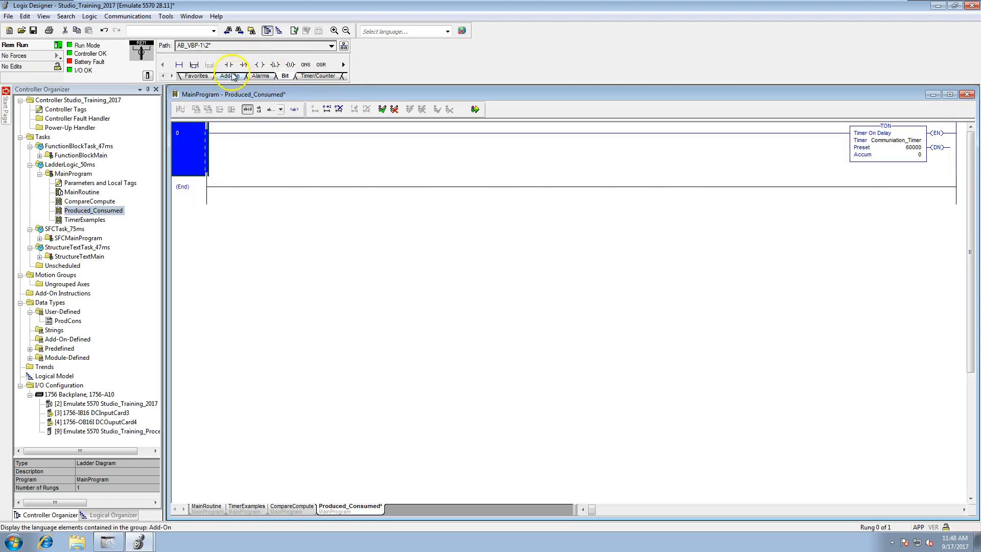
pyautogui.moveTo(244, 64); pyautogui.dragTo(273, 183)
pyautogui.moveTo(227, 121); pyautogui.dragTo(211, 137)
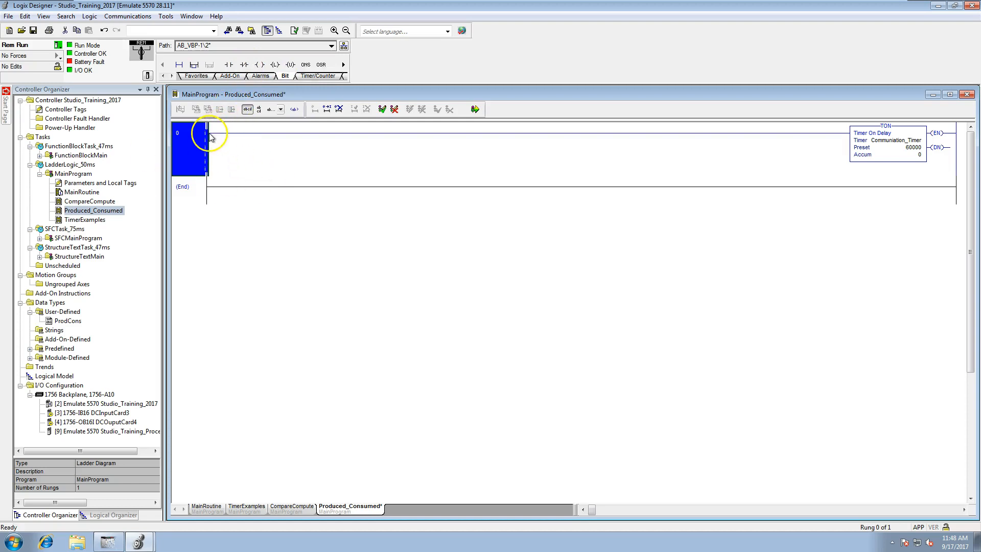
pyautogui.click(244, 64)
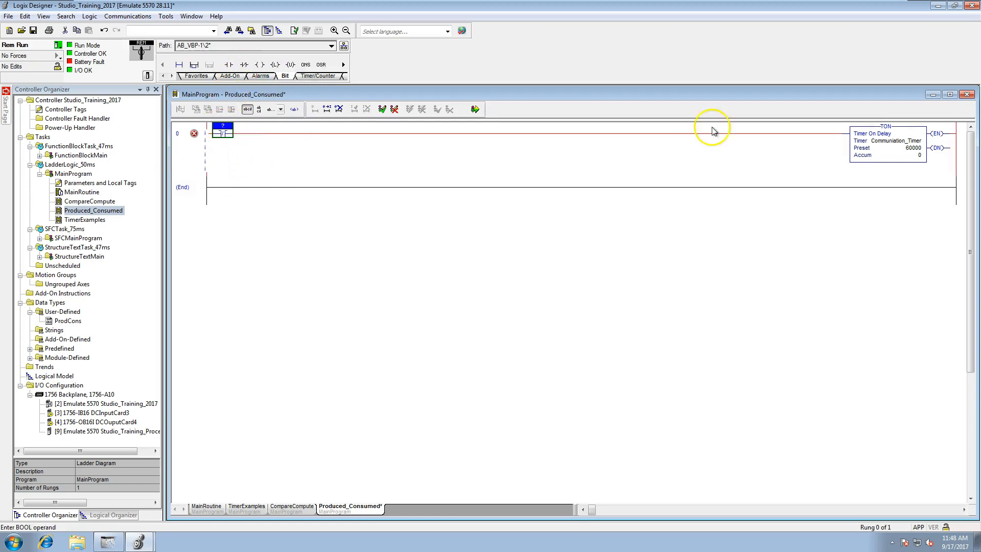
# - Assign Communiation_Timer.DN to the normally closed contact on rung 0
pyautogui.moveTo(877, 141); pyautogui.dragTo(233, 131)
pyautogui.doubleClick(240, 127)
pyautogui.click(274, 127)
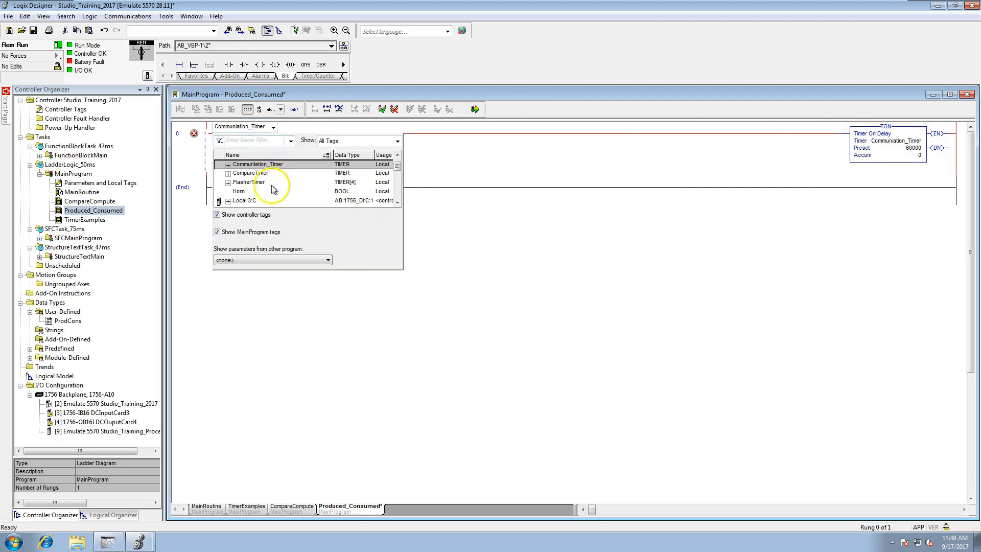
pyautogui.click(228, 164)
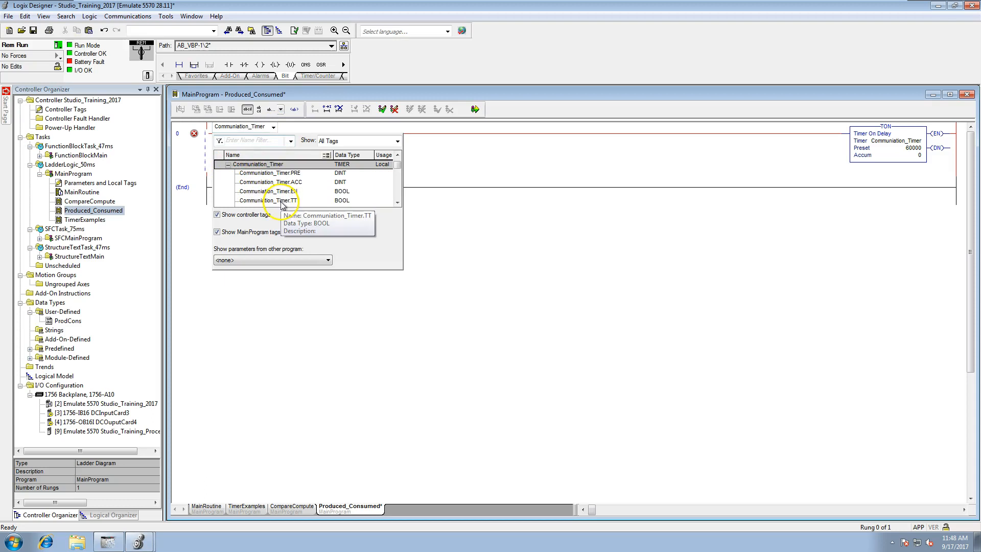
pyautogui.scroll(-1, 282, 203)
pyautogui.click(288, 200)
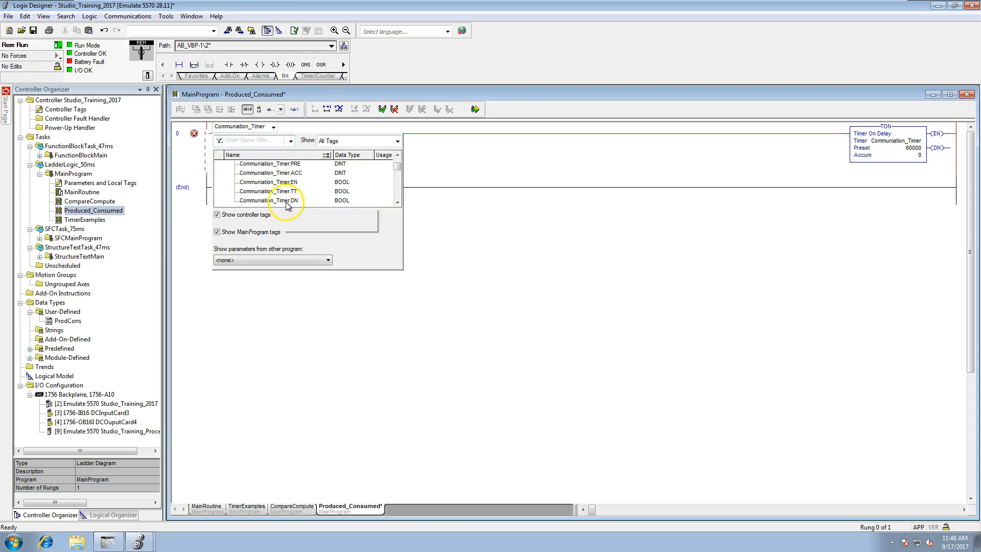
pyautogui.click(480, 209)
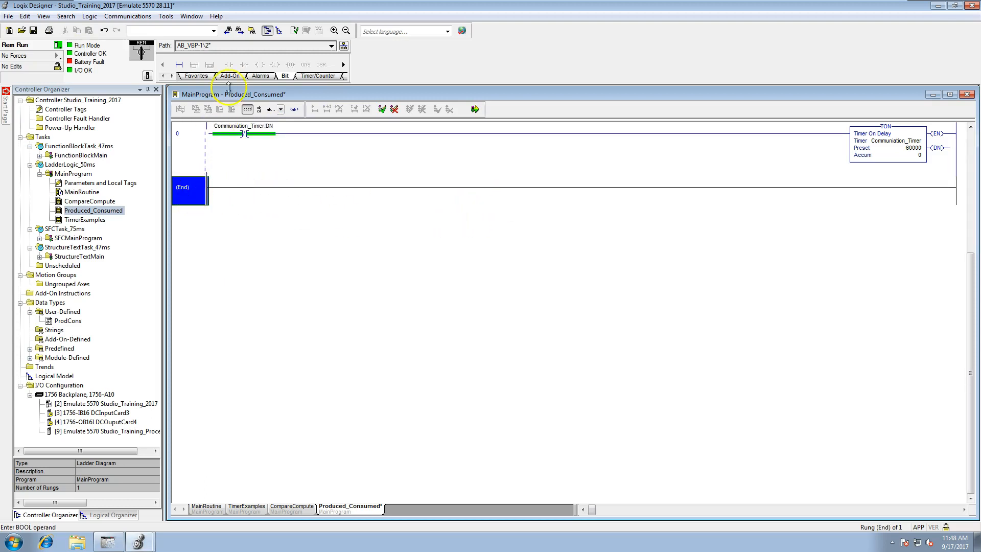
# - Add rung 1 below the timer rung and place a MOV instruction on it
pyautogui.click(182, 187)
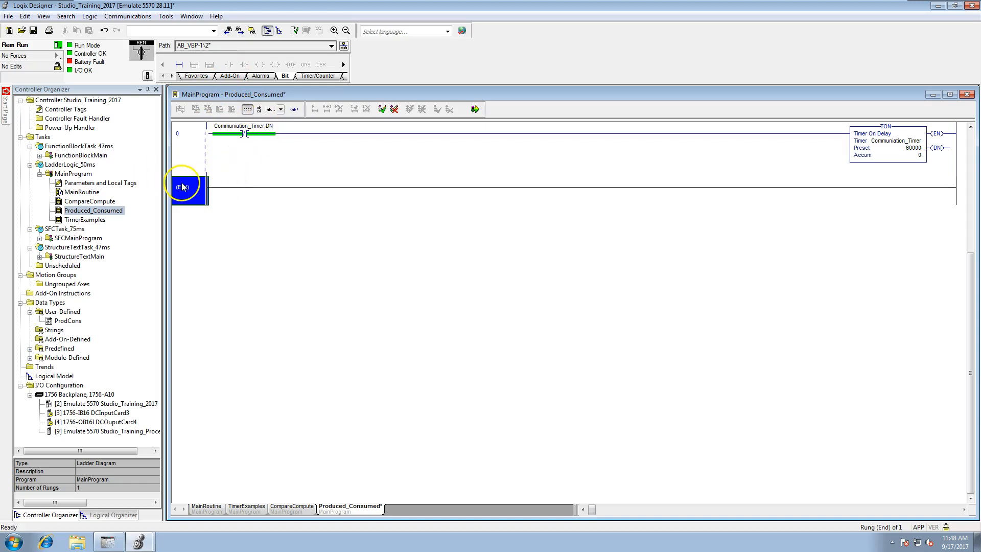
pyautogui.rightClick(182, 187)
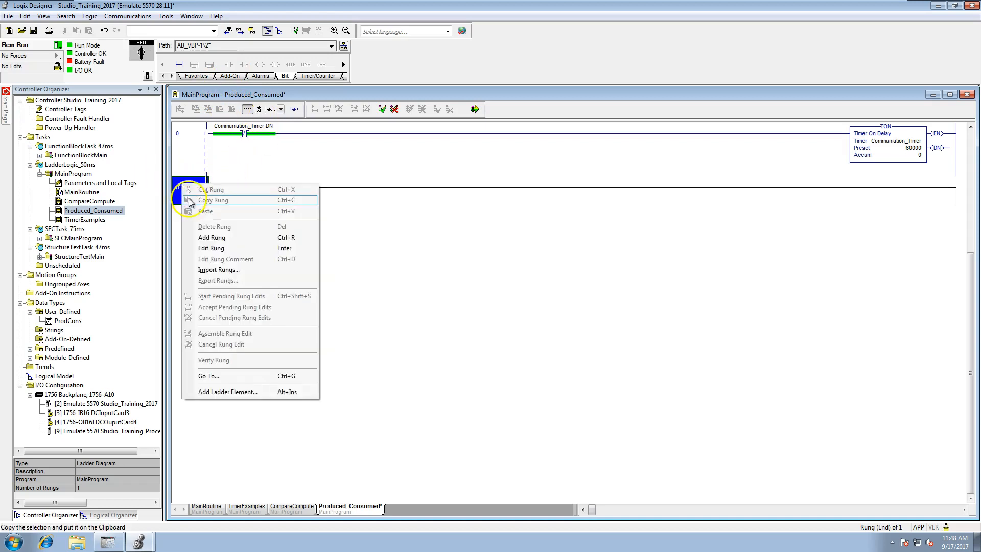
pyautogui.click(207, 228)
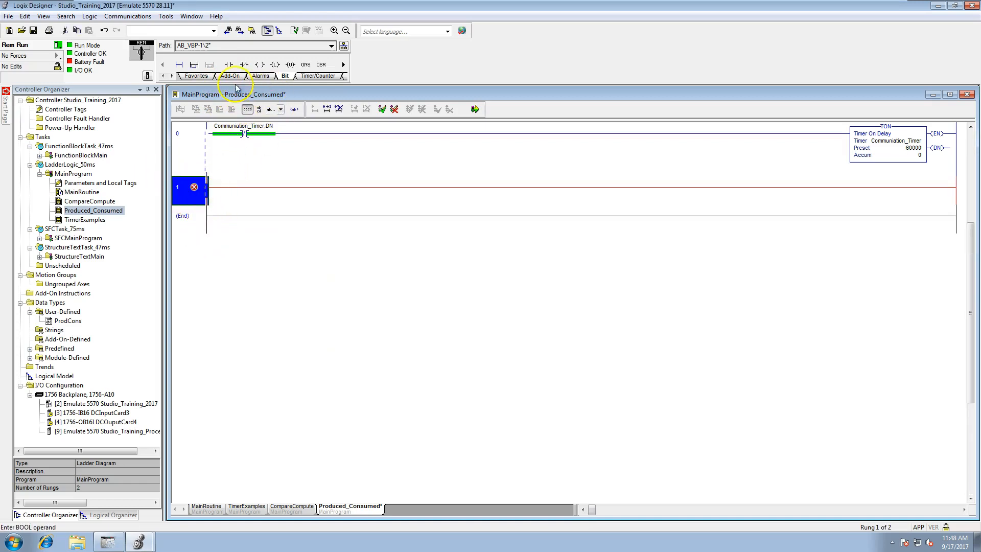
pyautogui.click(172, 75)
pyautogui.click(172, 76)
pyautogui.click(172, 76)
pyautogui.click(172, 76)
pyautogui.click(171, 76)
pyautogui.click(324, 75)
pyautogui.moveTo(230, 64); pyautogui.dragTo(552, 200)
# - Set the source of the MOV instruction on rung 1 to Communiation_Timer.ACC
pyautogui.moveTo(915, 141); pyautogui.dragTo(930, 195)
pyautogui.doubleClick(931, 195)
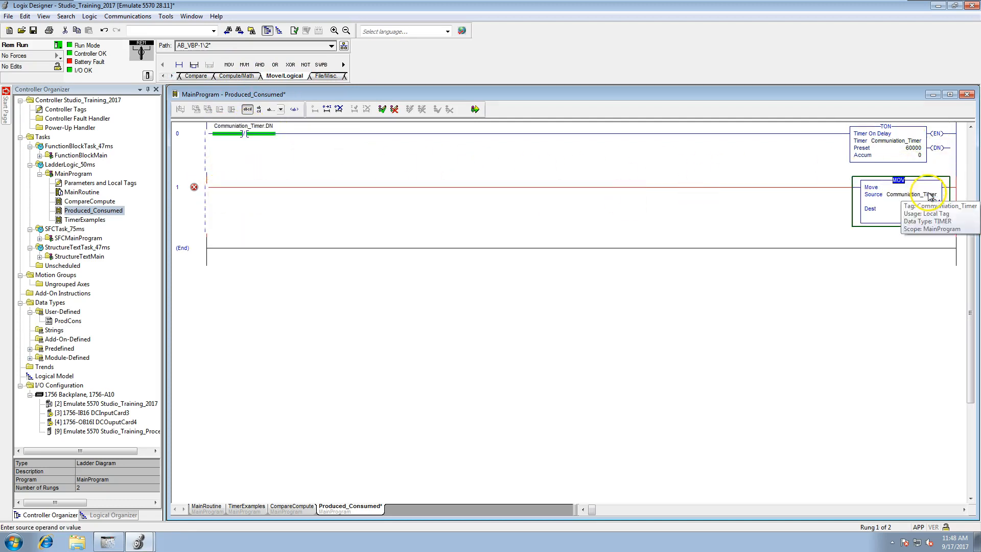
pyautogui.click(947, 197)
pyautogui.click(806, 233)
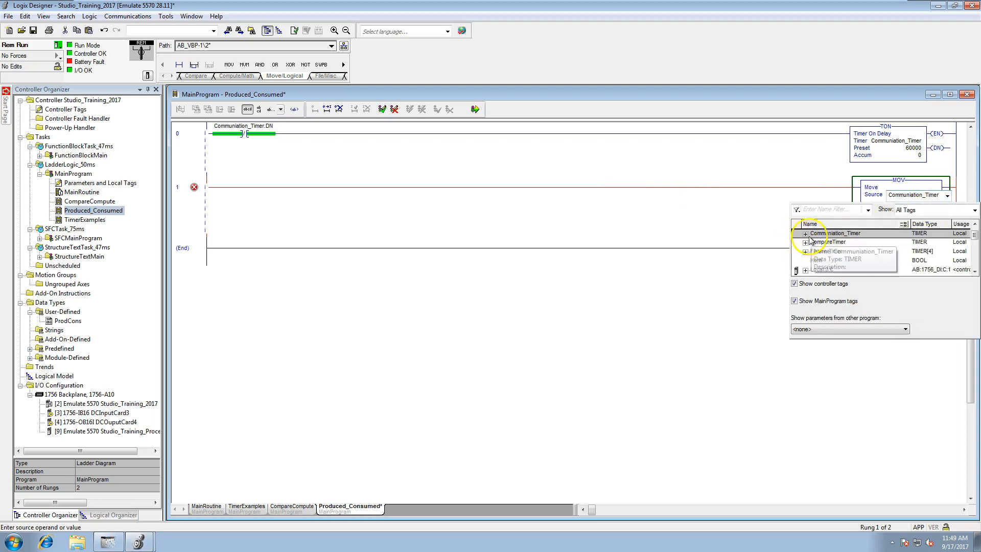
pyautogui.doubleClick(849, 251)
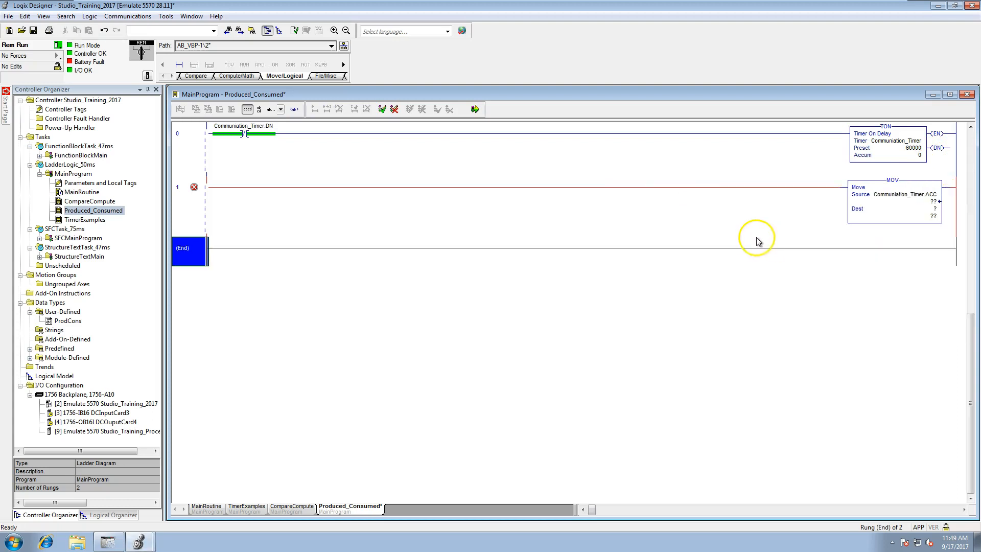
# - Set the destination of the MOV instruction on rung 1 to the controller tag ProducedTime
pyautogui.doubleClick(913, 215)
pyautogui.click(912, 210)
pyautogui.doubleClick(913, 209)
pyautogui.click(946, 211)
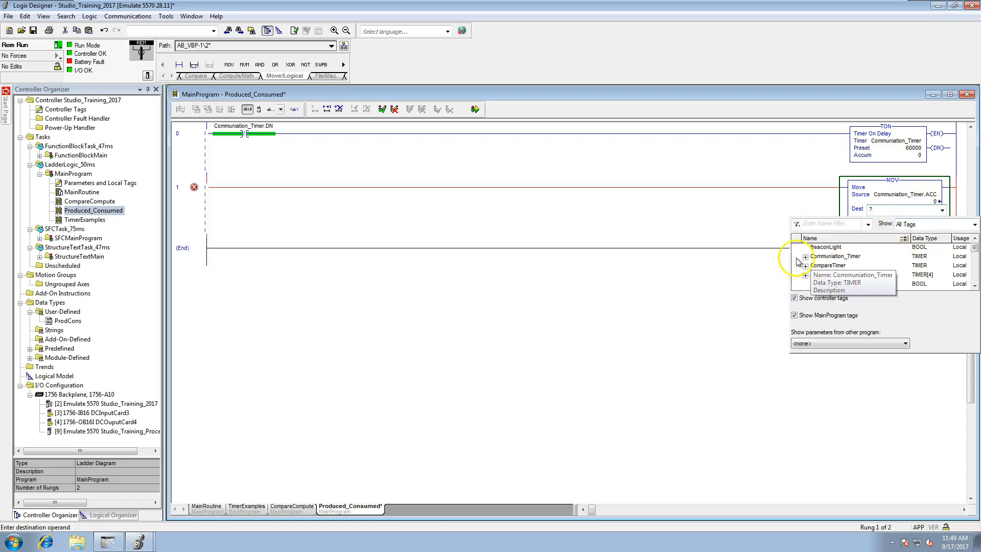
pyautogui.scroll(-5, 840, 270)
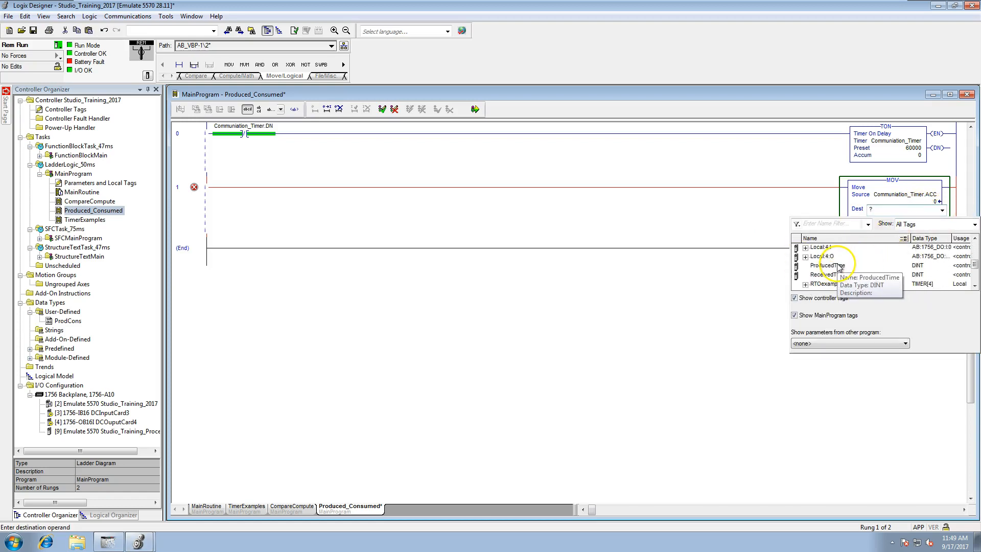
pyautogui.scroll(-2, 838, 269)
pyautogui.scroll(3, 834, 265)
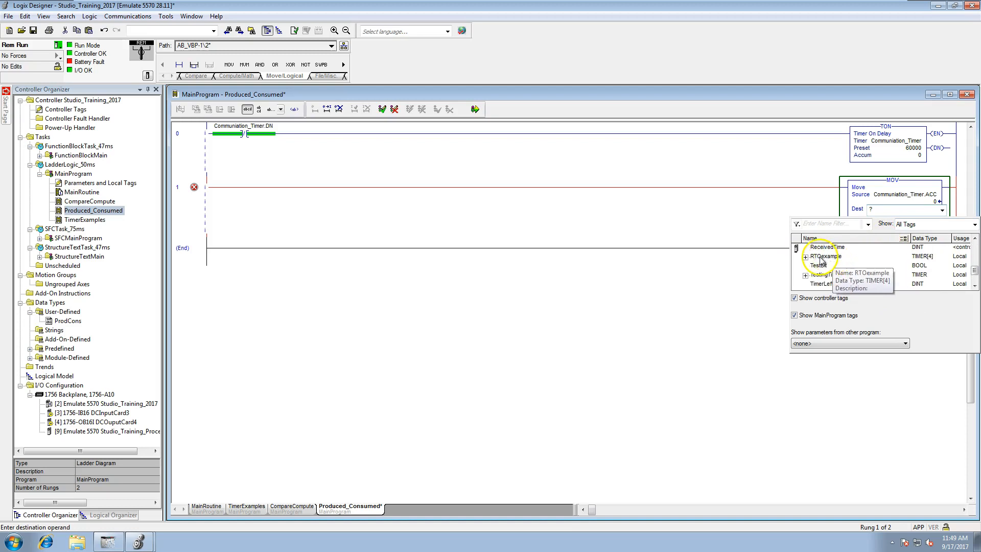
pyautogui.scroll(2, 821, 260)
pyautogui.click(828, 256)
pyautogui.click(701, 235)
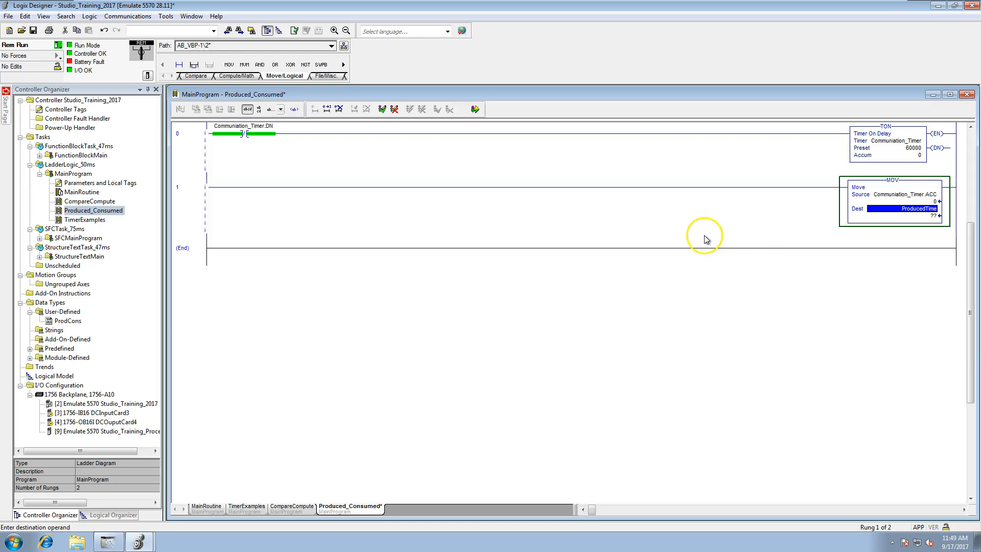
# - Finalize all edits in the program so the Produced_Consumed rungs run in the controller
pyautogui.click(706, 236)
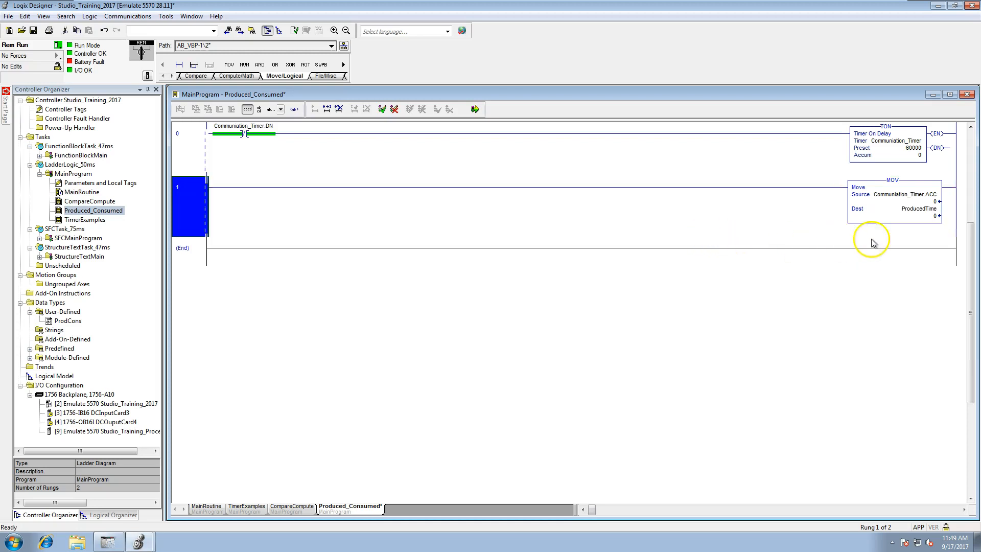
pyautogui.click(476, 110)
pyautogui.click(433, 383)
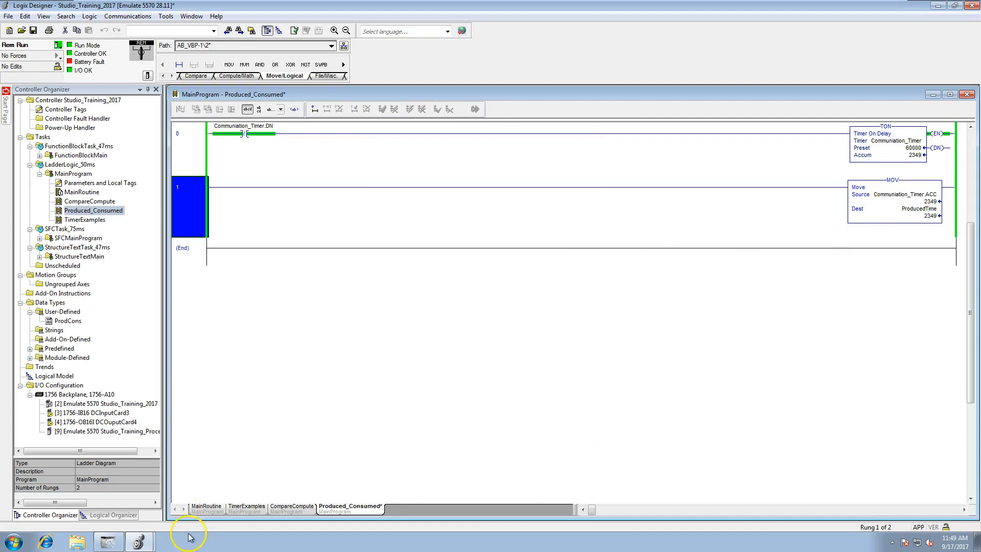
# - Switch to the Studio_Trainng_Processor2 project and monitor the live RecievedTime value in its controller tags, widening the Value and Name columns
pyautogui.click(141, 542)
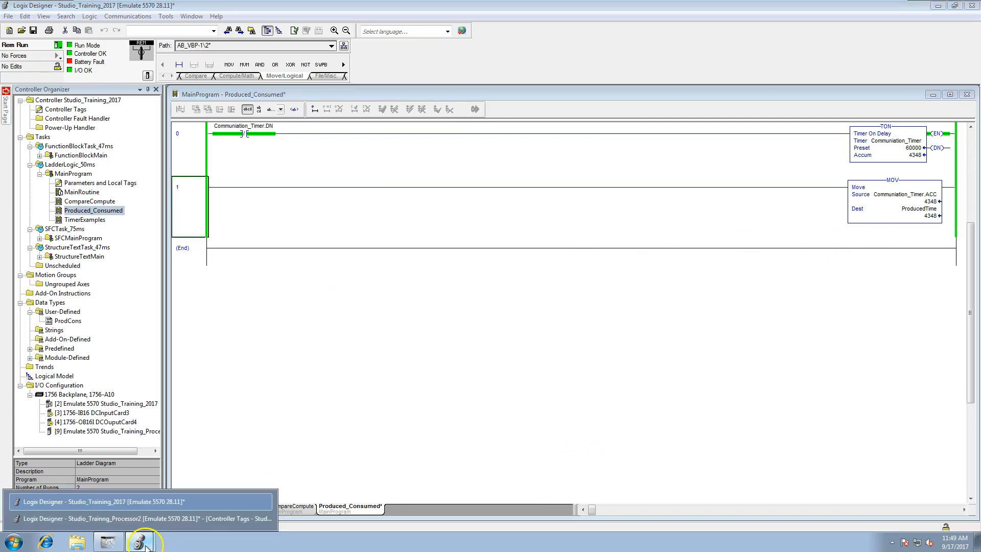
pyautogui.click(184, 519)
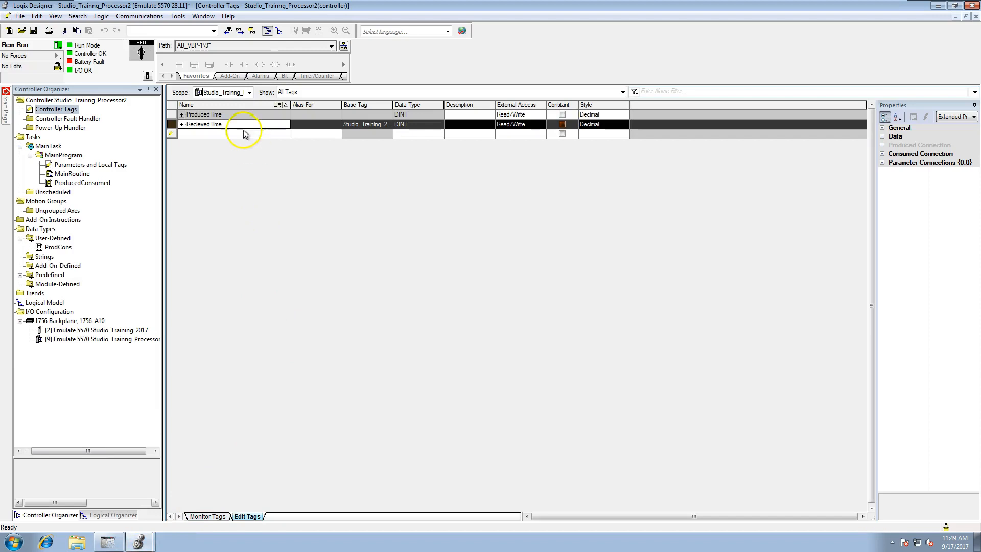
pyautogui.click(213, 516)
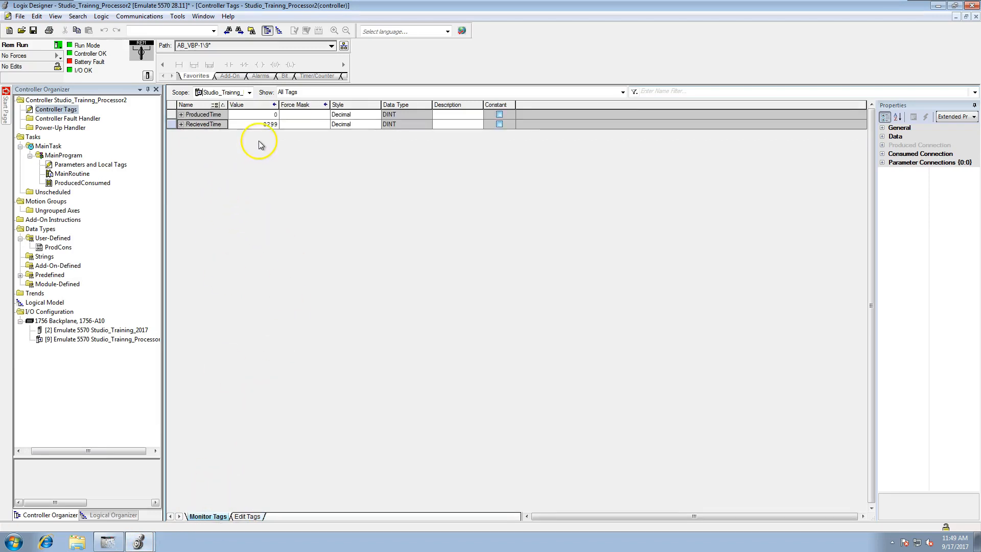
pyautogui.doubleClick(281, 105)
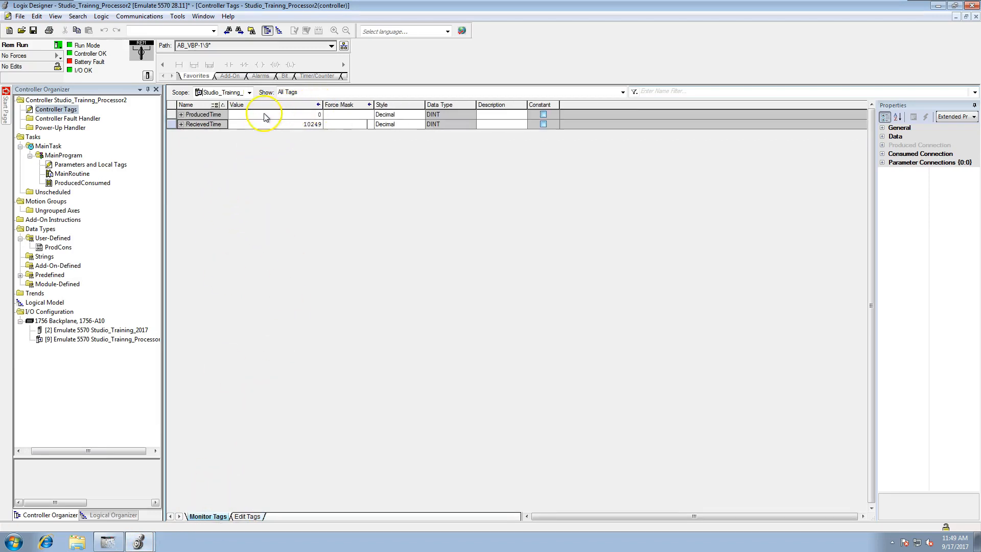
pyautogui.moveTo(228, 105); pyautogui.dragTo(276, 123)
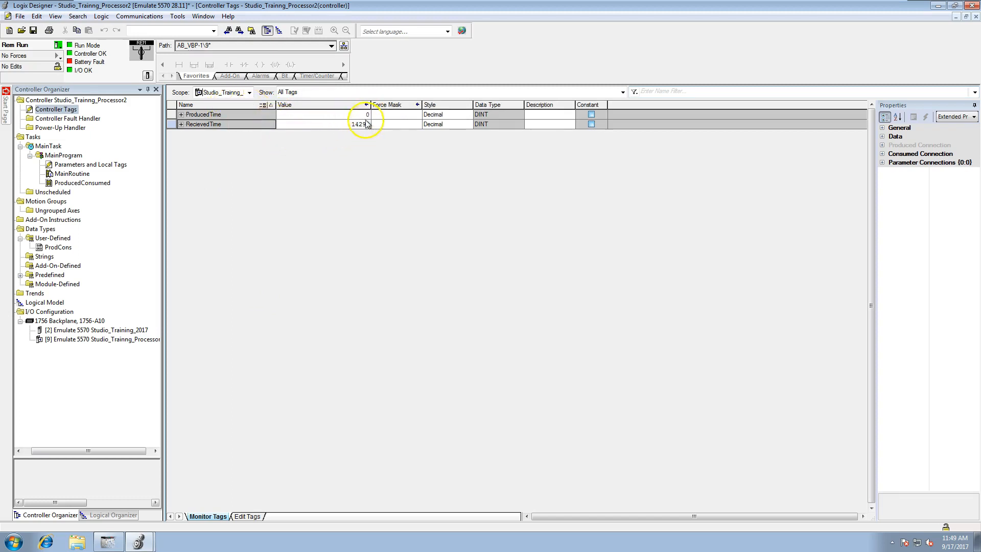
# - Return to the Studio_Training_2017 project and copy the timer rung 0 of the Produced_Consumed routine
pyautogui.click(139, 543)
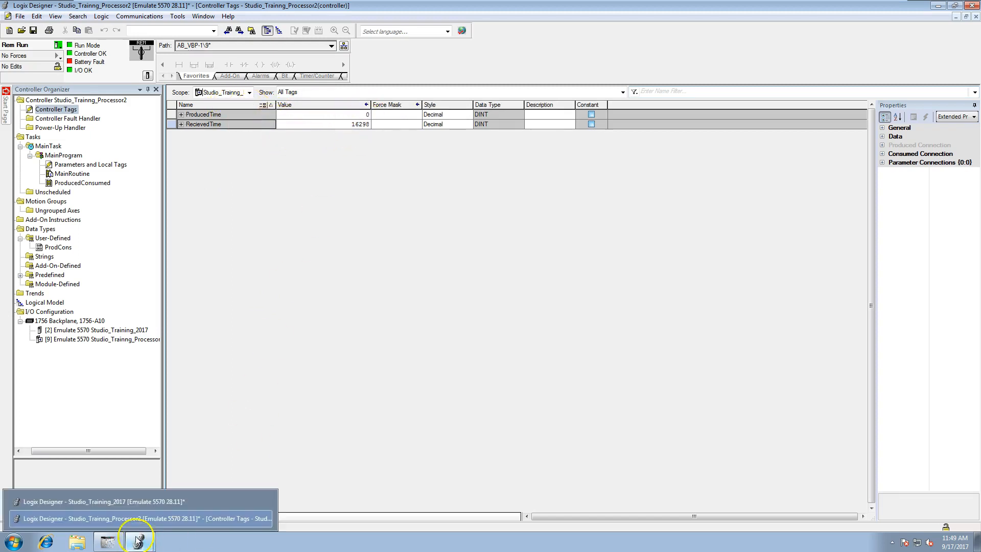
pyautogui.click(131, 502)
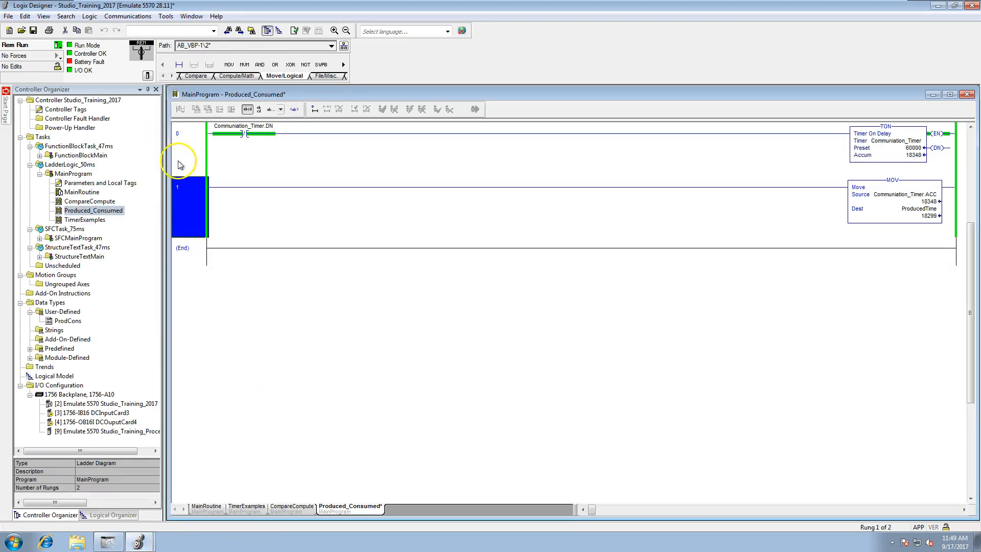
pyautogui.click(209, 145)
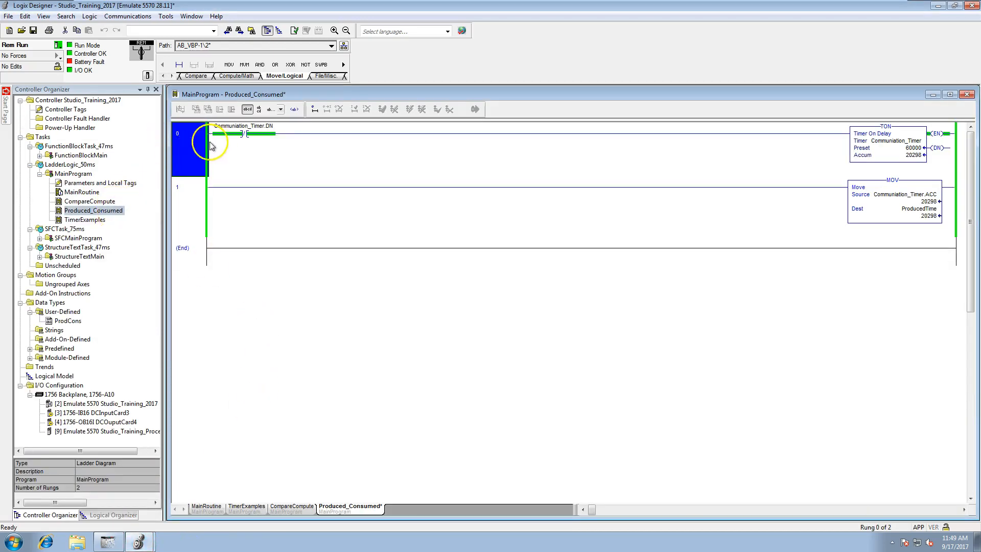
pyautogui.rightClick(190, 146)
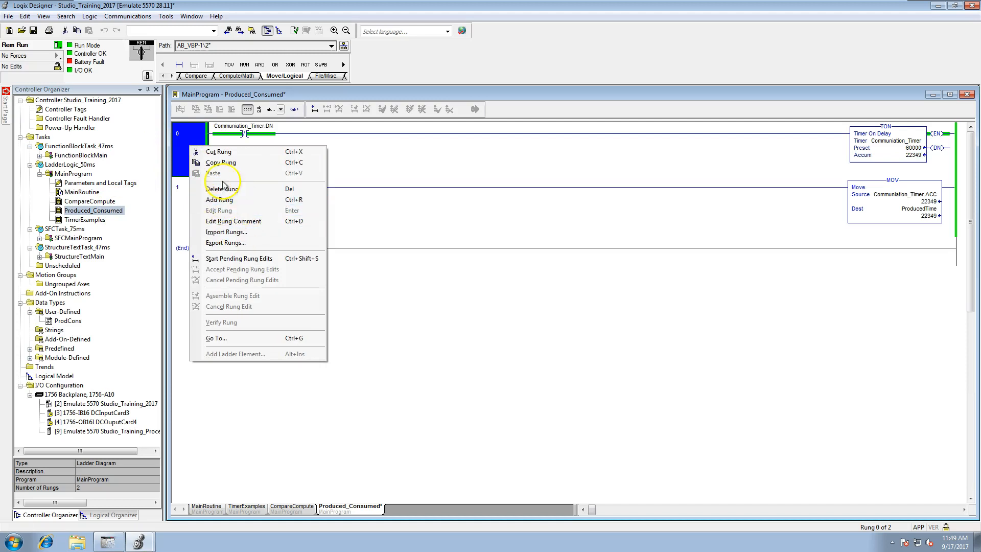
pyautogui.click(217, 163)
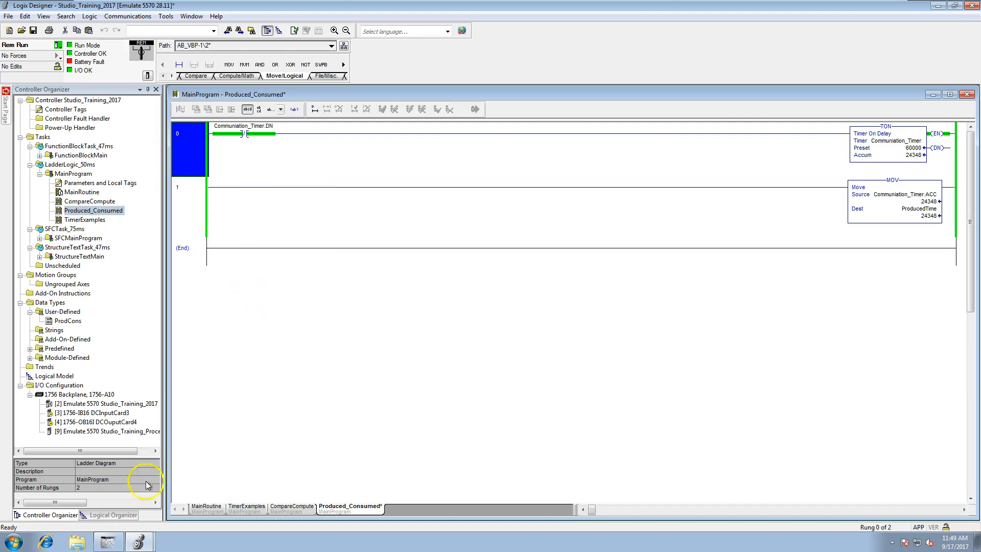
# - In the Studio_Trainng_Processor2 project, open the ProducedConsumed routine and paste the copied timer rung
pyautogui.click(139, 541)
pyautogui.click(148, 512)
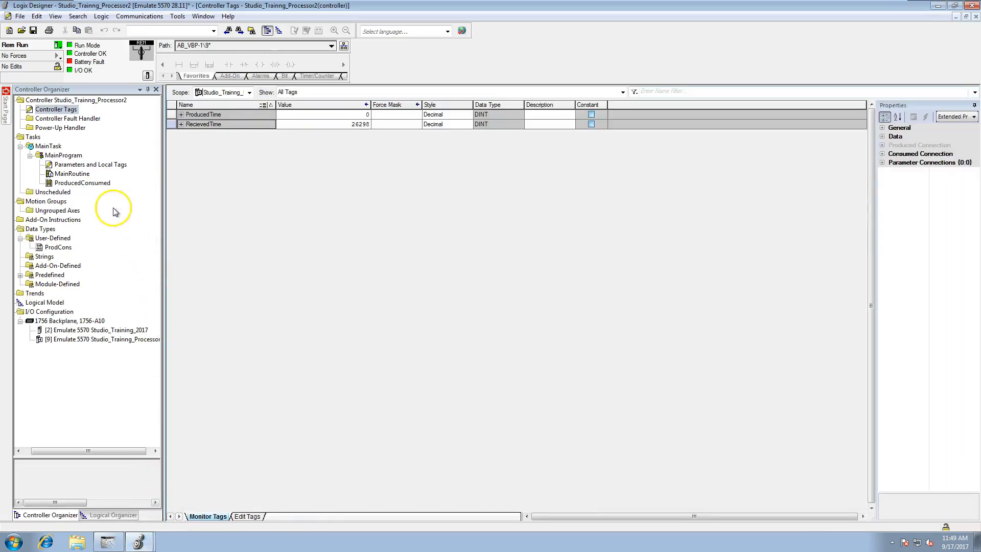
pyautogui.doubleClick(82, 182)
pyautogui.rightClick(175, 121)
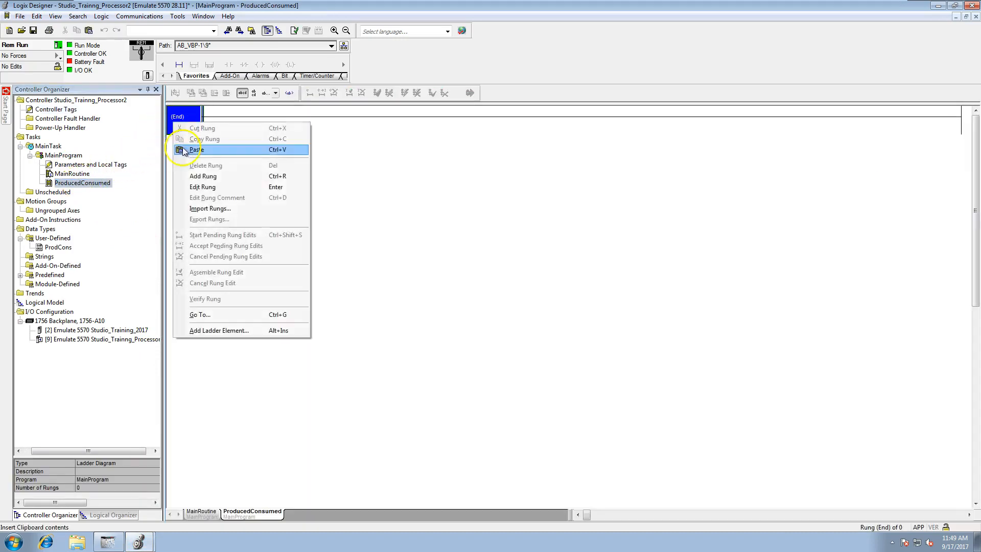
pyautogui.click(197, 150)
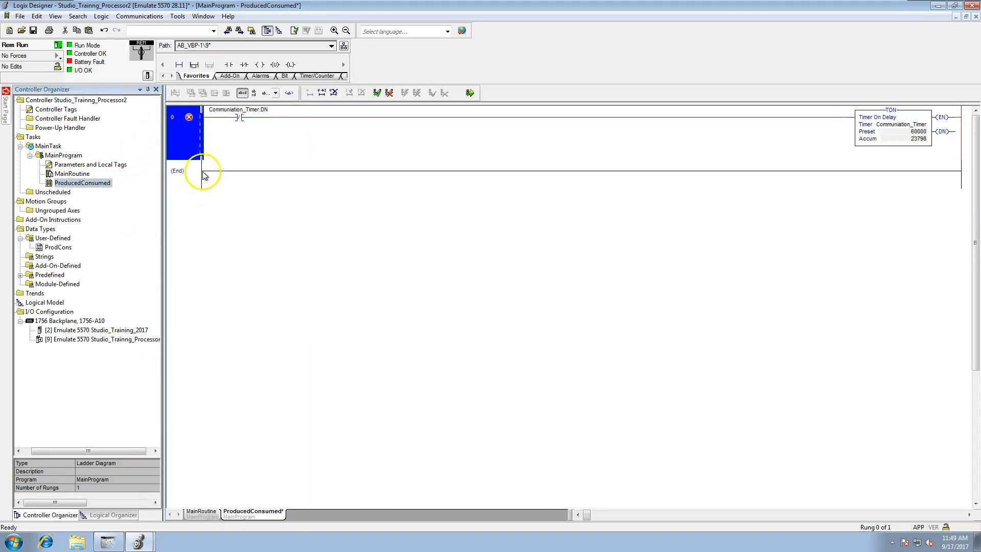
# - Create the local TIMER tag Communiation_Timer in MainProgram for the pasted TON instruction
pyautogui.click(886, 125)
pyautogui.rightClick(886, 125)
pyautogui.click(889, 128)
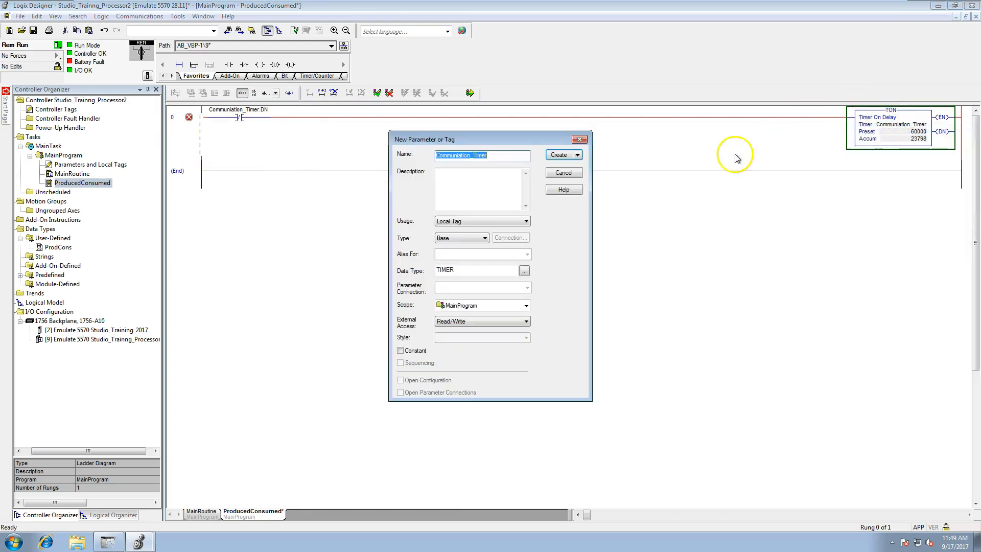
pyautogui.click(565, 155)
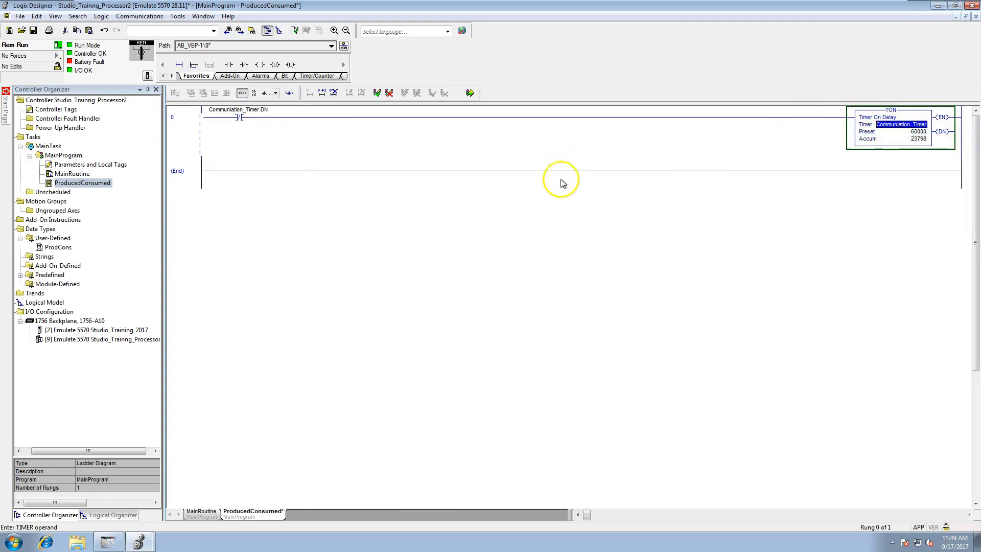
pyautogui.click(178, 173)
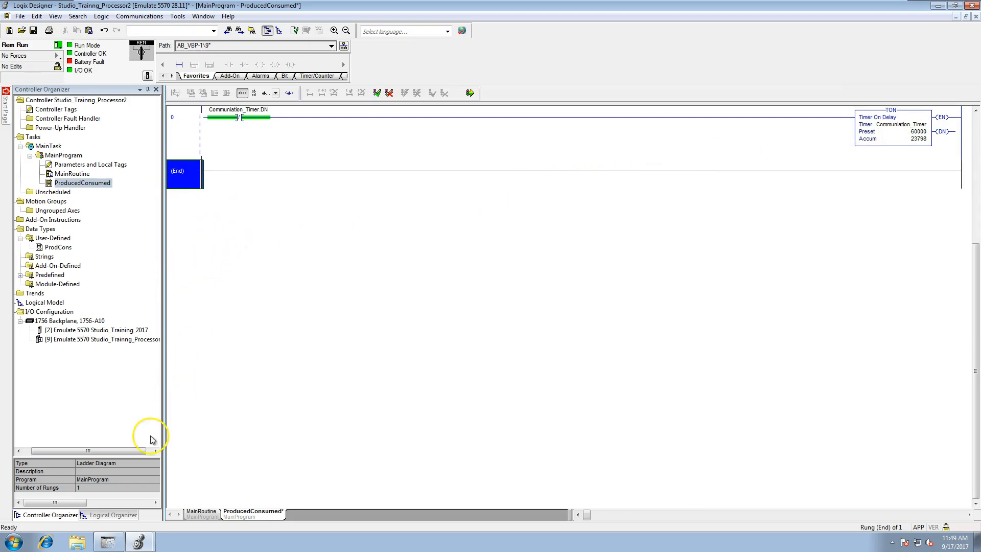
# - Switch to the Studio_Training_2017 project and copy the MOV rung 1 of the Produced_Consumed routine
pyautogui.click(138, 541)
pyautogui.click(153, 501)
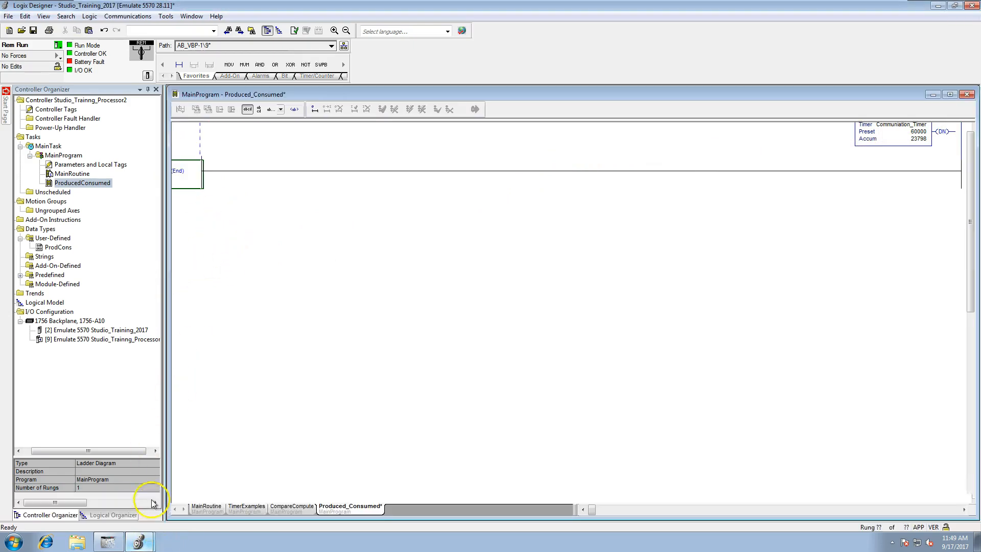
pyautogui.rightClick(195, 192)
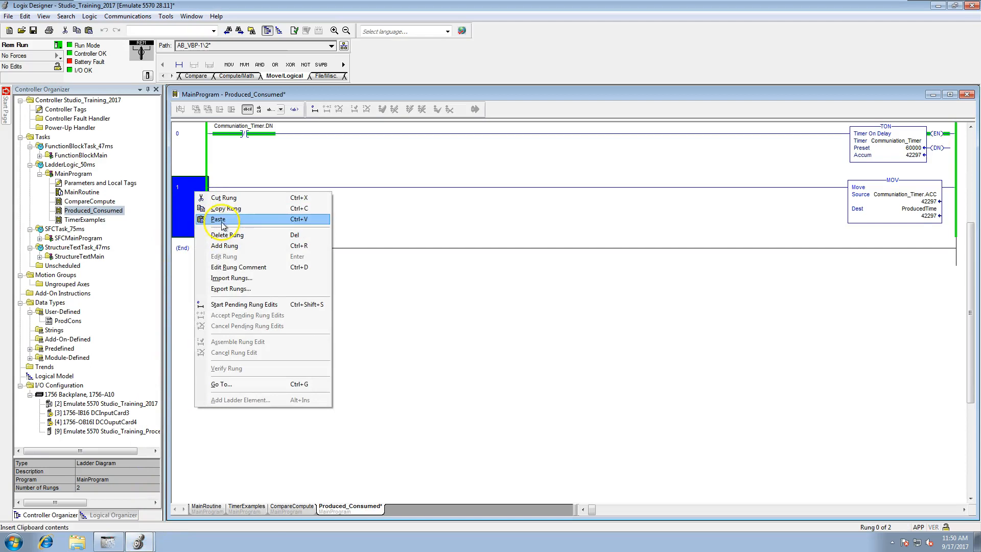
pyautogui.click(225, 208)
# - Paste the MOV rung after the timer rung in Studio_Trainng_Processor2's ProducedConsumed routine and finalize all edits in MainProgram
pyautogui.click(138, 542)
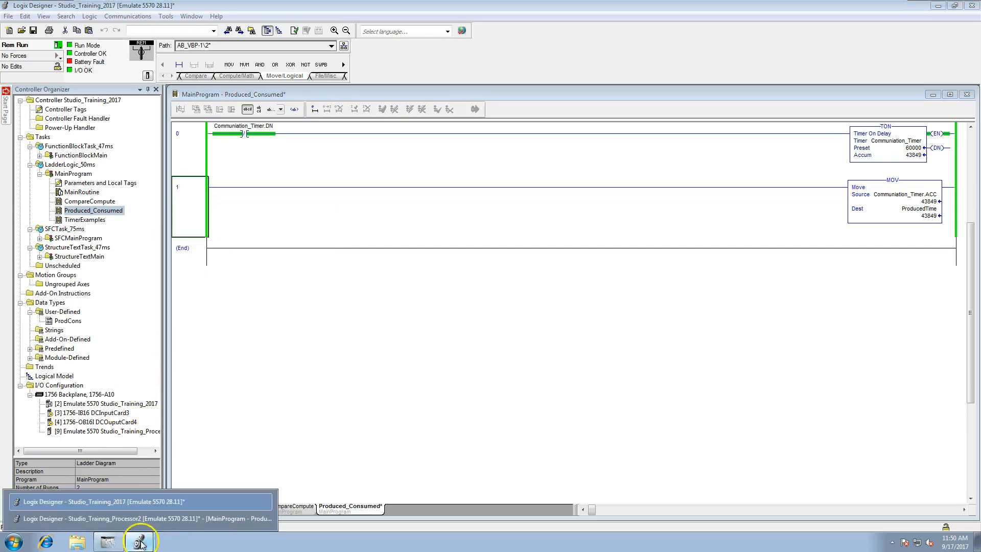
pyautogui.click(178, 519)
pyautogui.rightClick(185, 178)
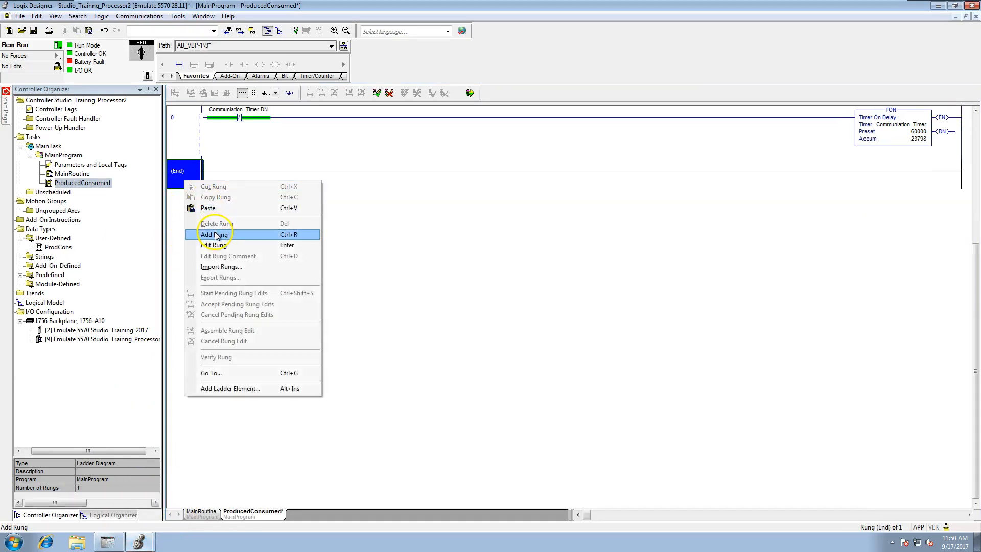
pyautogui.click(208, 208)
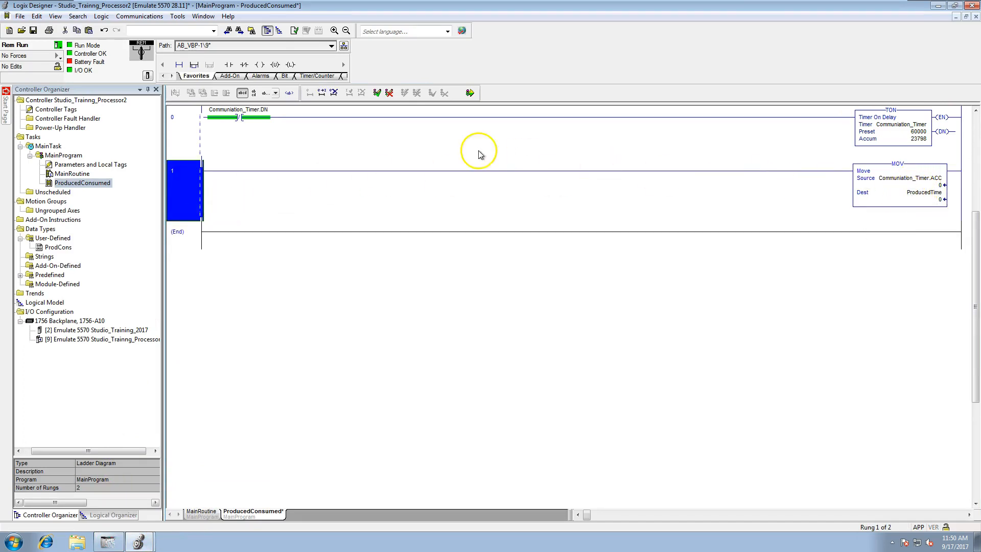
pyautogui.click(470, 93)
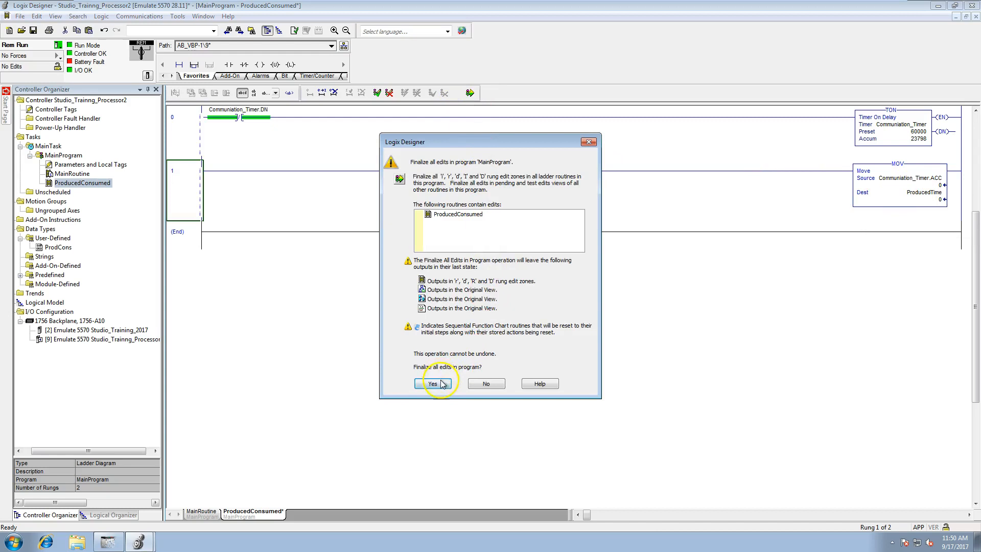
pyautogui.click(432, 383)
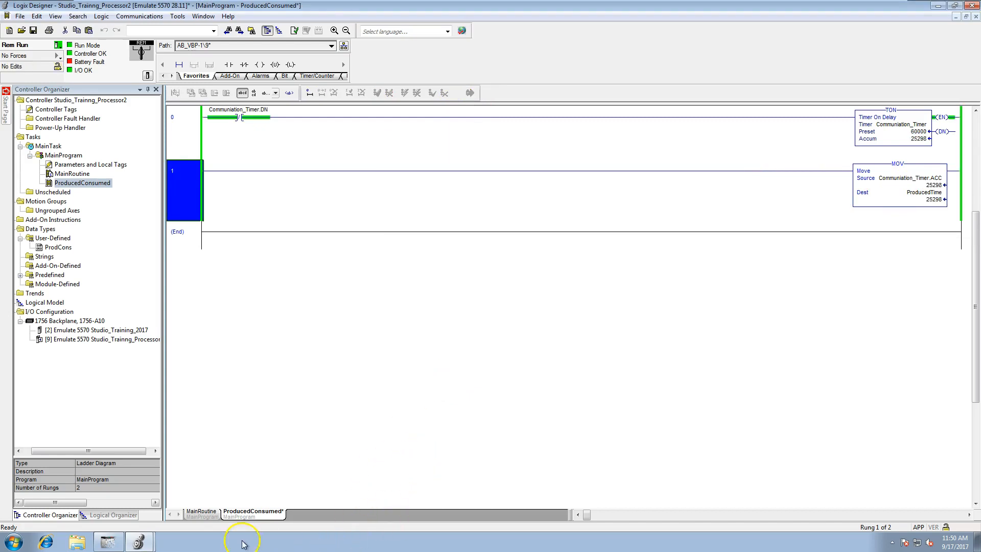
# - Check the live produced and received time values in the controller tags of Studio_Trainng_Processor2, followed by those of Studio_Training_2017
pyautogui.click(139, 544)
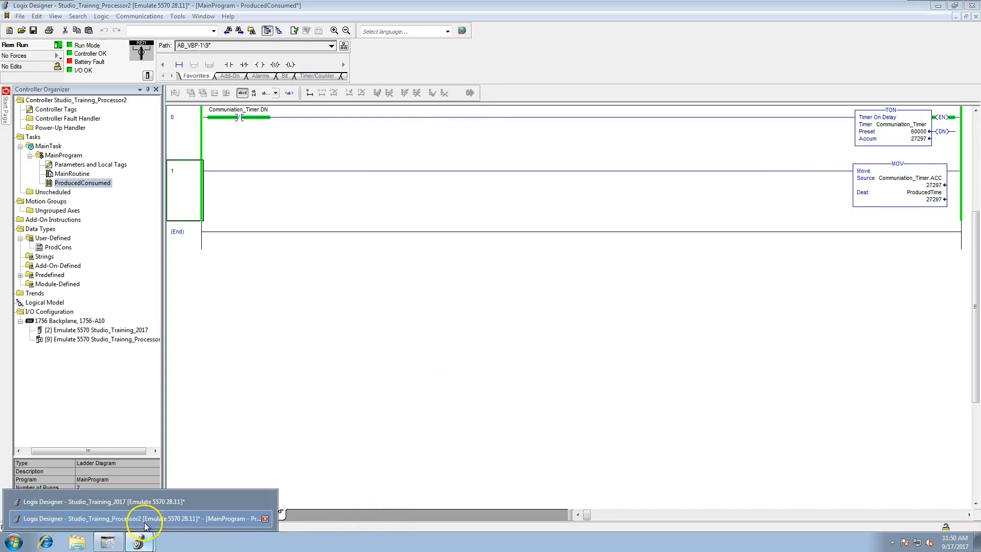
pyautogui.doubleClick(57, 109)
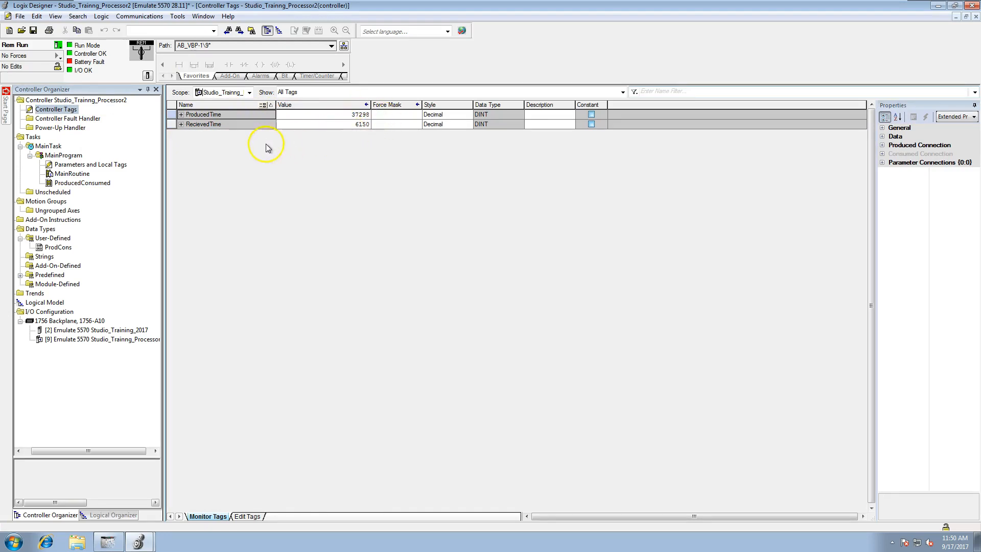
pyautogui.click(141, 541)
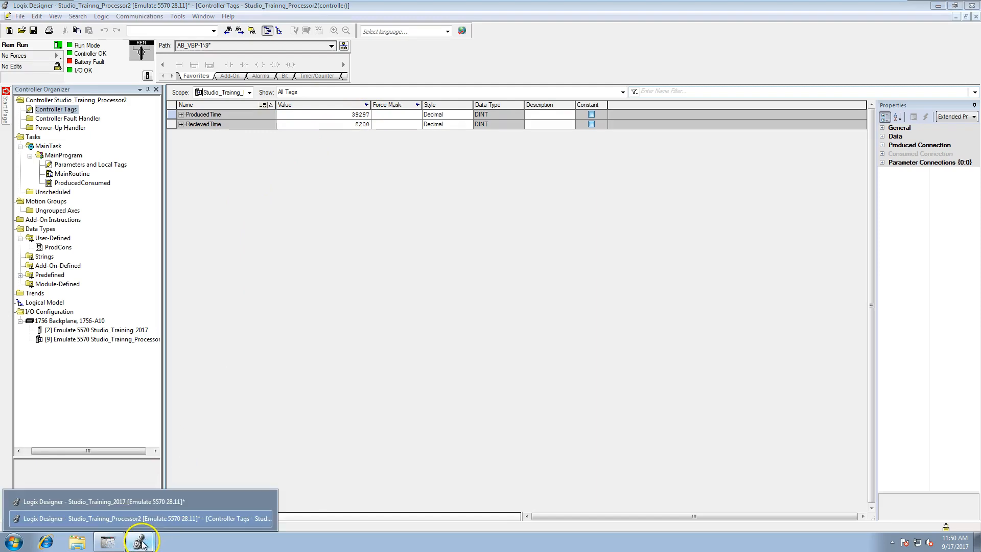
pyautogui.click(143, 504)
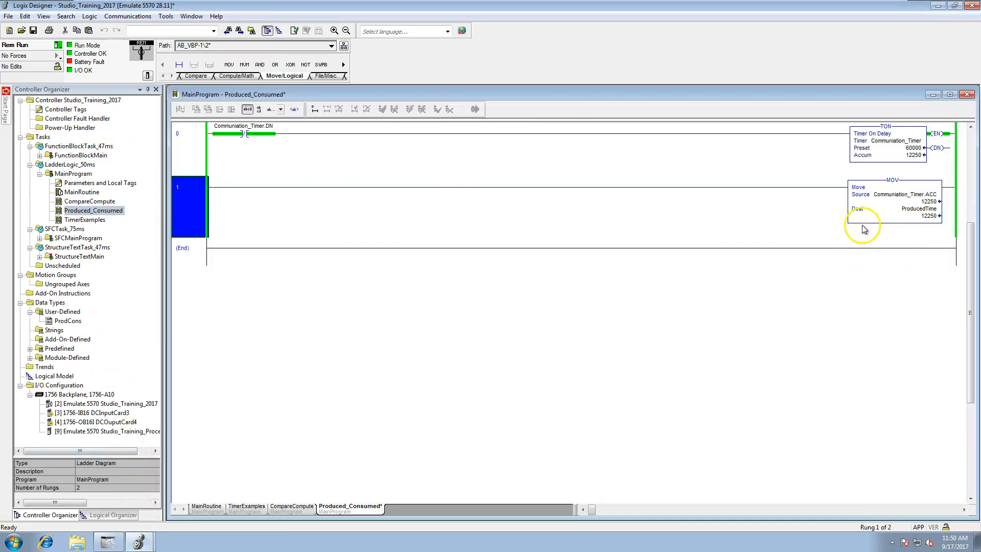
pyautogui.click(53, 110)
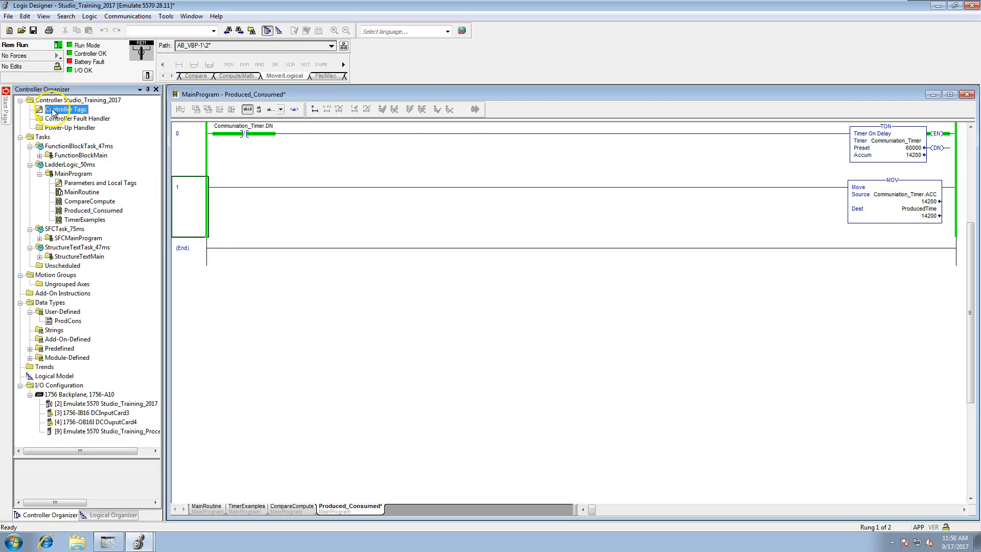
pyautogui.doubleClick(53, 109)
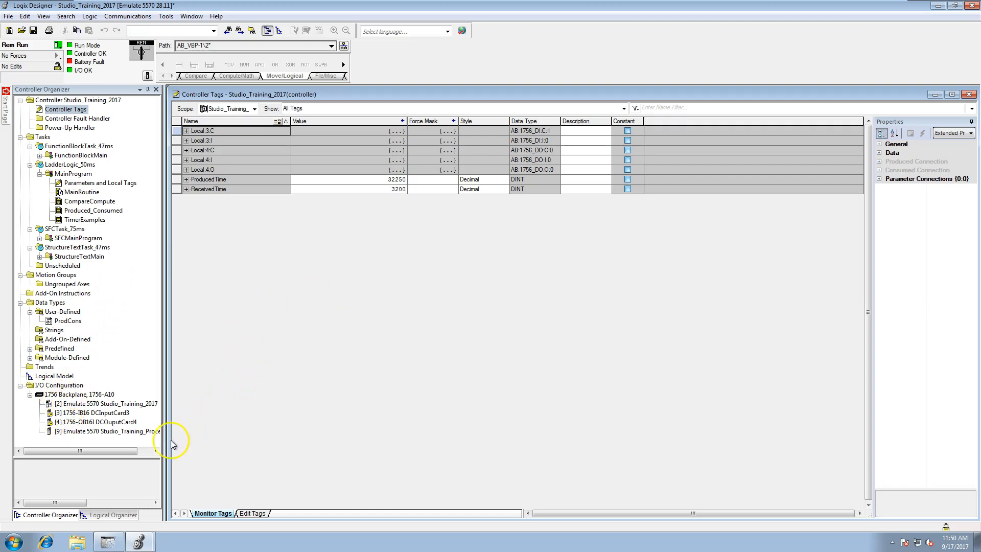
# - Open Notepad and move and narrow its window so that the Studio_Training_2017 project tree and tag values stay visible
pyautogui.click(14, 542)
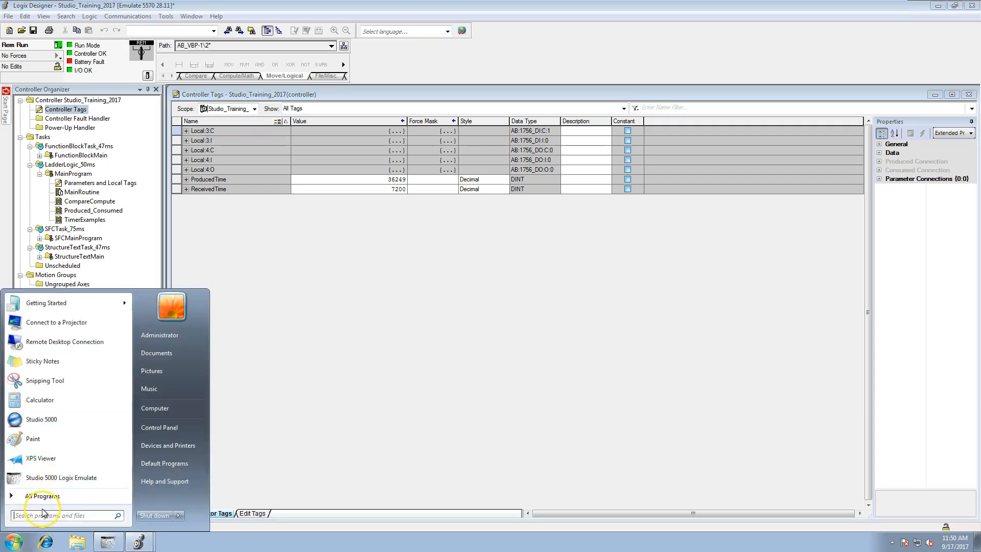
pyautogui.write('not')
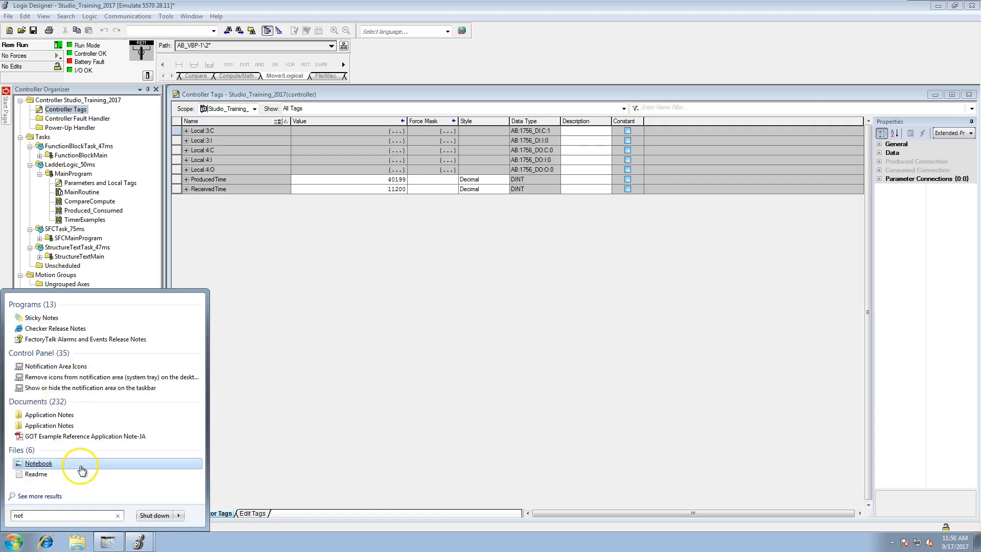
pyautogui.write('po')
pyautogui.press('BackSpace')
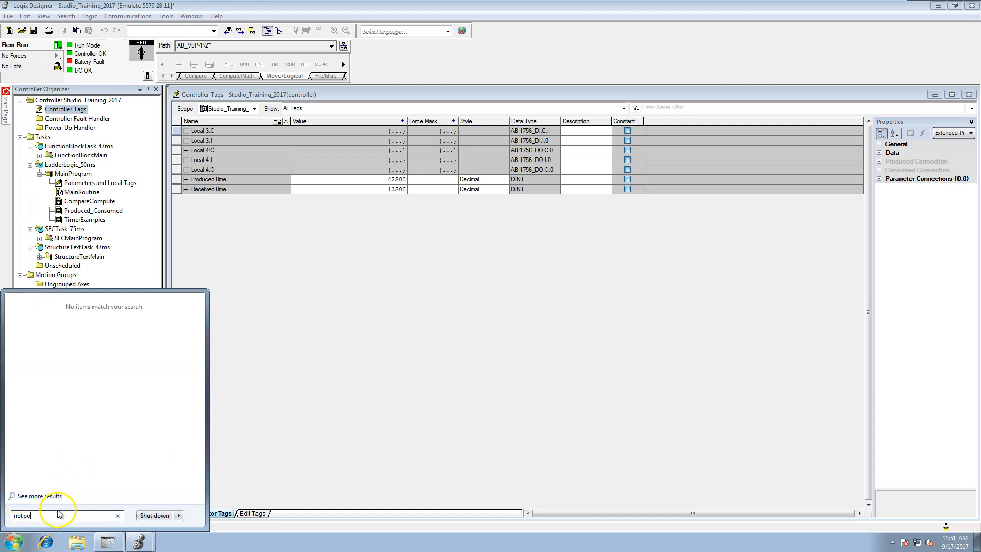
pyautogui.write('ad')
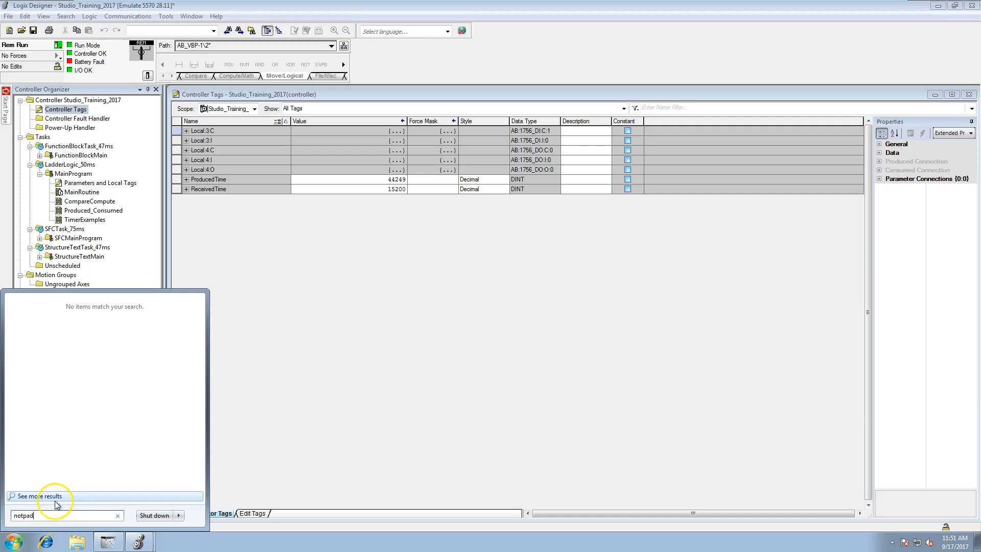
pyautogui.click(24, 517)
pyautogui.write('e')
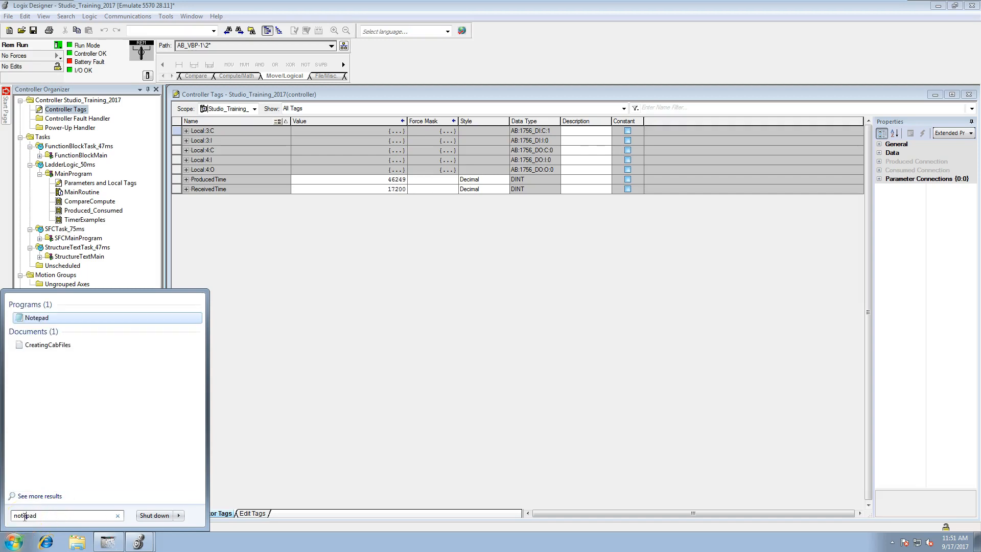
pyautogui.click(42, 319)
pyautogui.moveTo(253, 37); pyautogui.dragTo(426, 131)
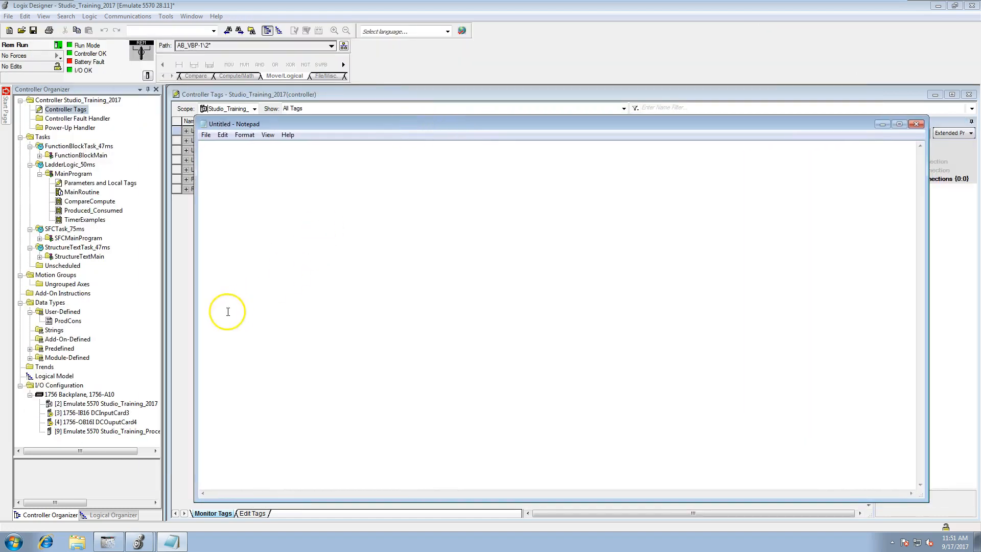
pyautogui.moveTo(198, 333); pyautogui.dragTo(480, 323)
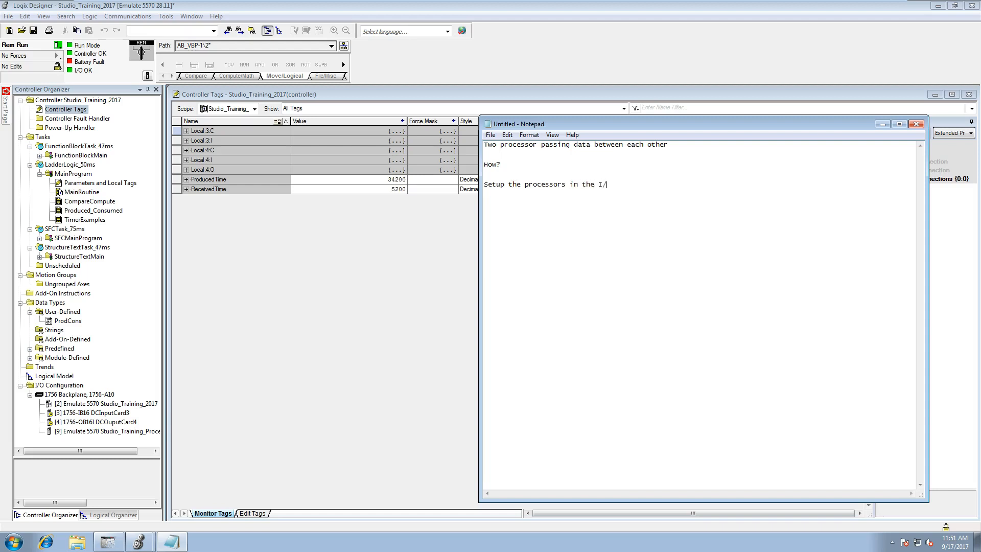
# - Complete the third note line to read "Setup the processors in the I/O tree of the opposite processor"
pyautogui.write('tree of')
pyautogui.press('BackSpace')
pyautogui.write('the opposite po')
pyautogui.press('BackSpace')
pyautogui.write('rocessor')
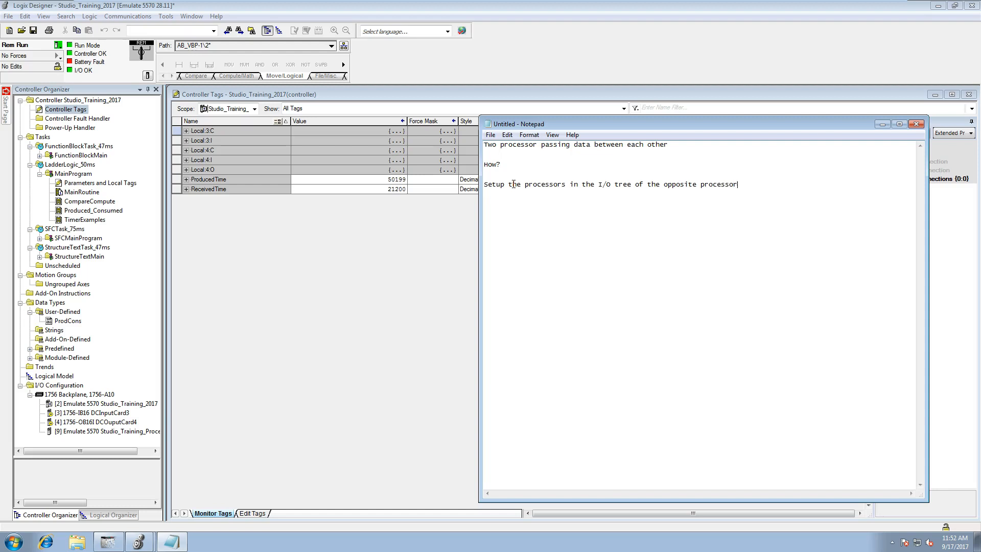
# - Add the note line "ProcessorA to ProcessorB is the goal" below the processor setup line
pyautogui.press('Return')
pyautogui.write('Processor')
pyautogui.write('A to Processor')
pyautogui.write('B is the goal')
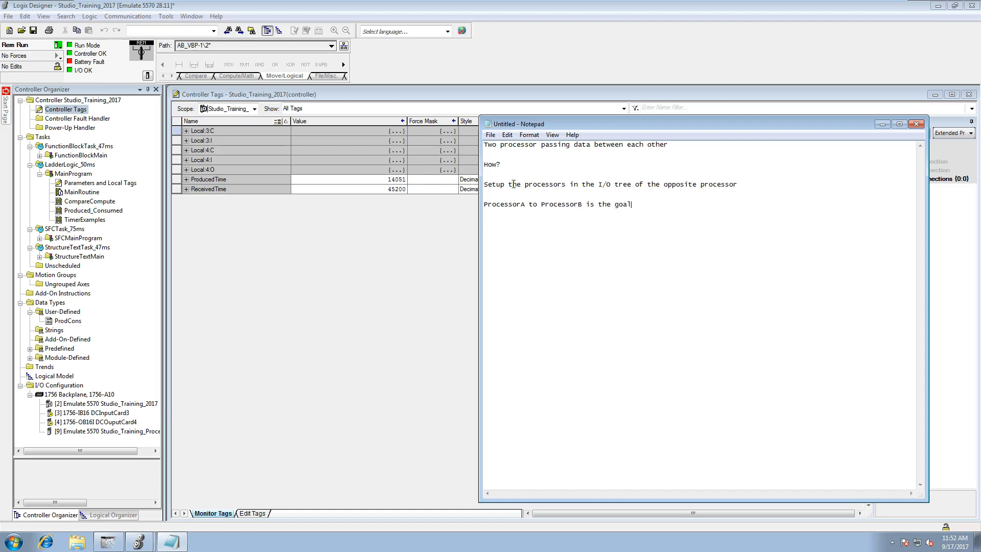
# - Add the note lines "THen" and "In processorA you need to have the ProcessorB setup in the I/O tree"
pyautogui.press('Return')
pyautogui.press('Return')
pyautogui.write('THen')
pyautogui.write('proc')
pyautogui.write('essor')
pyautogui.write('rA')
pyautogui.write(' you ')
pyautogui.write('need to have the ')
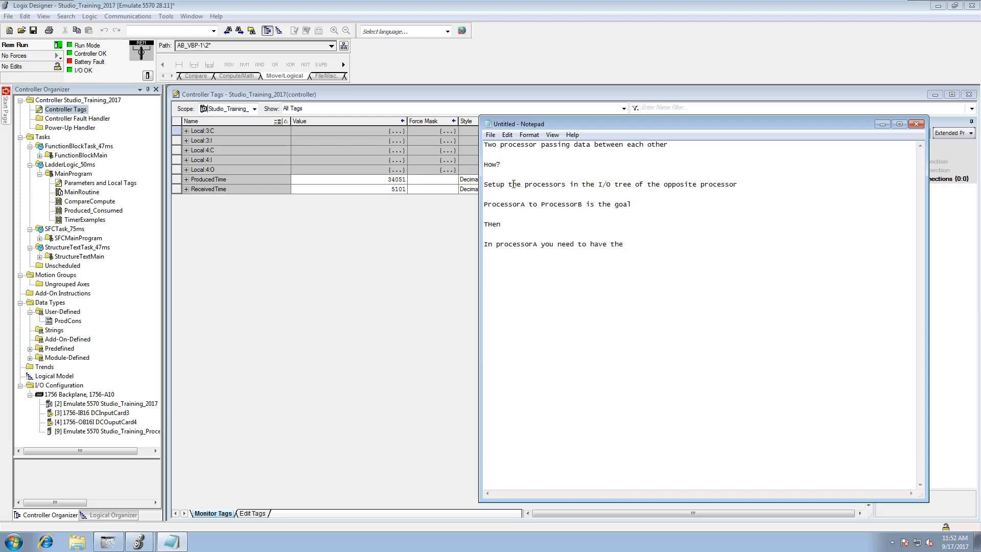
pyautogui.write('ProcessorB setup in the I/O tree')
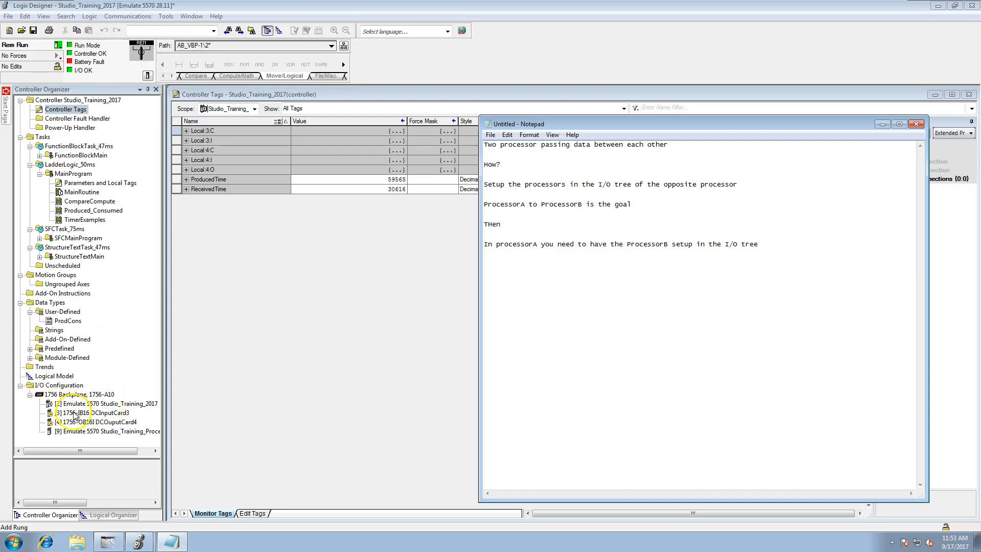
# - Highlight the words processorA and ProcessorB in the last note line while comparing them with the I/O tree
pyautogui.press('Num_Lock')
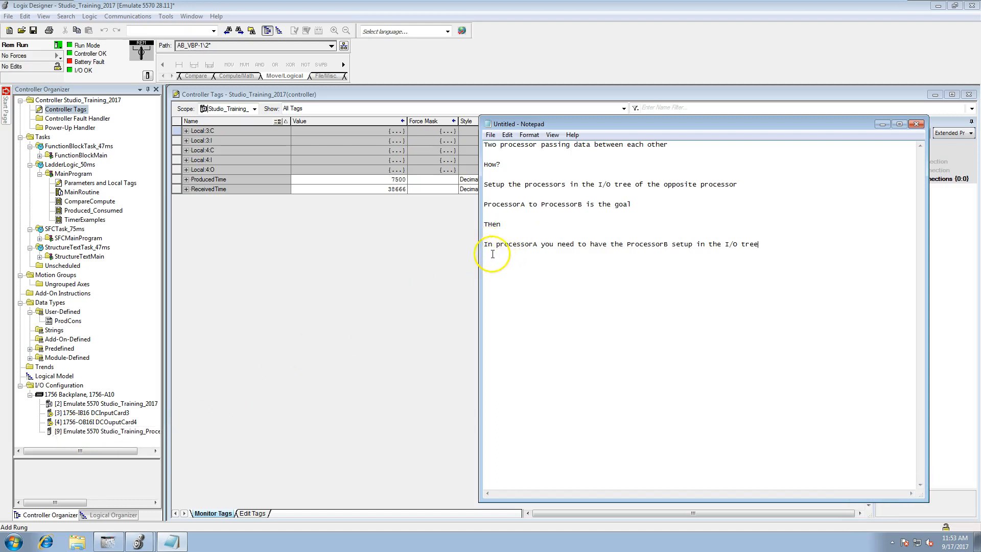
pyautogui.moveTo(540, 243); pyautogui.dragTo(496, 244)
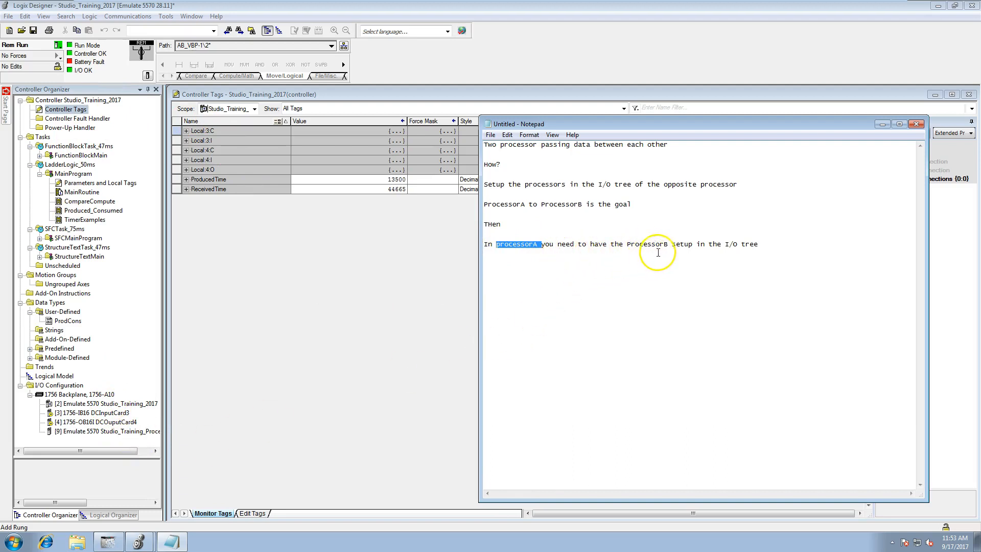
pyautogui.moveTo(668, 244); pyautogui.dragTo(628, 245)
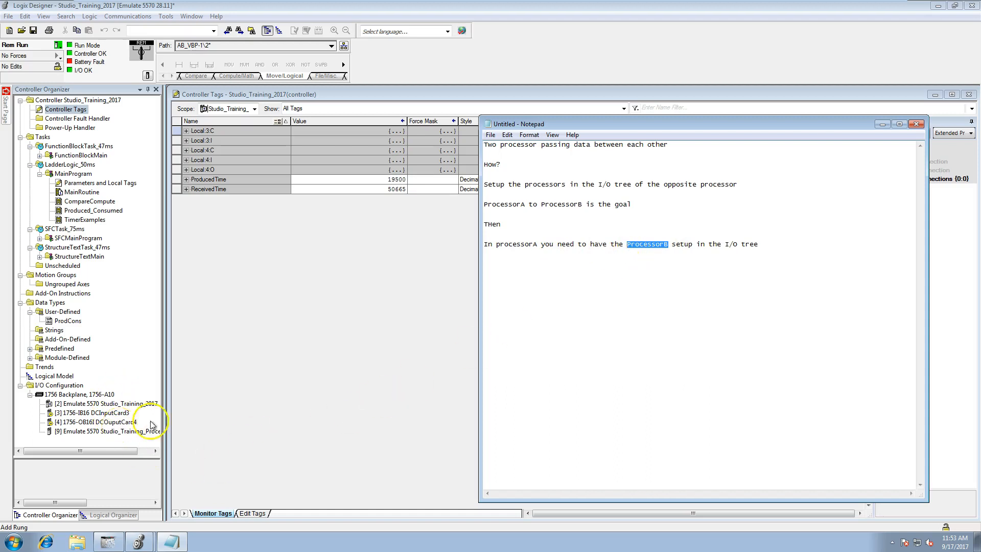
pyautogui.click(761, 246)
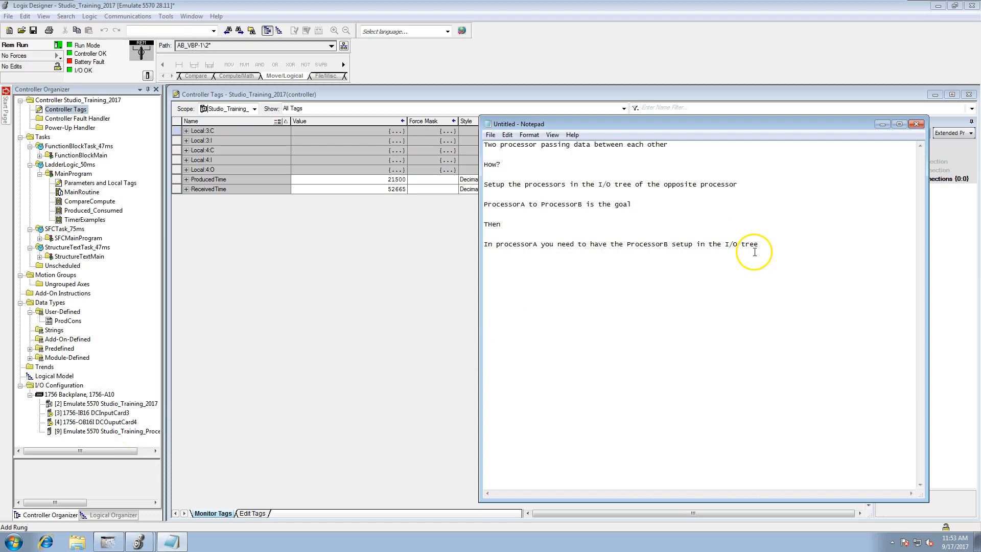
pyautogui.write('vis')
pyautogui.write('e ')
pyautogui.write('ves')
pyautogui.press('BackSpace')
pyautogui.press('BackSpace')
pyautogui.press('BackSpace')
pyautogui.press('BackSpace')
pyautogui.press('BackSpace')
pyautogui.press('BackSpace')
# - Add the note line "DO the same for the second processor" directly below the processorA line
pyautogui.press('Return')
pyautogui.write('DO the same for the ')
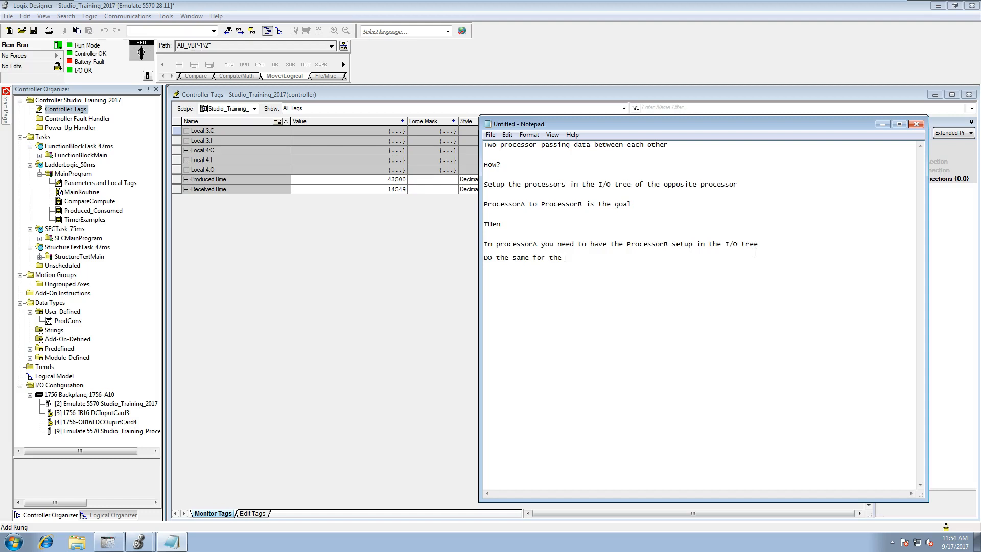
pyautogui.write('second procssor')
pyautogui.press('BackSpace')
pyautogui.press('BackSpace')
pyautogui.press('BackSpace')
pyautogui.write('esso')
pyautogui.click(671, 259)
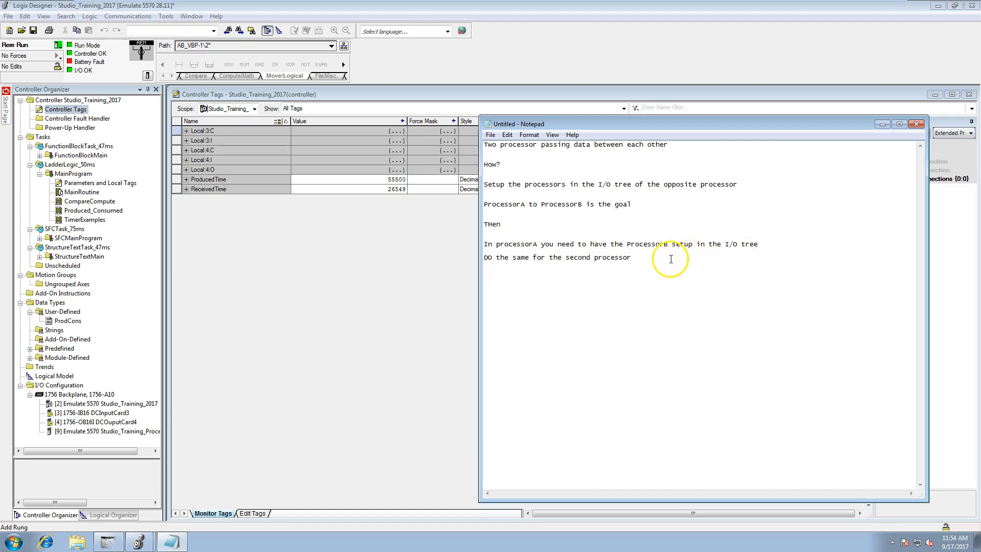
# - Examine the I/O Configuration in Studio_Training_2017 and in Studio_Trainng_Processor2, including the latter's two Emulate 5570 controllers and 1756 backplane
pyautogui.click(49, 545)
pyautogui.click(139, 542)
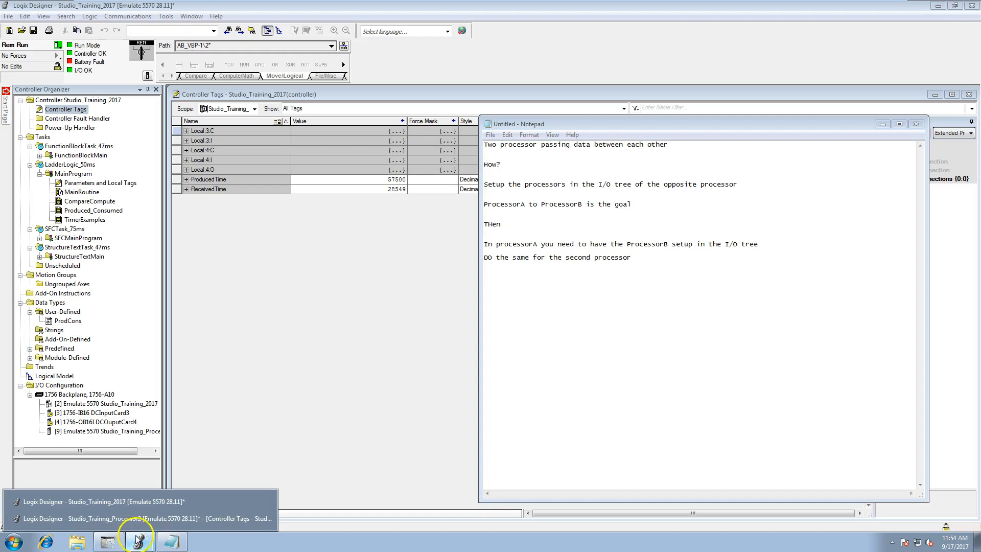
pyautogui.click(146, 504)
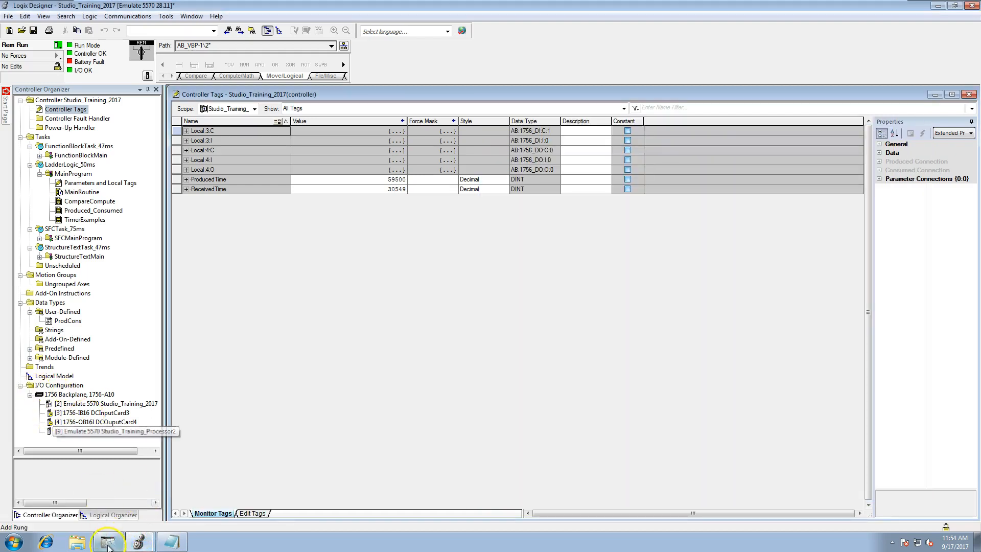
pyautogui.click(139, 541)
pyautogui.click(144, 519)
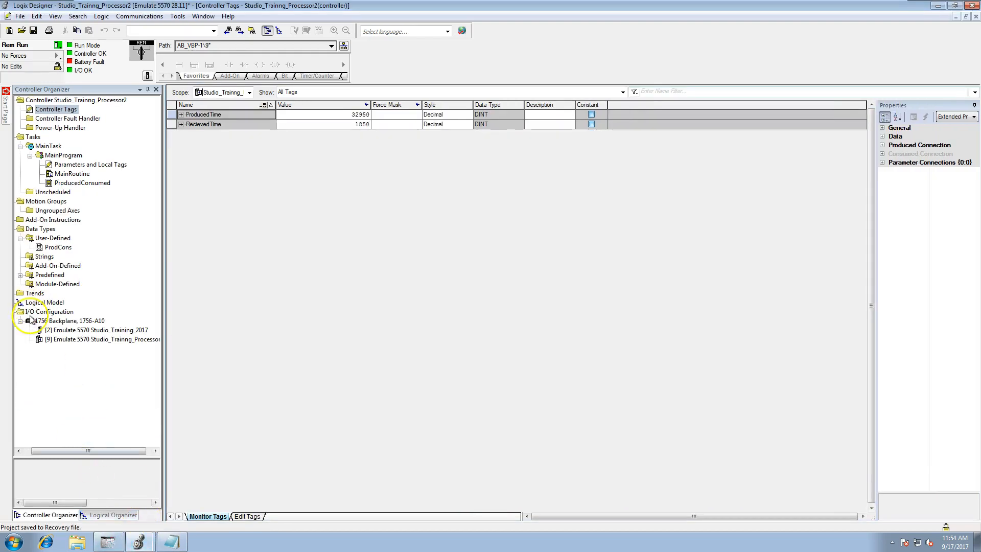
pyautogui.click(77, 330)
pyautogui.click(71, 340)
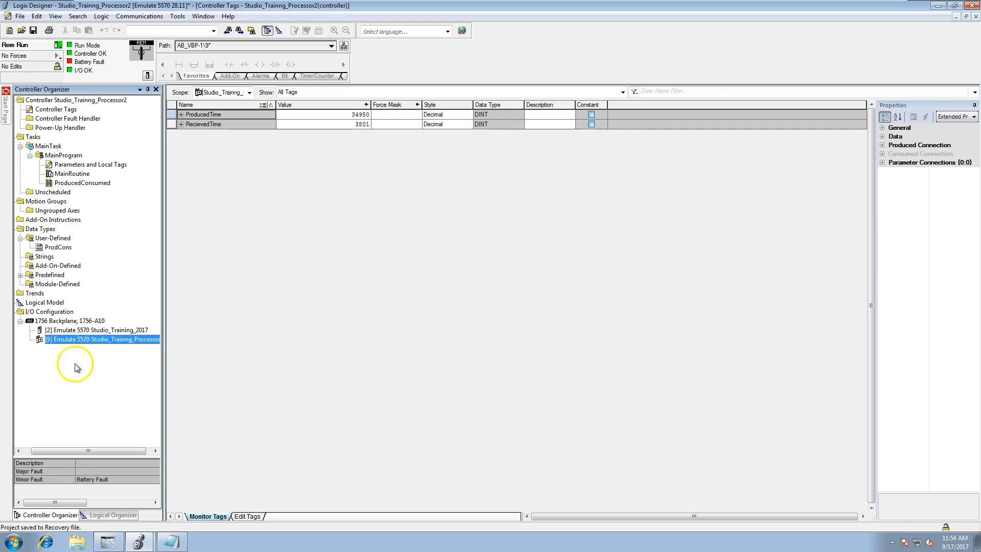
pyautogui.click(57, 321)
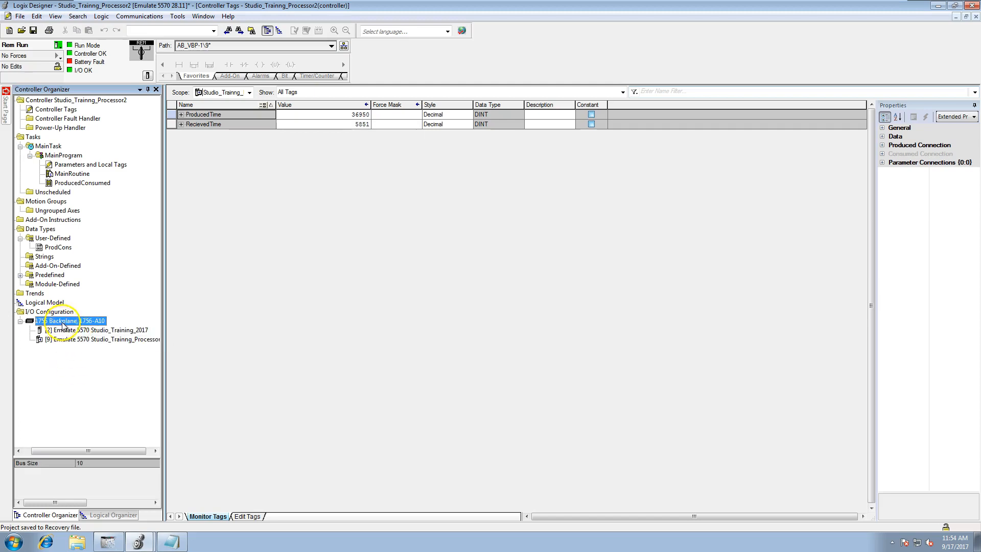
# - Inspect the slot 2 and slot 9 Emulate 5570 controllers under the 1756 backplane of Studio_Trainng_Processor2
pyautogui.click(95, 331)
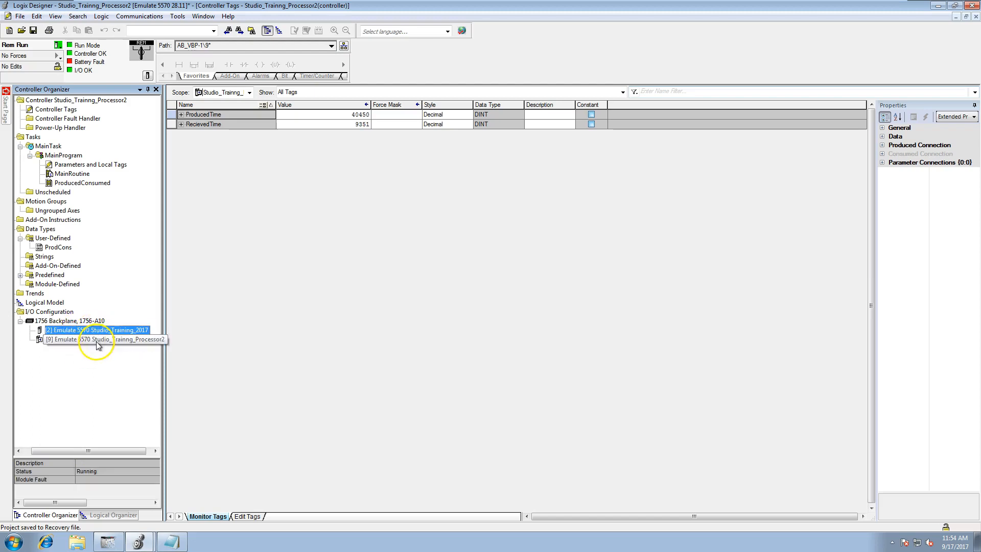
pyautogui.click(96, 341)
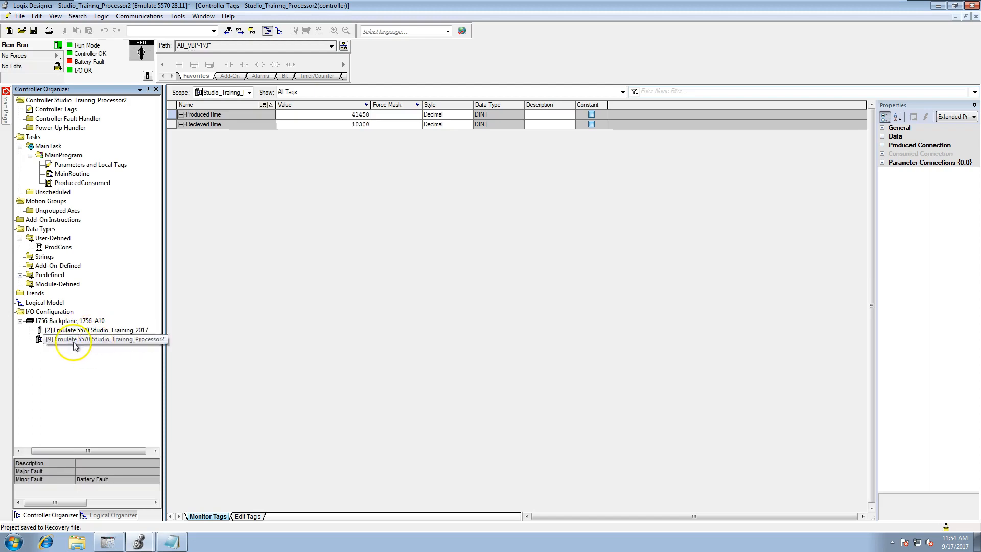
pyautogui.click(46, 341)
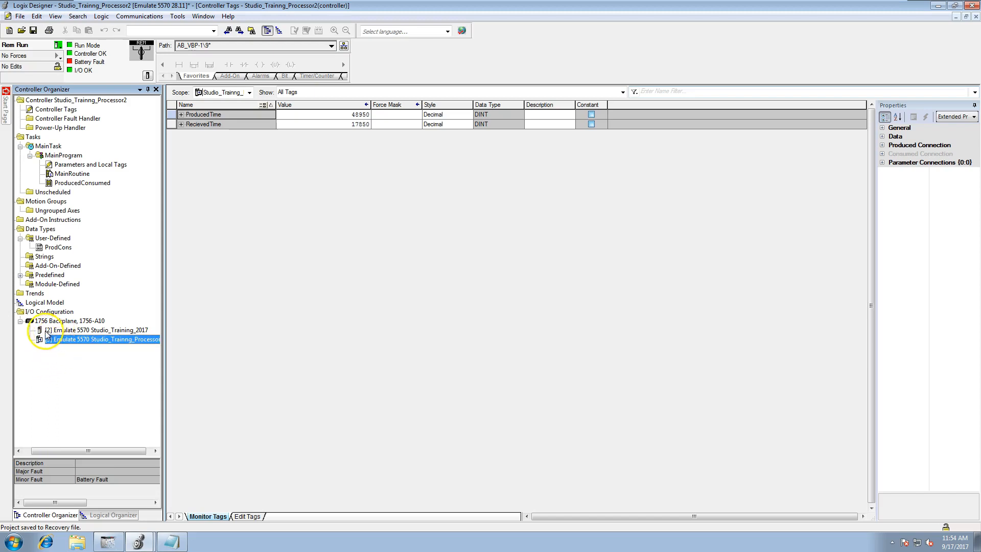
pyautogui.click(61, 331)
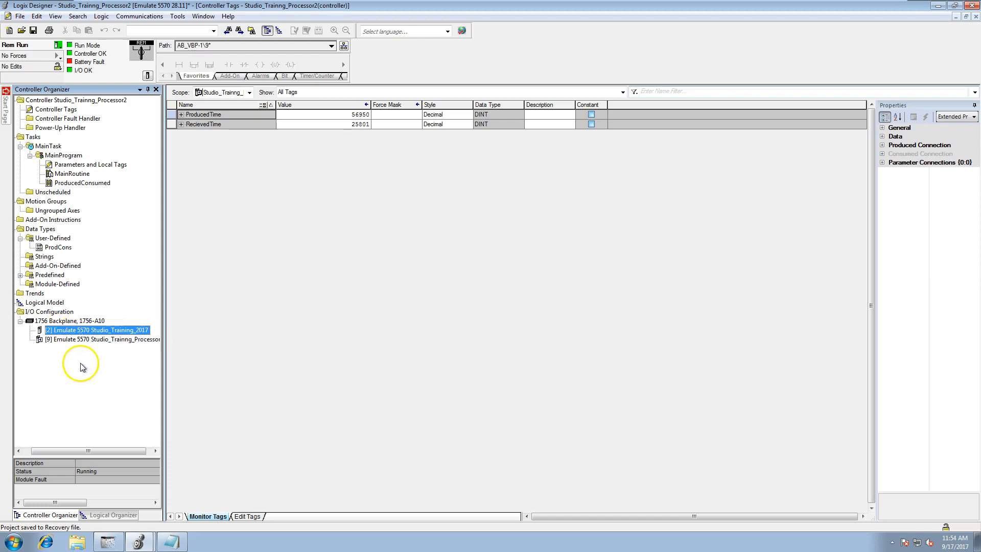
# - Switch to Studio_Training_2017, inspect its slot 2 controller in the I/O Configuration, and return to Studio_Trainng_Processor2
pyautogui.moveTo(97, 542)
pyautogui.click(99, 504)
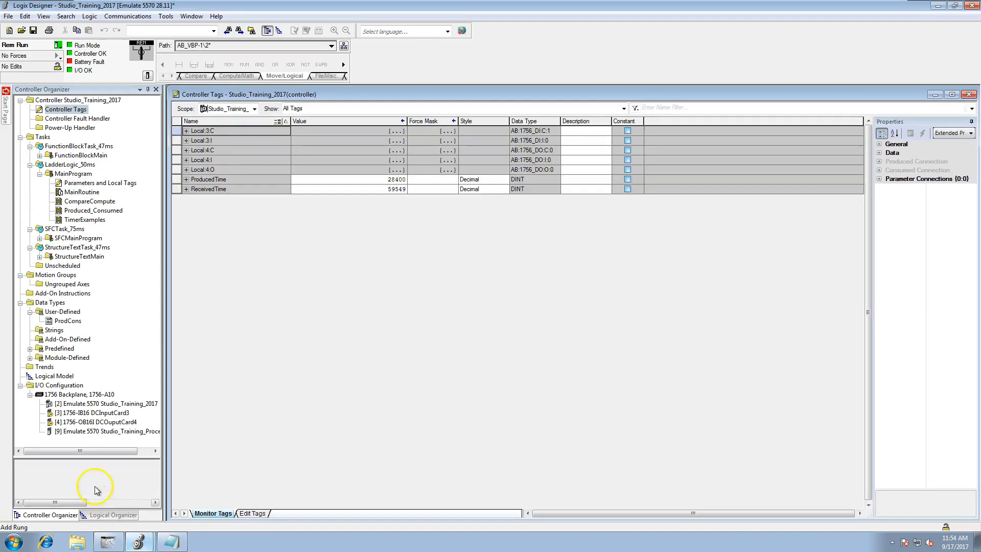
pyautogui.click(72, 404)
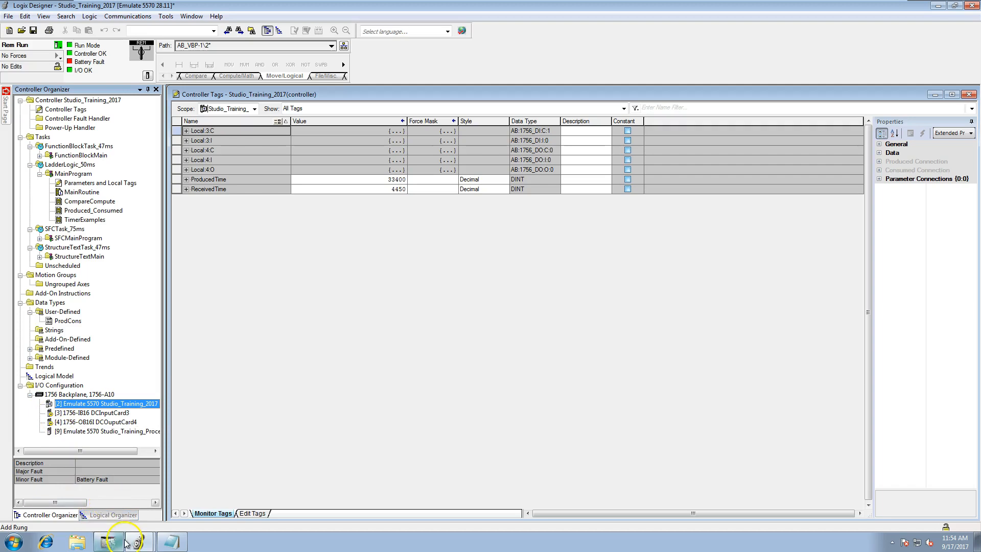
pyautogui.moveTo(108, 542)
pyautogui.click(135, 516)
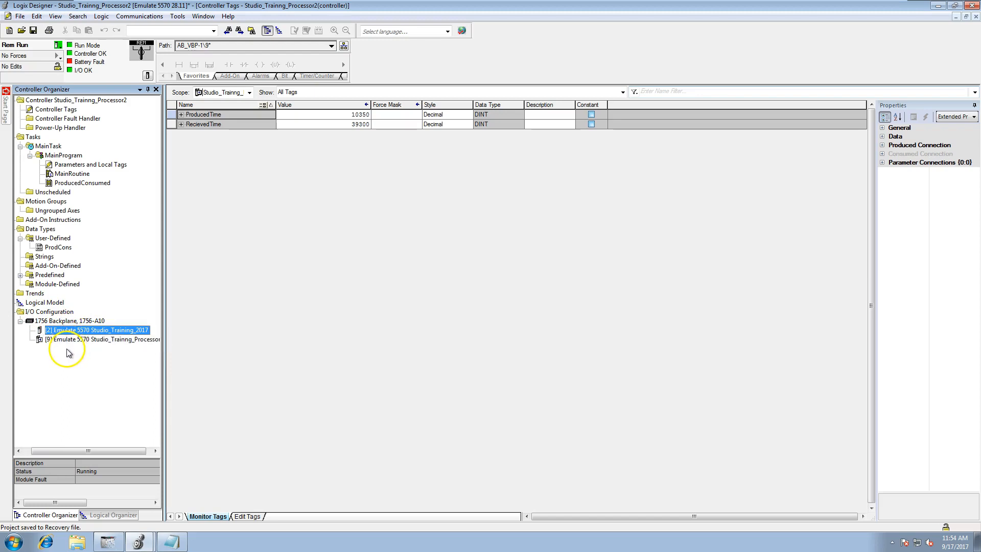
# - View the tag properties of ProducedTime in the Studio_Trainng_Processor2 controller tags, and close them without applying anything
pyautogui.click(174, 114)
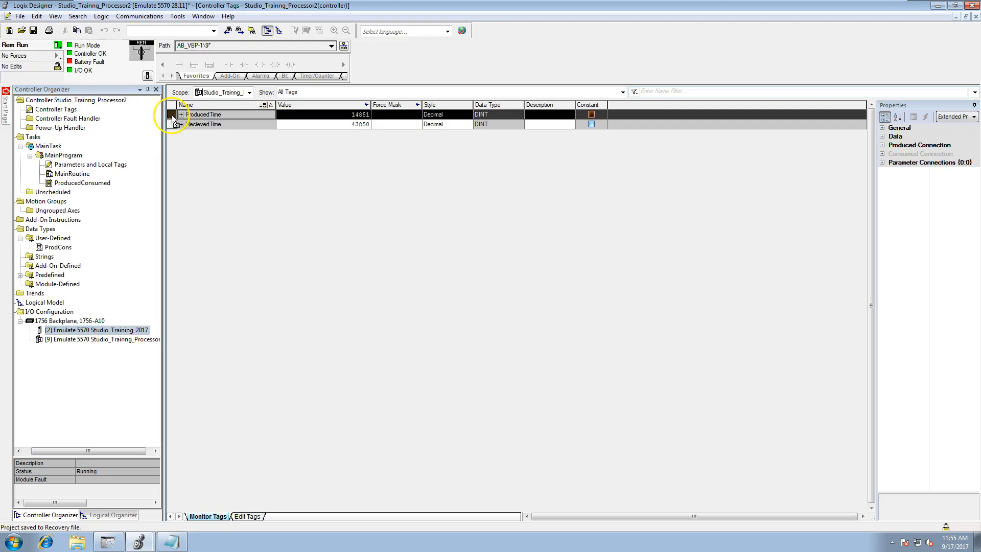
pyautogui.rightClick(172, 114)
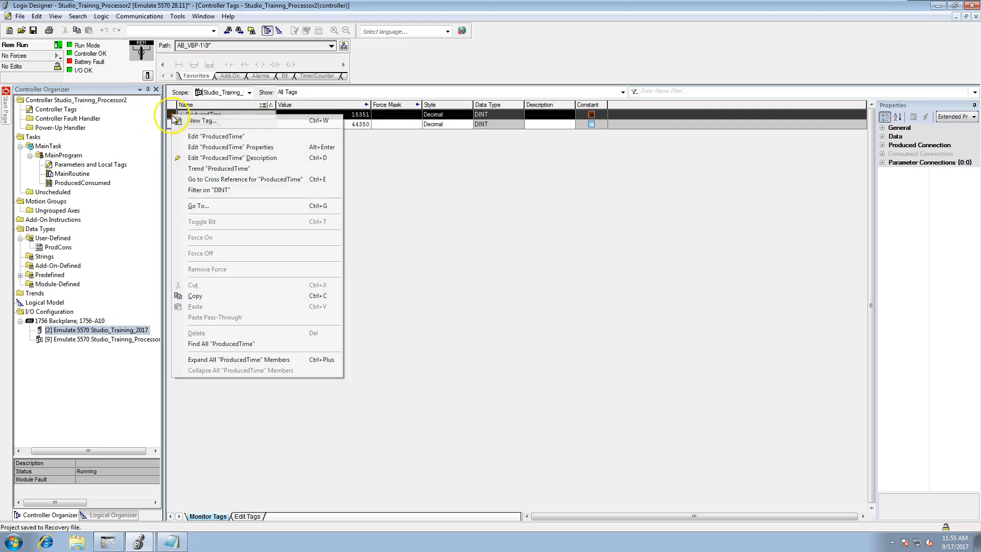
pyautogui.click(234, 147)
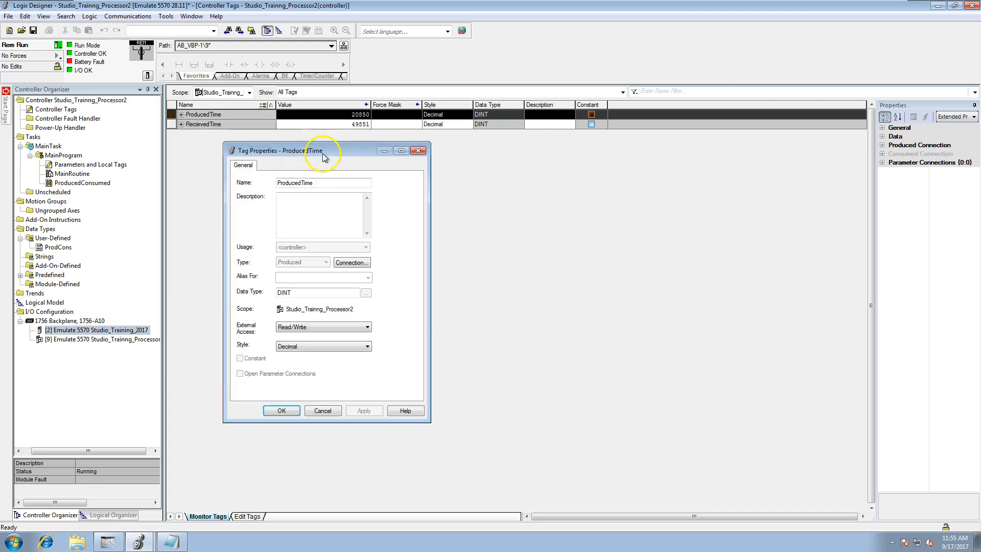
pyautogui.moveTo(323, 153); pyautogui.dragTo(381, 174)
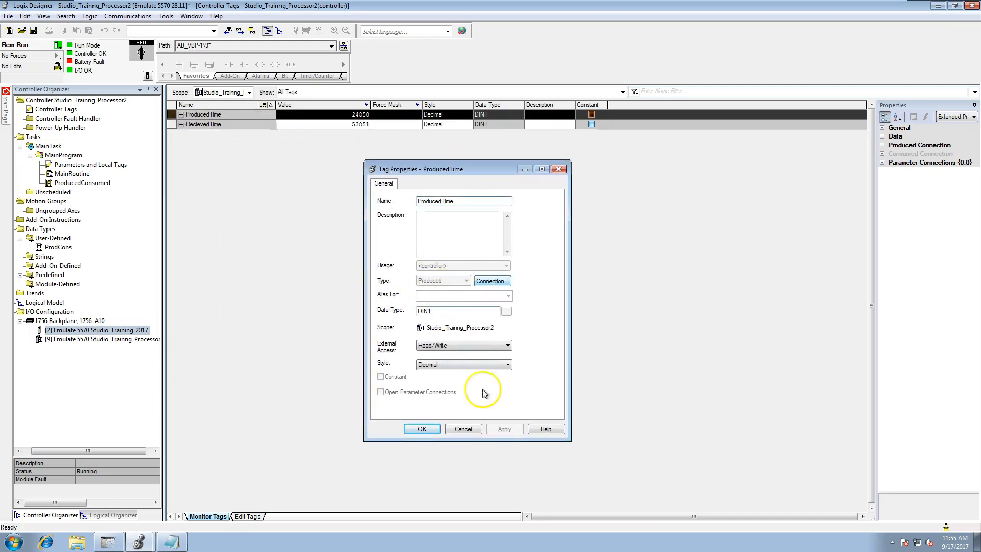
pyautogui.click(463, 430)
# - View the tag properties of RecievedTime to check its type, and cancel out of them
pyautogui.rightClick(172, 126)
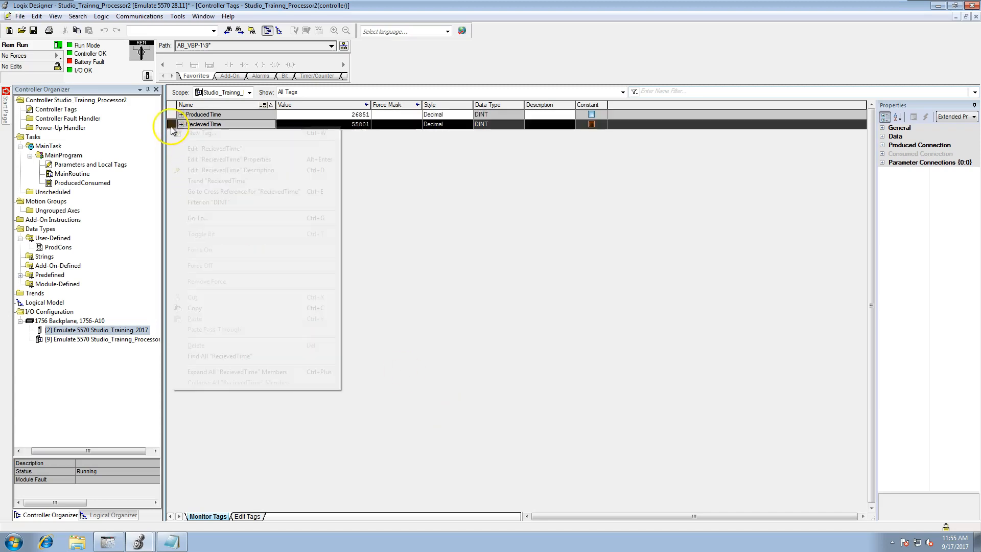
pyautogui.click(233, 160)
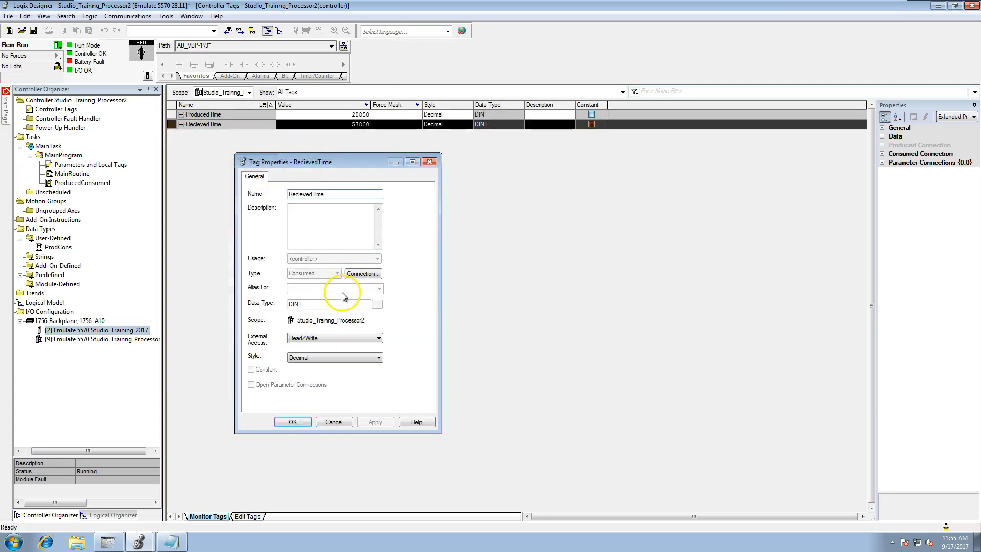
pyautogui.click(334, 422)
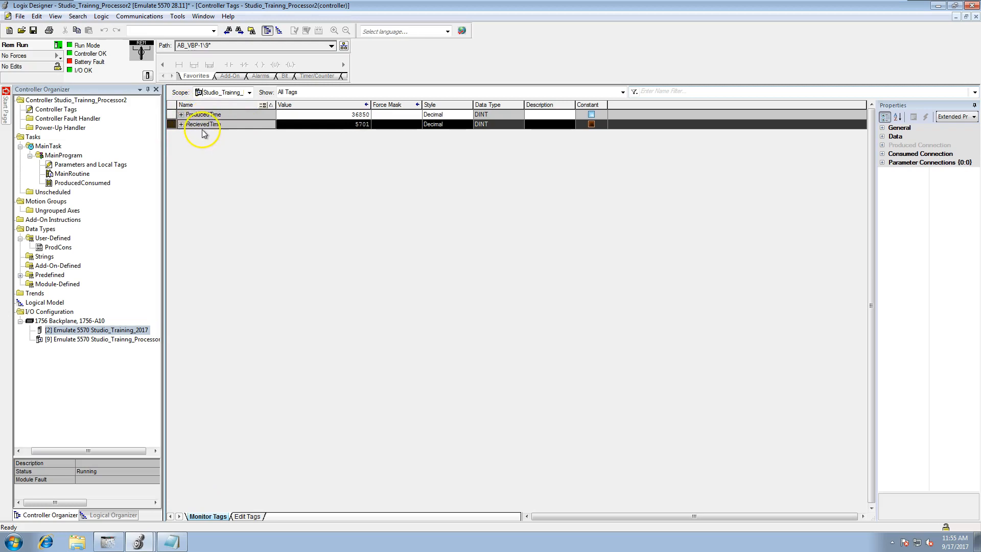
# - Open the consumed tag connection settings of RecievedTime to check its producer and remote data
pyautogui.rightClick(172, 126)
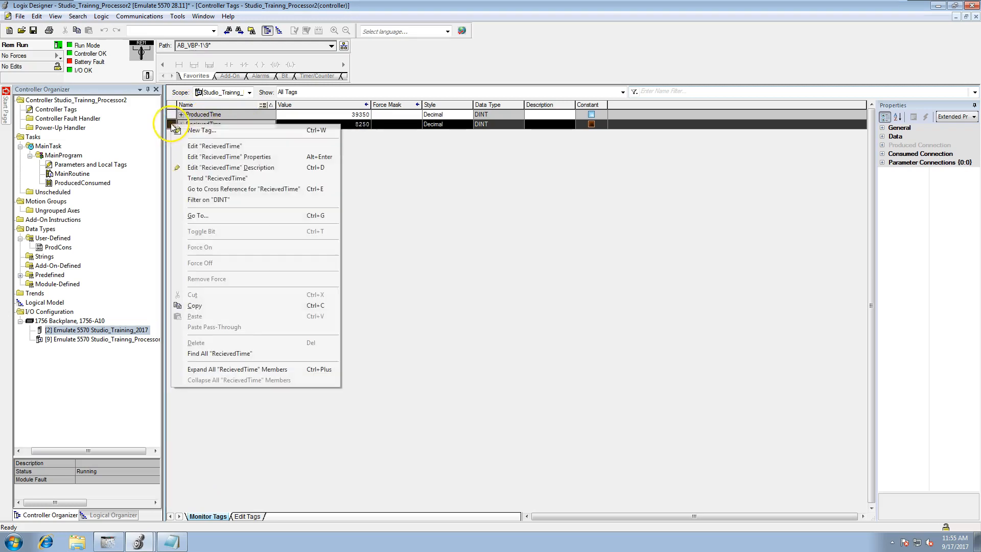
pyautogui.click(207, 158)
pyautogui.moveTo(334, 172); pyautogui.dragTo(424, 171)
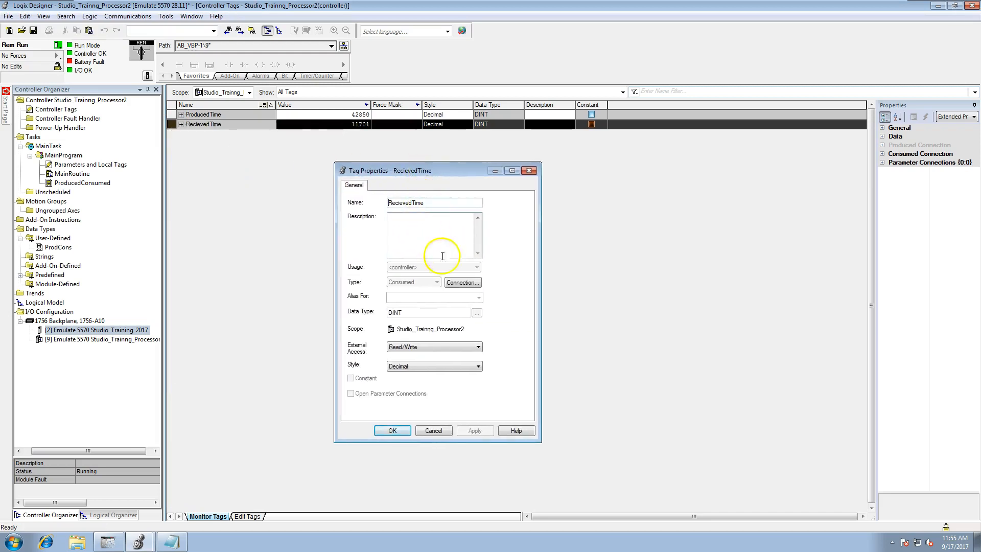
pyautogui.click(461, 282)
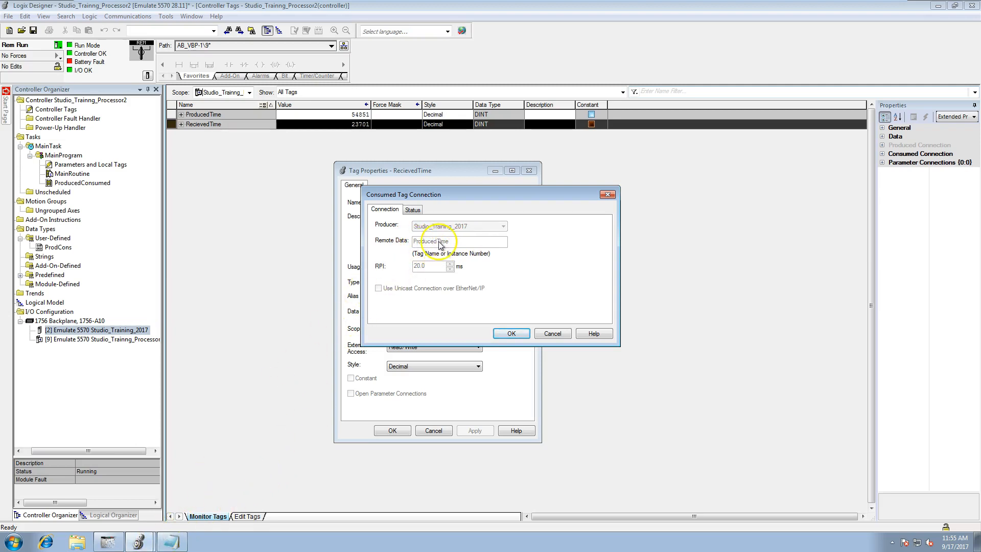
# - Compare the RecievedTime connection with the ProducedTime tag in Studio_Training_2017, and close the connection settings
pyautogui.click(138, 541)
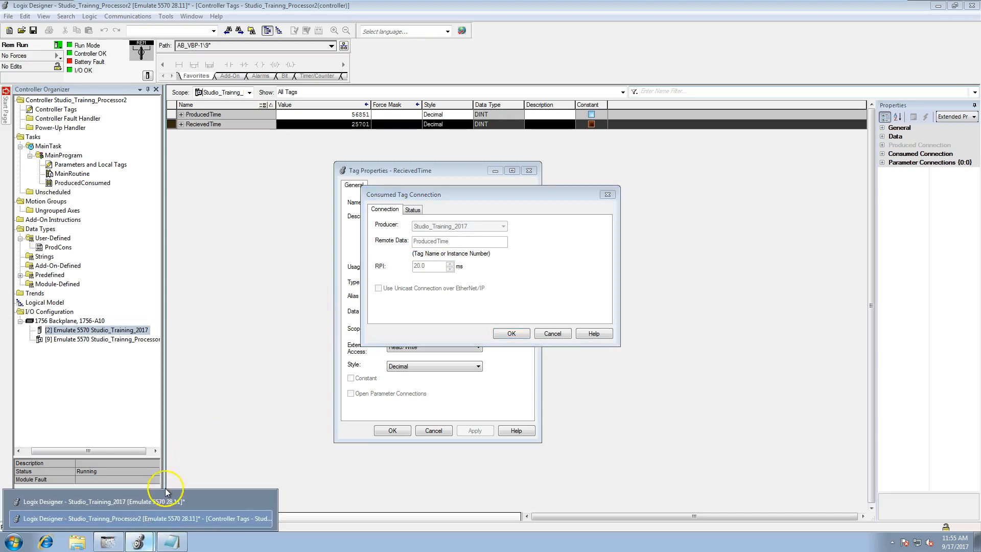
pyautogui.click(162, 504)
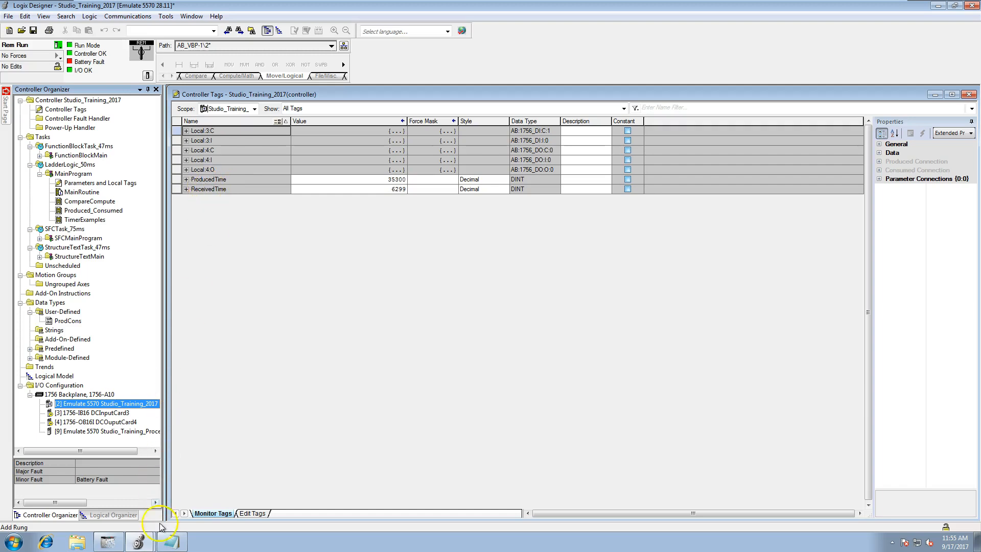
pyautogui.click(143, 543)
pyautogui.click(153, 522)
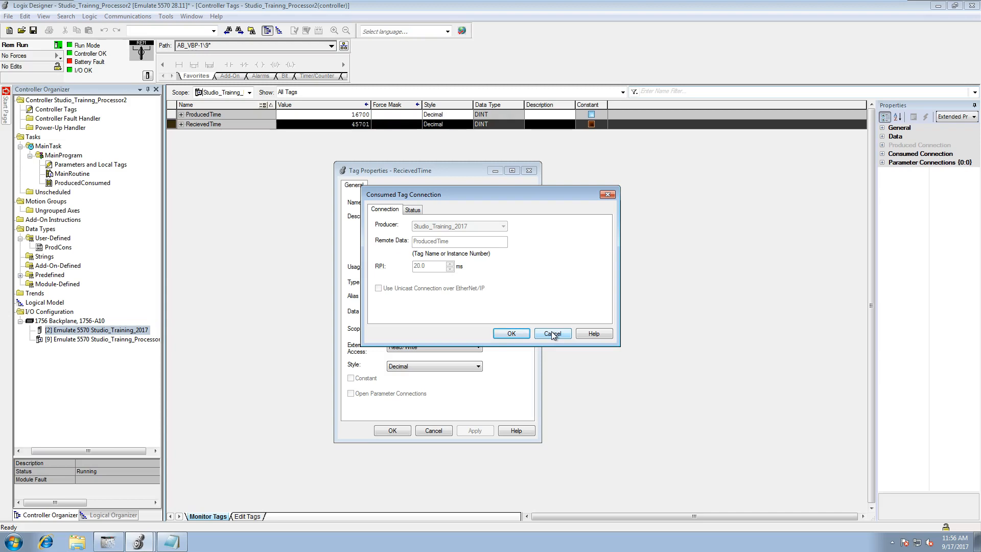
pyautogui.click(527, 334)
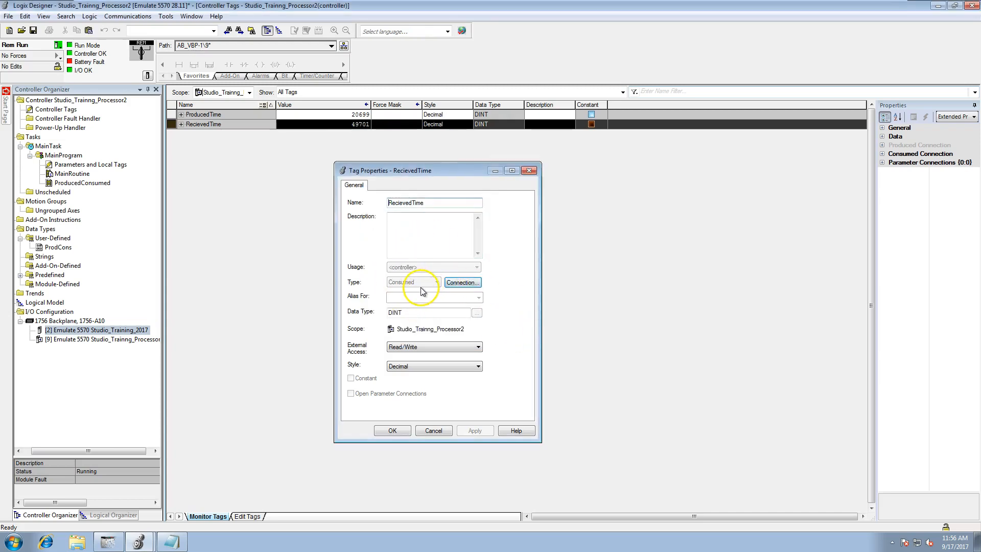
# - Review the Notepad setup notes and the slot 9 controller in the Logix Emulate chassis, and return to the Studio_Trainng_Processor2 tags
pyautogui.click(172, 540)
pyautogui.click(509, 191)
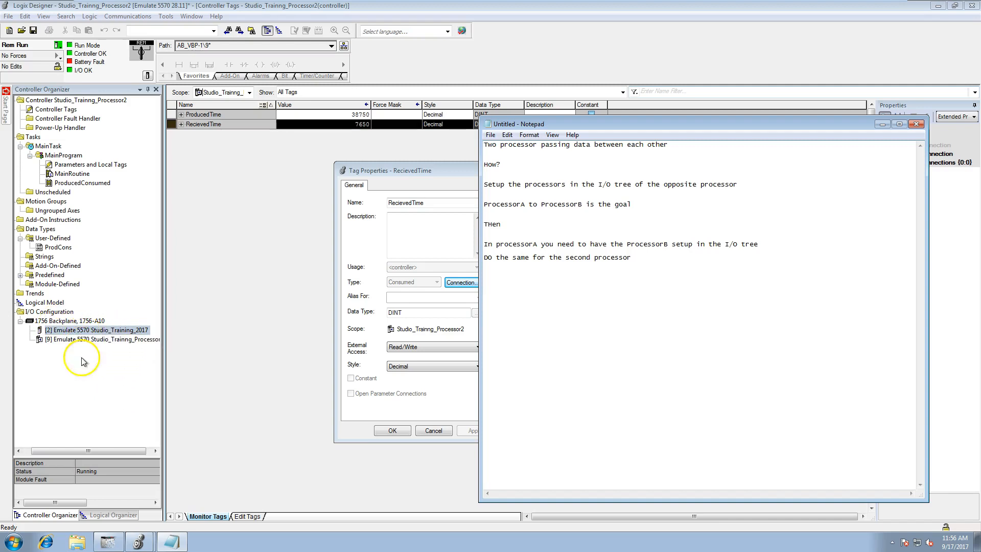
pyautogui.click(113, 542)
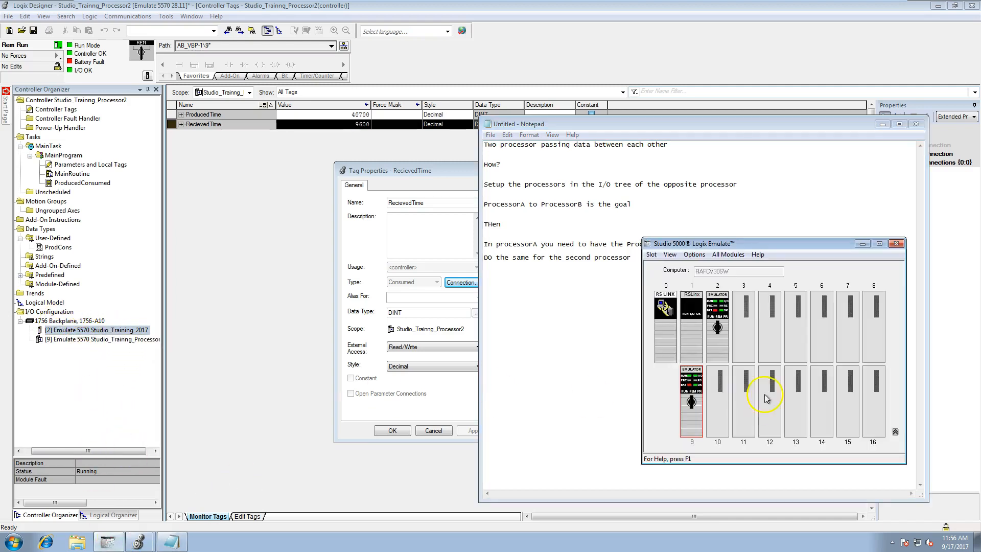
pyautogui.moveTo(687, 384)
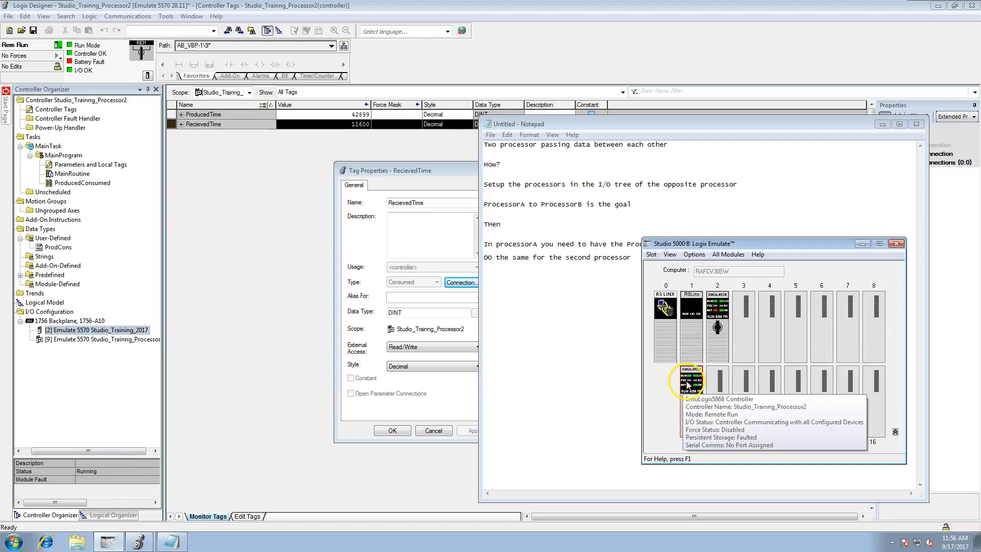
pyautogui.click(238, 376)
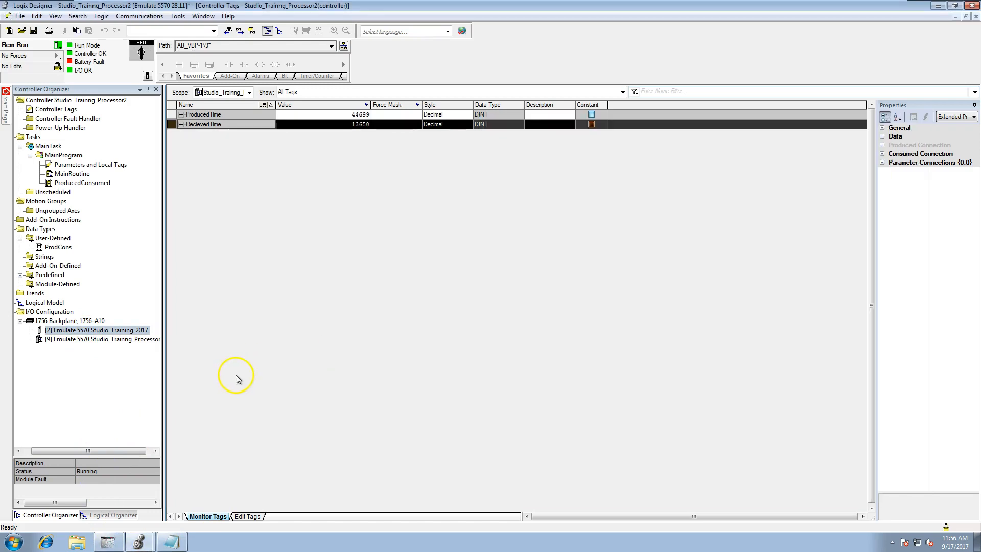
pyautogui.click(171, 541)
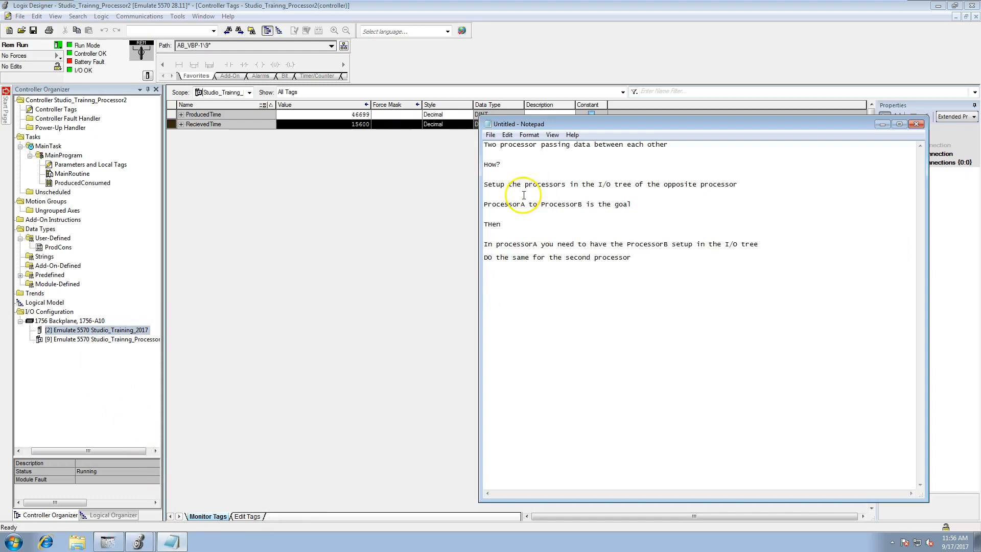
pyautogui.click(302, 220)
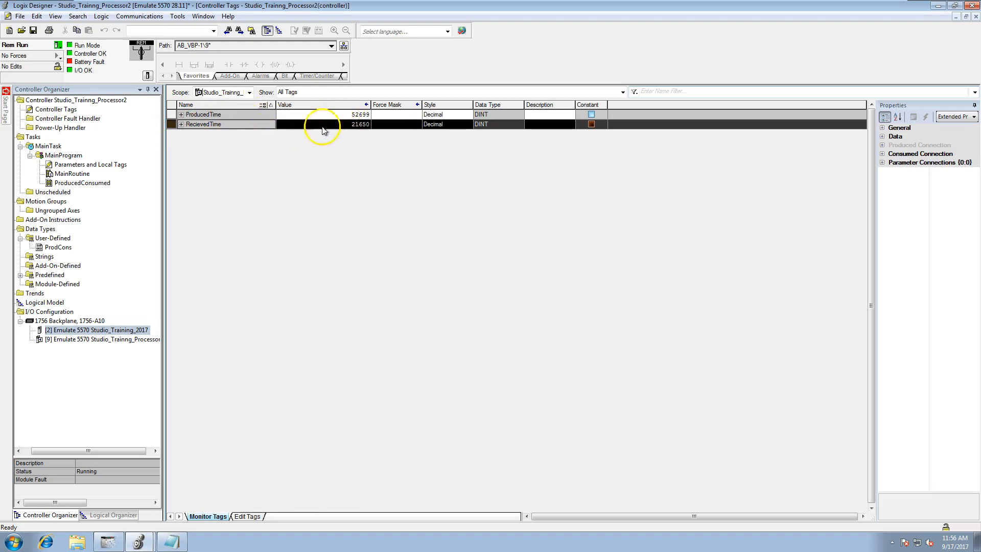
# - Recheck the name and type in the ProducedTime tag properties of Studio_Trainng_Processor2, and cancel out of them
pyautogui.rightClick(172, 115)
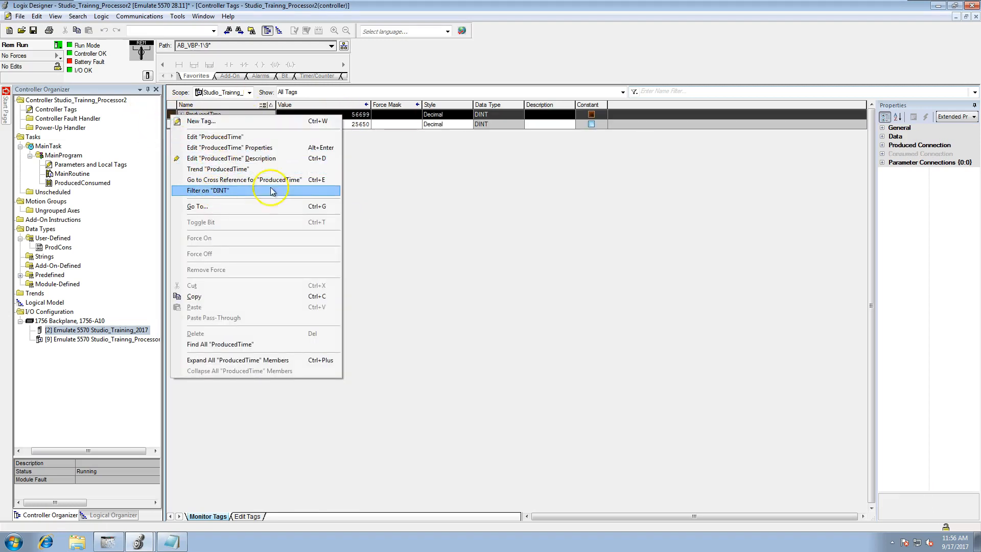
pyautogui.click(376, 204)
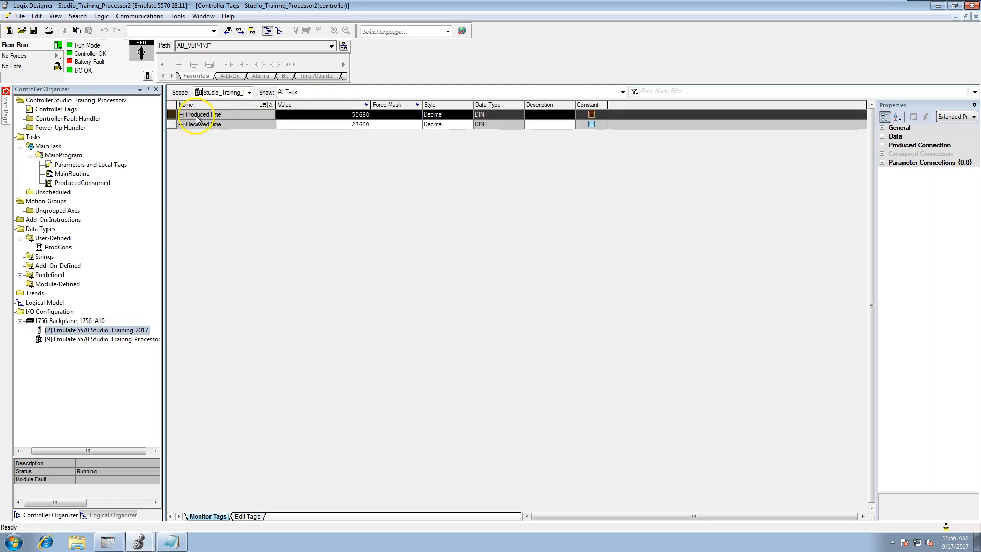
pyautogui.rightClick(172, 115)
pyautogui.click(215, 135)
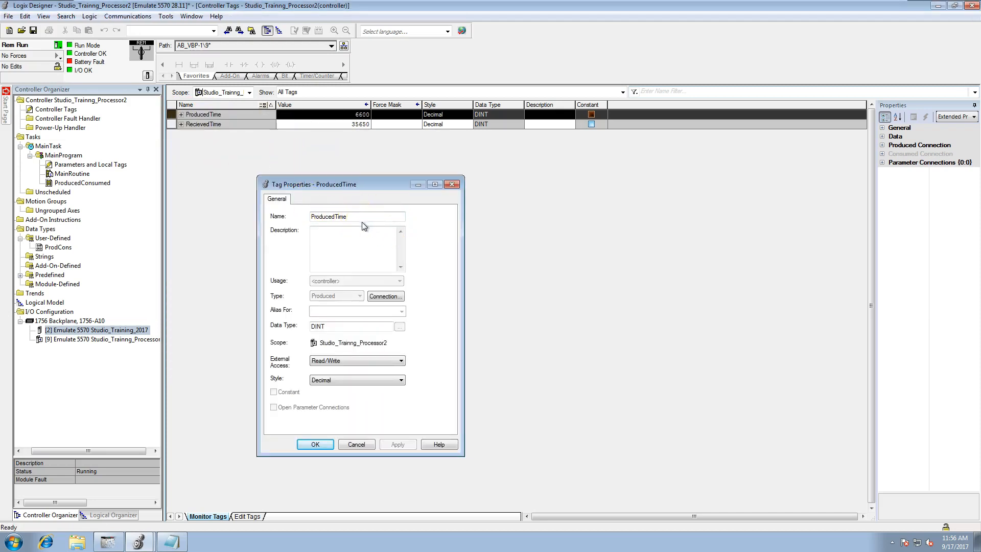
pyautogui.click(356, 445)
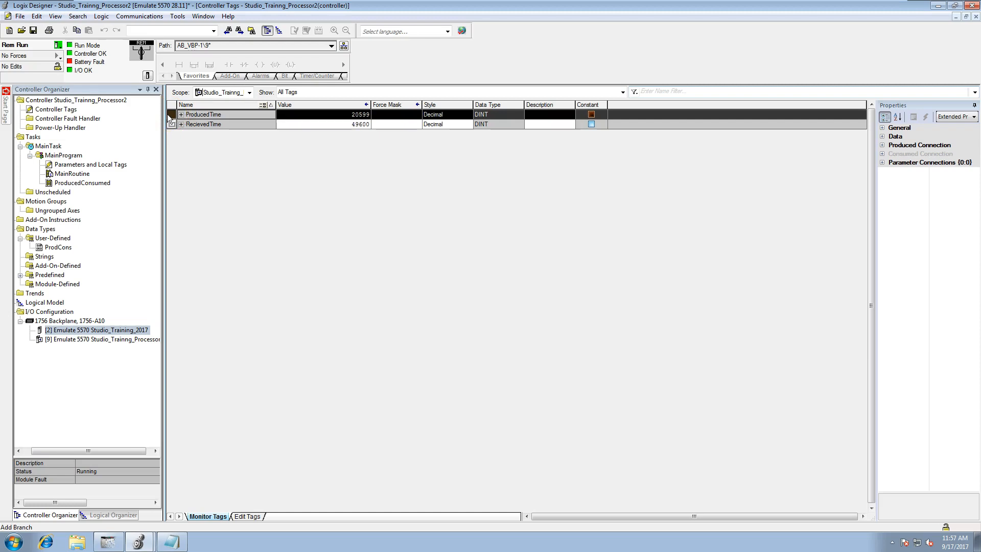
pyautogui.click(174, 116)
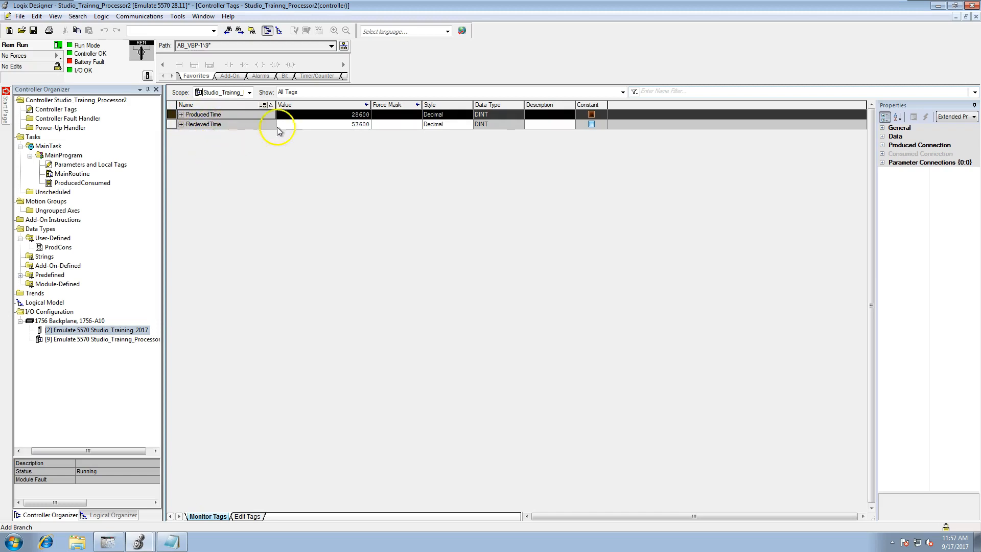
pyautogui.rightClick(172, 113)
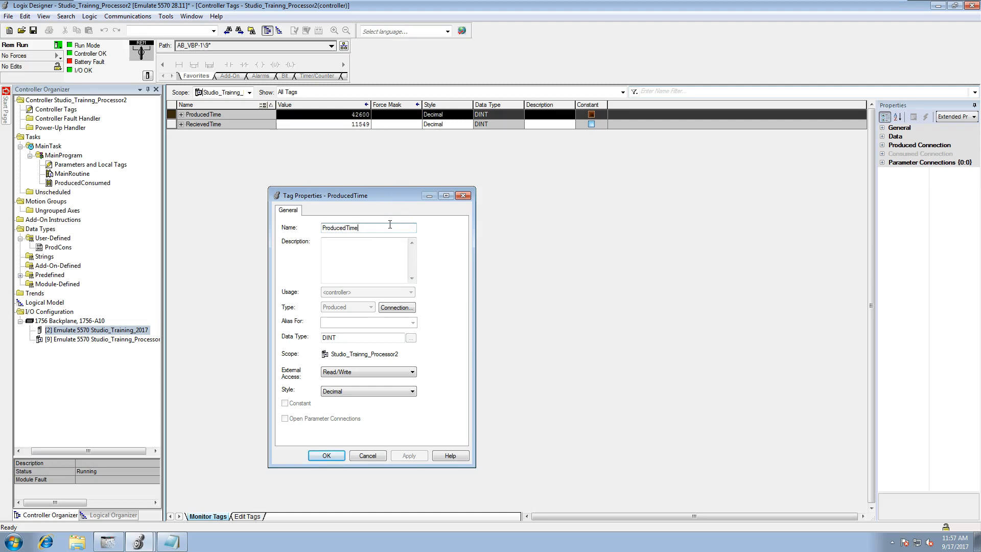
pyautogui.click(380, 231)
pyautogui.click(368, 456)
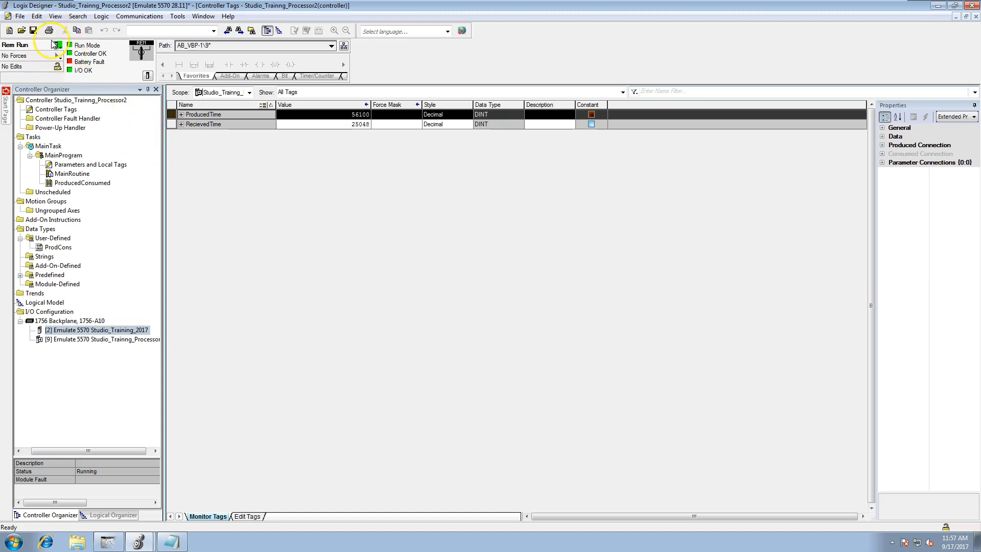
# - Save the Studio_Trainng_Processor2 project and the Studio_Training_2017 project, uploading the online tag values with each save
pyautogui.click(38, 29)
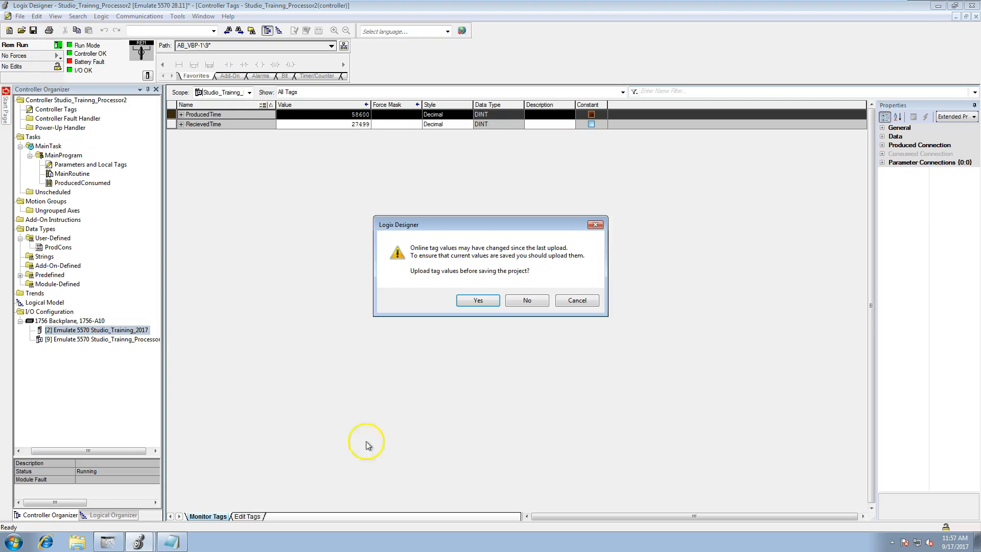
pyautogui.click(475, 300)
pyautogui.click(138, 541)
pyautogui.click(137, 505)
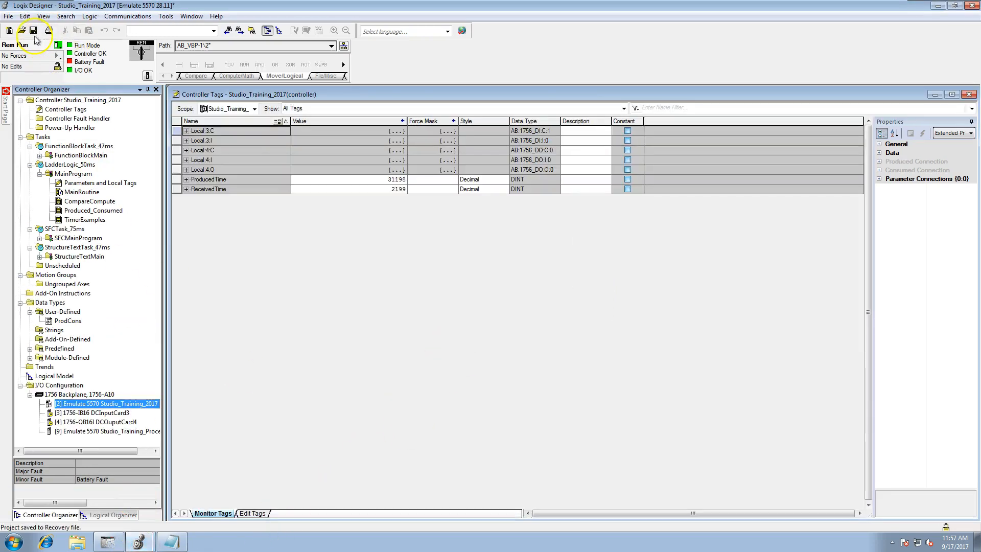
pyautogui.click(33, 30)
pyautogui.click(456, 303)
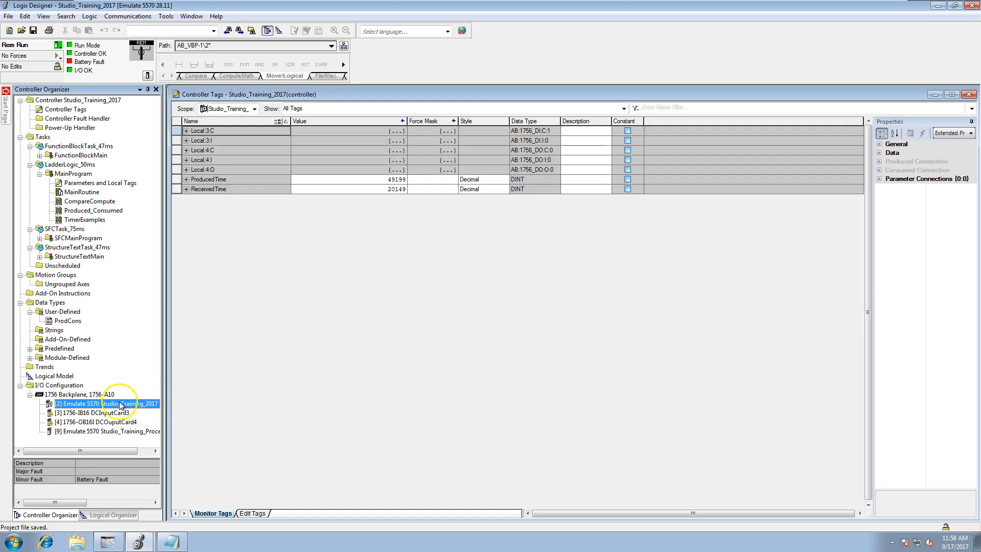
# - Review the Notepad setup notes alongside the Studio_Training_2017 controller tags, check the Logix Emulate chassis, and return to the tags
pyautogui.click(172, 541)
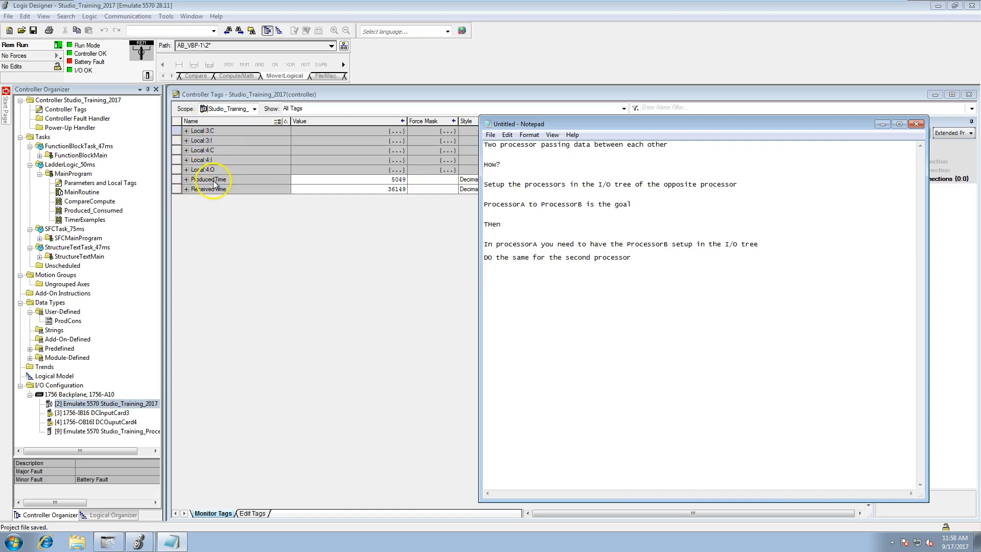
pyautogui.click(174, 189)
pyautogui.click(882, 124)
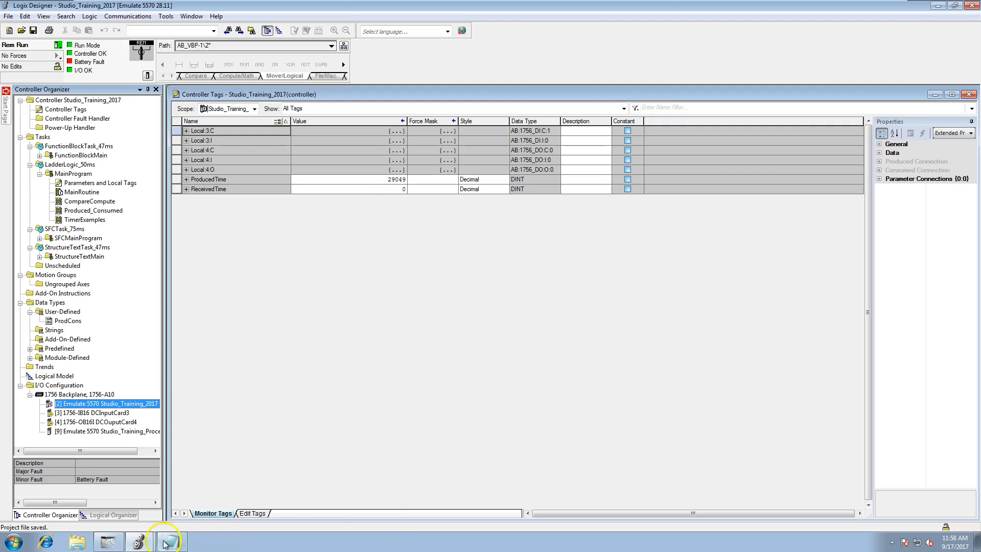
pyautogui.click(110, 542)
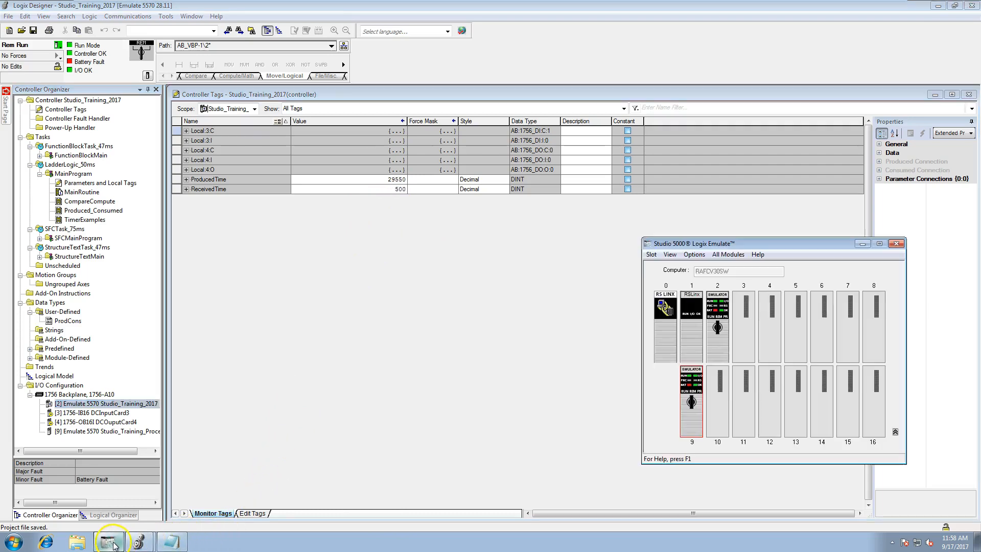
pyautogui.click(498, 364)
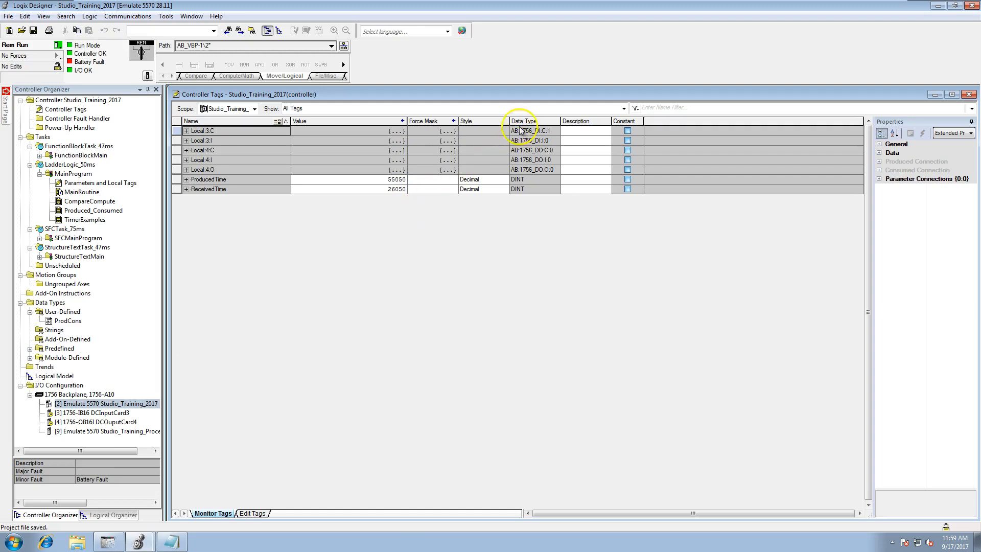
pyautogui.moveTo(694, 1)
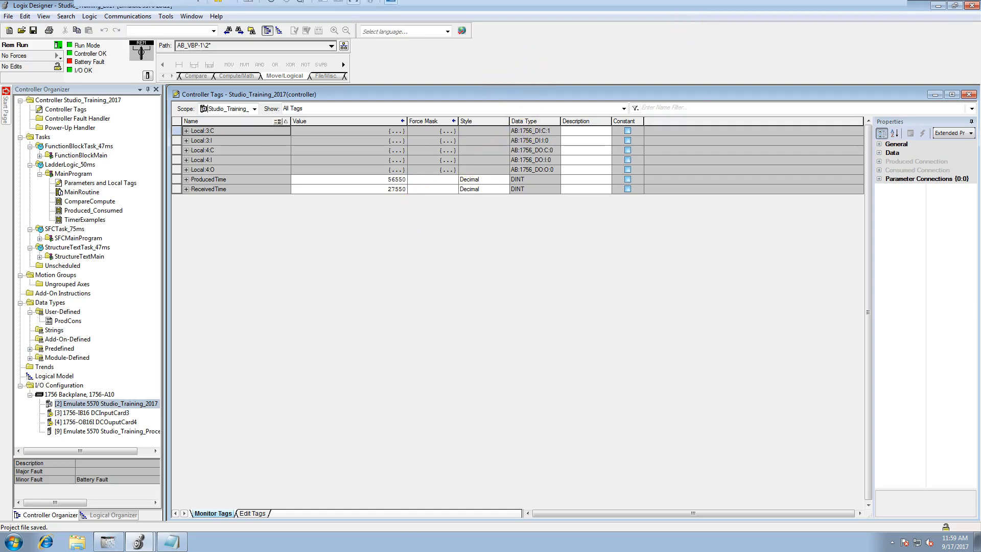